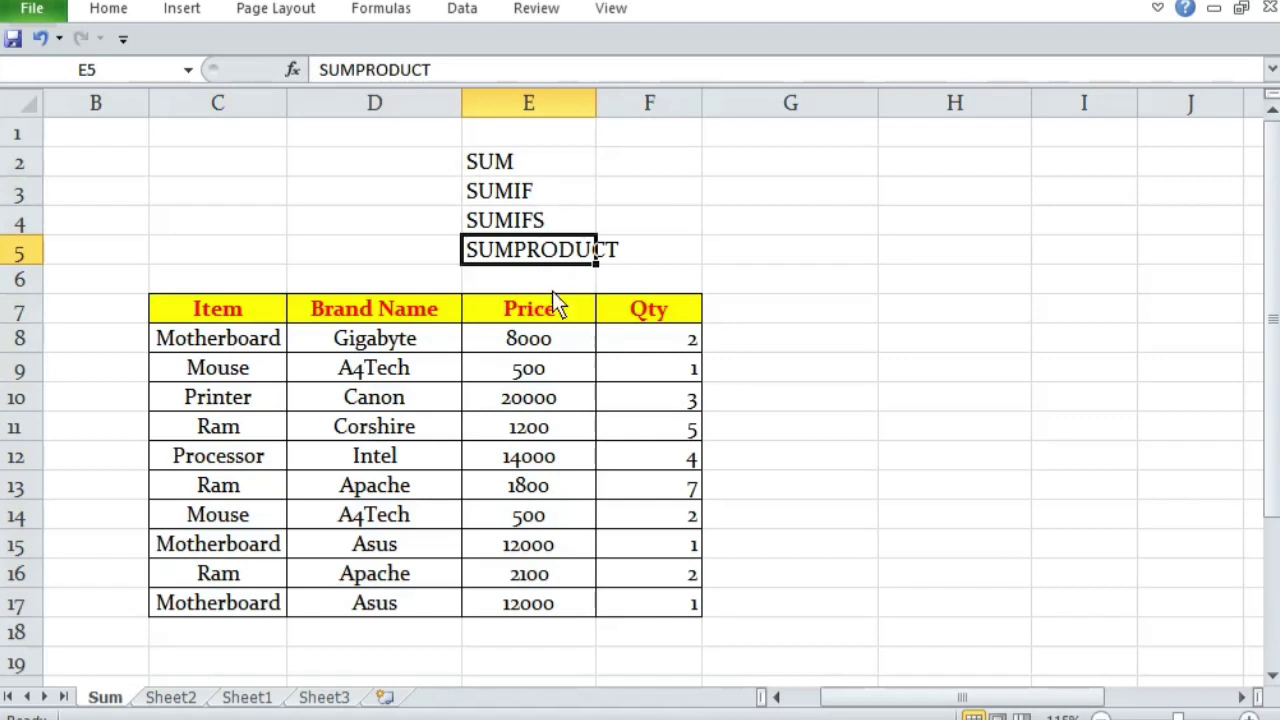
Step: Enter a formula in cell G10 that adds the first two prices, =E8+E9
{"action": "left_click", "coordinate": [788, 404]}
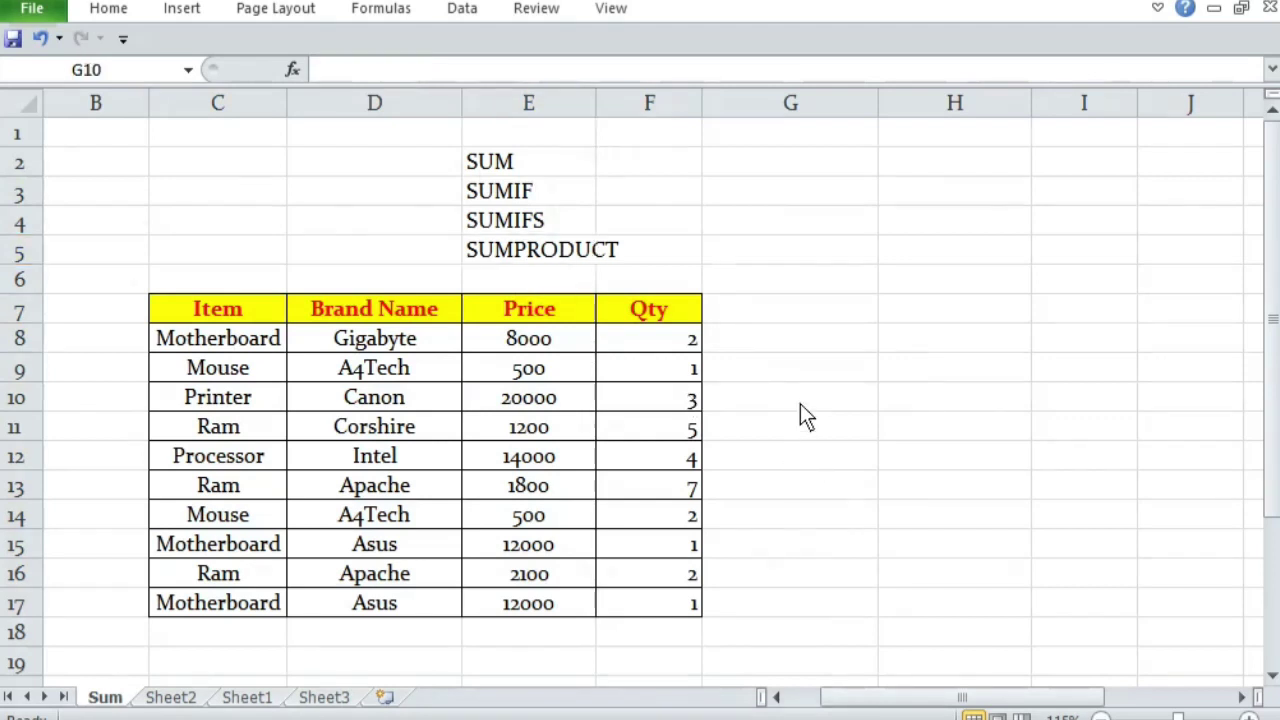
{"action": "left_click", "coordinate": [506, 165]}
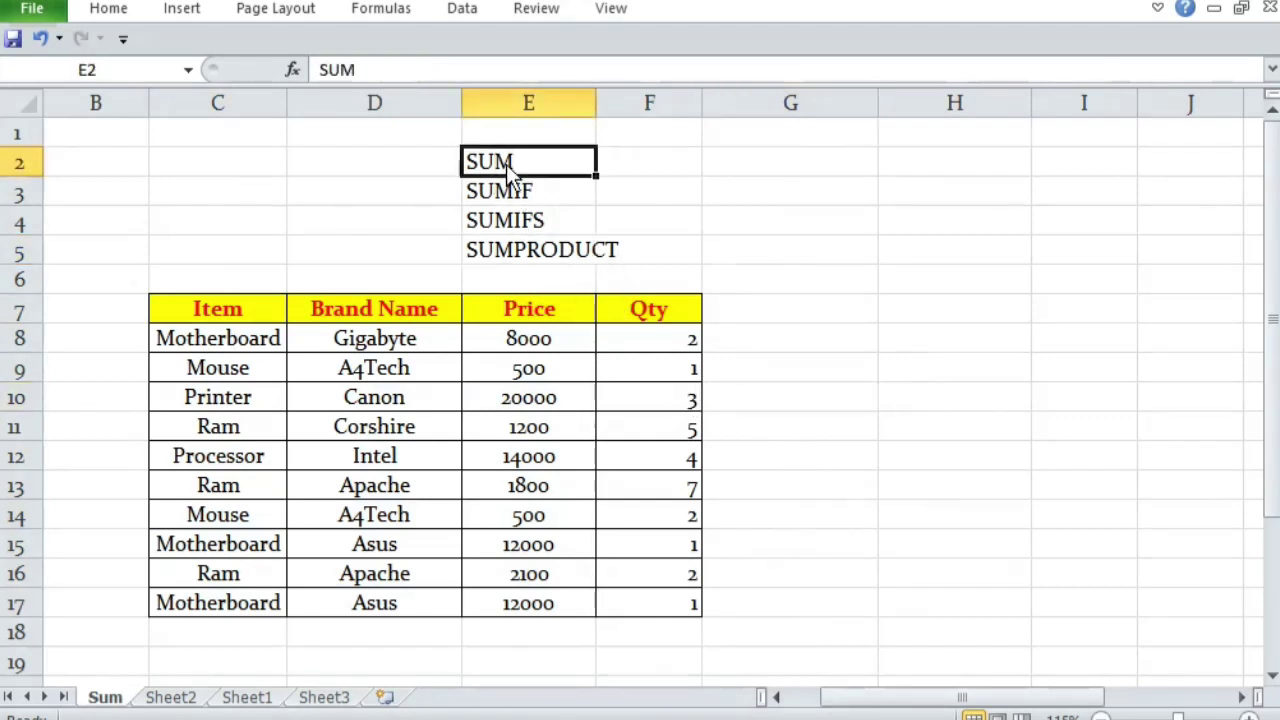
{"action": "left_click", "coordinate": [786, 412]}
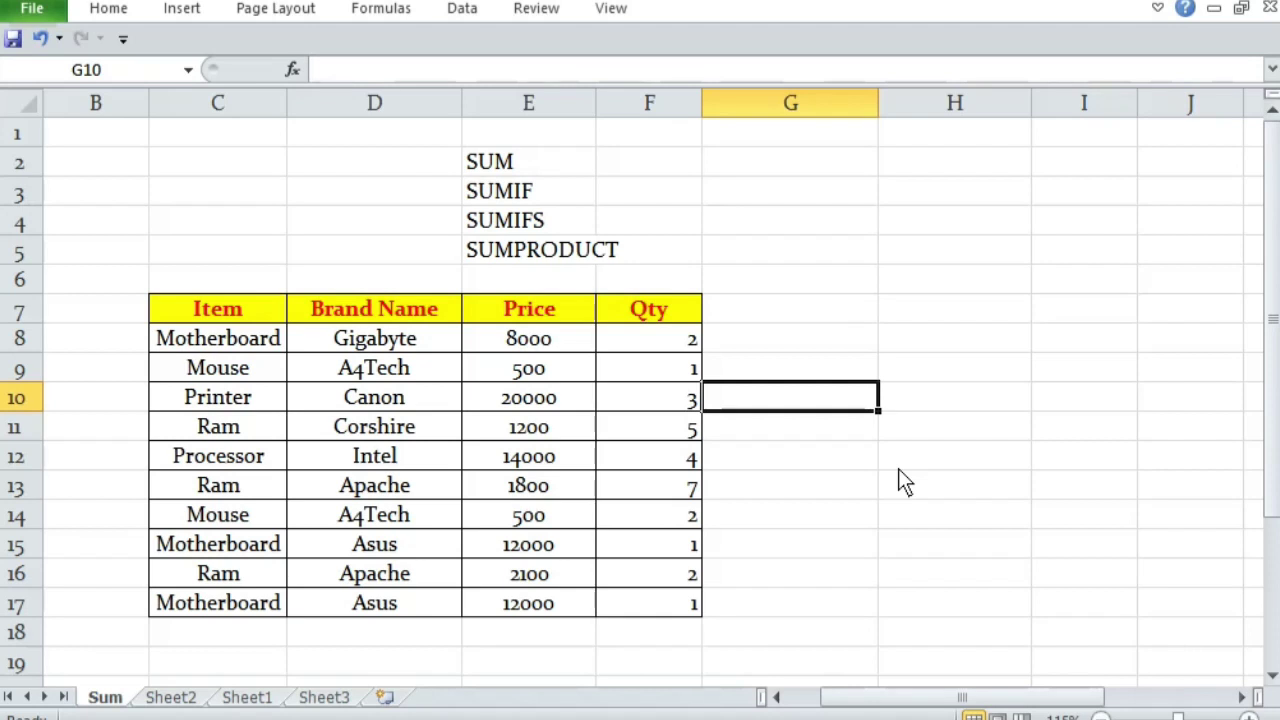
{"action": "type", "text": "="}
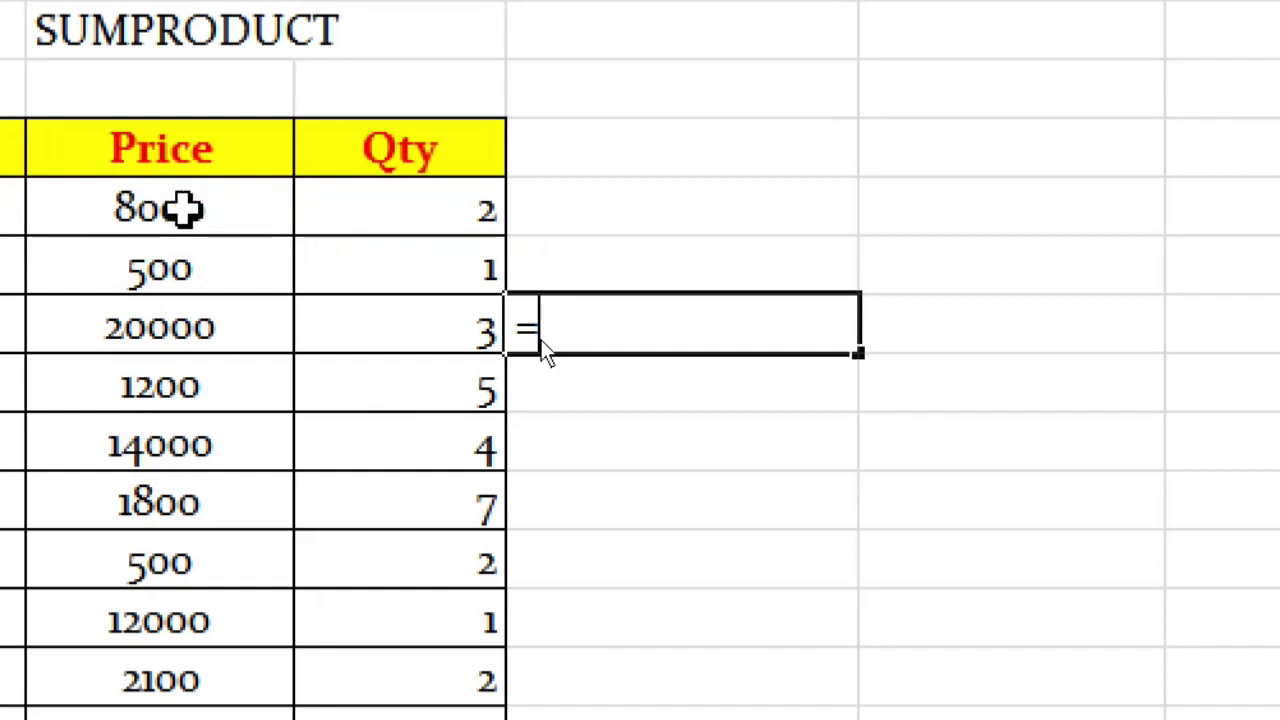
{"action": "left_click", "coordinate": [188, 210]}
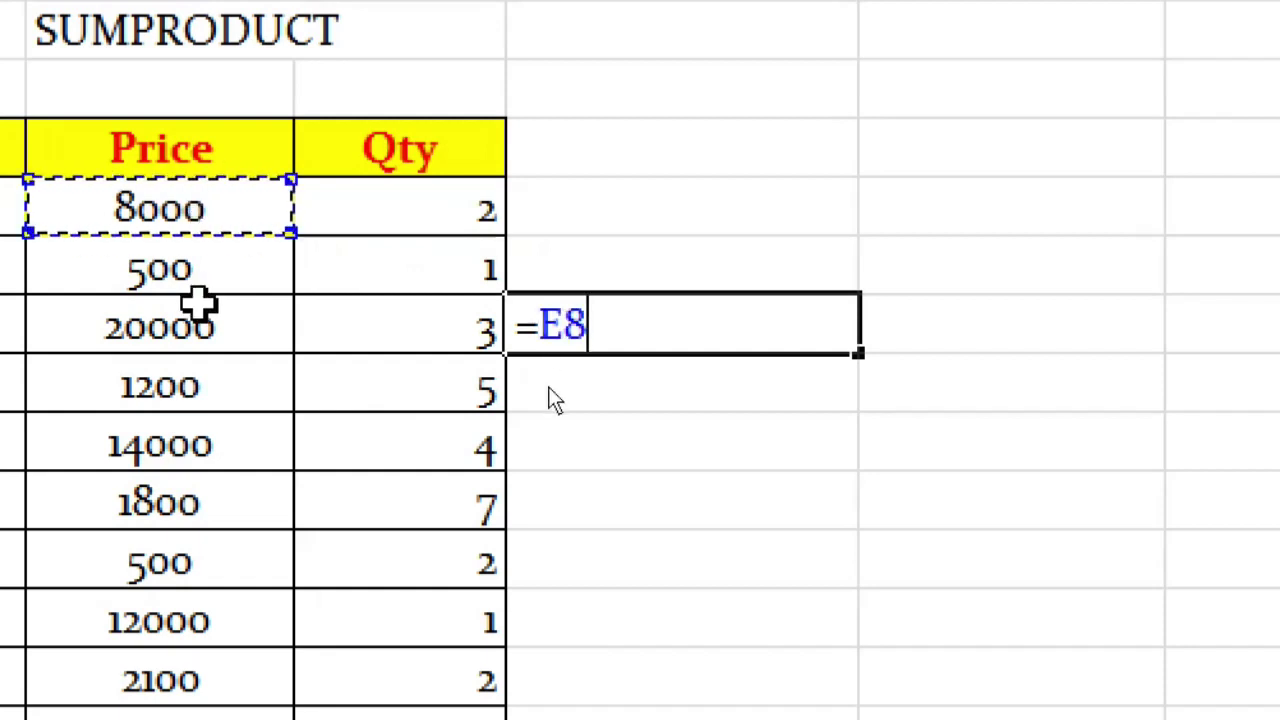
{"action": "type", "text": "+"}
{"action": "left_click", "coordinate": [187, 260]}
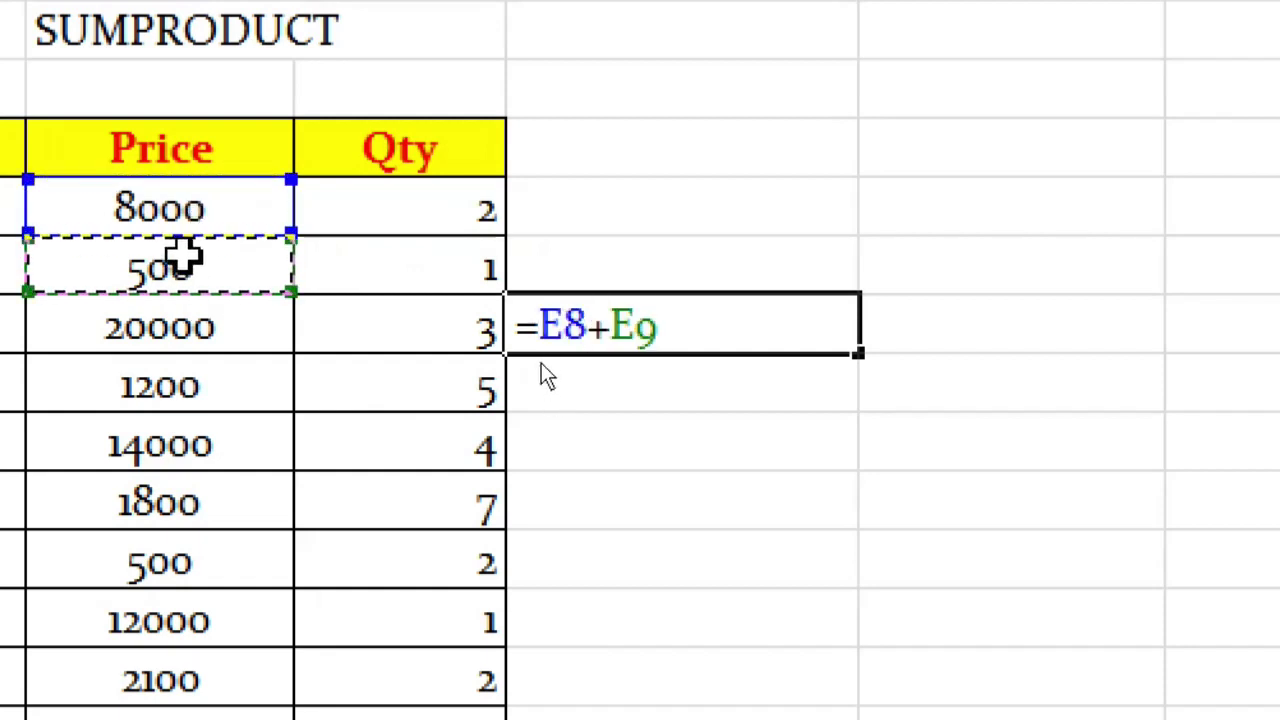
{"action": "key", "text": "Return"}
{"action": "key", "text": "Up"}
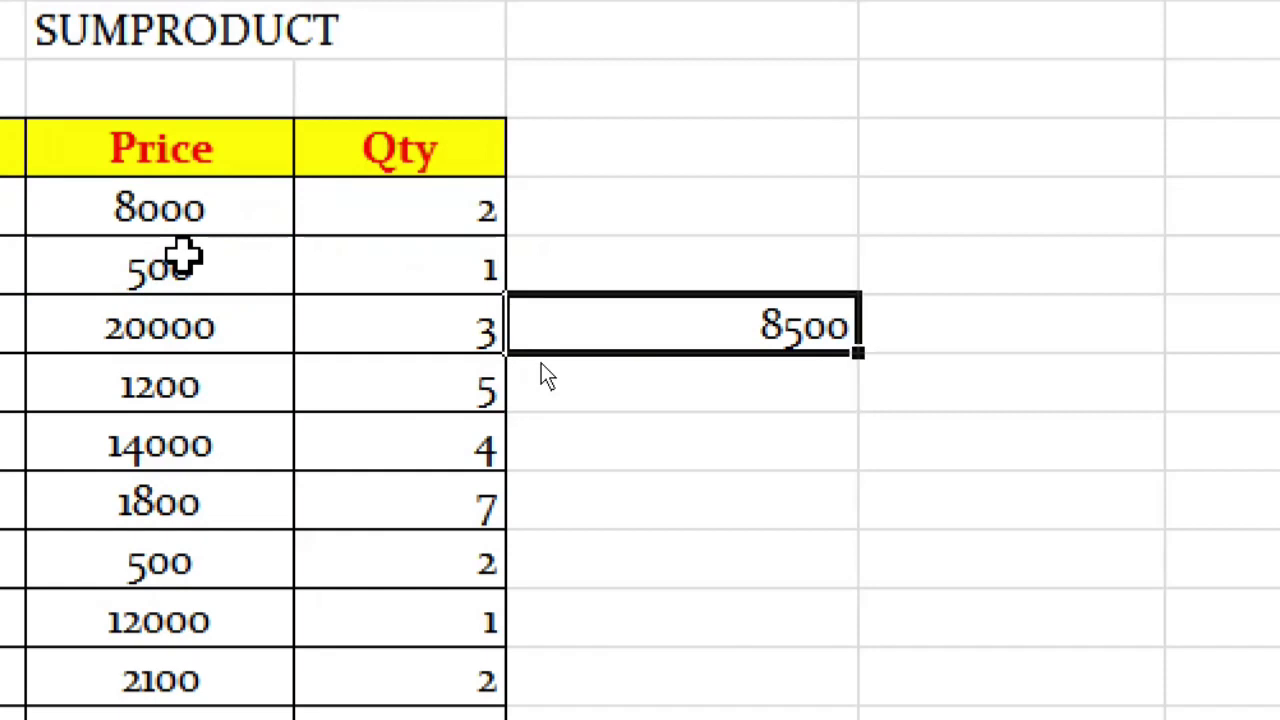
Step: Enter the heading Sum in cell G9, directly above the formula cell
{"action": "key", "text": "Up"}
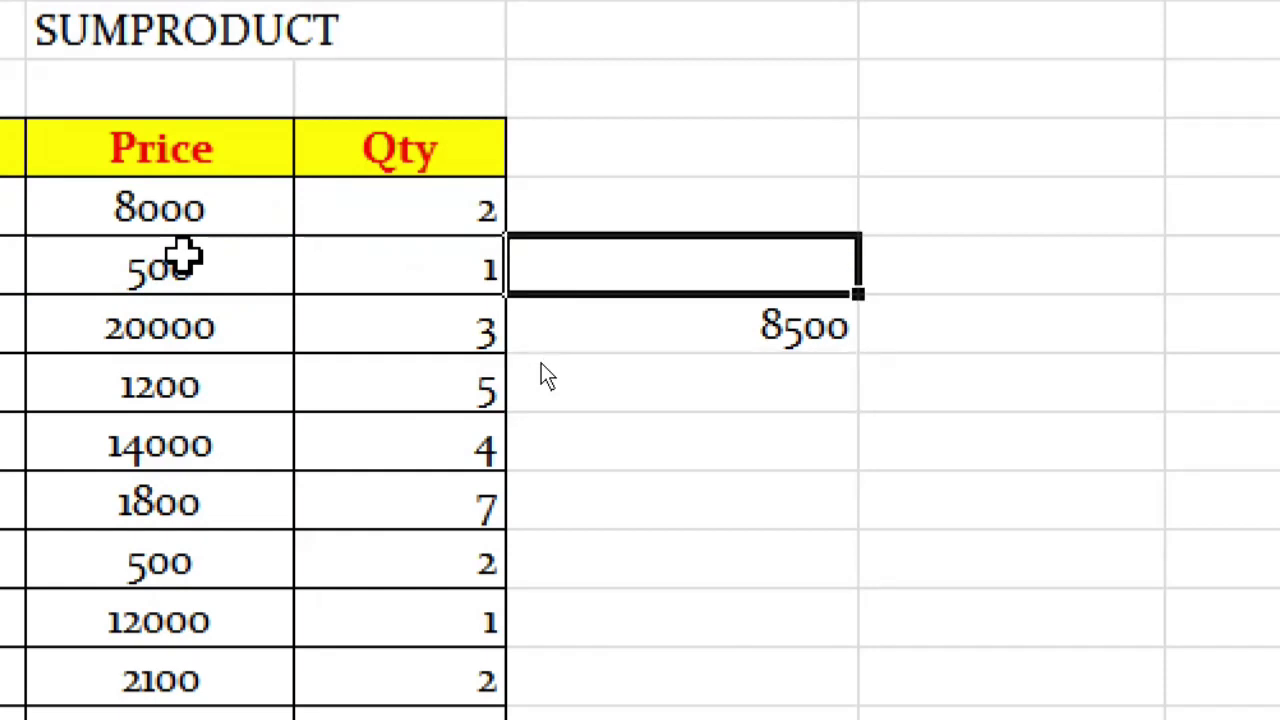
{"action": "type", "text": "Sum"}
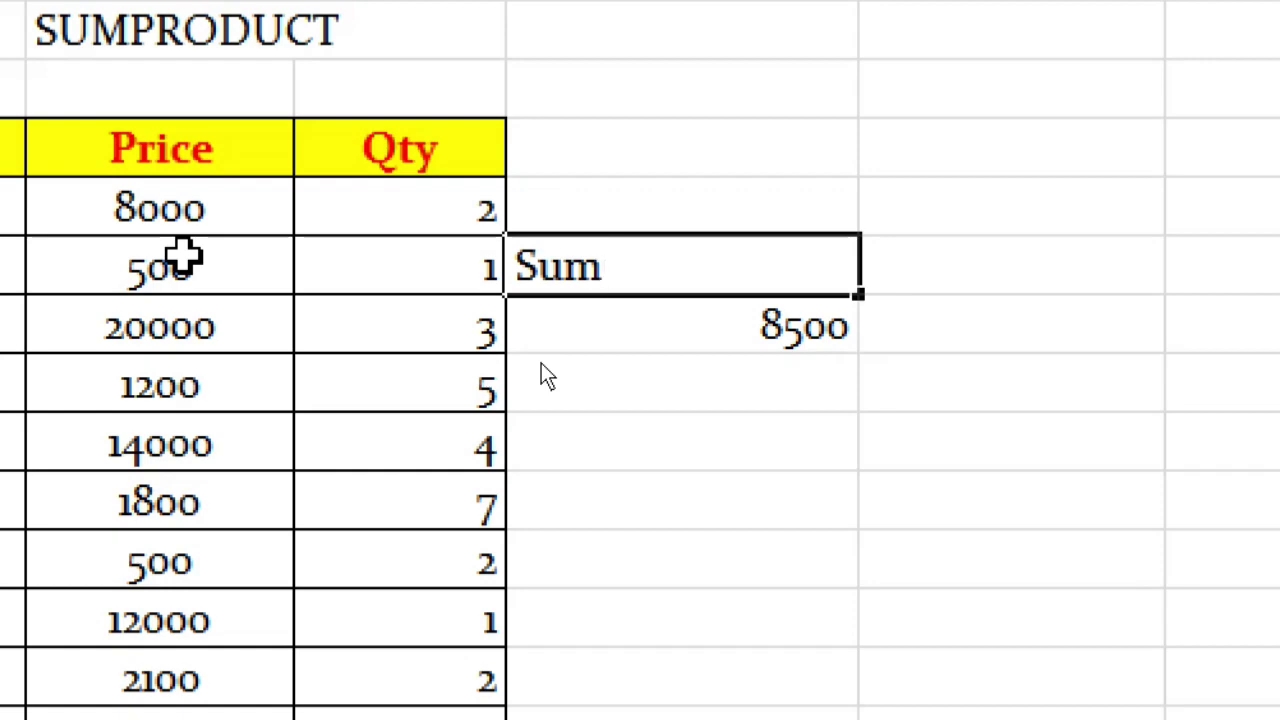
{"action": "key", "text": "Return"}
{"action": "key", "text": "Up"}
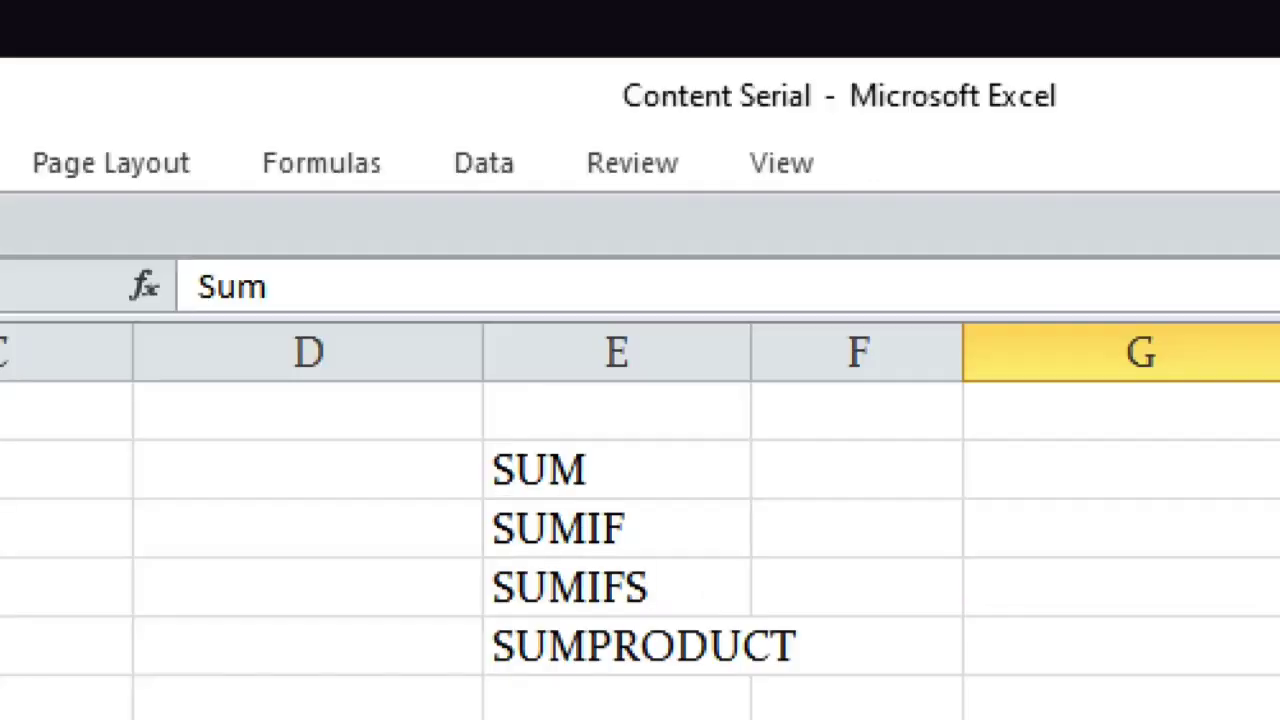
Step: Center the Sum heading in G9 horizontally and vertically and make it bold
{"action": "left_click", "coordinate": [160, 177]}
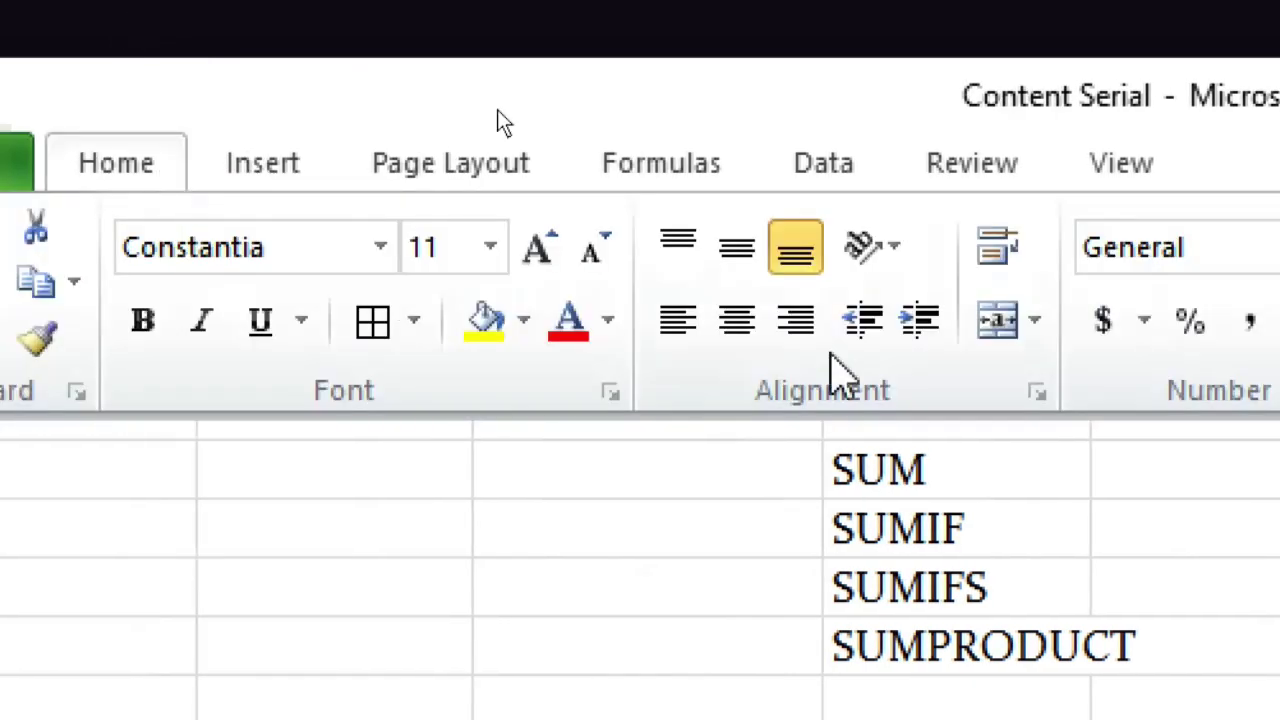
{"action": "left_click", "coordinate": [737, 320]}
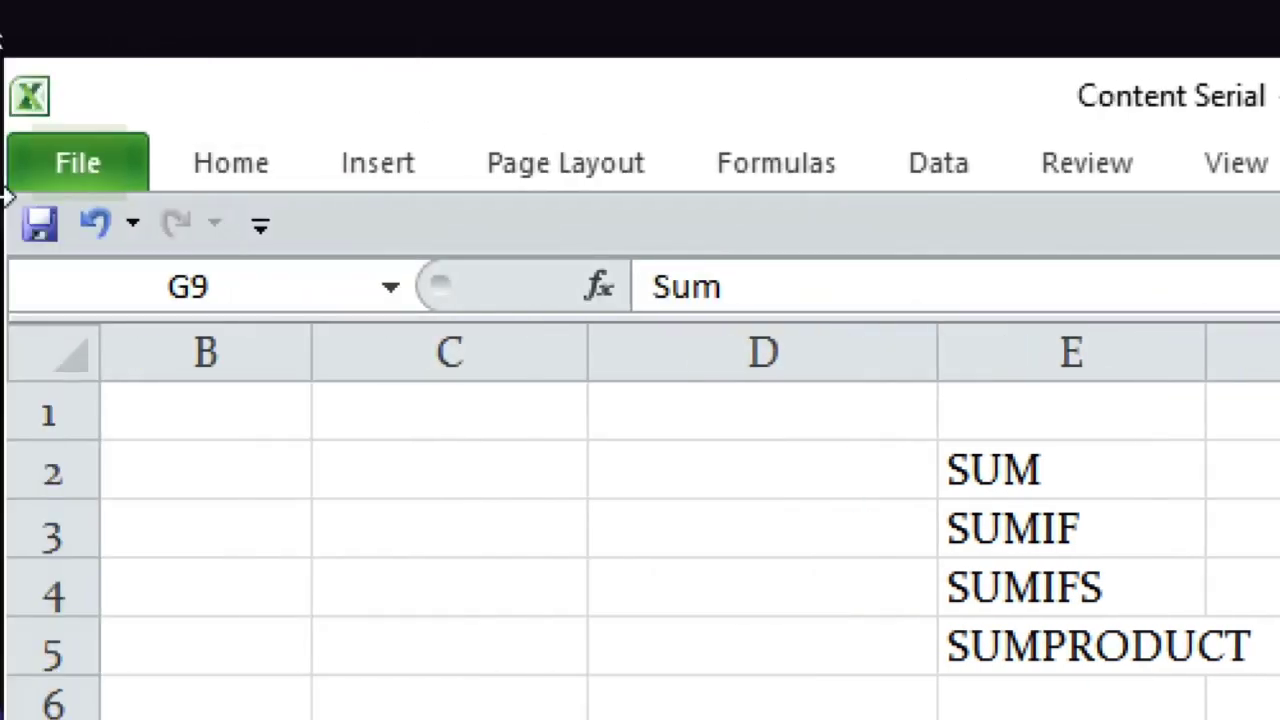
{"action": "left_click", "coordinate": [285, 176]}
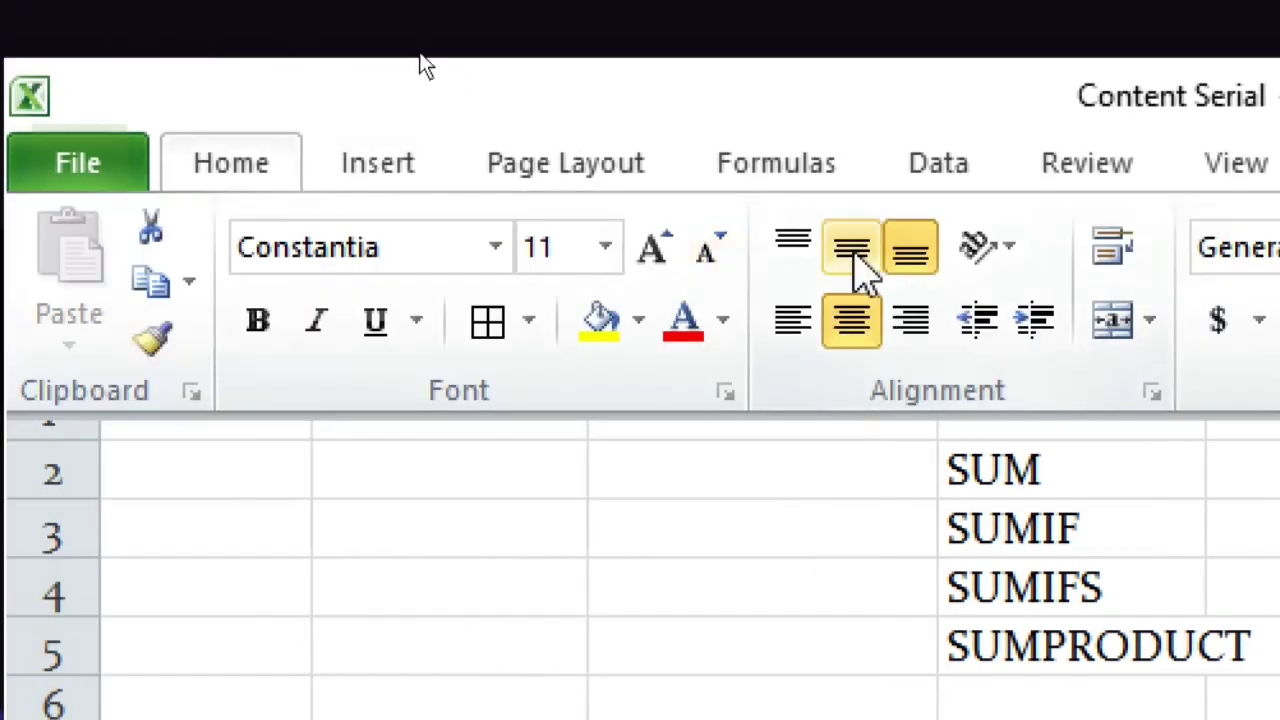
{"action": "left_click", "coordinate": [855, 255]}
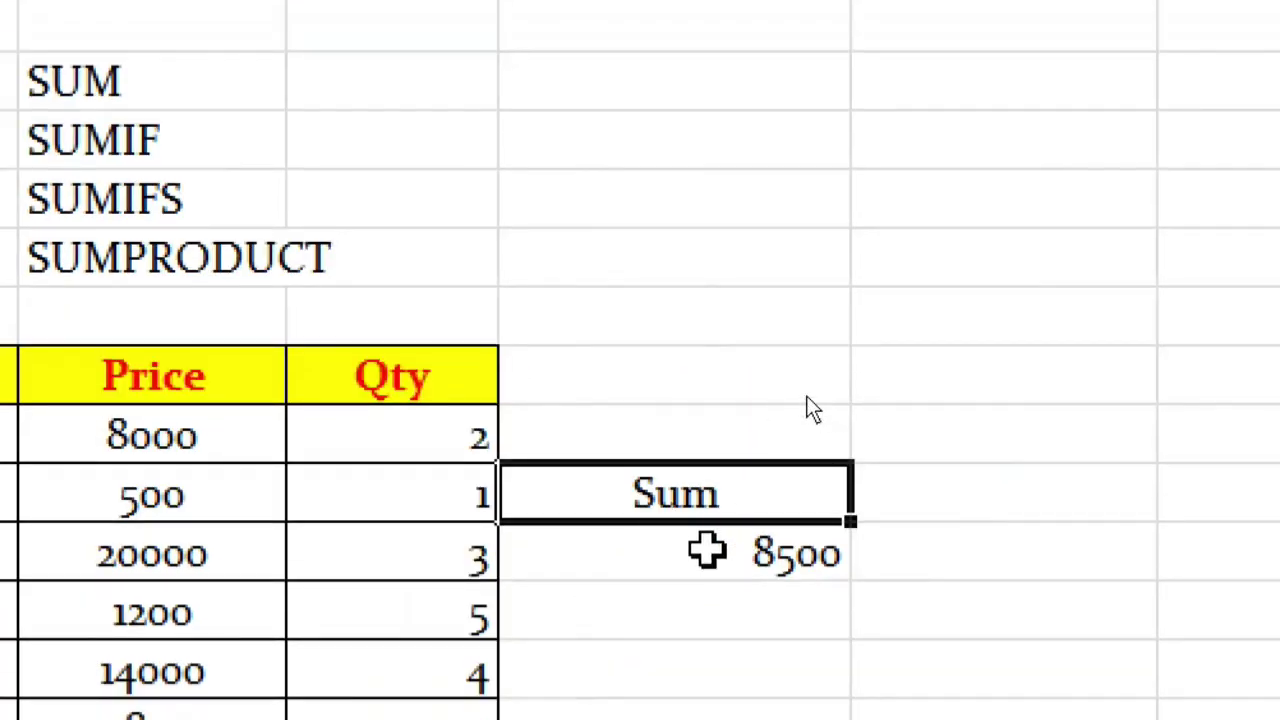
{"action": "left_click", "coordinate": [706, 549]}
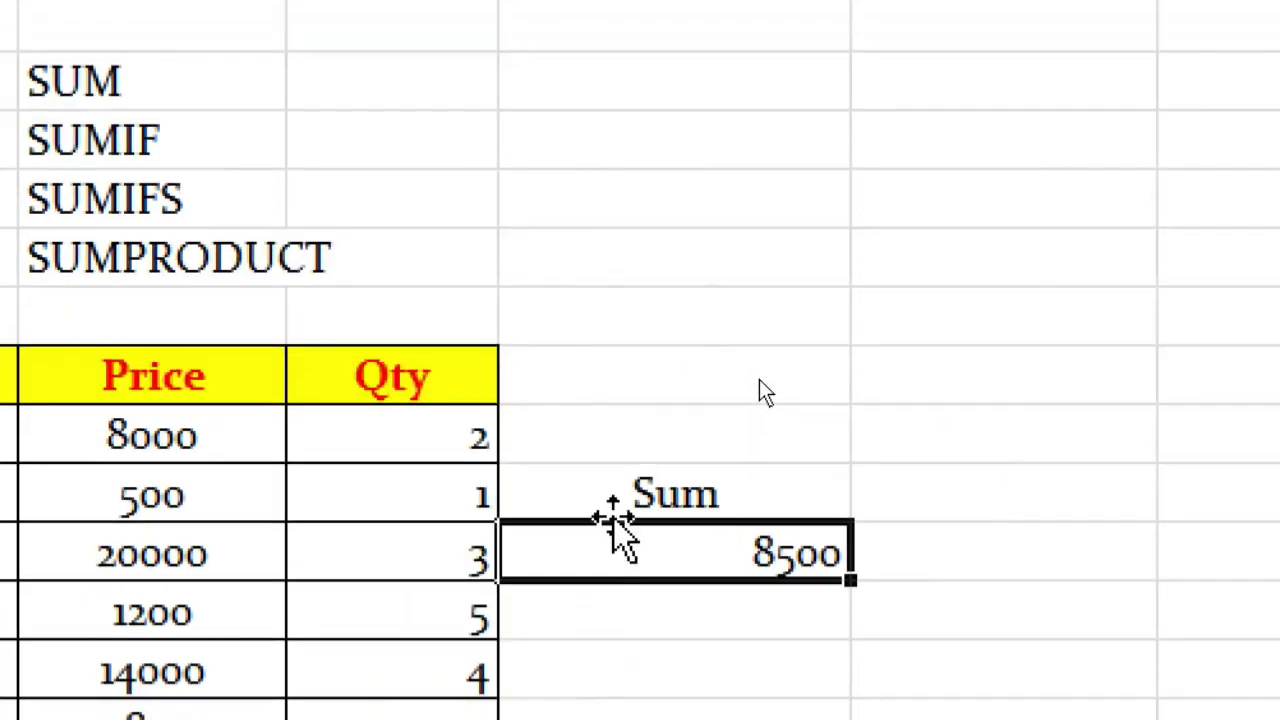
{"action": "left_click", "coordinate": [629, 491]}
{"action": "key", "text": "ctrl+b"}
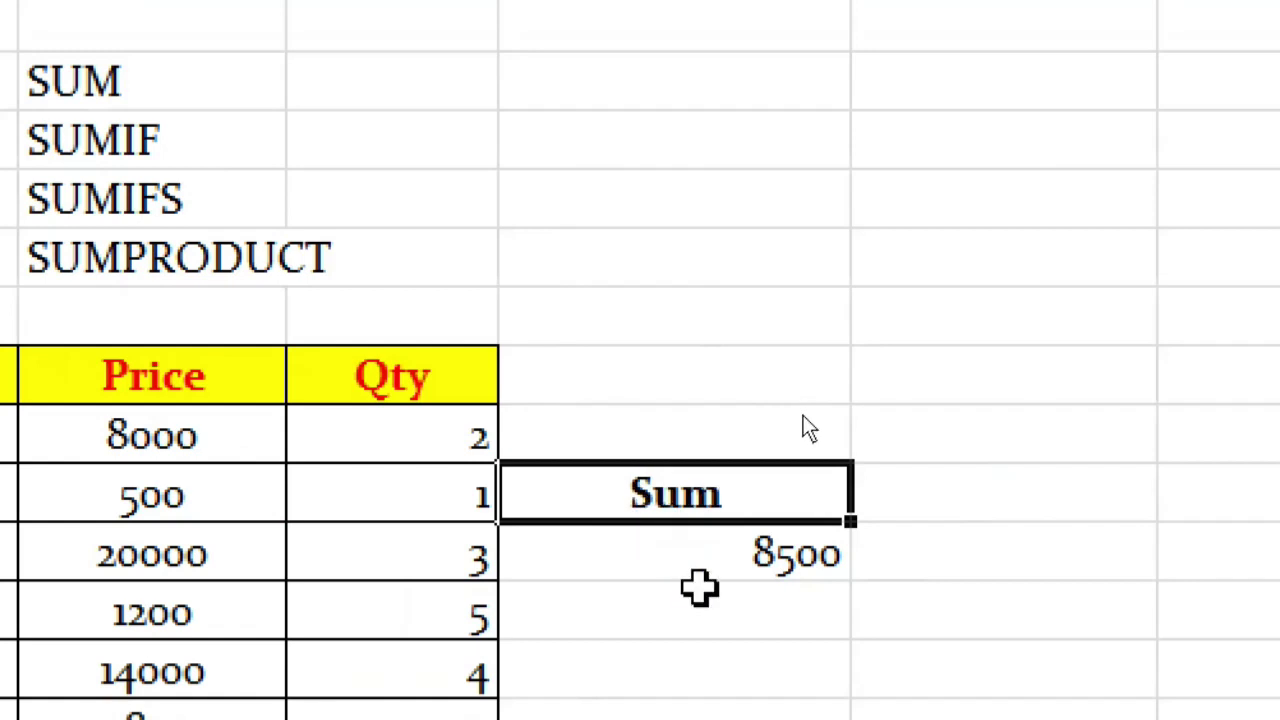
Step: Clear cell G10 and enter a formula adding every price individually with plus signs, from E8 through E17
{"action": "left_click", "coordinate": [713, 559]}
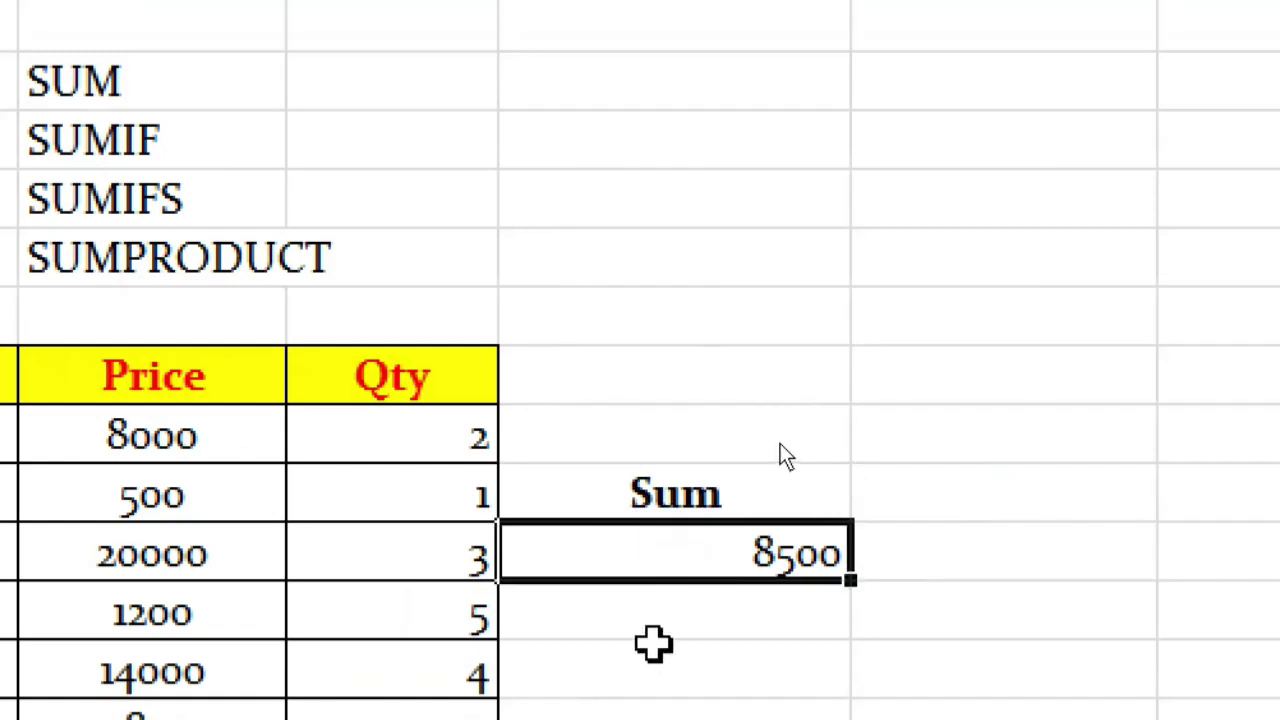
{"action": "key", "text": "Delete"}
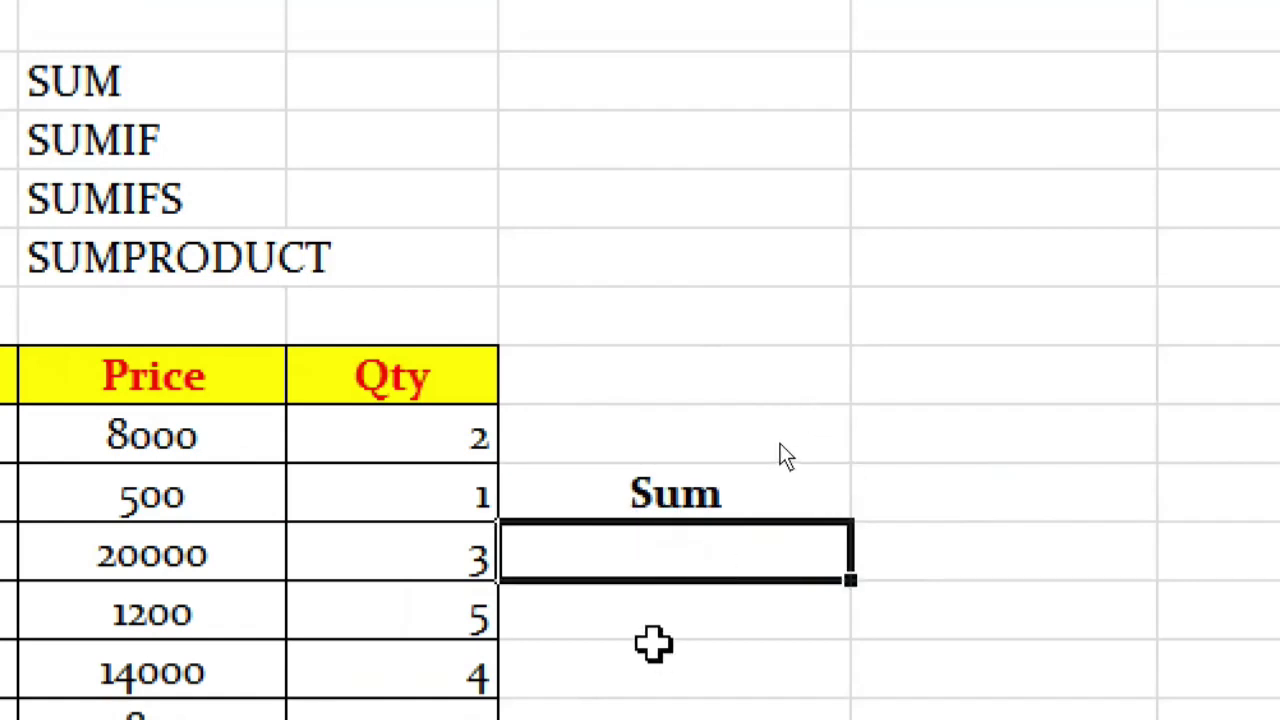
{"action": "scroll", "coordinate": [653, 643], "scroll_direction": "down", "scroll_amount": 2}
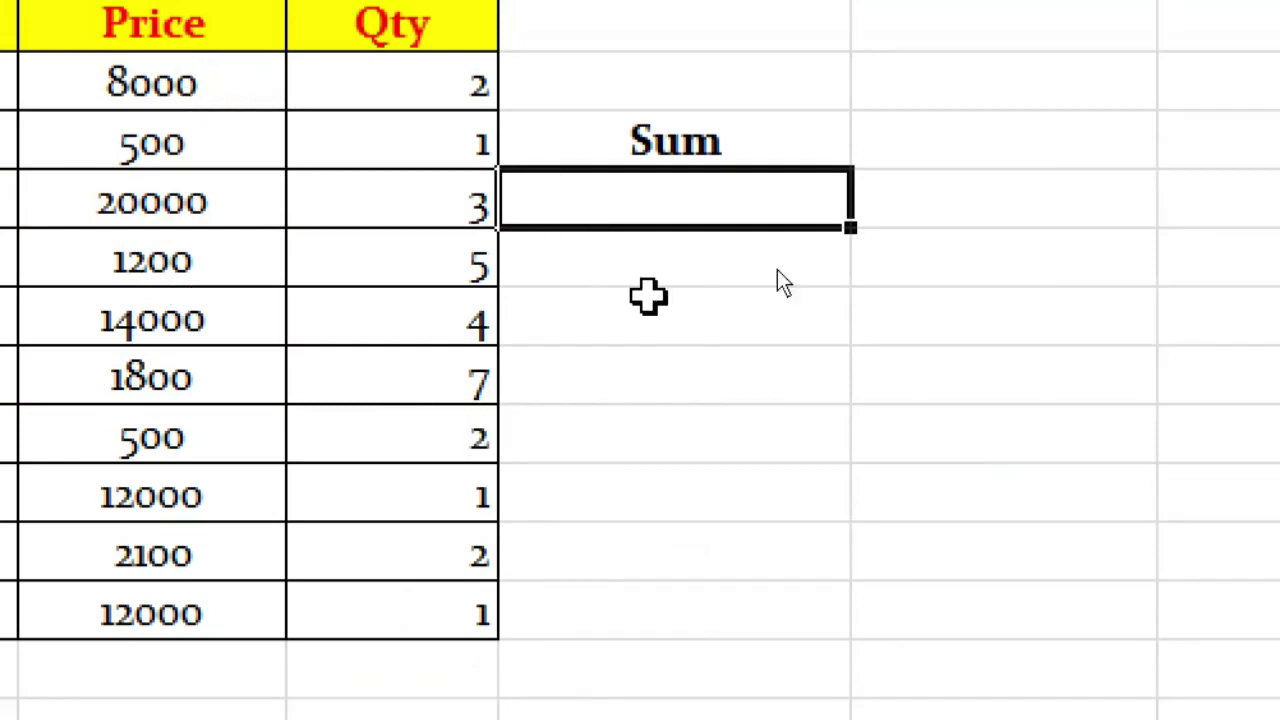
{"action": "type", "text": "="}
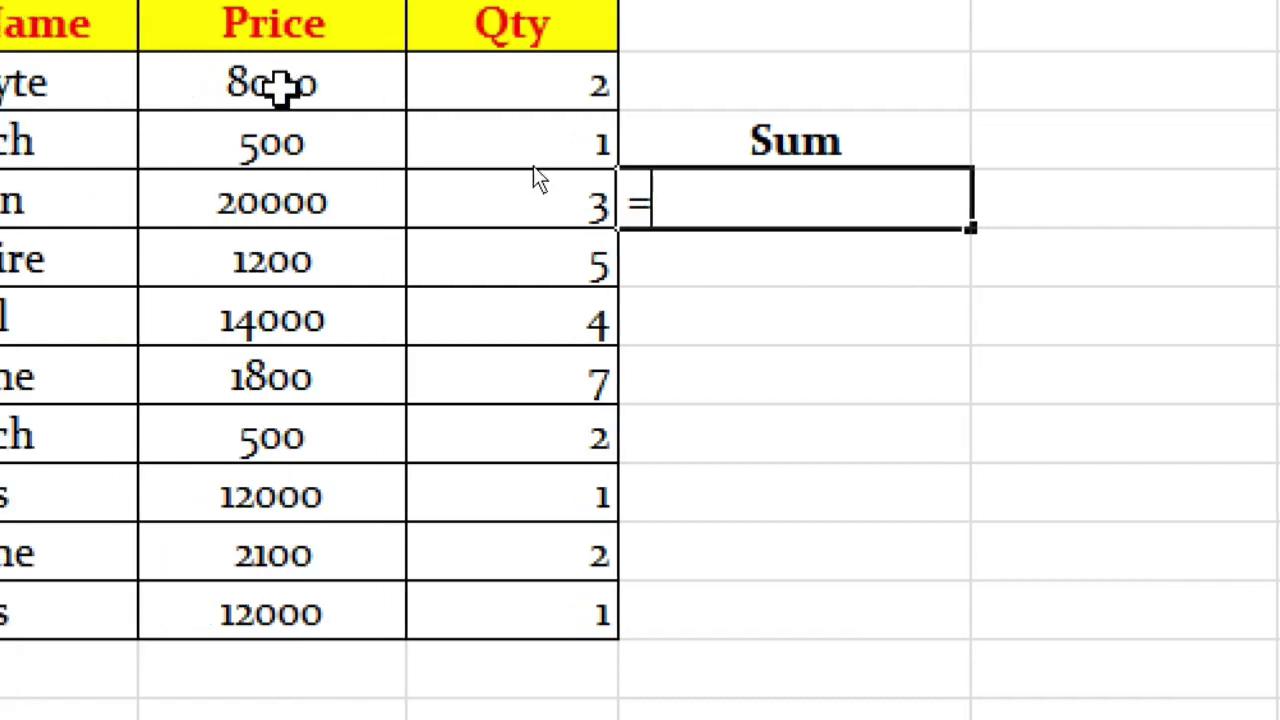
{"action": "left_click", "coordinate": [280, 88]}
{"action": "type", "text": "+"}
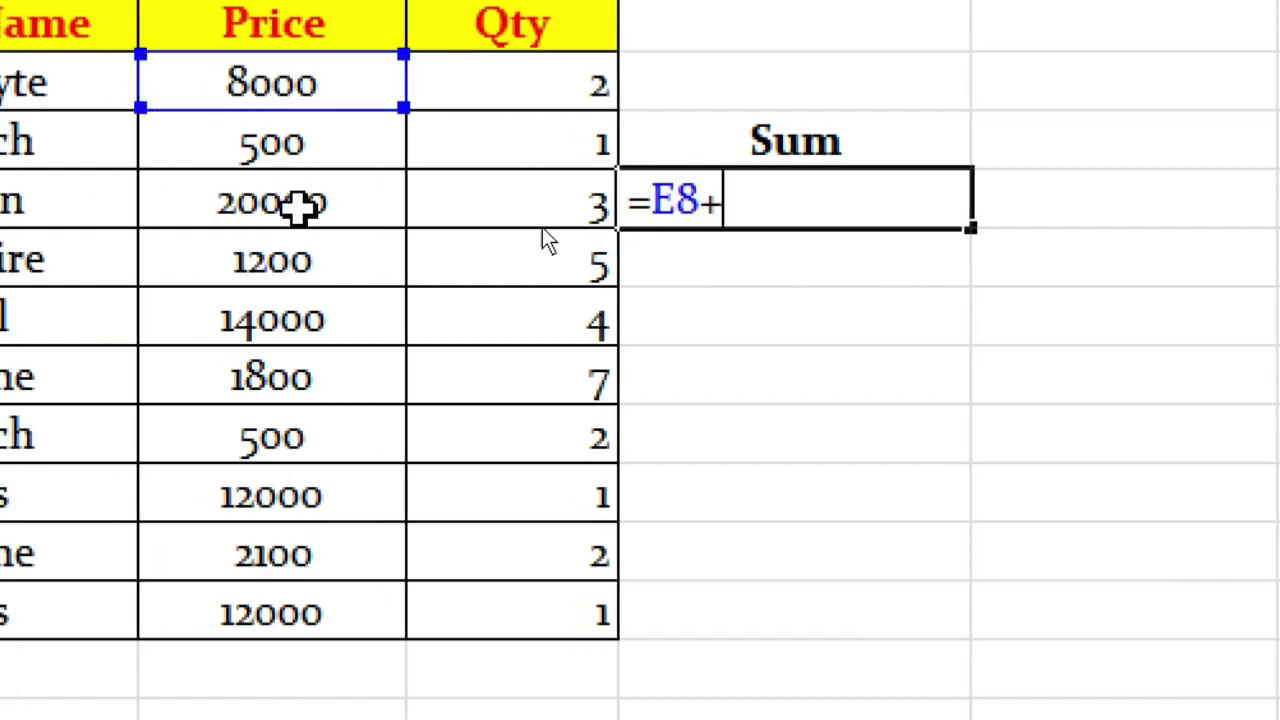
{"action": "left_click", "coordinate": [306, 142]}
{"action": "type", "text": "+"}
{"action": "left_click", "coordinate": [325, 213]}
{"action": "type", "text": "+"}
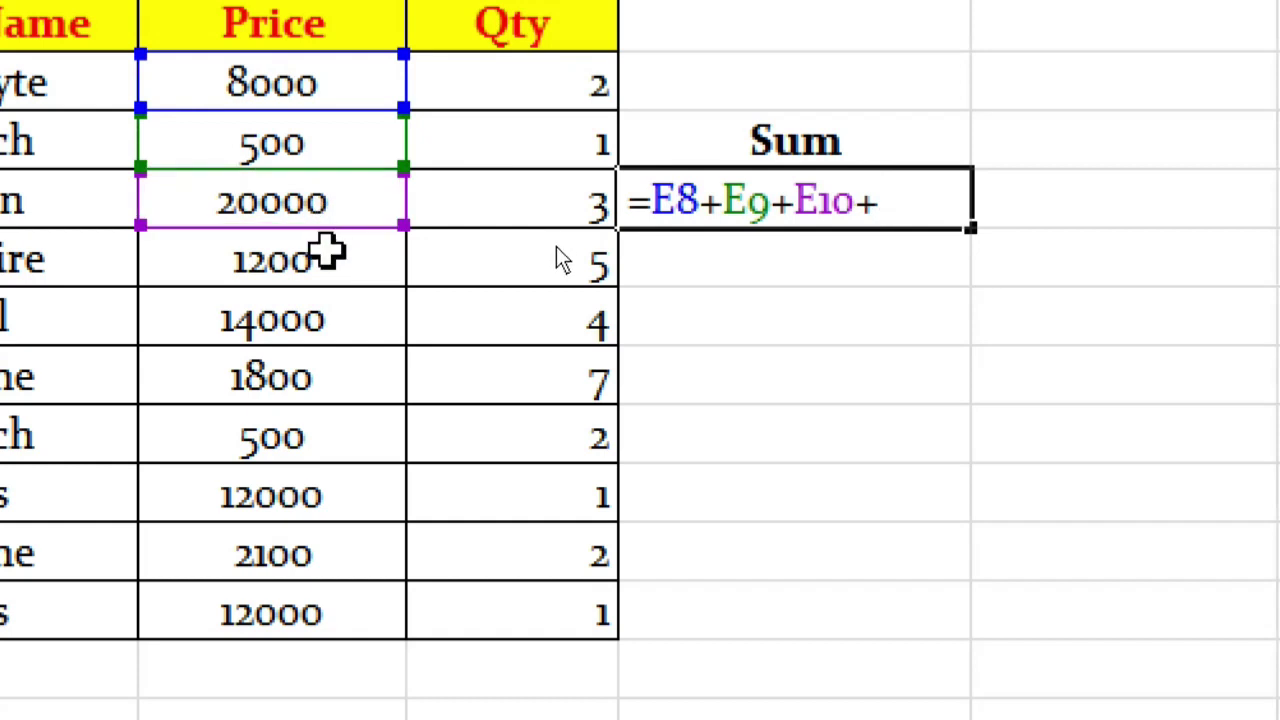
{"action": "type", "text": "+"}
{"action": "key", "text": "BackSpace"}
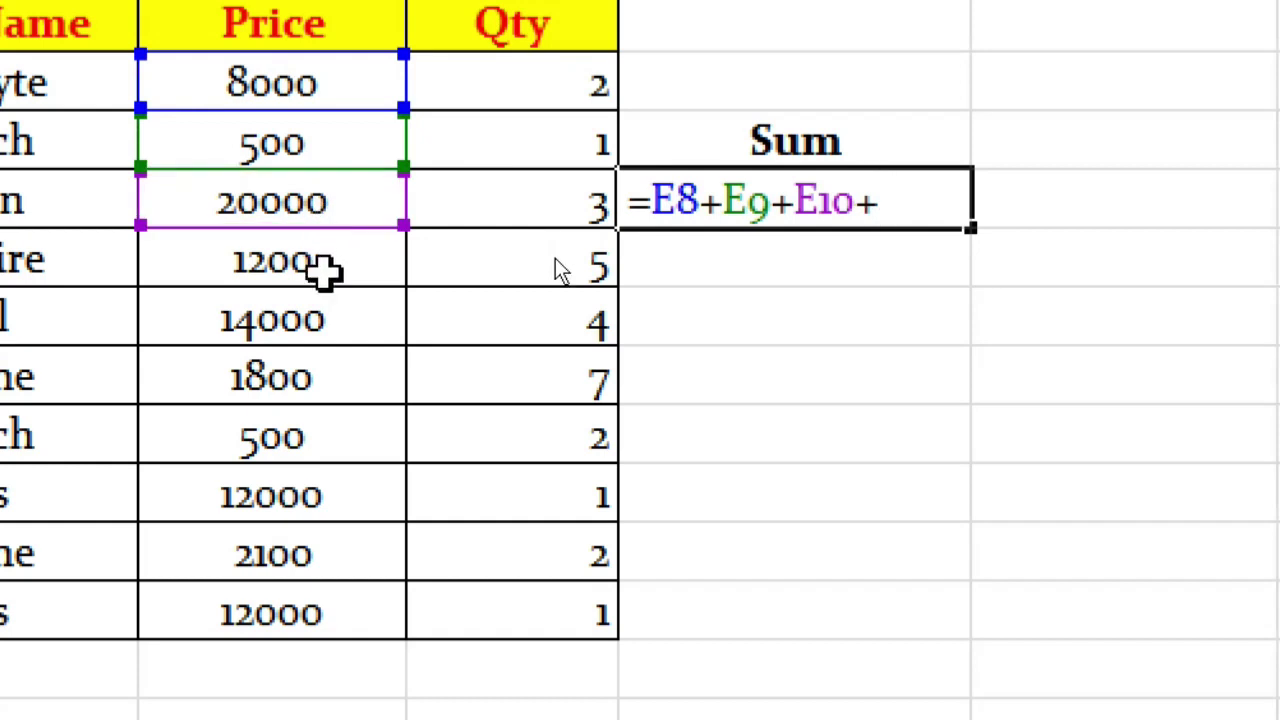
{"action": "left_click", "coordinate": [325, 268]}
{"action": "type", "text": "+"}
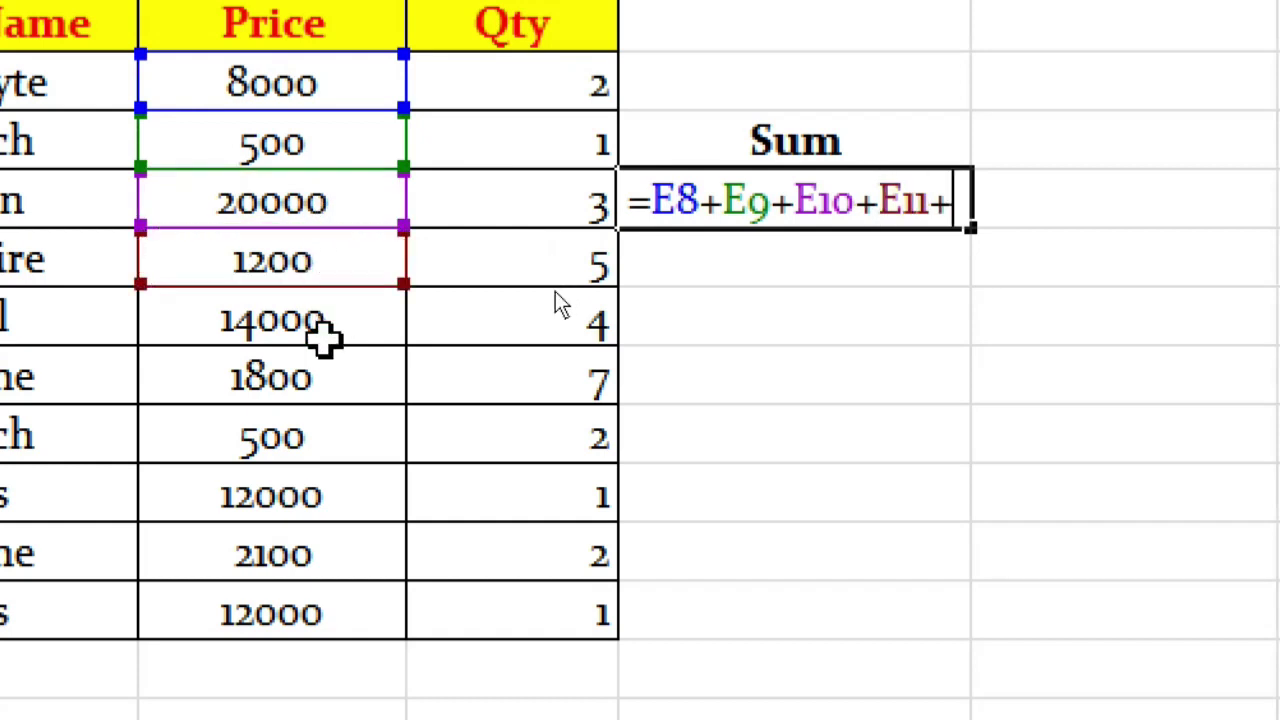
{"action": "left_click", "coordinate": [322, 325]}
{"action": "type", "text": "+"}
{"action": "left_click", "coordinate": [300, 378]}
{"action": "type", "text": "+"}
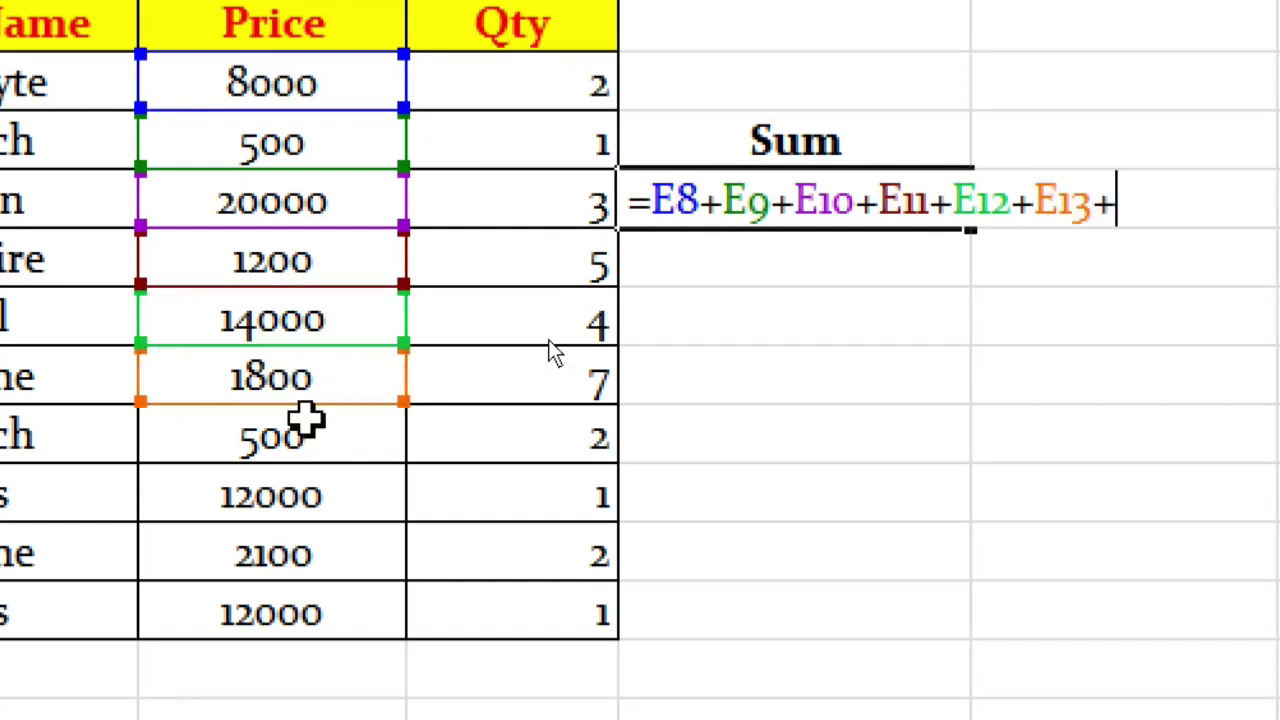
{"action": "left_click", "coordinate": [305, 437]}
{"action": "type", "text": "+"}
{"action": "left_click", "coordinate": [320, 505]}
{"action": "type", "text": "+"}
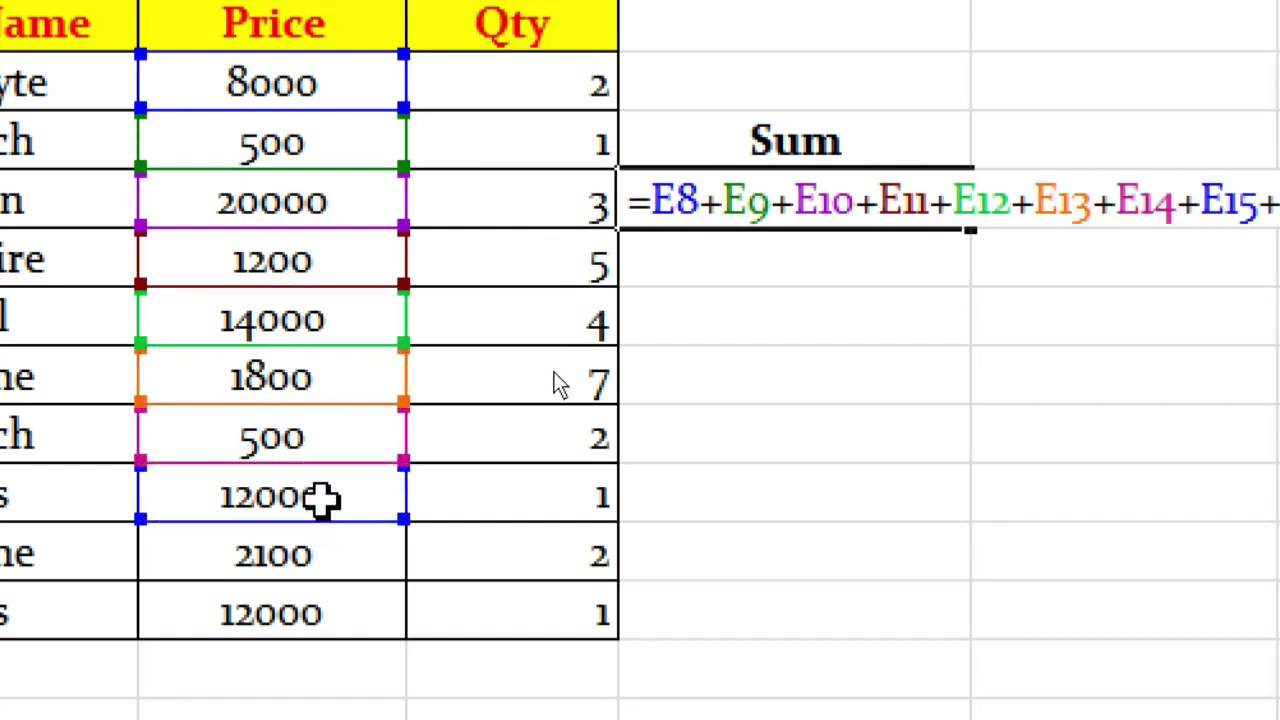
{"action": "left_click", "coordinate": [318, 560]}
{"action": "type", "text": "+"}
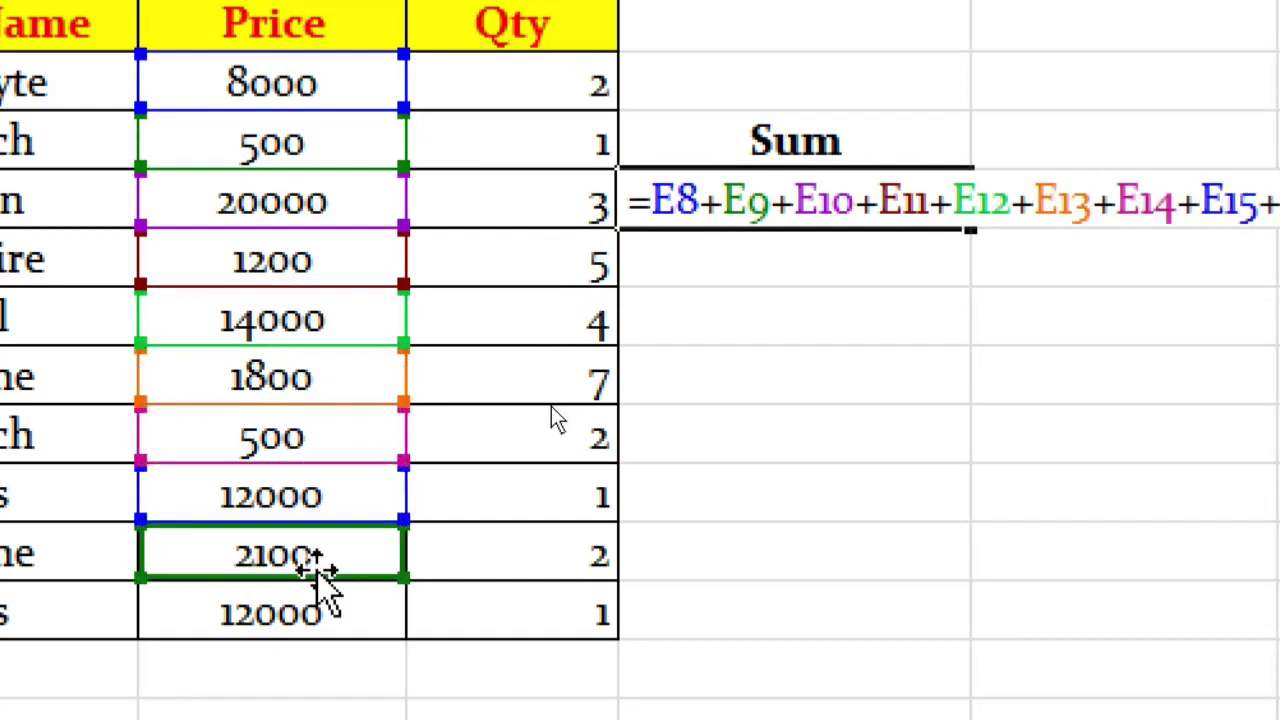
{"action": "left_click", "coordinate": [316, 605]}
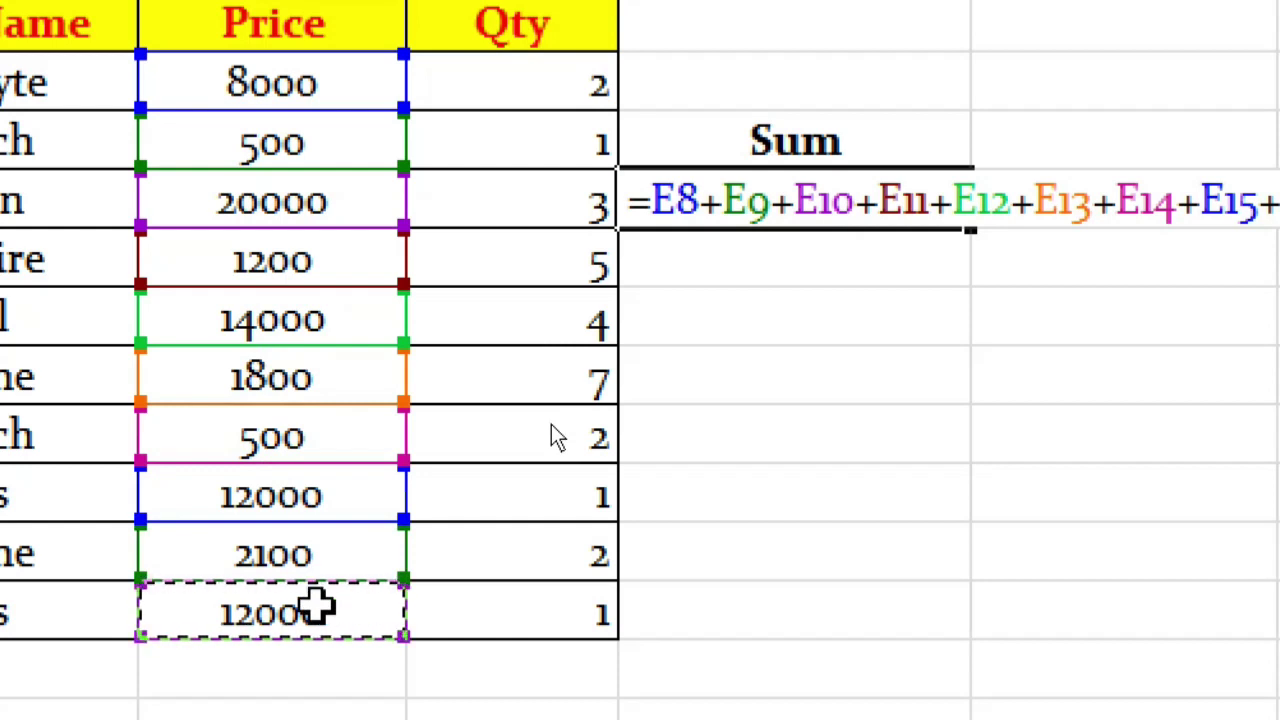
{"action": "key", "text": "Return"}
{"action": "key", "text": "Up"}
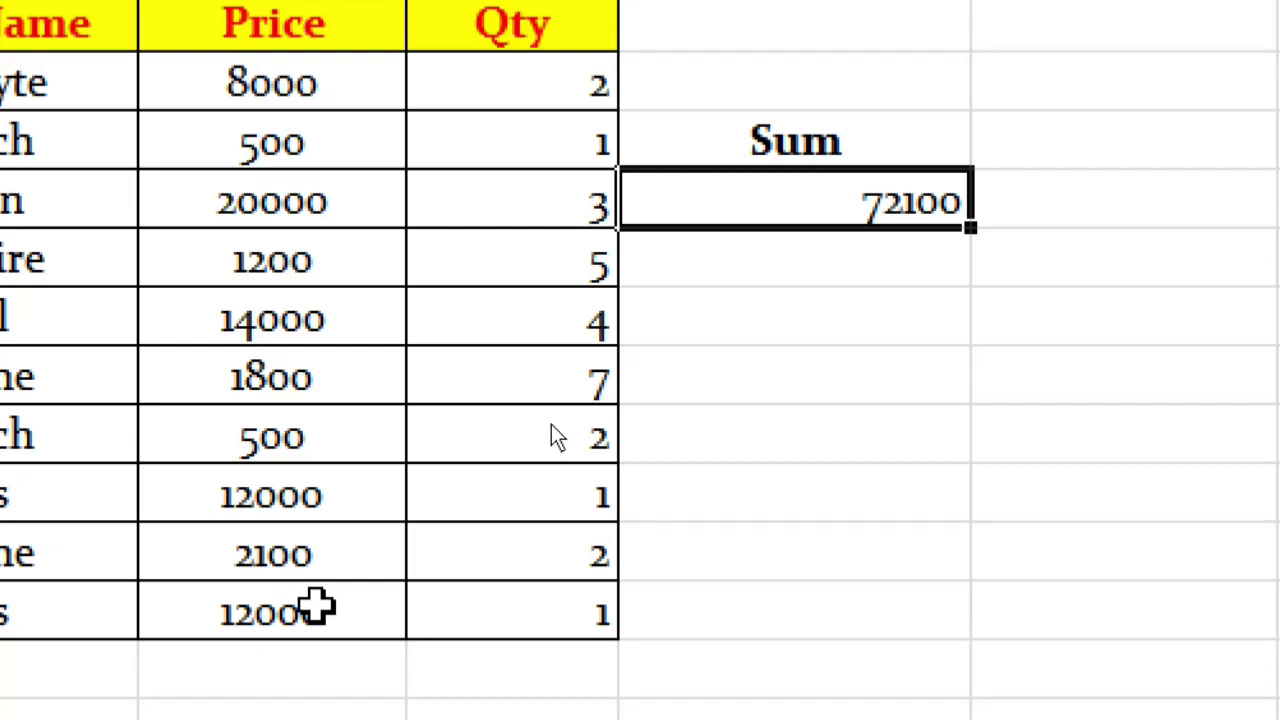
{"action": "key", "text": "Right"}
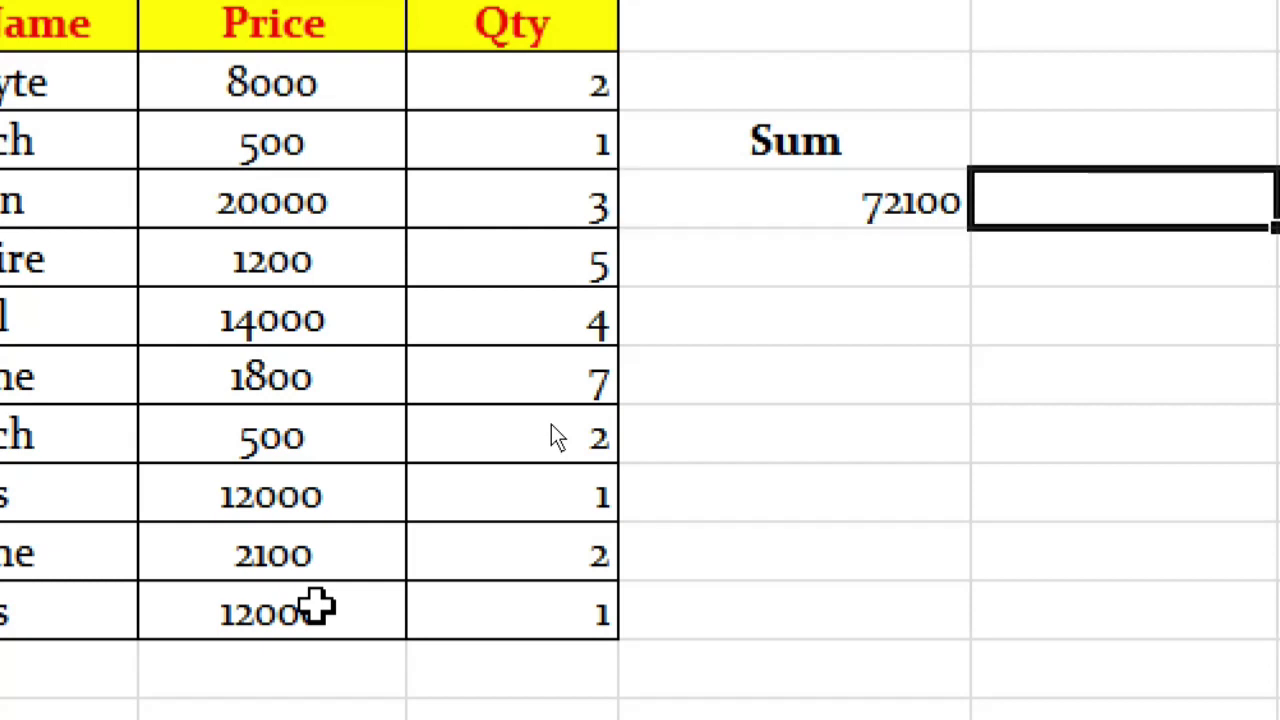
Step: Replace the long addition formula in G10 with =SUM(E8:E17) to total the Price column
{"action": "left_click", "coordinate": [768, 210]}
{"action": "key", "text": "Delete"}
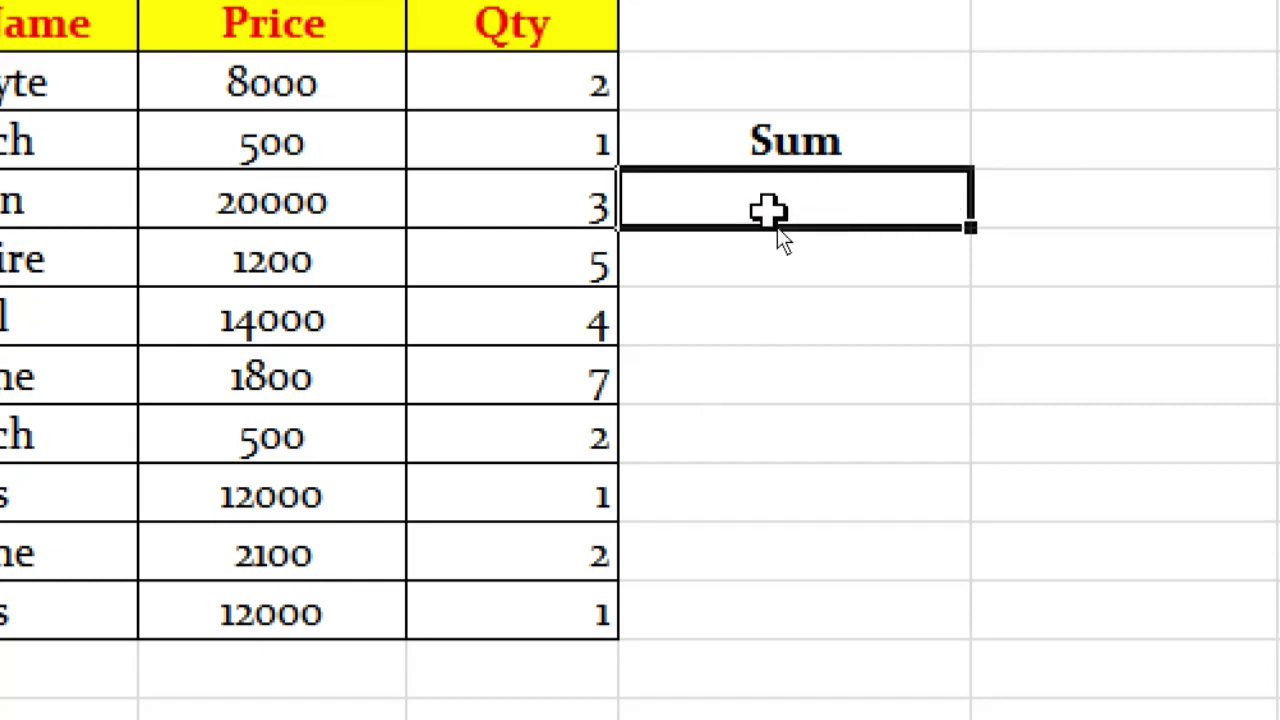
{"action": "type", "text": "=sum"}
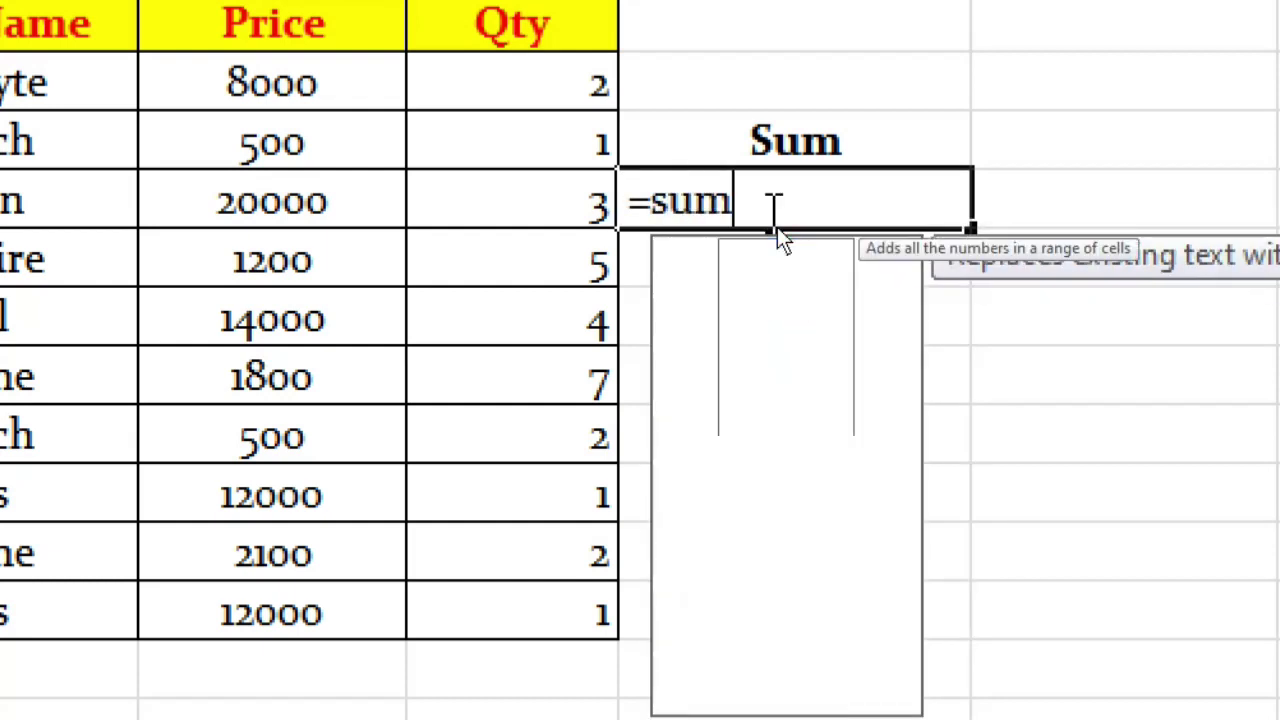
{"action": "key", "text": "Tab"}
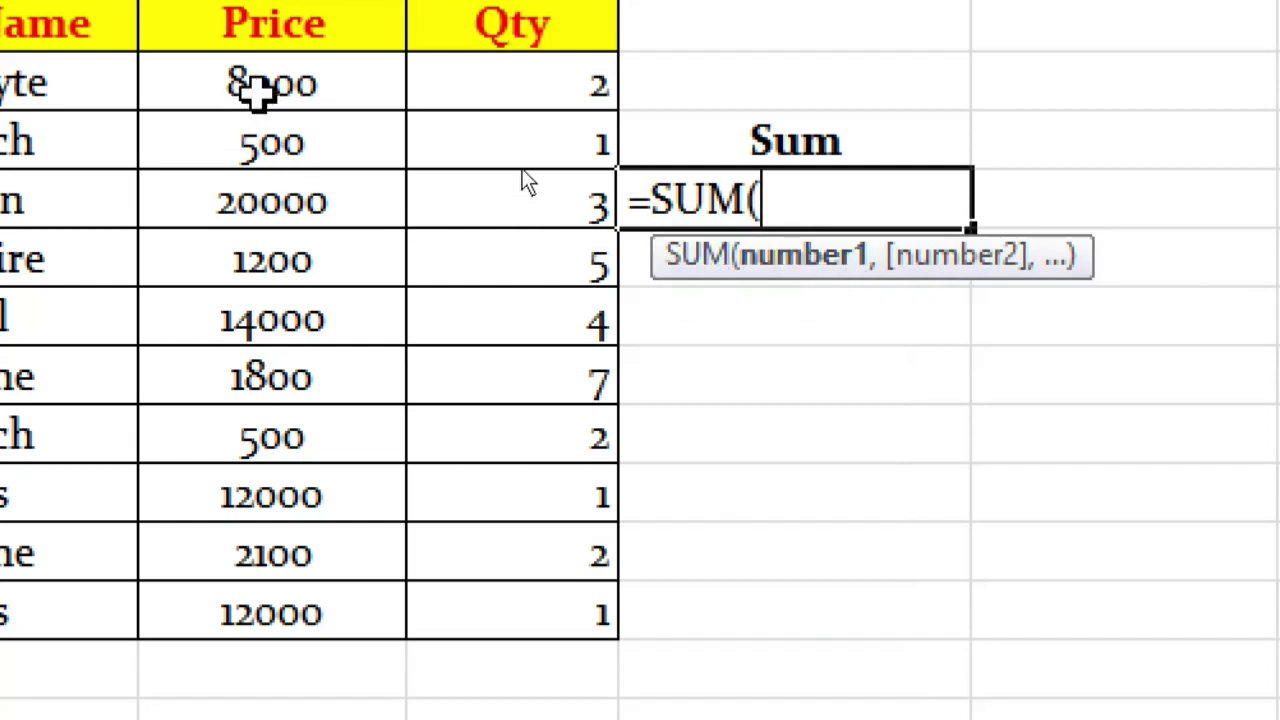
{"action": "left_click_drag", "start_coordinate": [258, 91], "coordinate": [304, 597]}
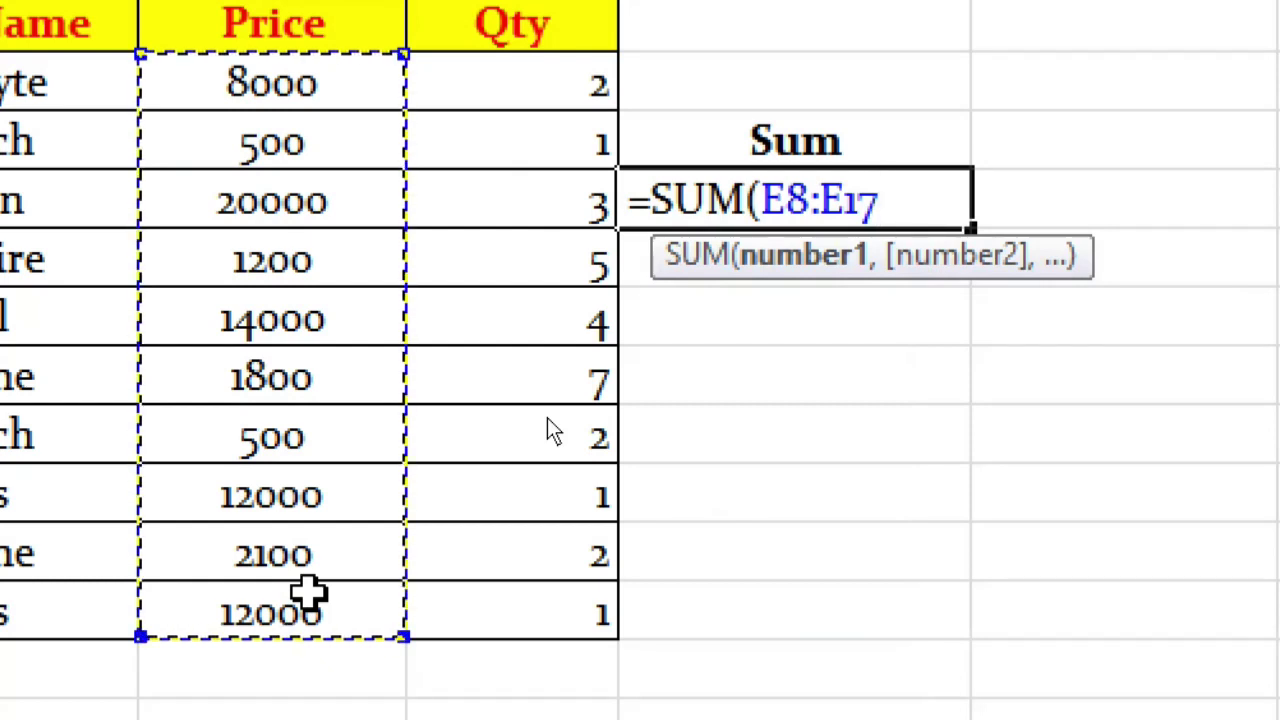
{"action": "type", "text": ")"}
{"action": "key", "text": "Return"}
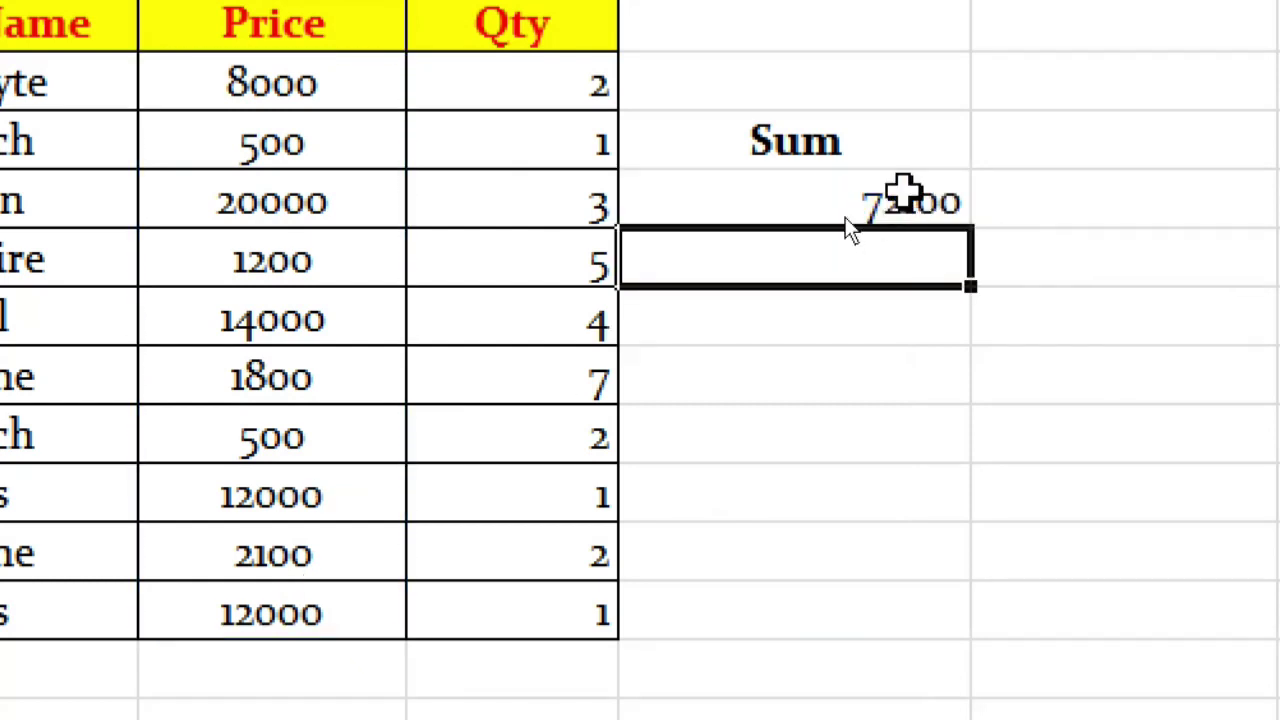
Step: Replace the formula in G10 with =SUM(E8:E17, F8:F17) to total the Price and Qty columns together
{"action": "left_click", "coordinate": [903, 200]}
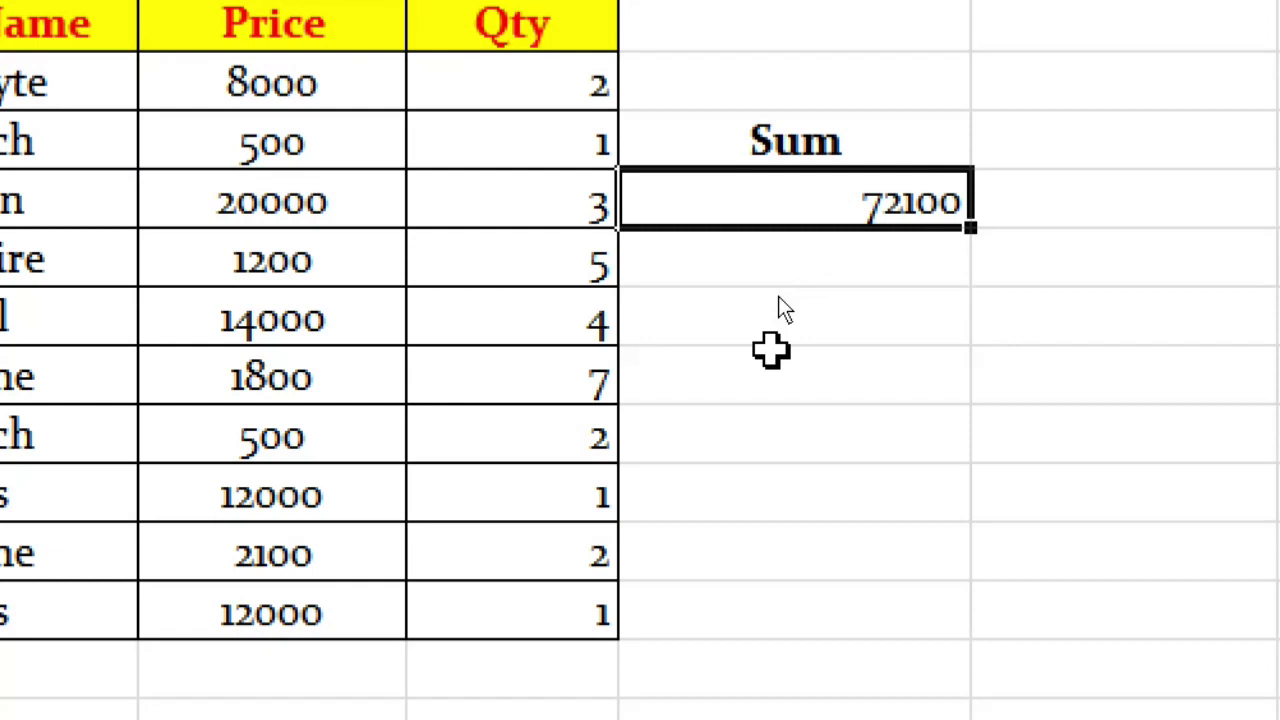
{"action": "key", "text": "Delete"}
{"action": "type", "text": "=sum"}
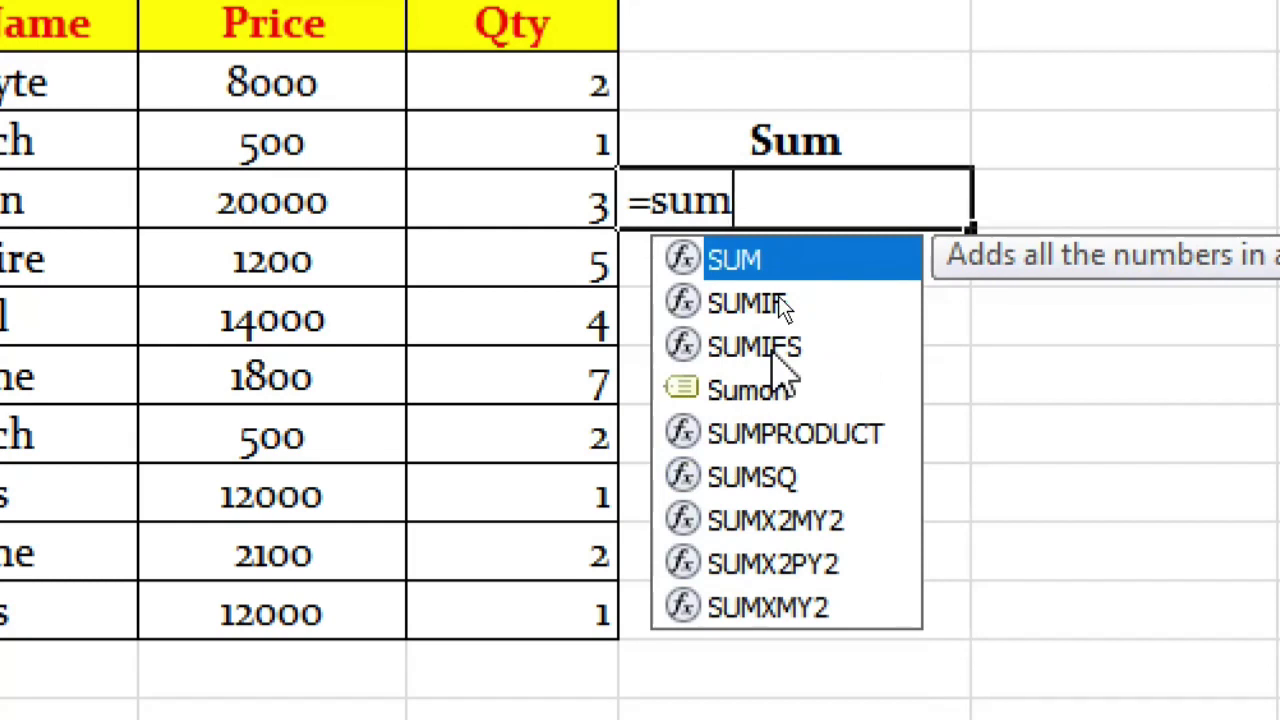
{"action": "type", "text": "("}
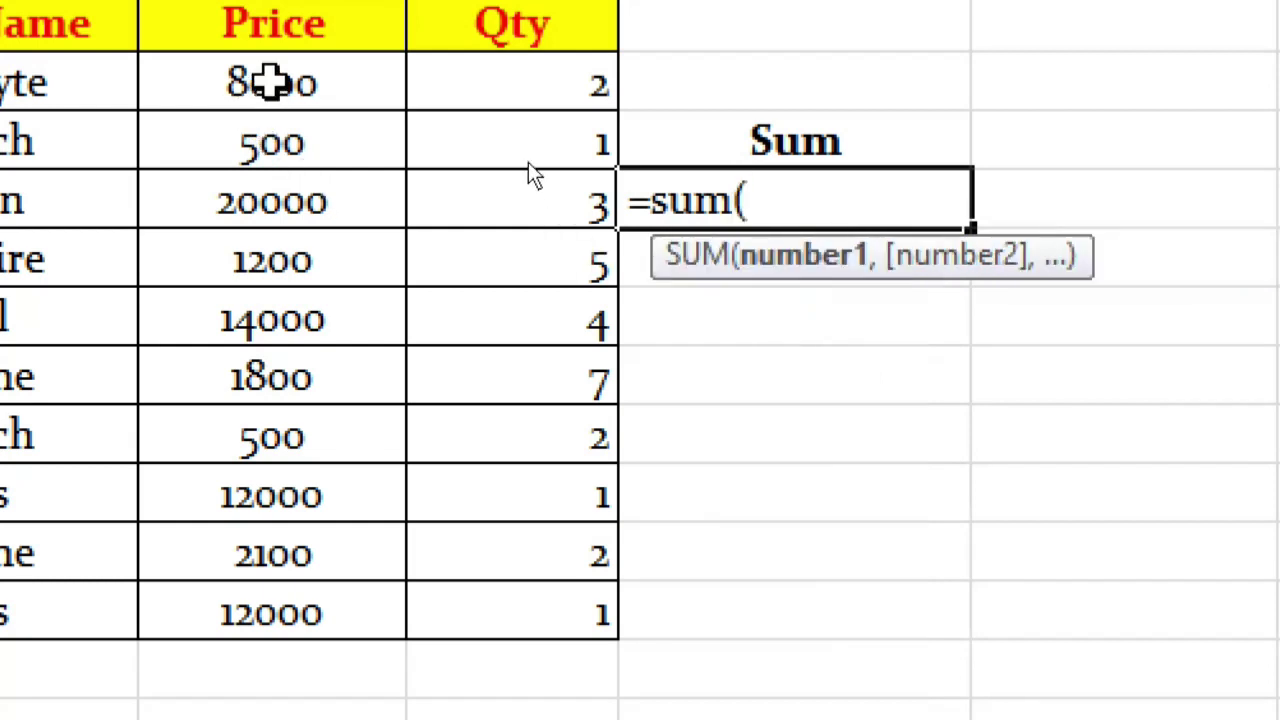
{"action": "left_click_drag", "start_coordinate": [260, 88], "coordinate": [272, 590]}
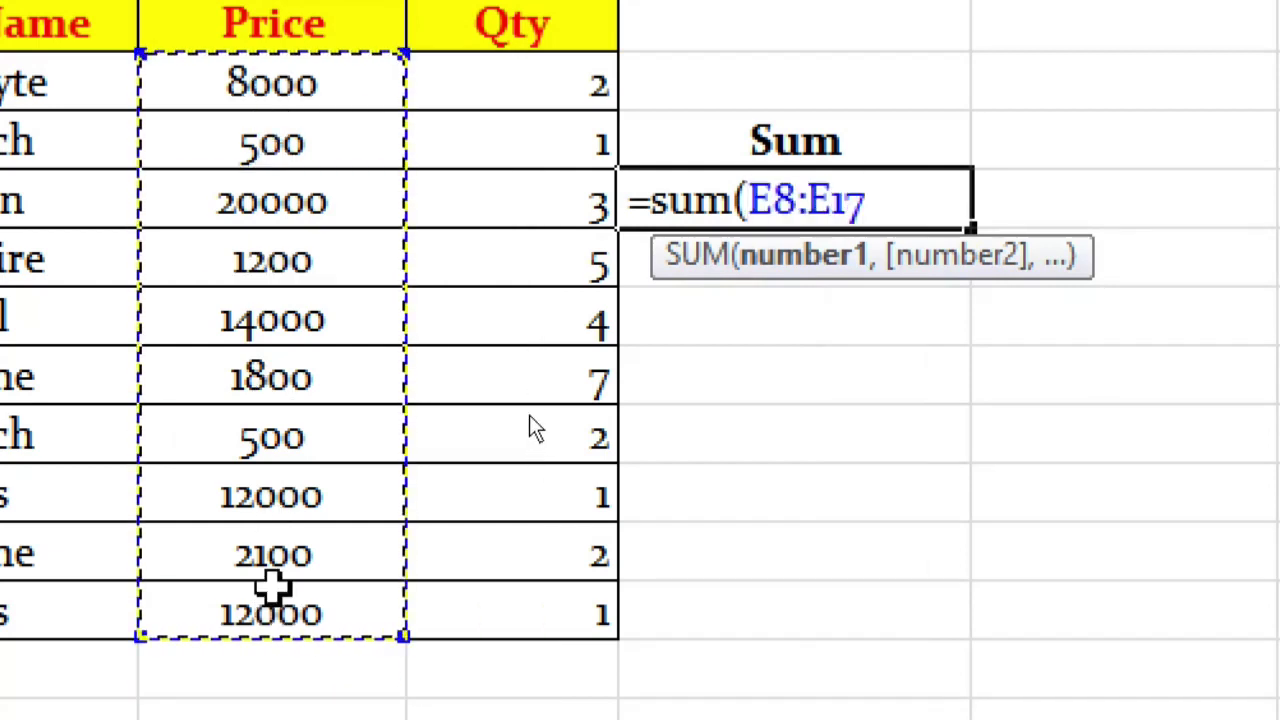
{"action": "type", "text": ","}
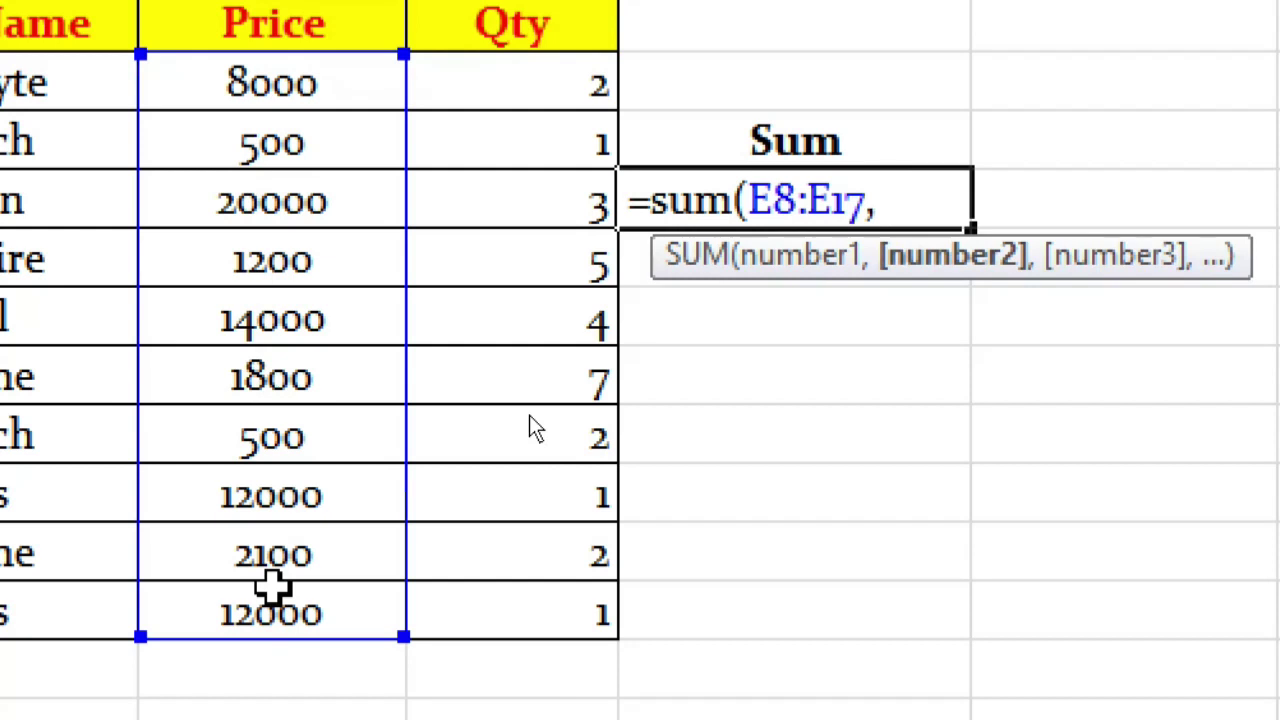
{"action": "left_click_drag", "start_coordinate": [530, 82], "coordinate": [508, 607]}
{"action": "type", "text": ")"}
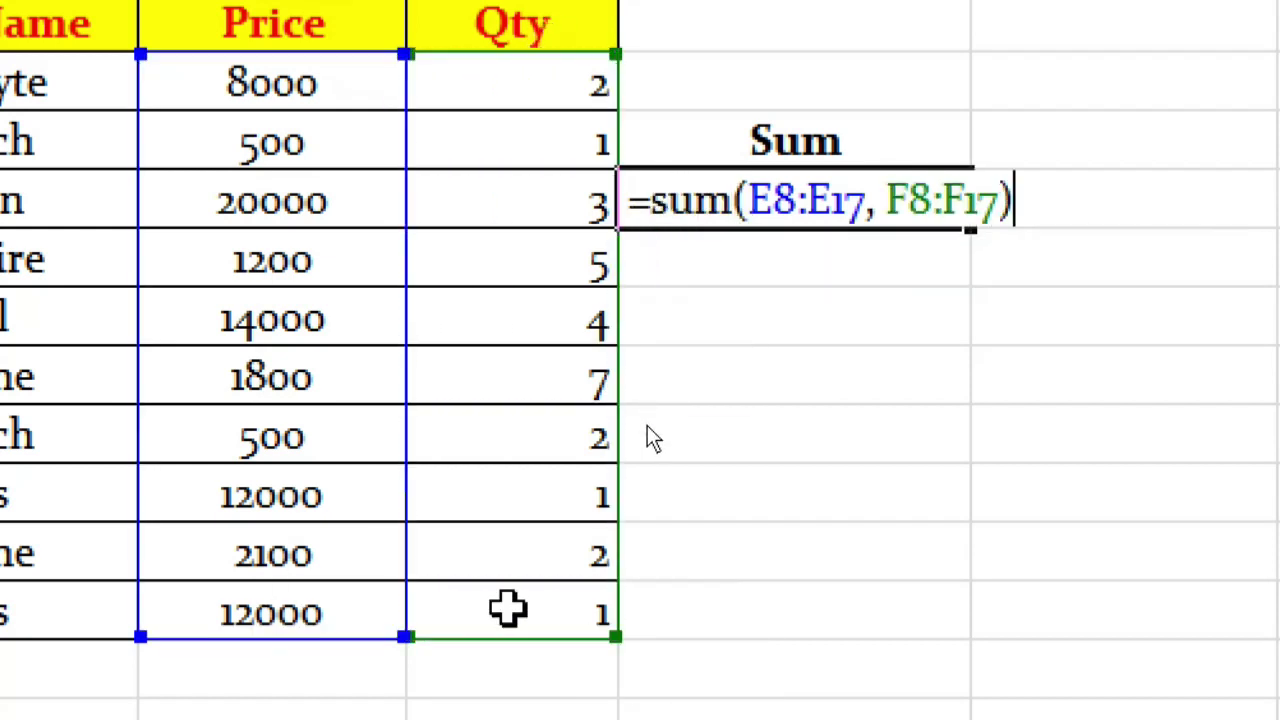
{"action": "key", "text": "Return"}
{"action": "key", "text": "Up"}
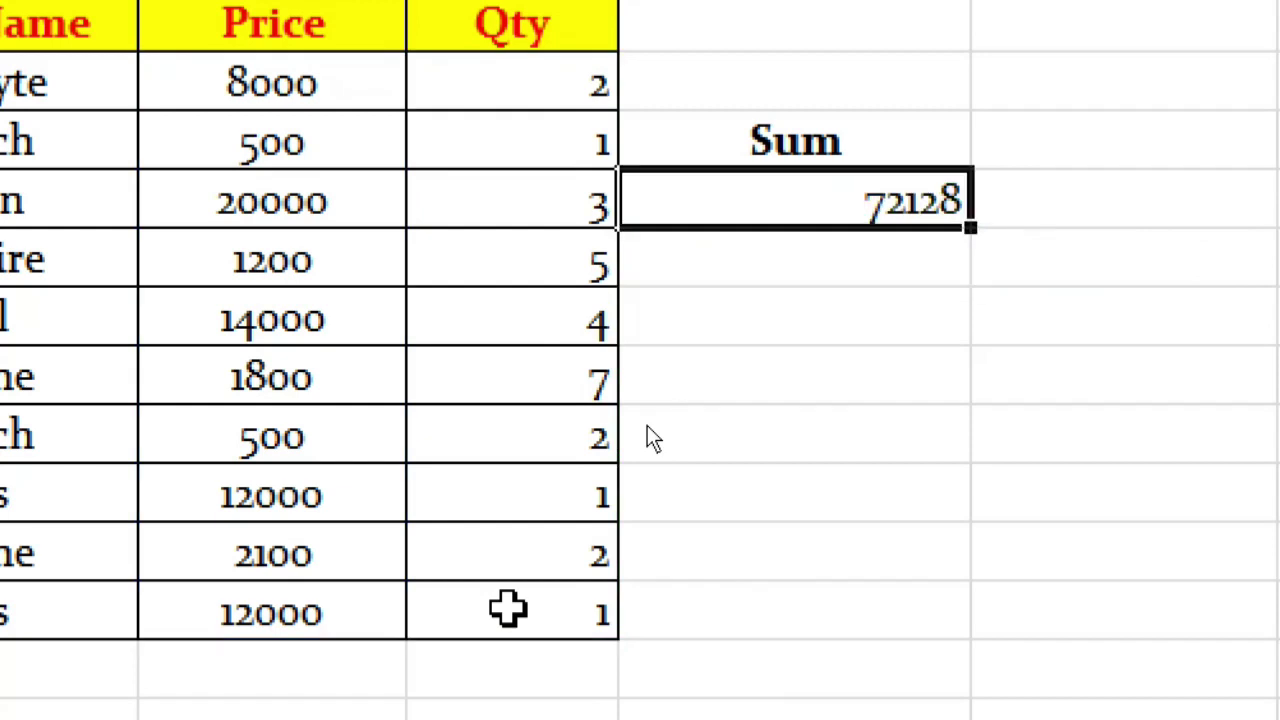
Step: Examine the Price values in E8:E17 and the Qty values in F8:F17 alongside the combined total in G10
{"action": "key", "text": "Down"}
{"action": "key", "text": "Down"}
{"action": "key", "text": "Down"}
{"action": "key", "text": "Down"}
{"action": "key", "text": "Down"}
{"action": "key", "text": "Down"}
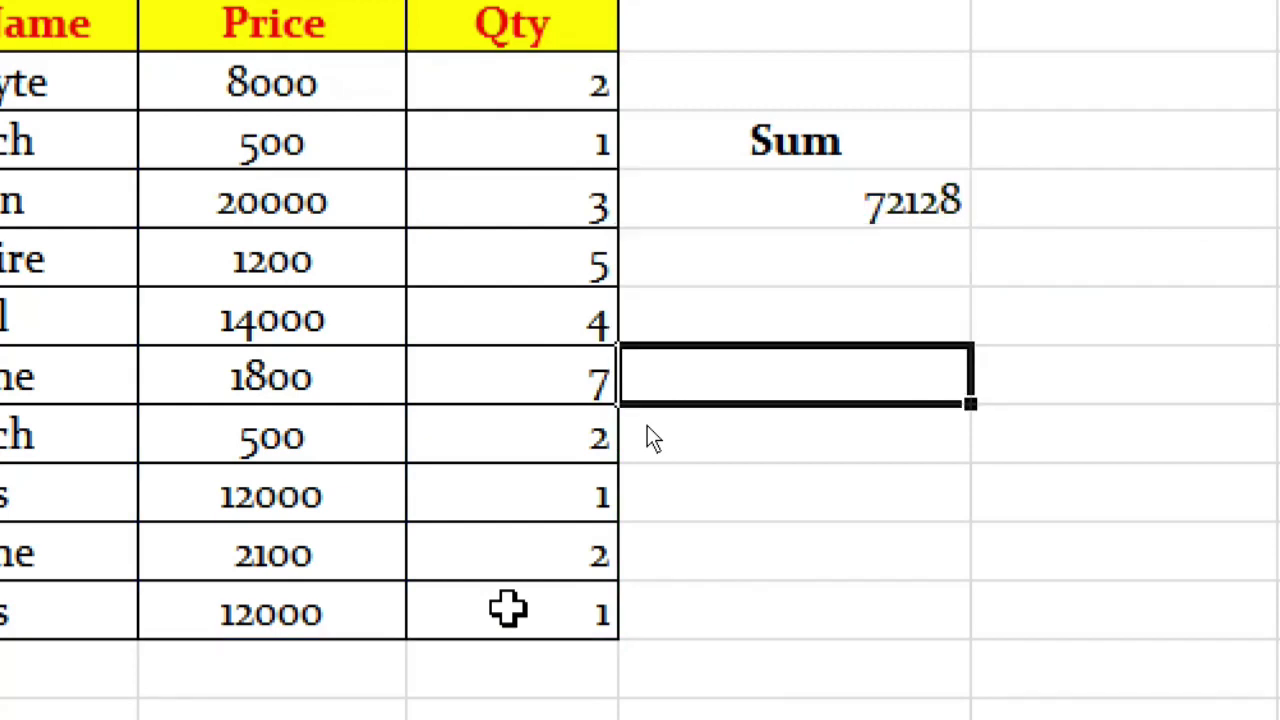
{"action": "key", "text": "Down"}
{"action": "key", "text": "Left"}
{"action": "key", "text": "Left"}
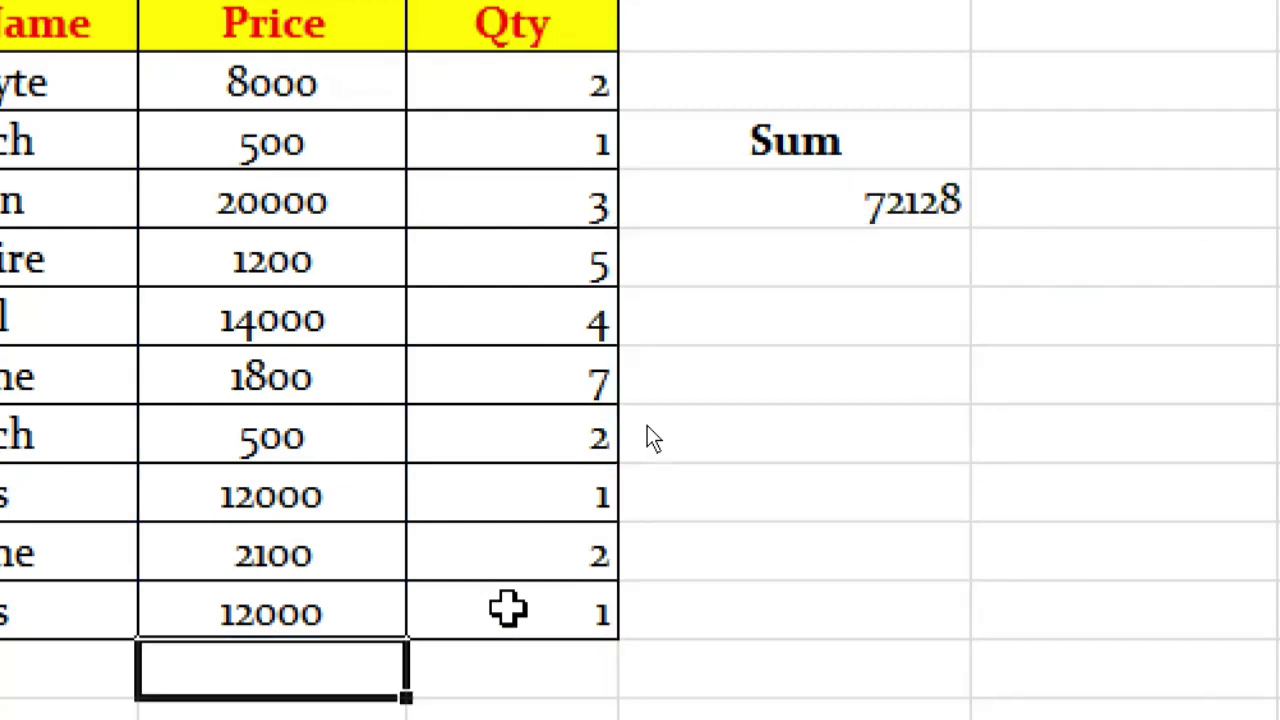
{"action": "left_click_drag", "start_coordinate": [394, 83], "coordinate": [315, 615]}
{"action": "left_click_drag", "start_coordinate": [560, 80], "coordinate": [543, 634]}
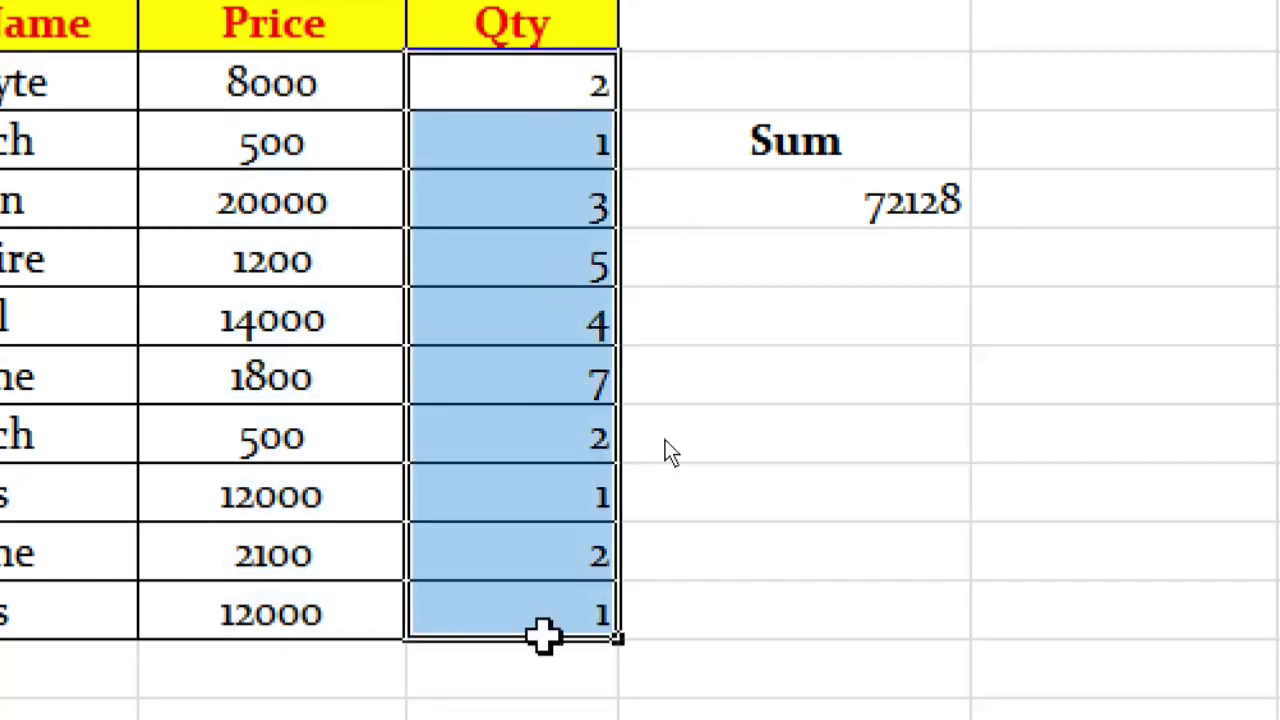
{"action": "left_click", "coordinate": [898, 203]}
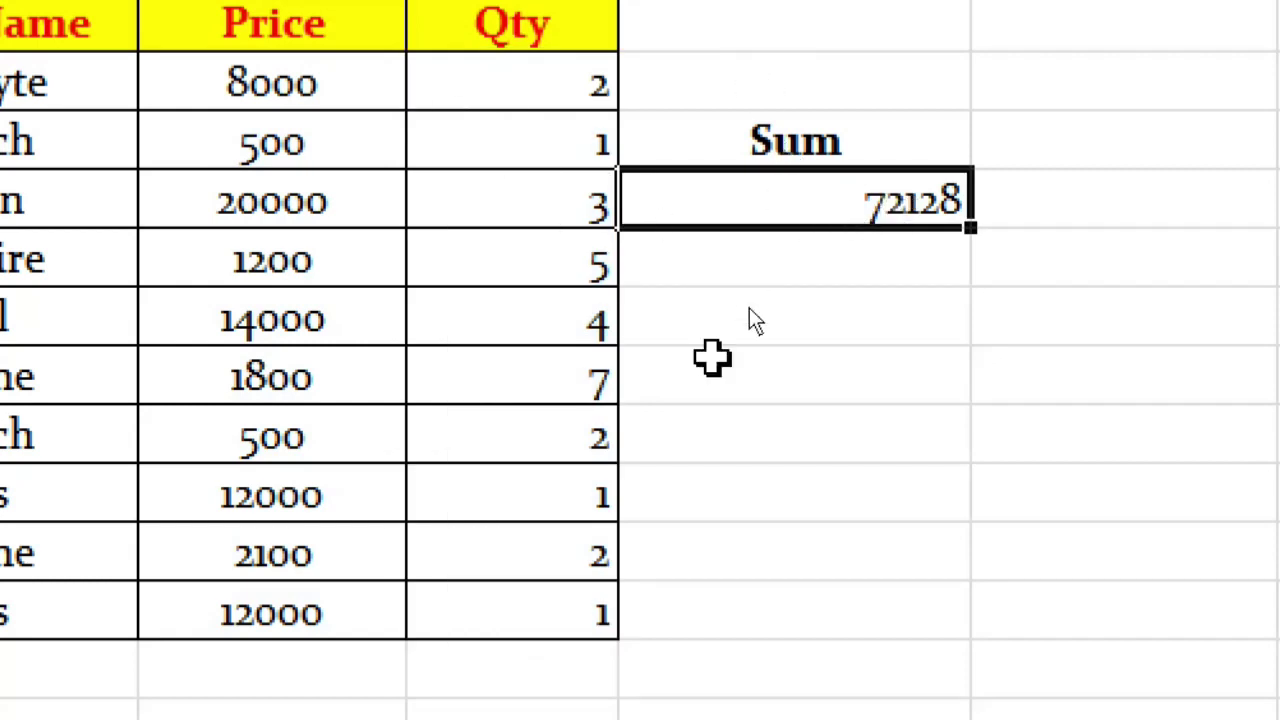
{"action": "left_click", "coordinate": [789, 135]}
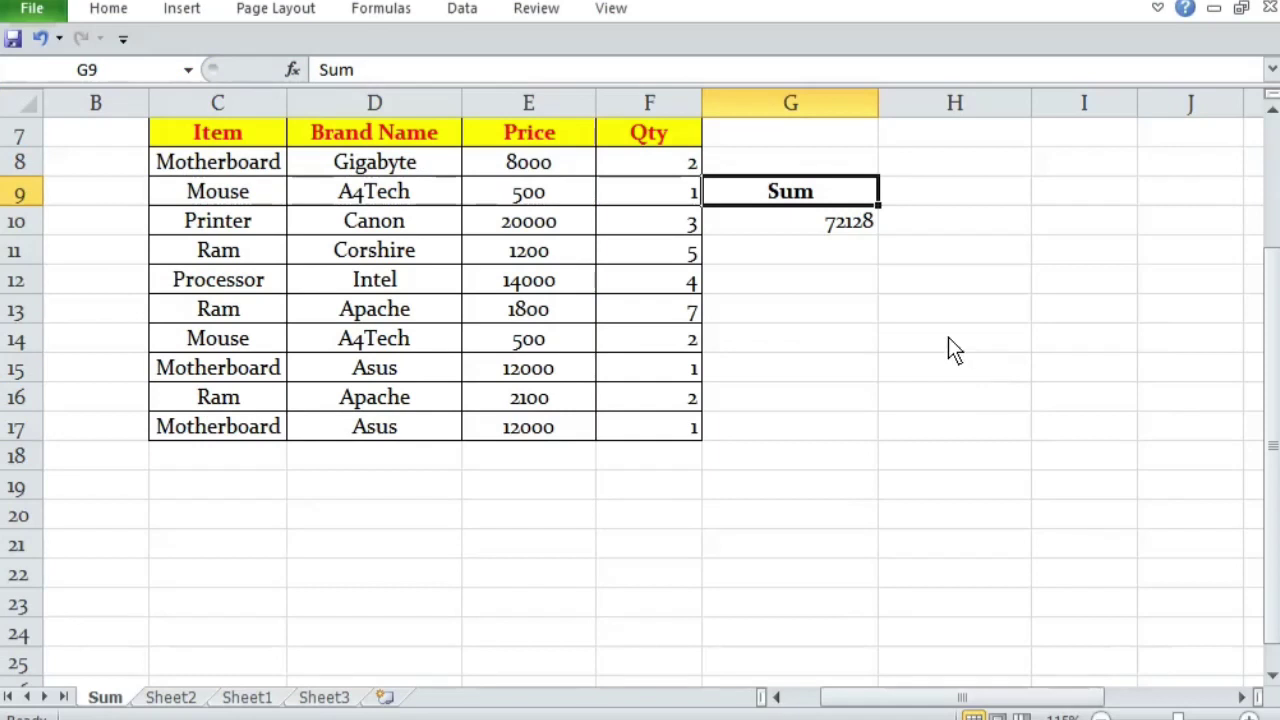
Step: Enter the heading SUMIF in cell G12, below the Sum result
{"action": "scroll", "coordinate": [948, 349], "scroll_direction": "up", "scroll_amount": 2}
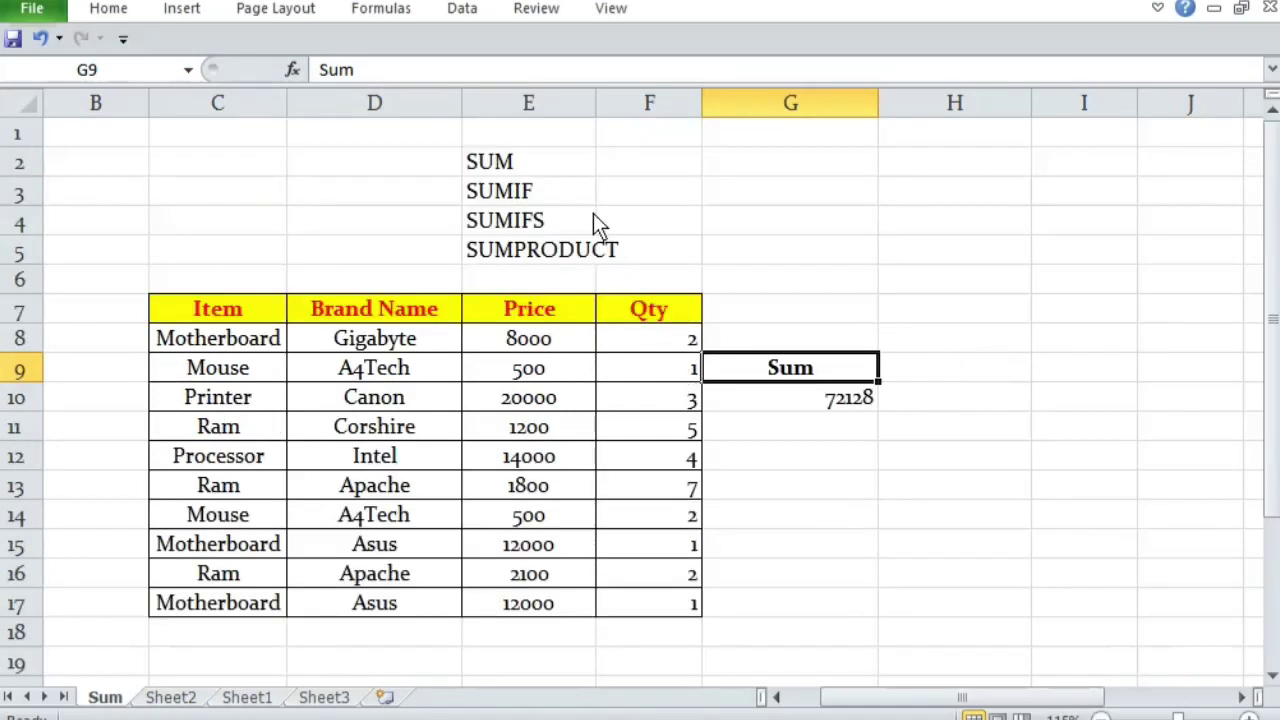
{"action": "left_click", "coordinate": [557, 199]}
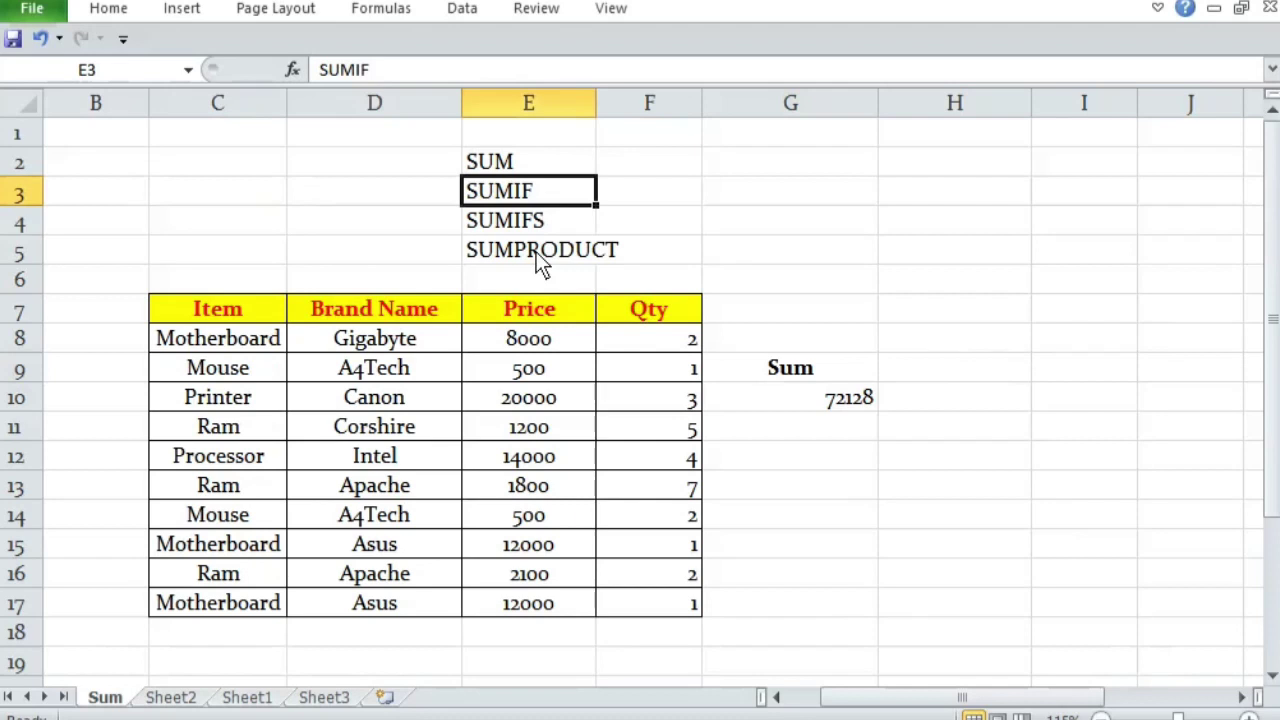
{"action": "left_click", "coordinate": [799, 460]}
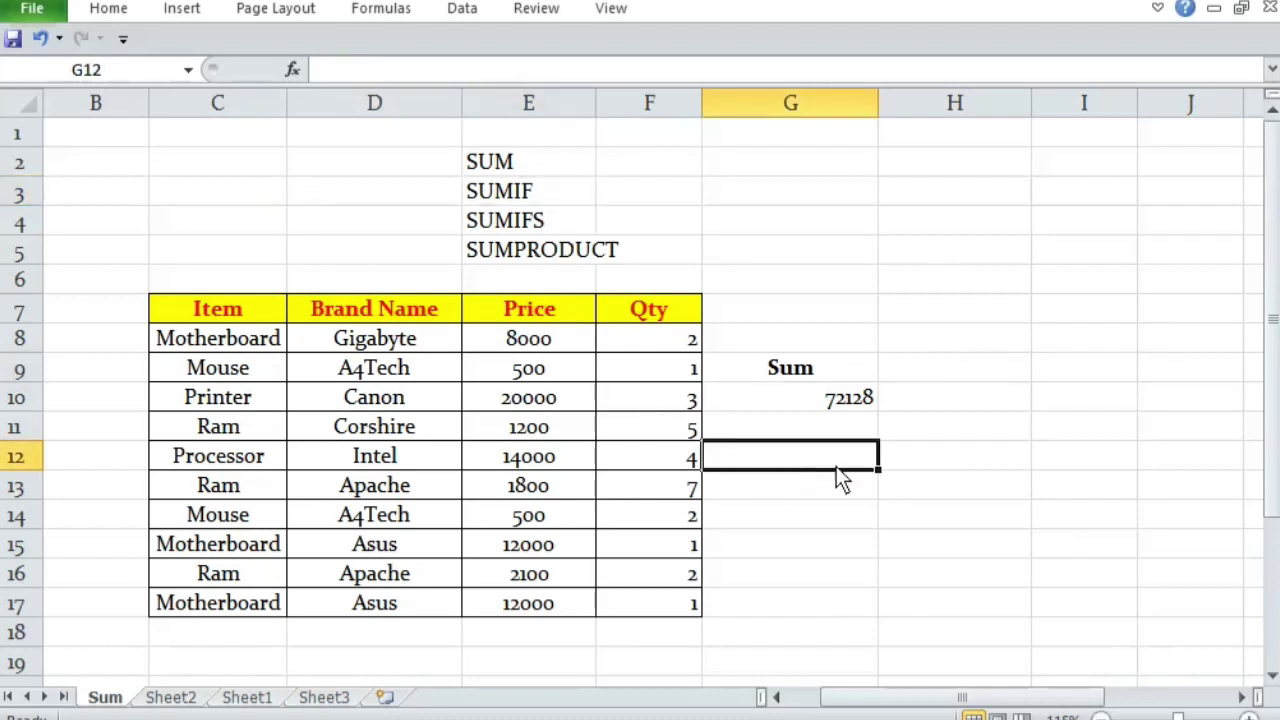
{"action": "type", "text": "SumI"}
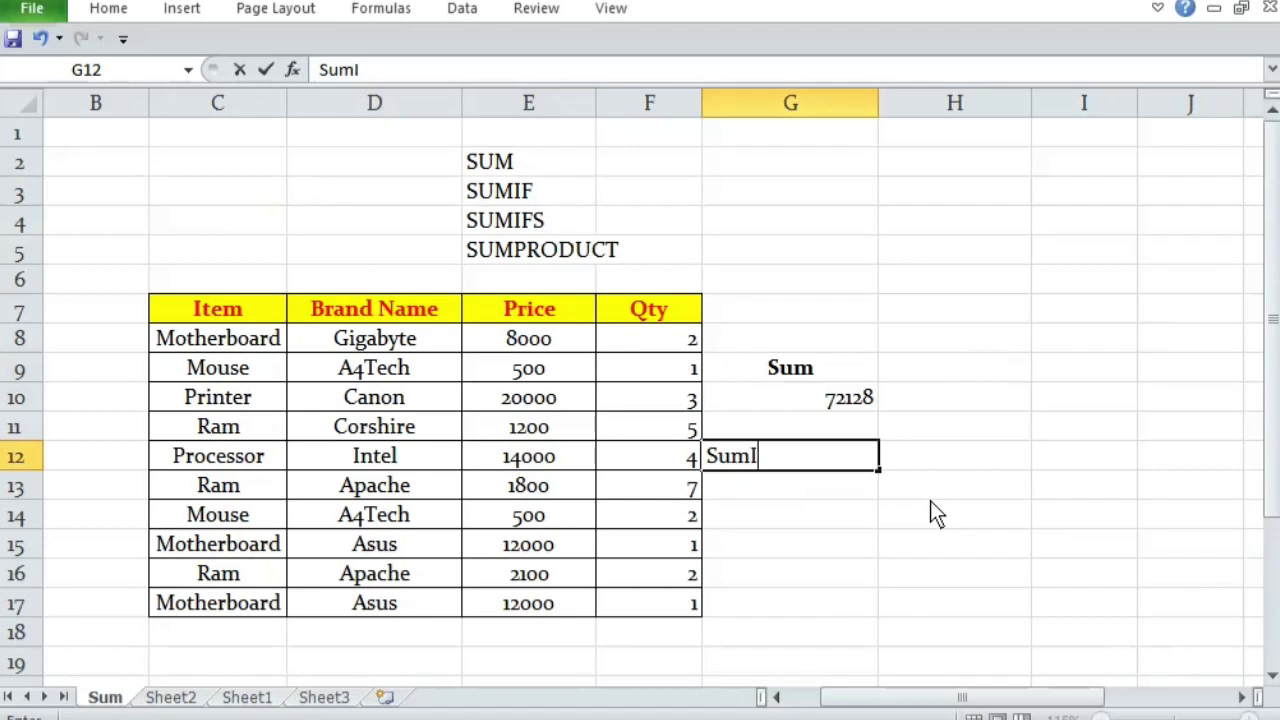
{"action": "key", "text": "BackSpace"}
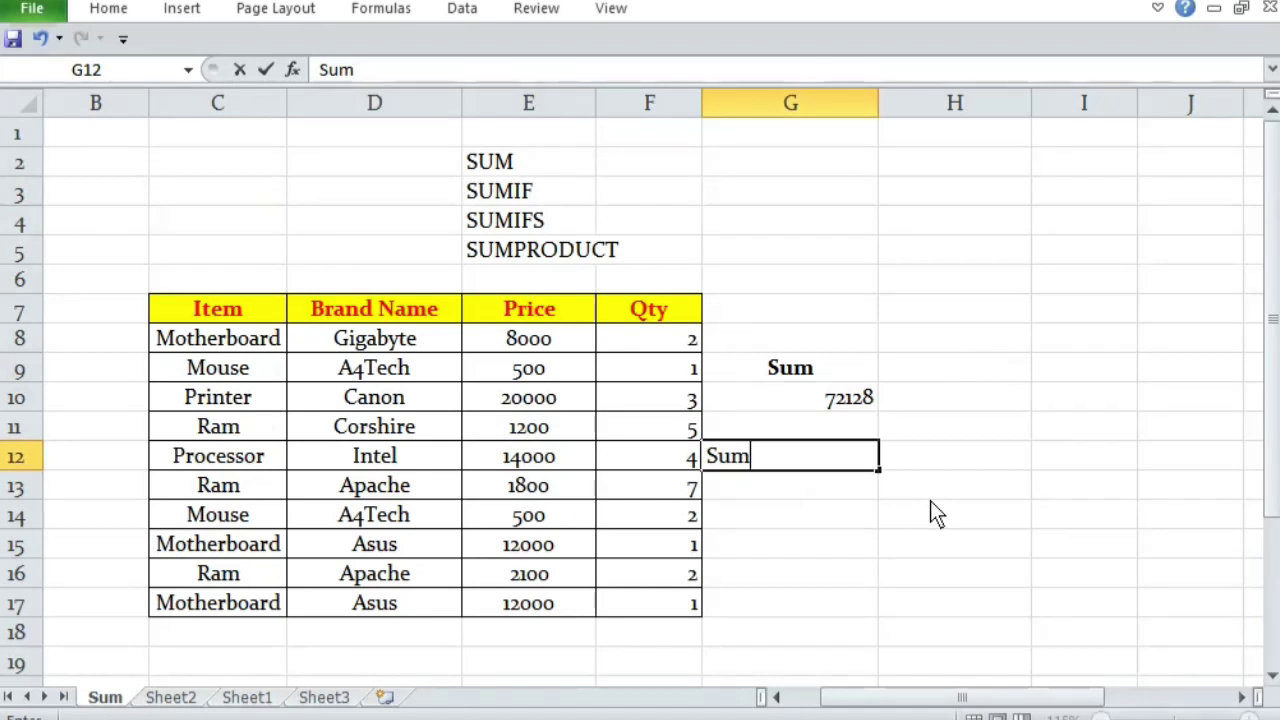
{"action": "key", "text": "BackSpace"}
{"action": "key", "text": "BackSpace"}
{"action": "type", "text": "UMIF"}
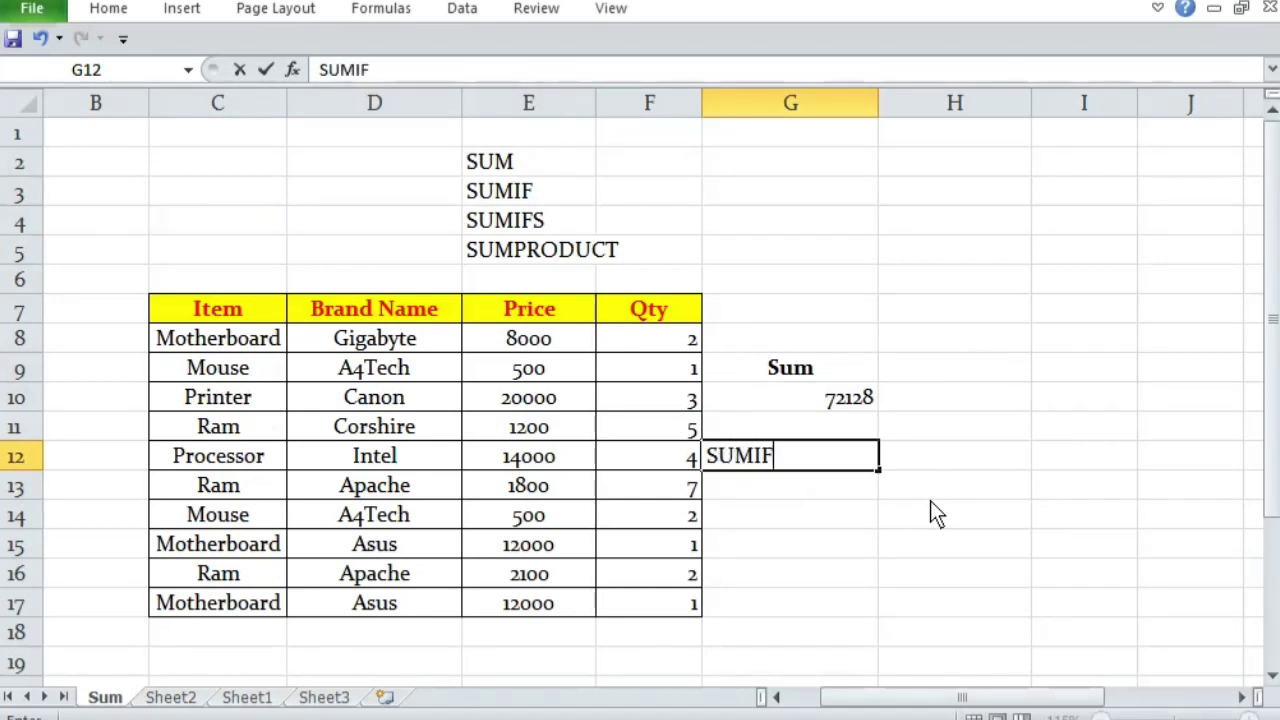
{"action": "key", "text": "Return"}
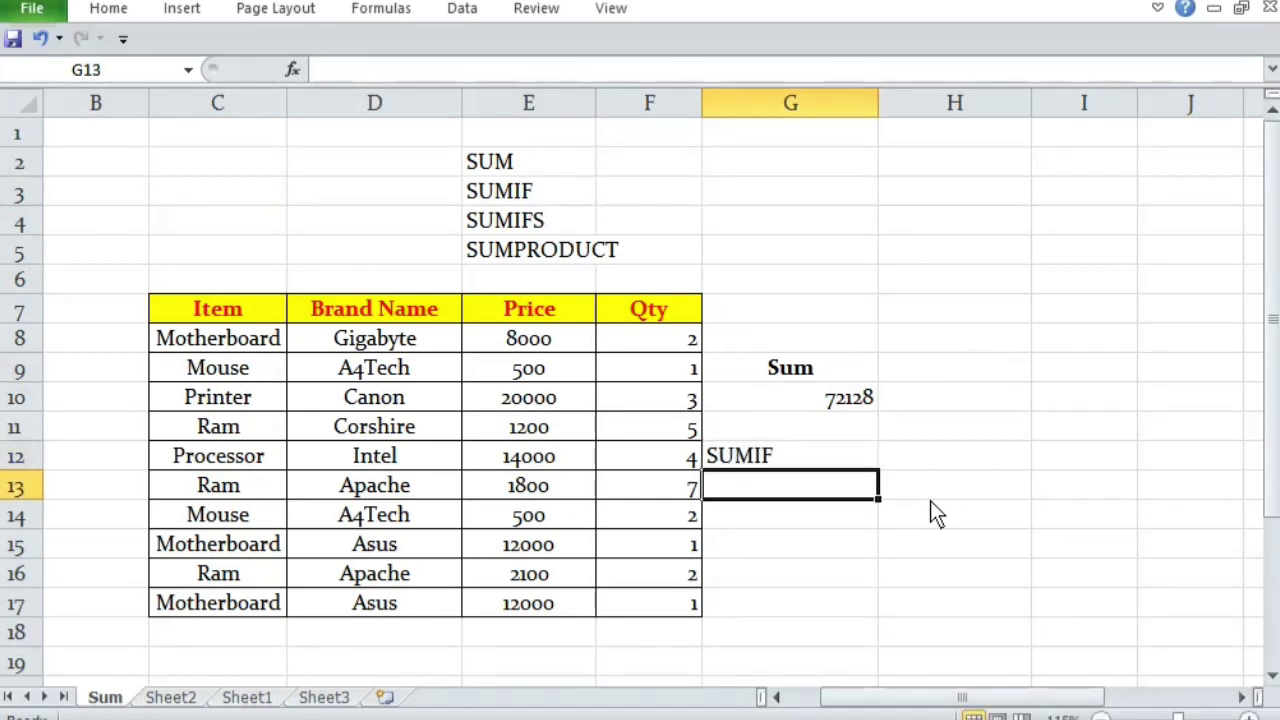
{"action": "key", "text": "Up"}
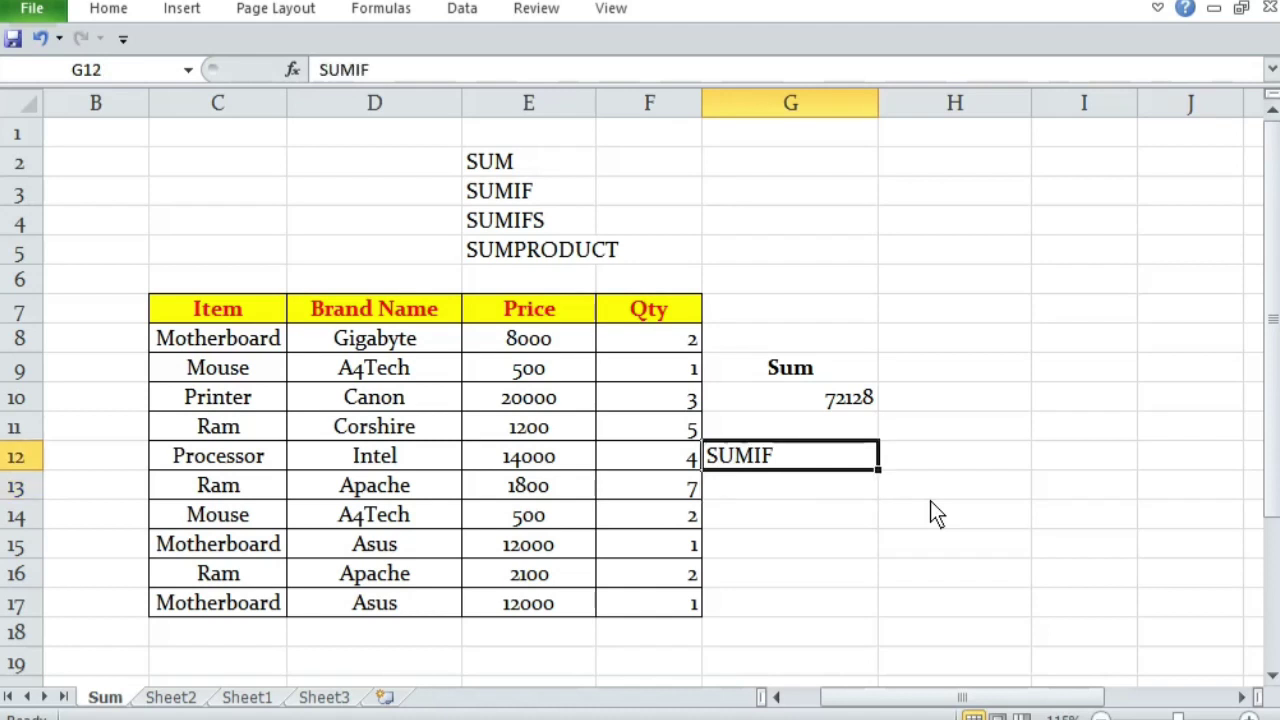
Step: Center the SUMIF heading in G12 horizontally and vertically and make it bold
{"action": "left_click", "coordinate": [108, 16]}
{"action": "left_click", "coordinate": [418, 88]}
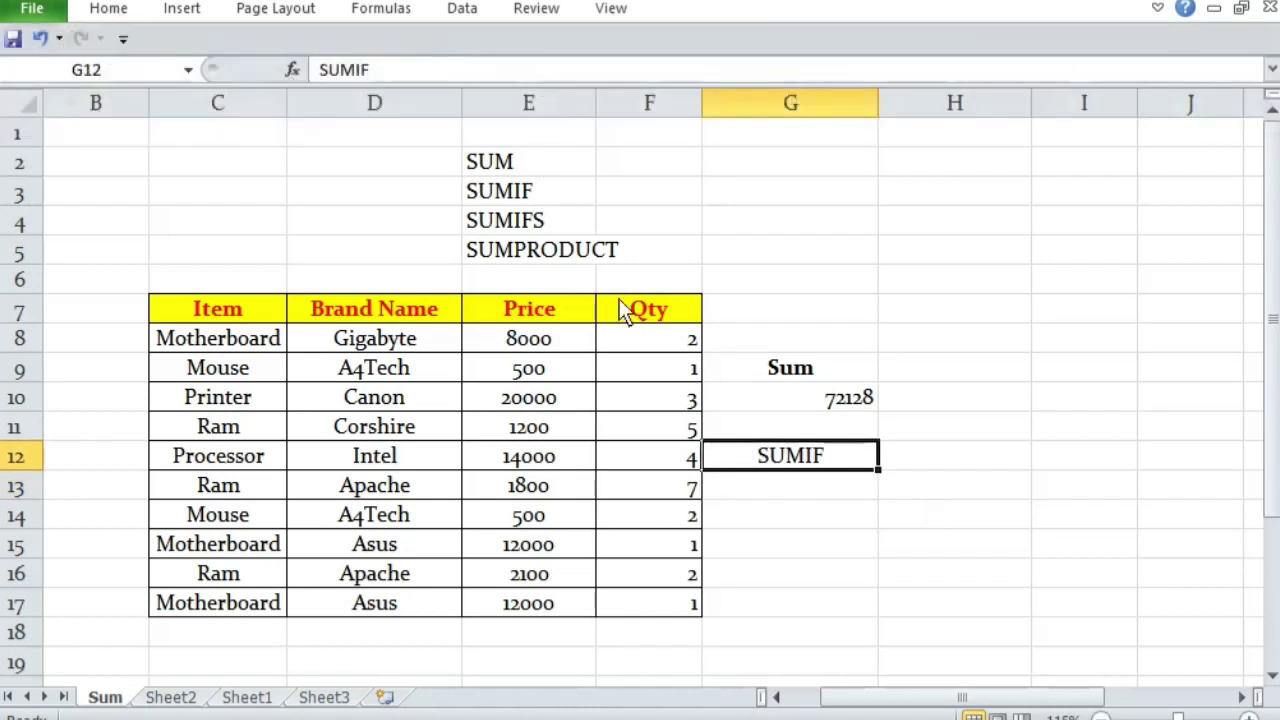
{"action": "left_click", "coordinate": [108, 10]}
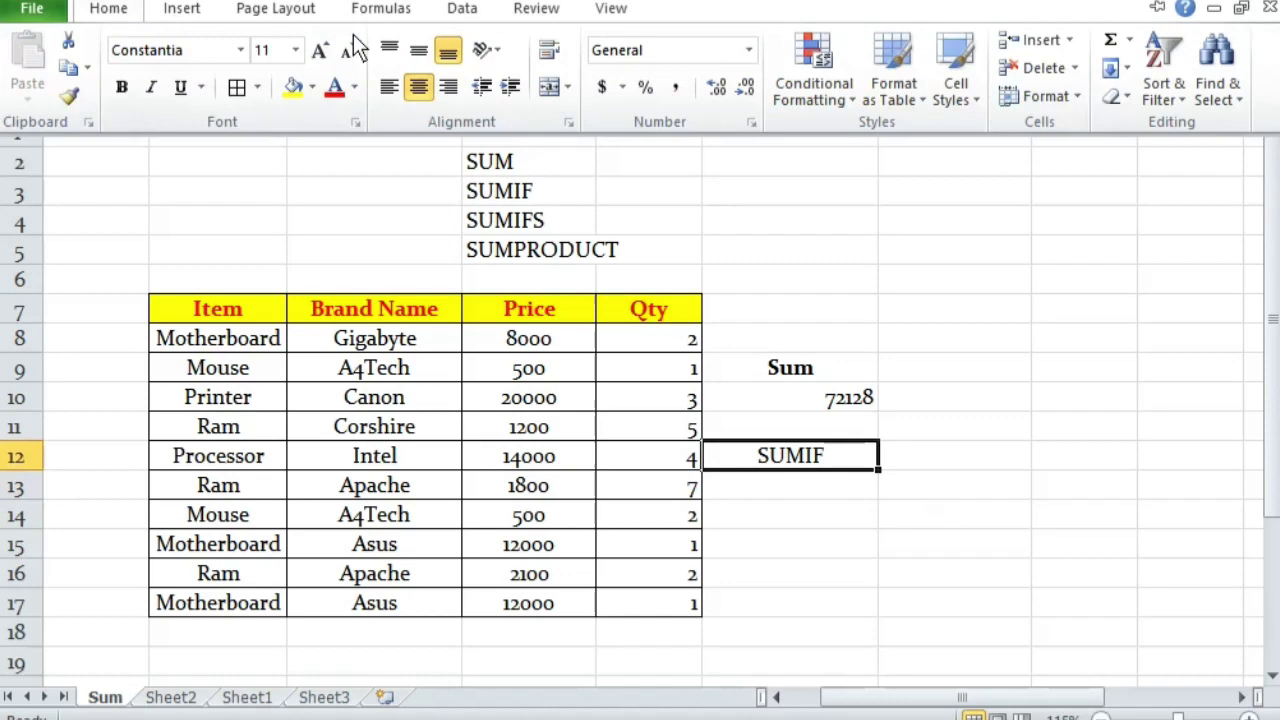
{"action": "left_click", "coordinate": [412, 53]}
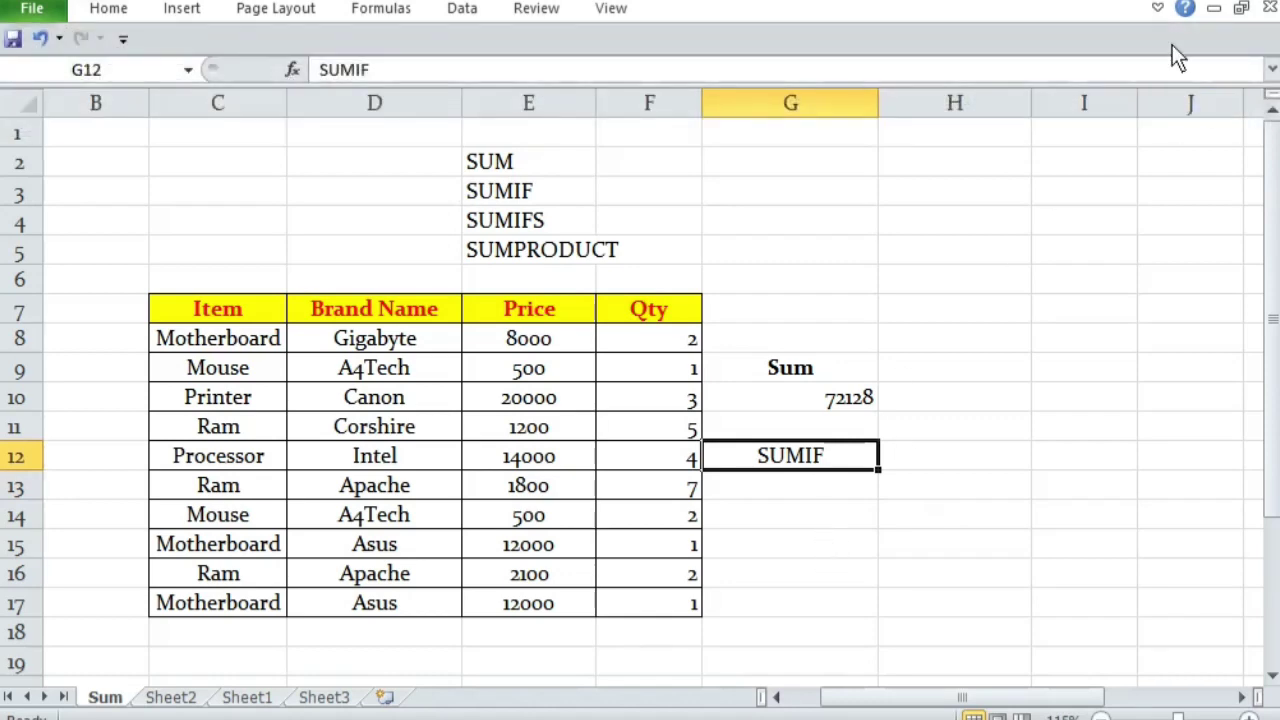
{"action": "left_click", "coordinate": [1160, 10]}
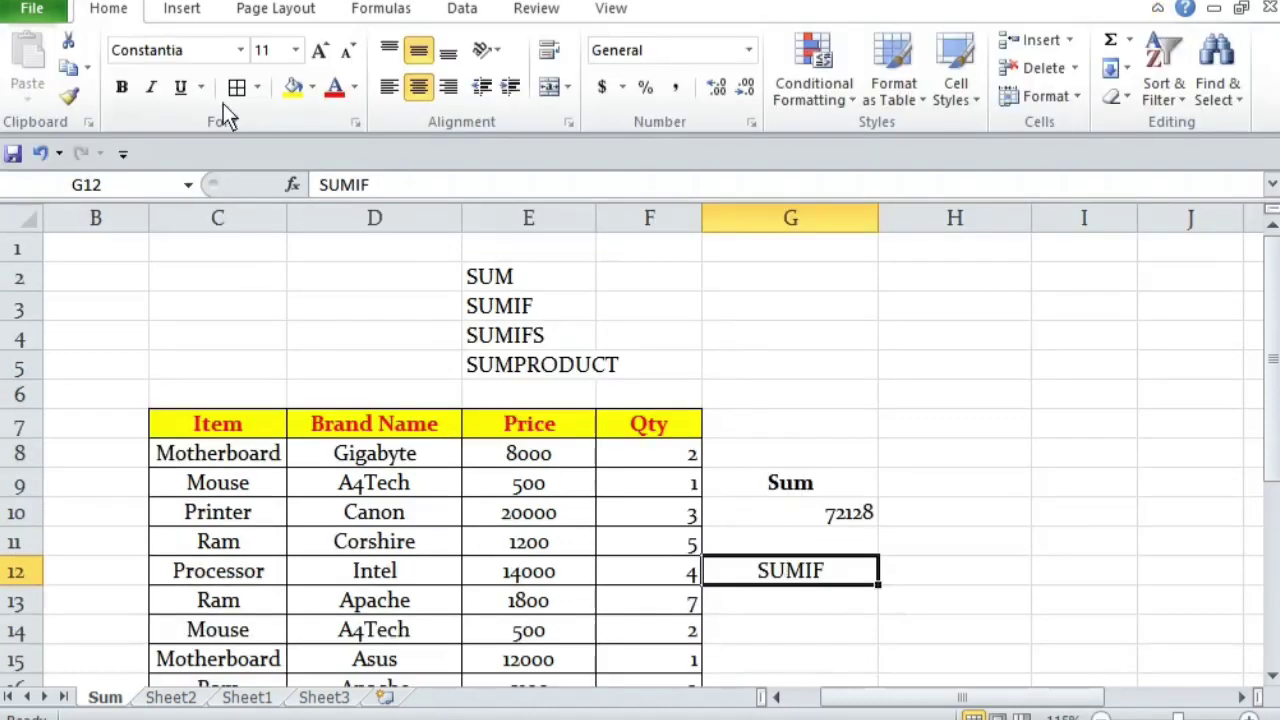
{"action": "left_click", "coordinate": [122, 95]}
Step: Enter =SUMIF(C8:C17,H12,E8:E17) in G13 to total prices by item, and select the criteria cell H12
{"action": "scroll", "coordinate": [775, 560], "scroll_direction": "down", "scroll_amount": 1}
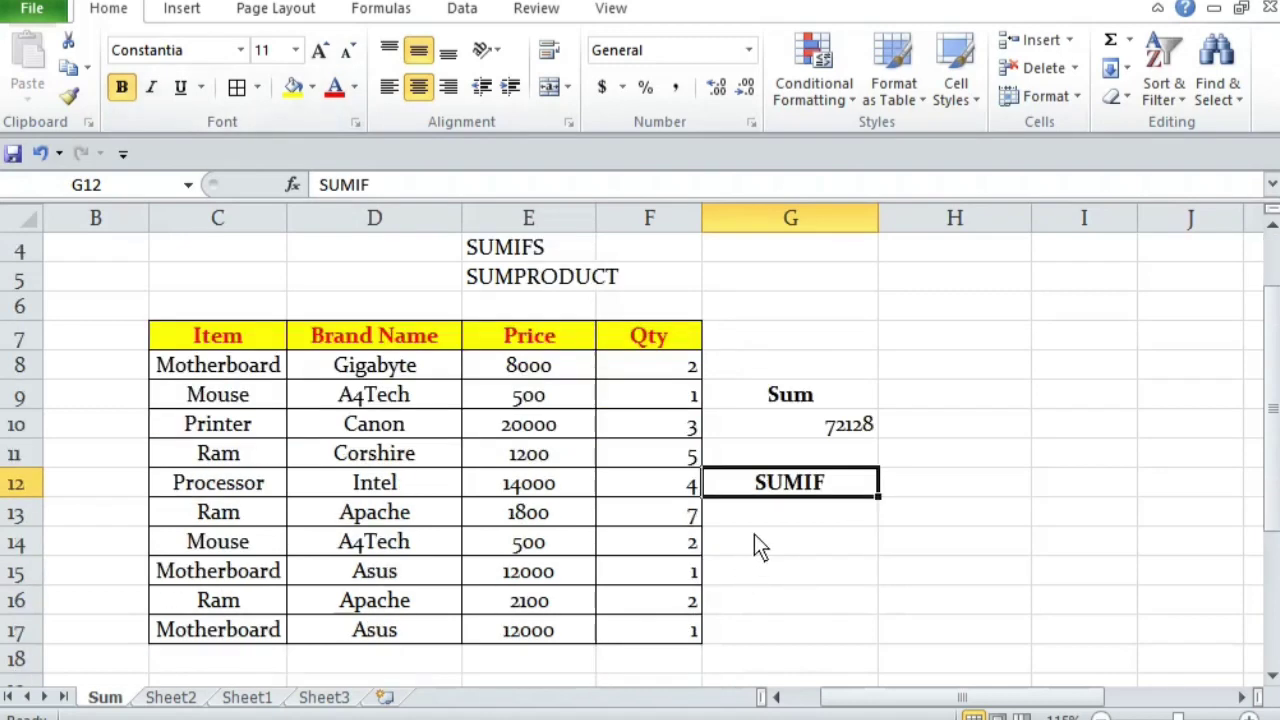
{"action": "left_click", "coordinate": [872, 506]}
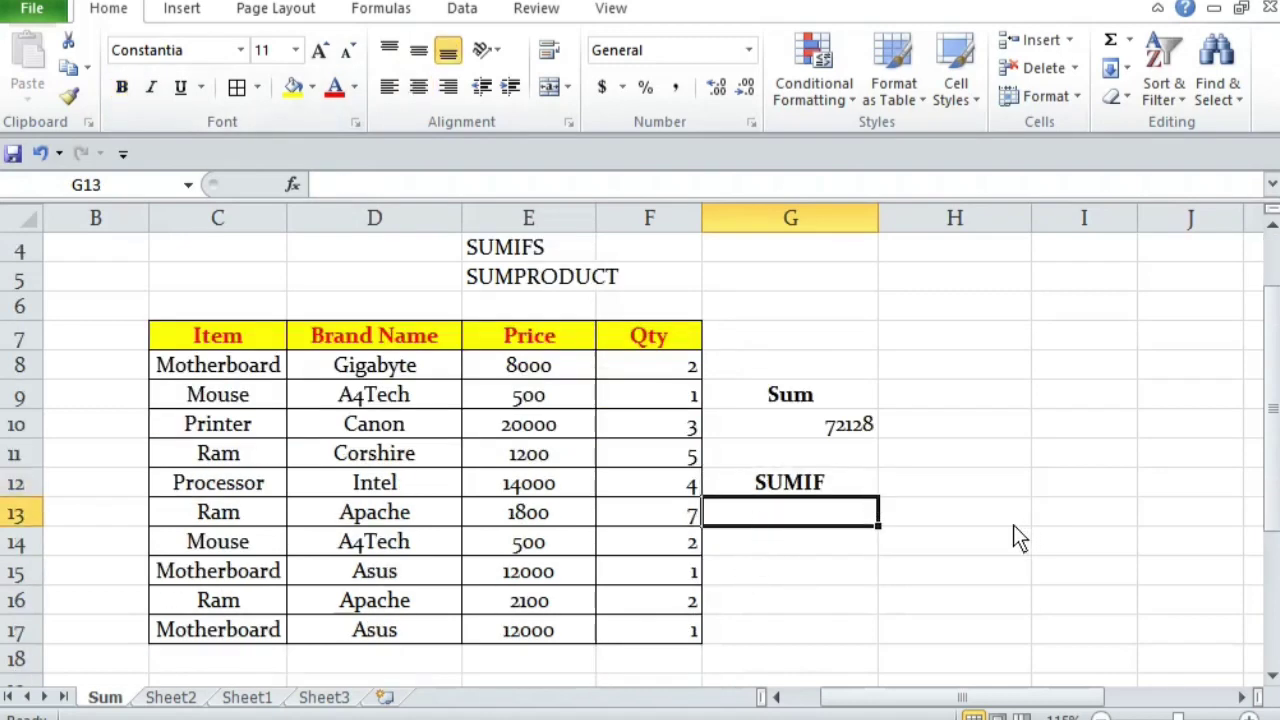
{"action": "type", "text": "=sumif"}
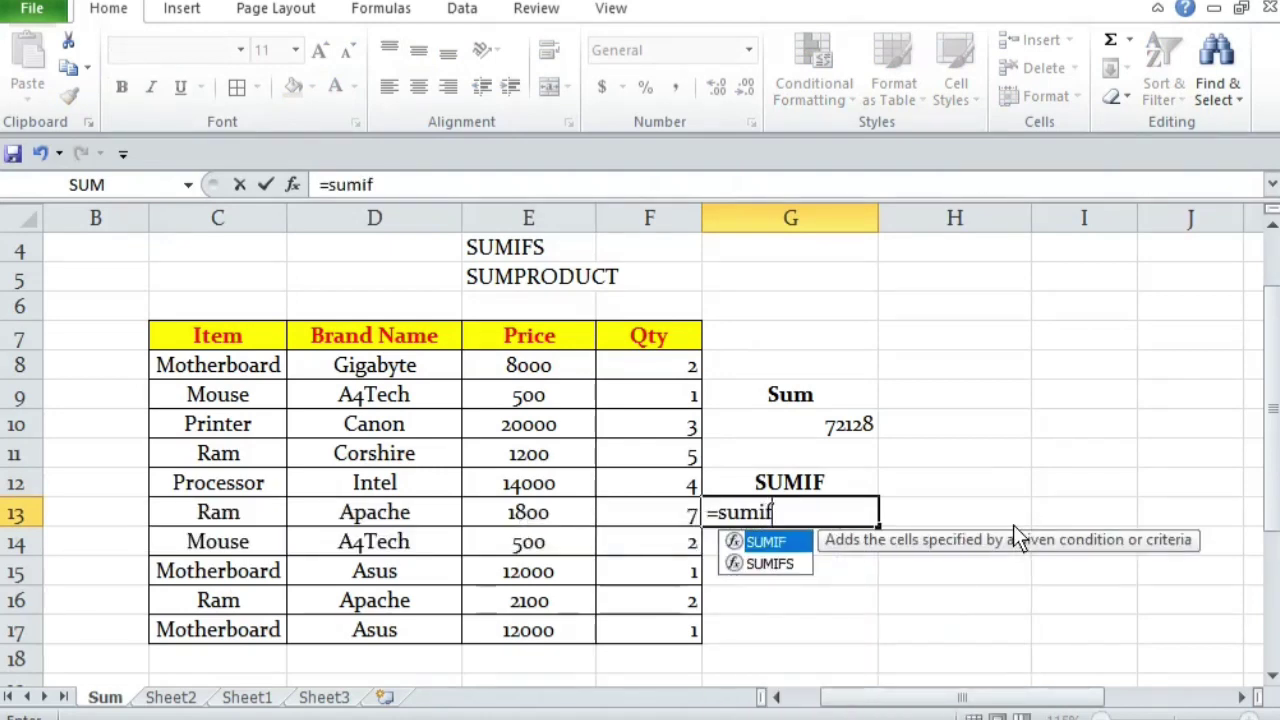
{"action": "key", "text": "Tab"}
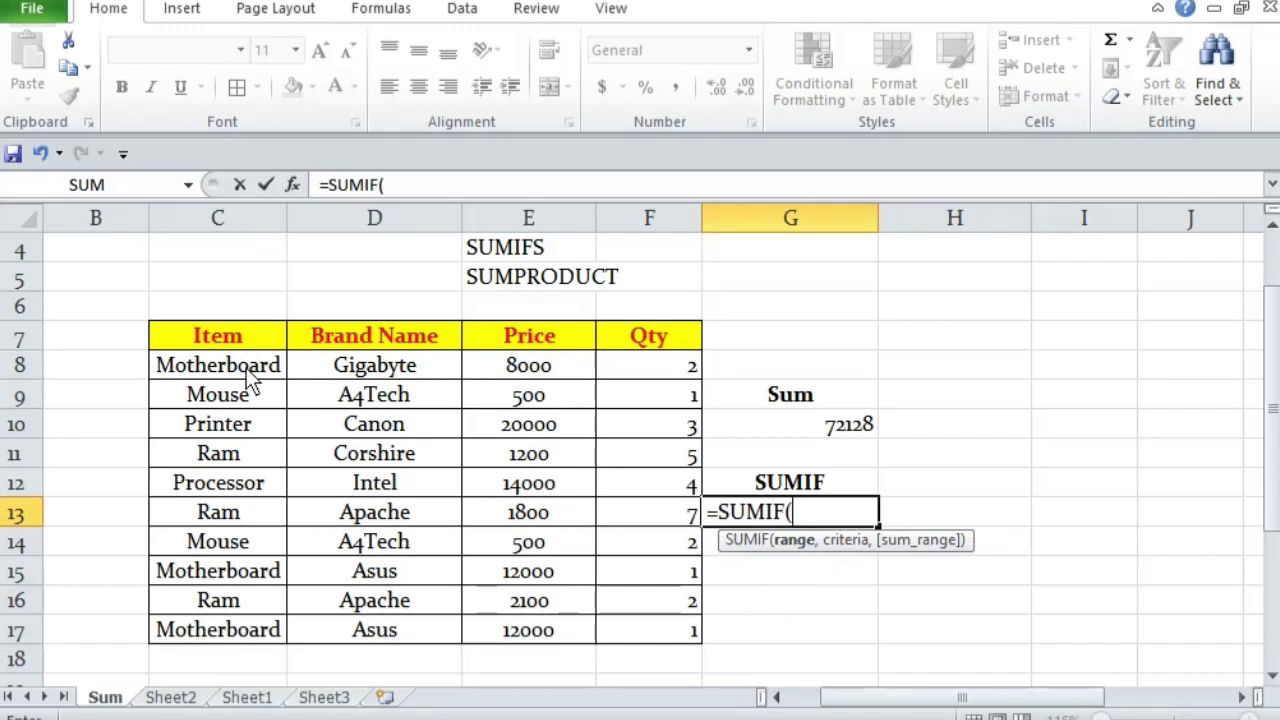
{"action": "left_click_drag", "start_coordinate": [247, 368], "coordinate": [243, 631]}
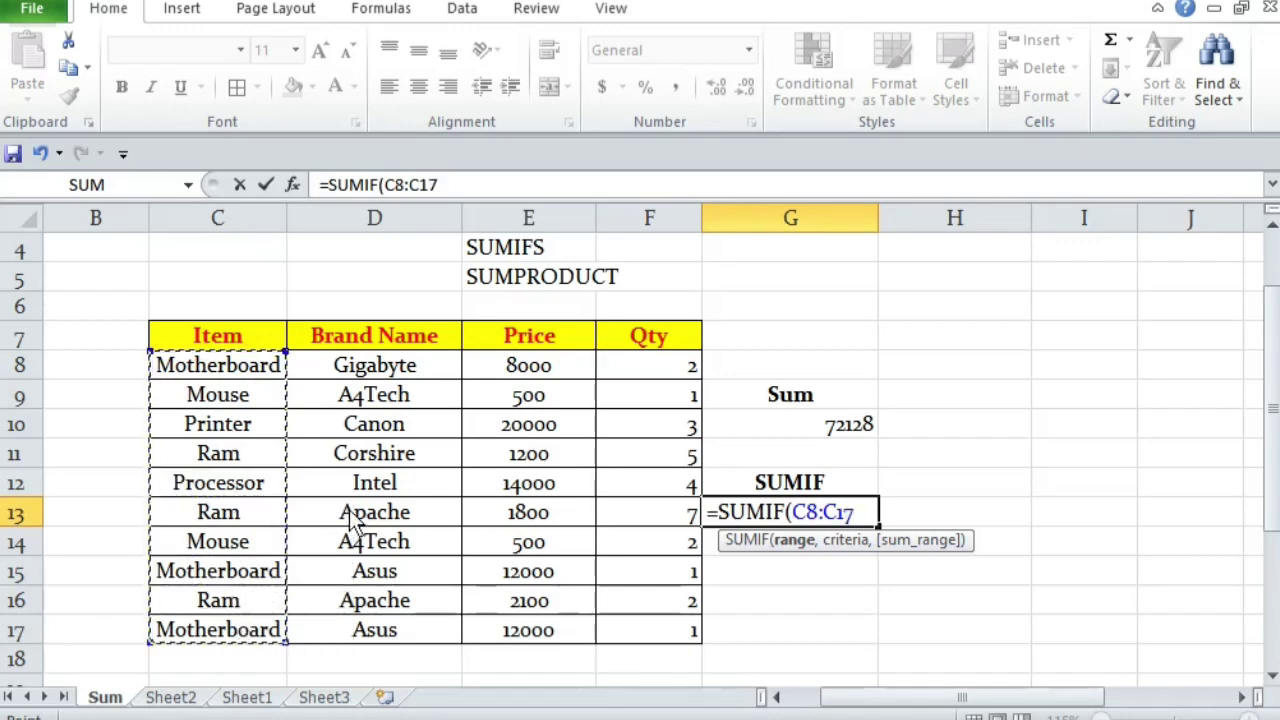
{"action": "type", "text": ","}
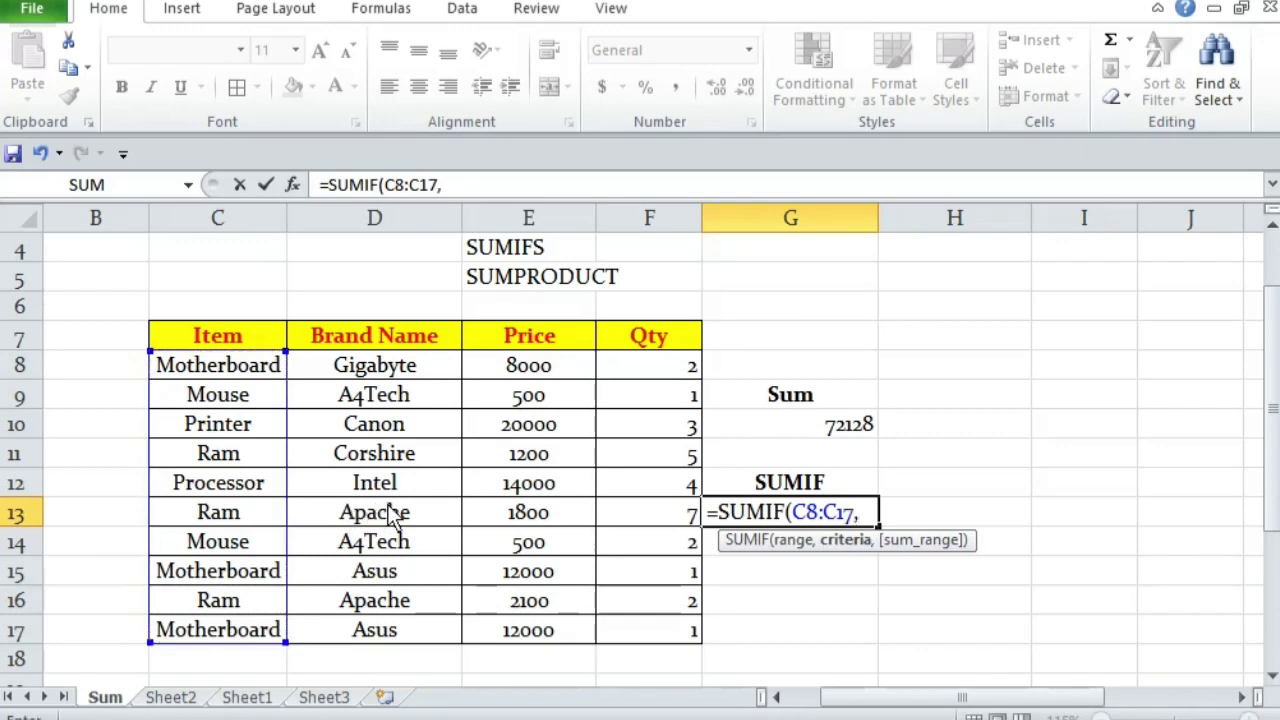
{"action": "left_click", "coordinate": [939, 480]}
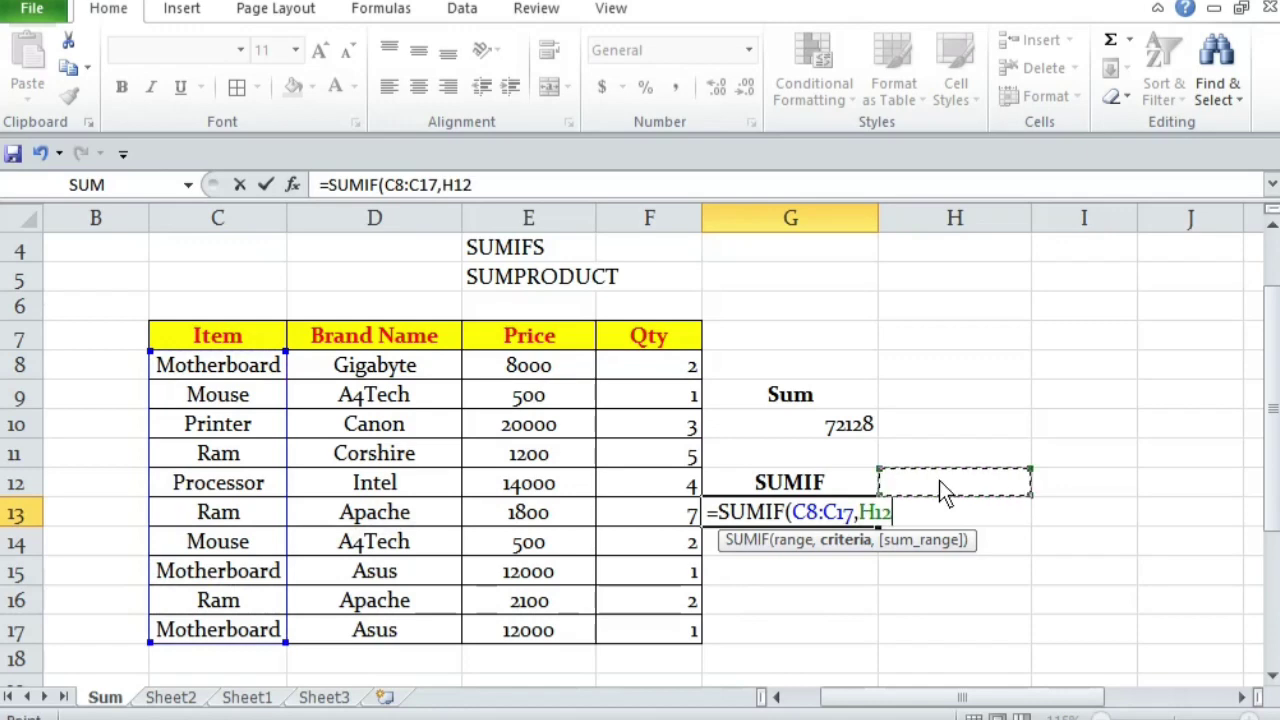
{"action": "type", "text": ","}
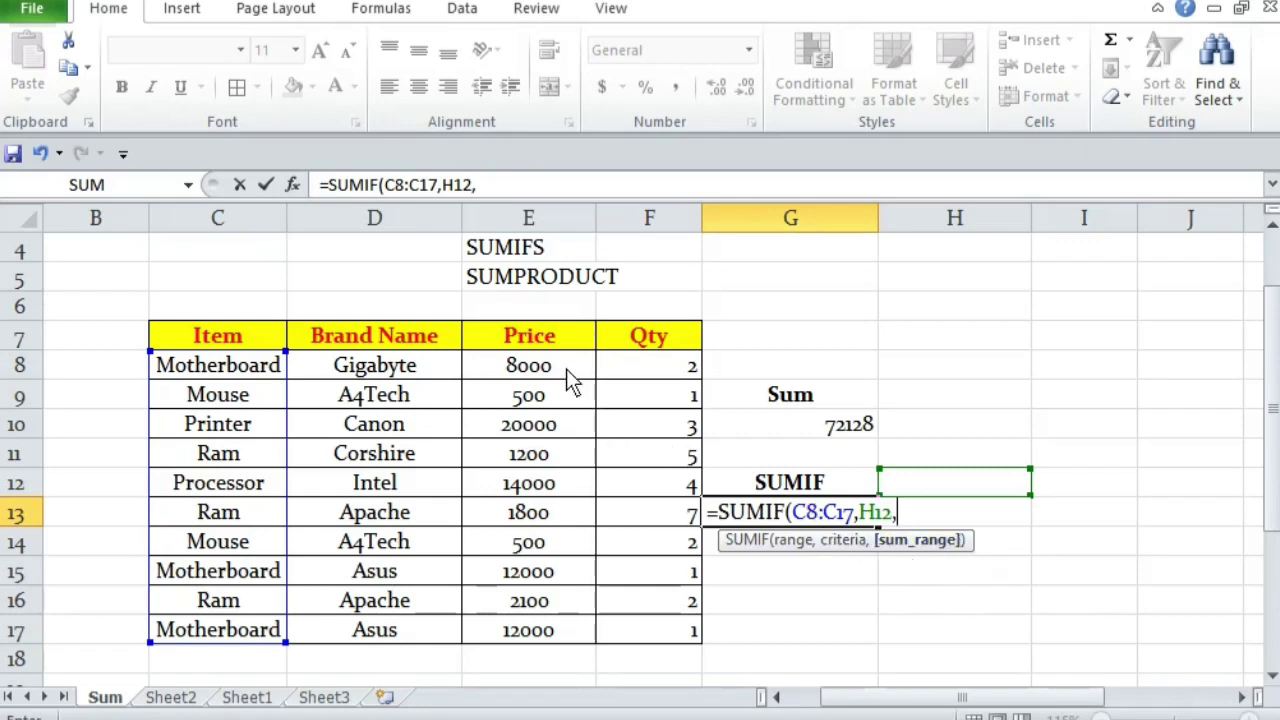
{"action": "left_click_drag", "start_coordinate": [566, 369], "coordinate": [571, 620]}
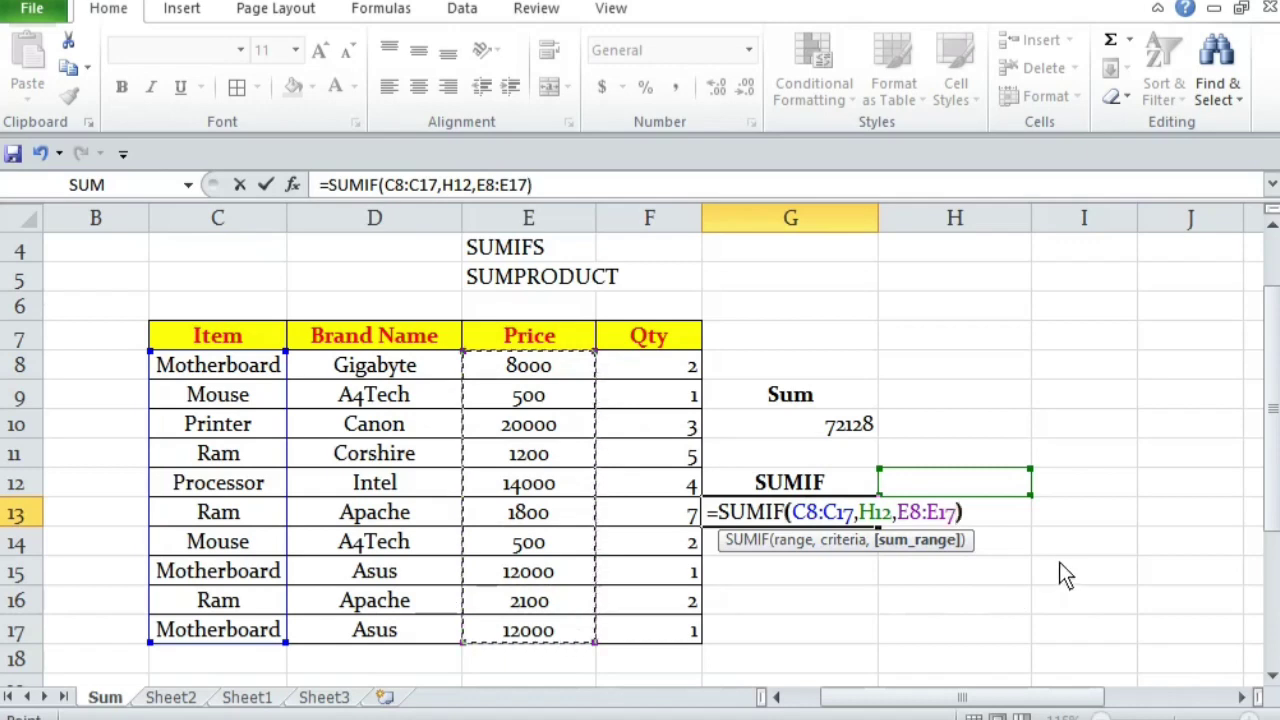
{"action": "type", "text": ")"}
{"action": "key", "text": "Return"}
{"action": "key", "text": "Up"}
{"action": "key", "text": "Right"}
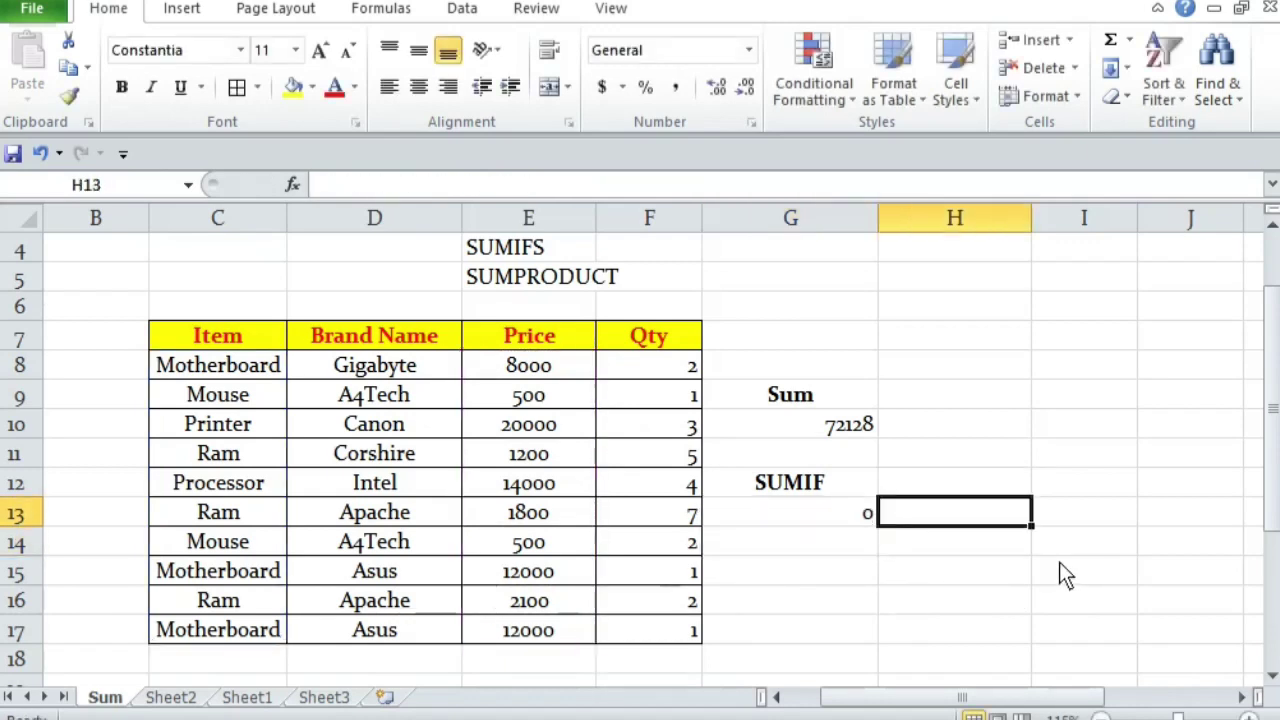
{"action": "key", "text": "Up"}
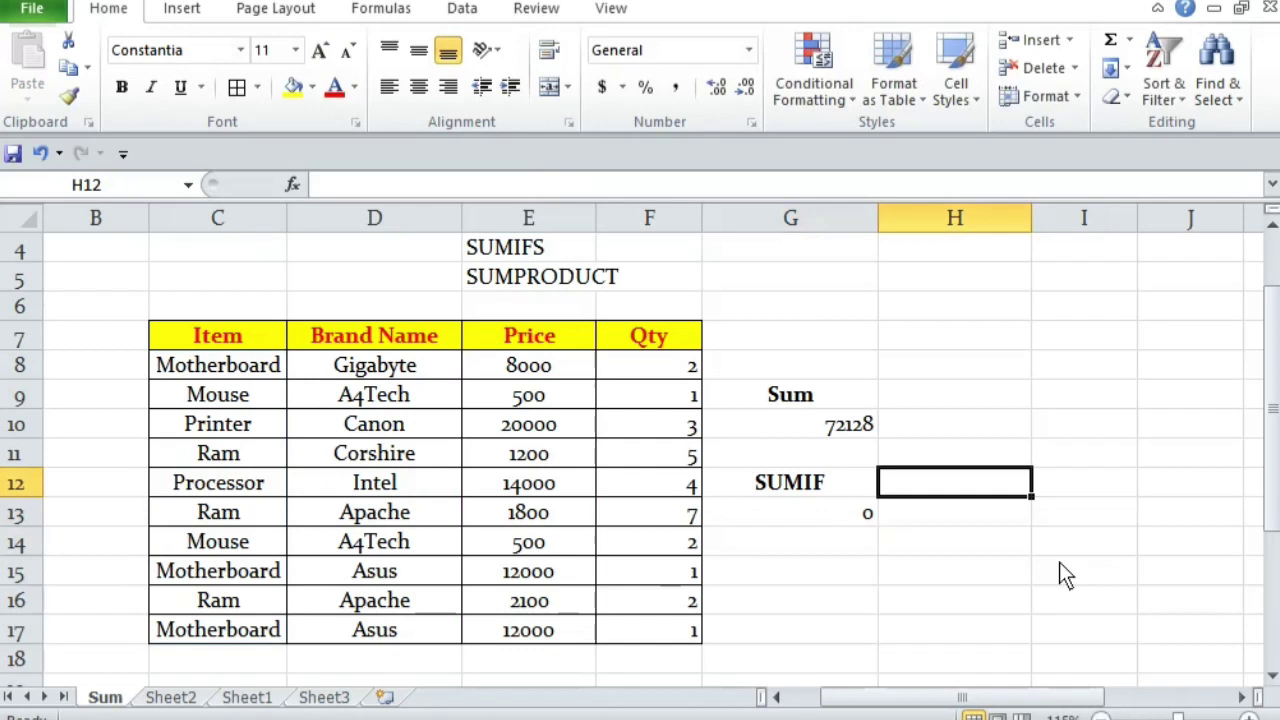
Step: Enter Motherboard as the SUMIF criterion in H12 and select the formula cell G13
{"action": "type", "text": "Mothe"}
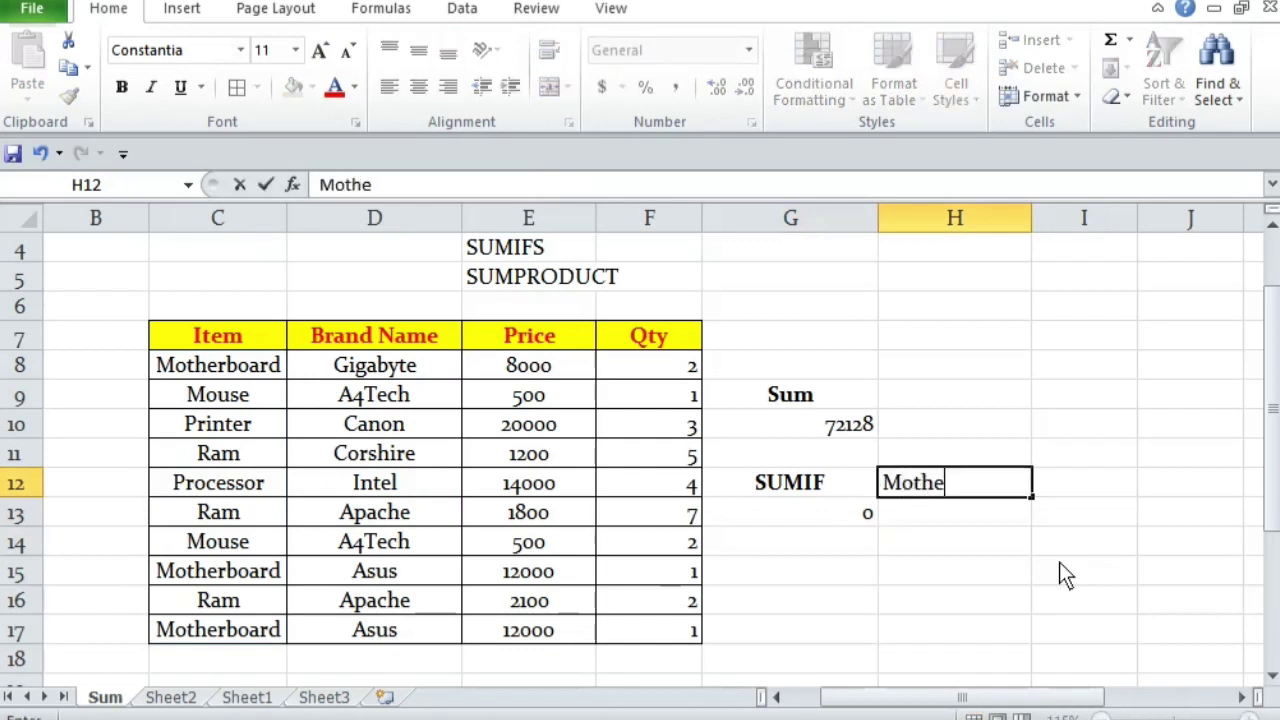
{"action": "type", "text": "rboard"}
{"action": "key", "text": "Return"}
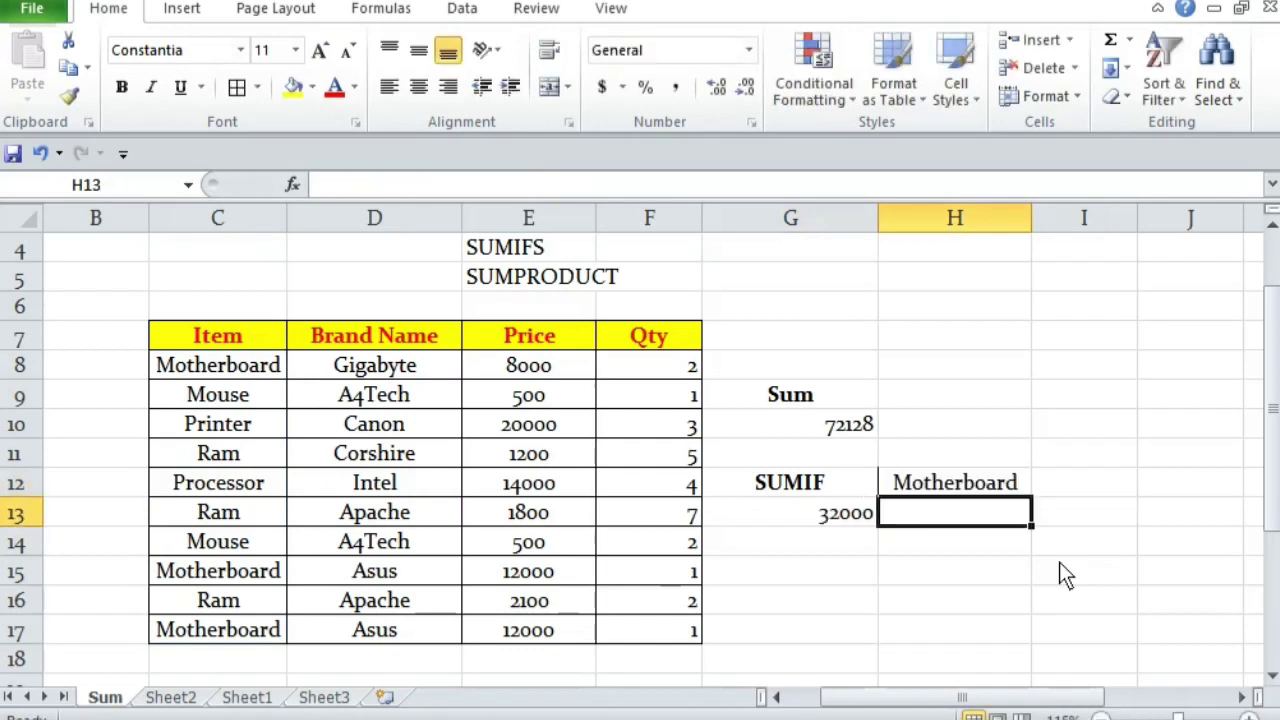
{"action": "key", "text": "Up"}
{"action": "key", "text": "Down"}
{"action": "key", "text": "Left"}
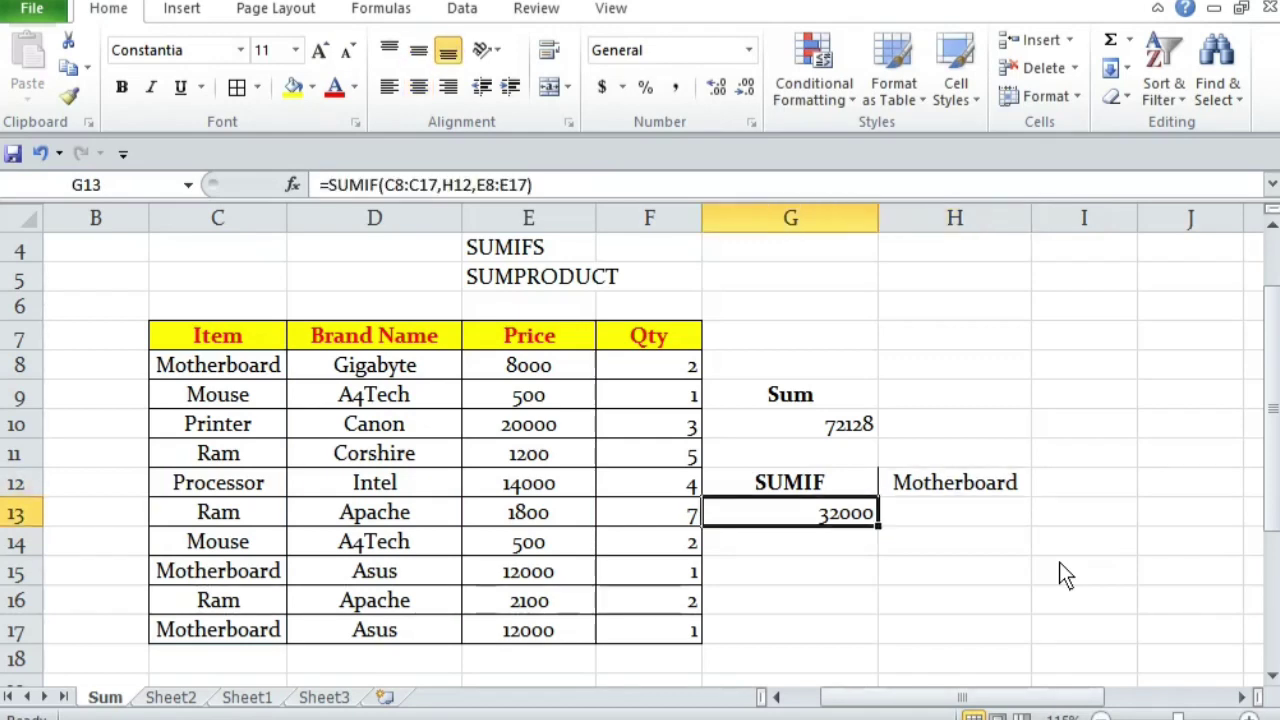
Step: Compare the Item, Brand Name and Price cells of the Motherboard rows 8, 15 and 17 with the SUMIF result in G13
{"action": "left_click_drag", "start_coordinate": [262, 372], "coordinate": [547, 381]}
{"action": "left_click_drag", "start_coordinate": [263, 574], "coordinate": [508, 586]}
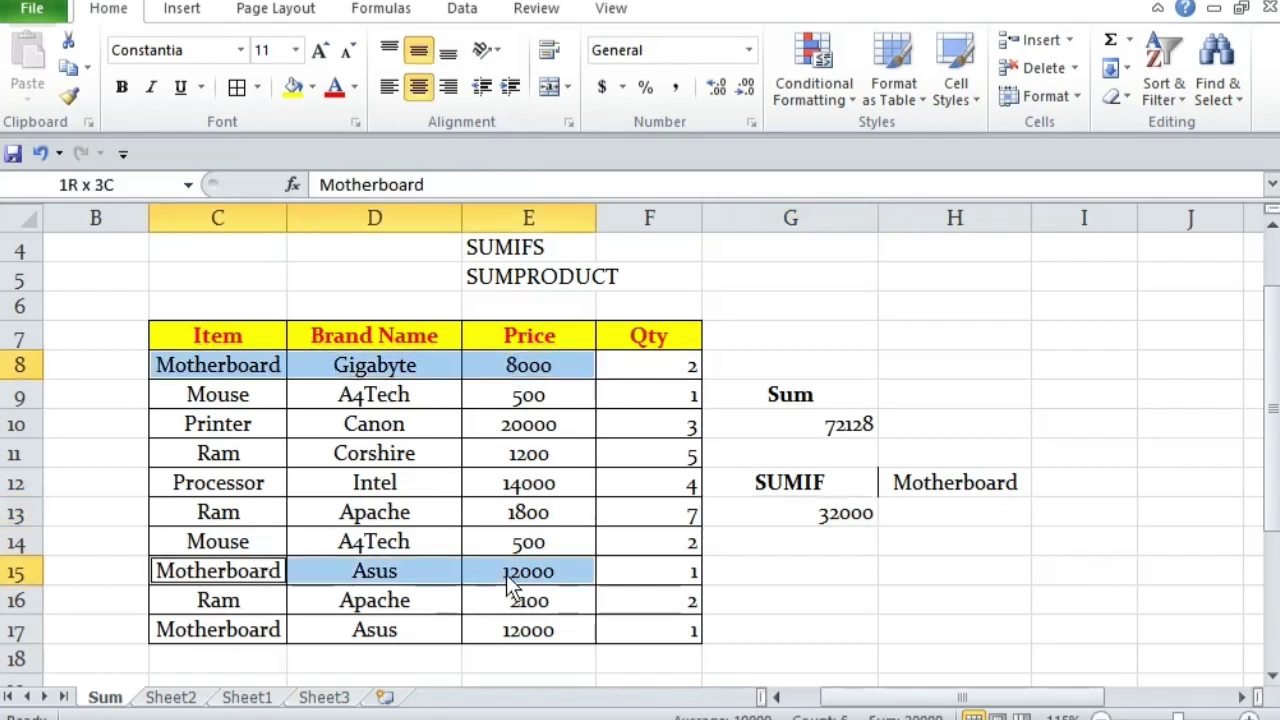
{"action": "left_click_drag", "start_coordinate": [277, 633], "coordinate": [532, 632]}
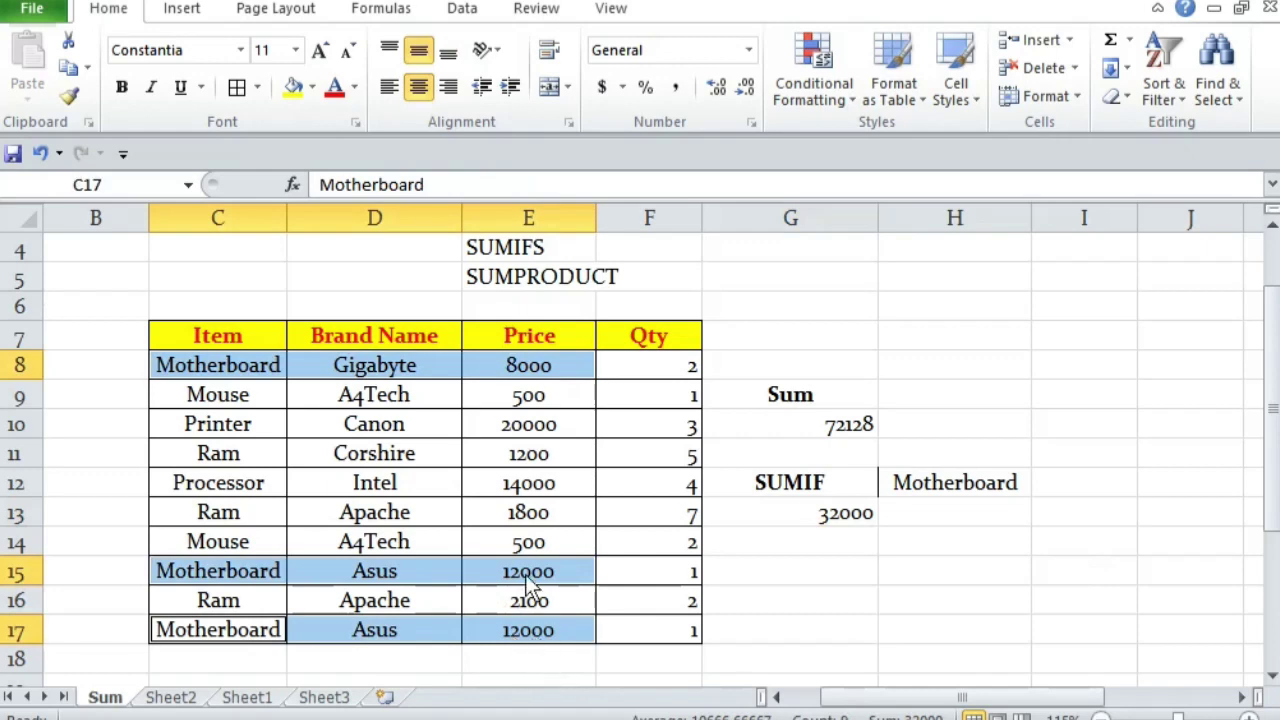
{"action": "left_click", "coordinate": [840, 522]}
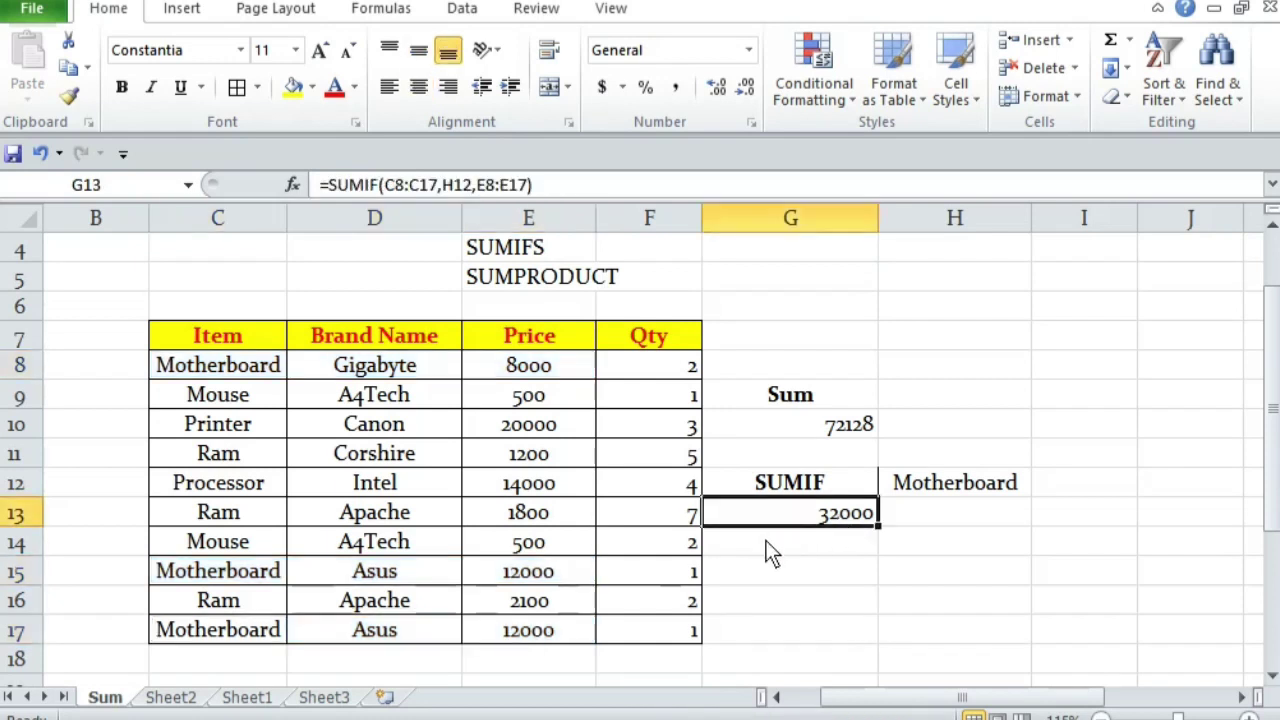
Step: Set the Gigabyte motherboard's price in E8 to 10000 and select the SUMIF result in G13
{"action": "double_click", "coordinate": [530, 366]}
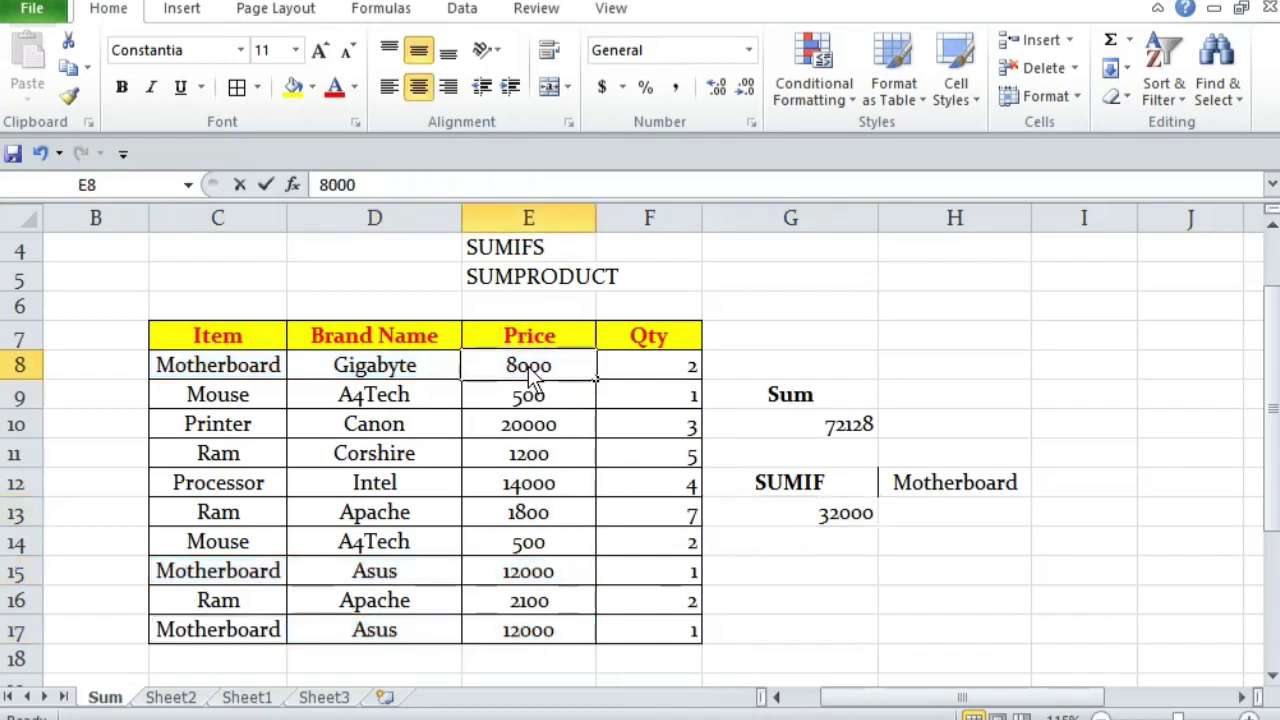
{"action": "key", "text": "Left"}
{"action": "key", "text": "shift+Home"}
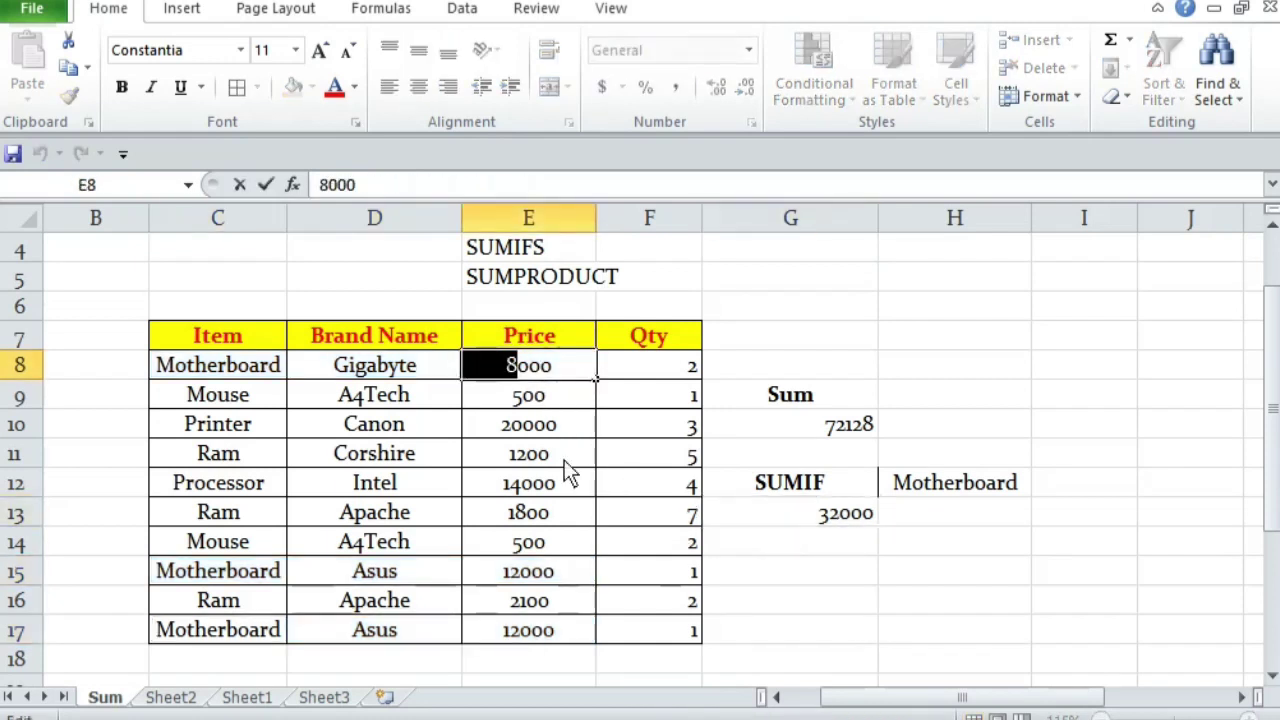
{"action": "type", "text": "10"}
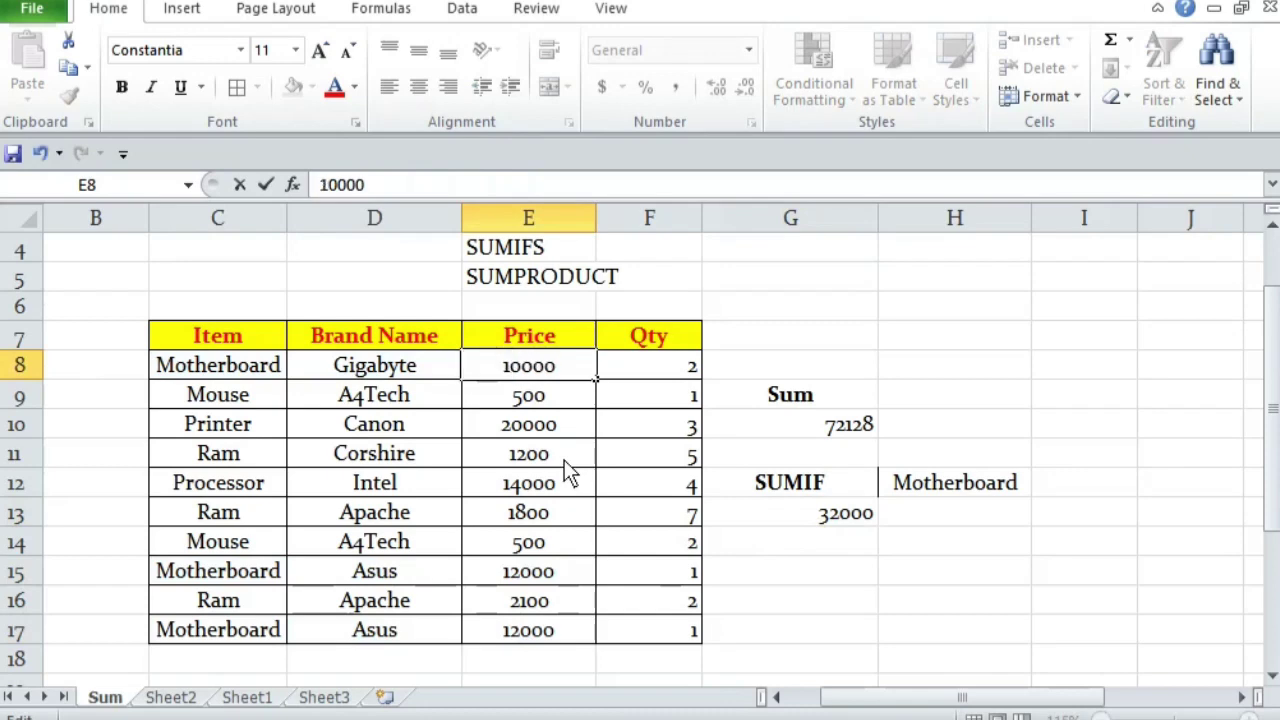
{"action": "key", "text": "Return"}
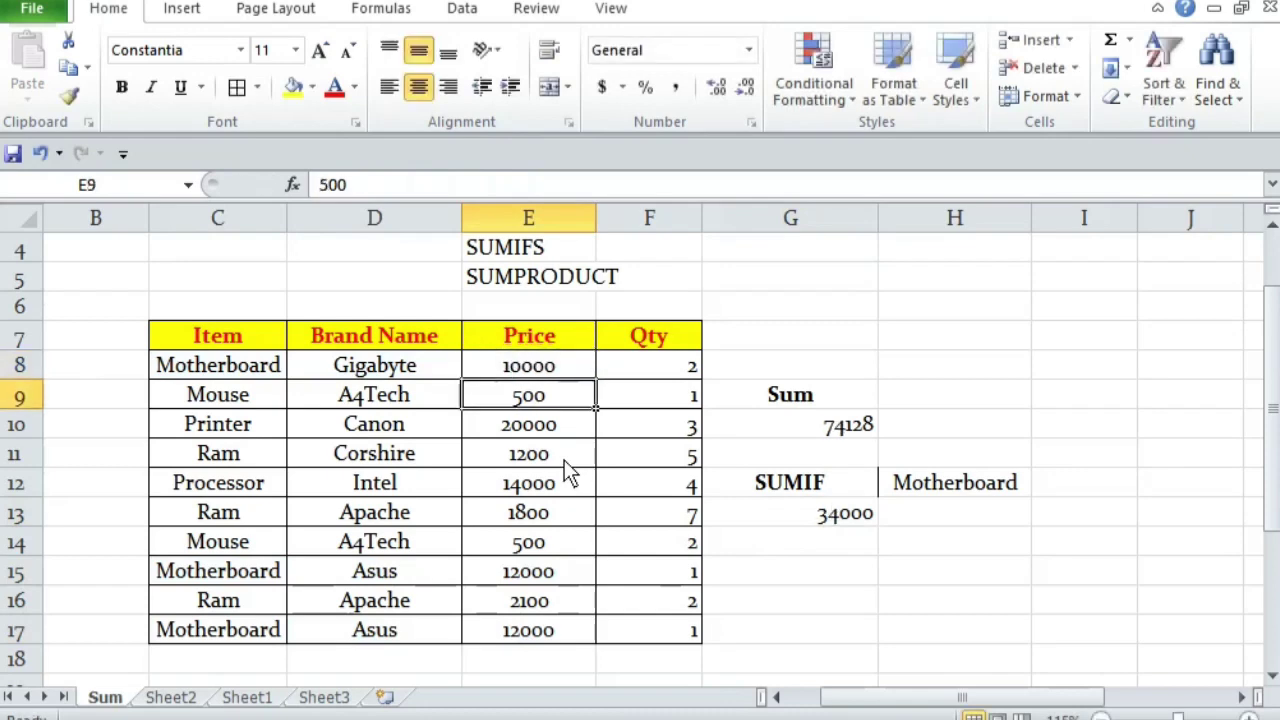
{"action": "left_click", "coordinate": [848, 520]}
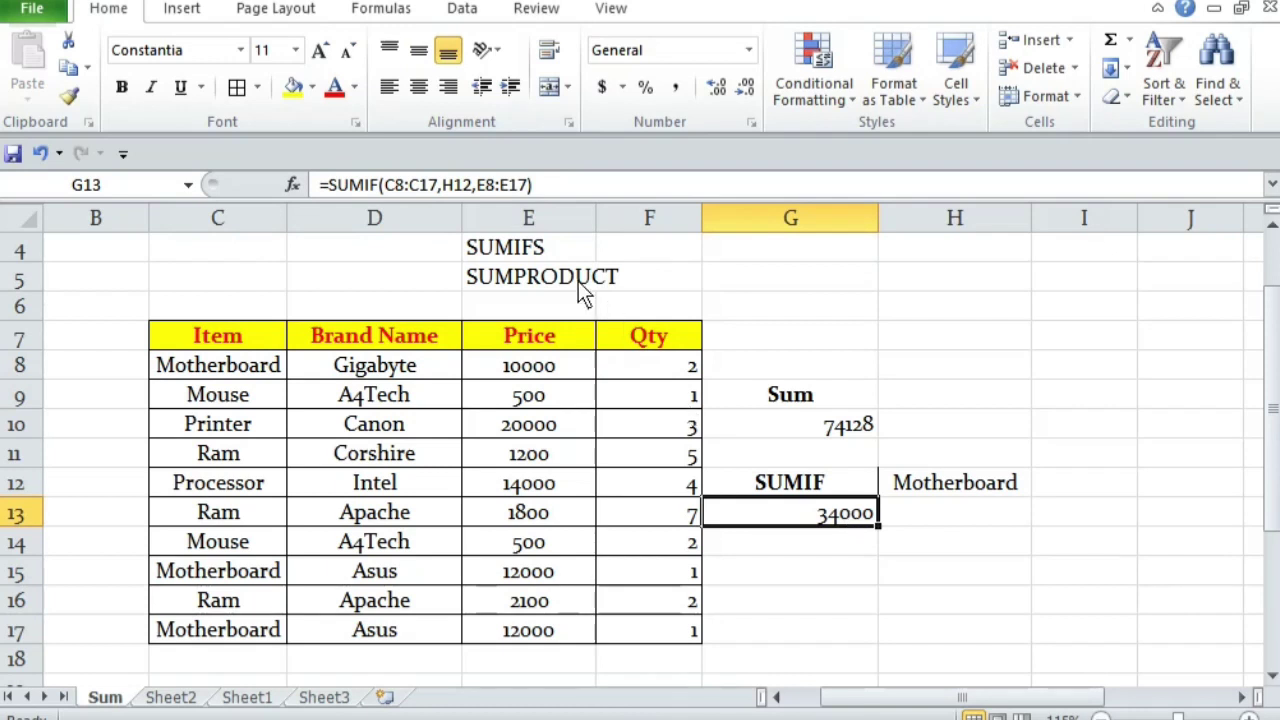
Step: Set the SUMIF criterion in H12 to Mouse and select the formula cell G13
{"action": "left_click", "coordinate": [946, 490]}
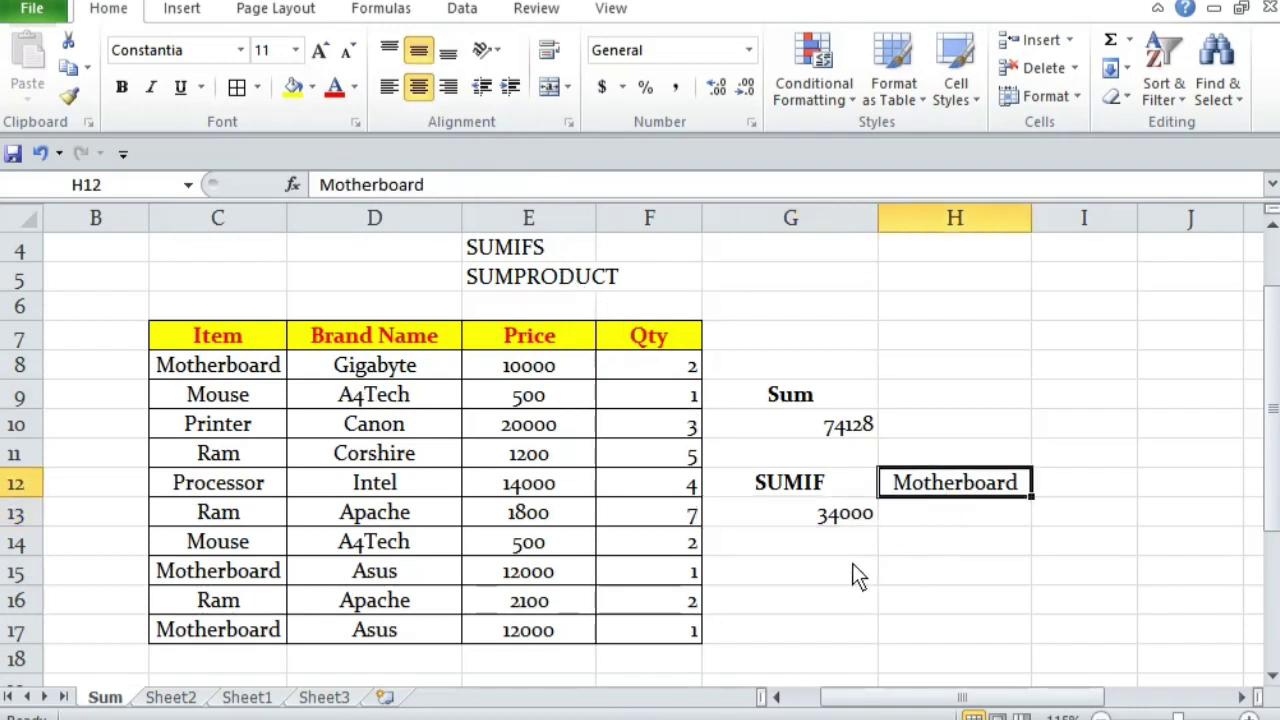
{"action": "left_click", "coordinate": [833, 522]}
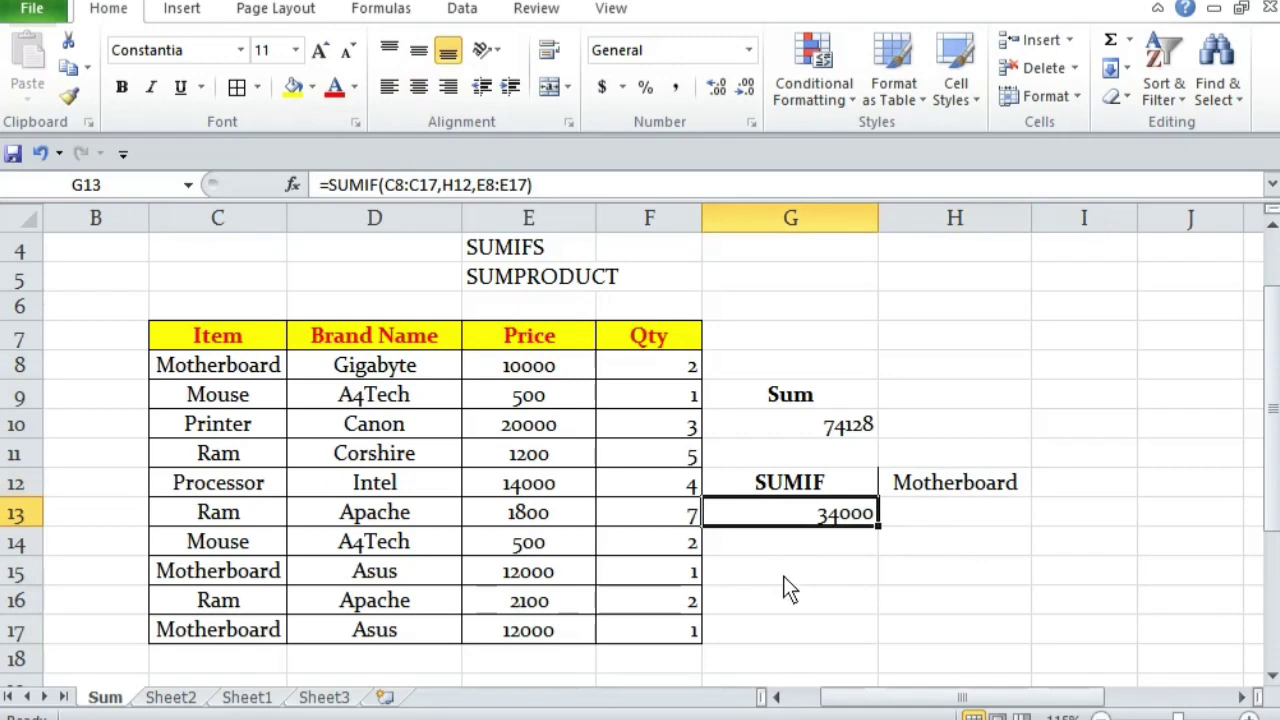
{"action": "left_click", "coordinate": [950, 493]}
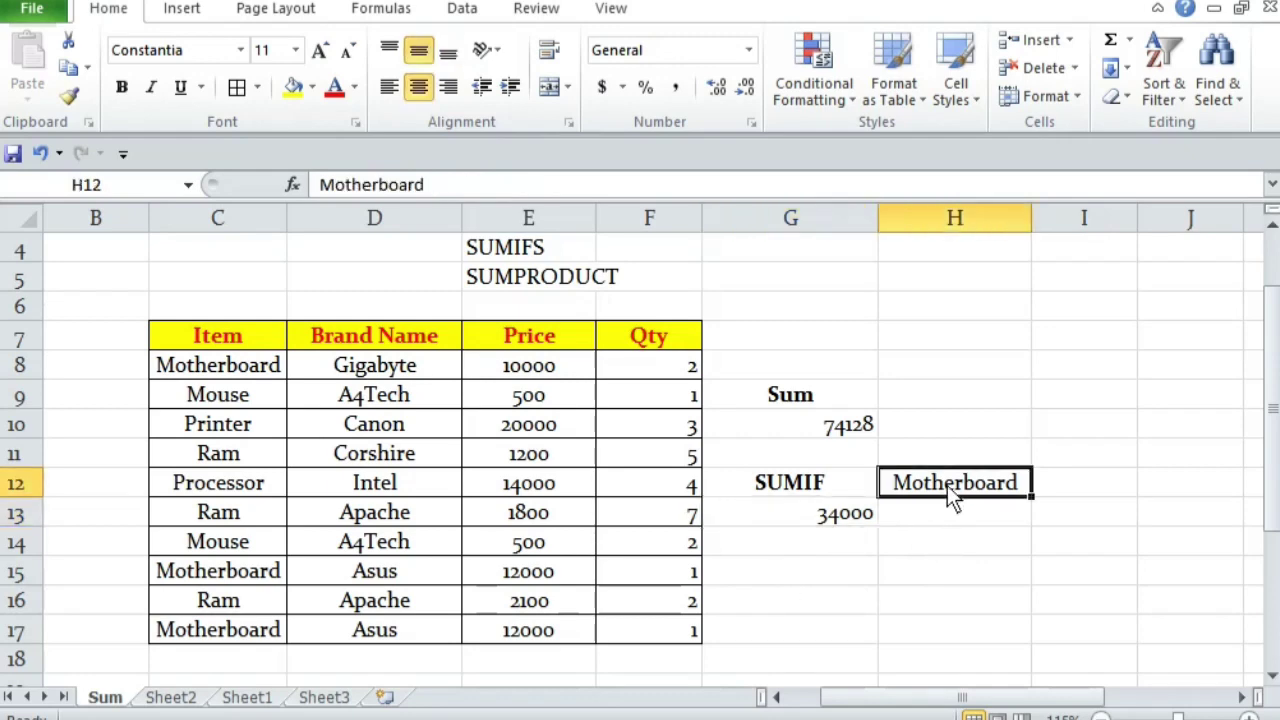
{"action": "type", "text": "Mouse"}
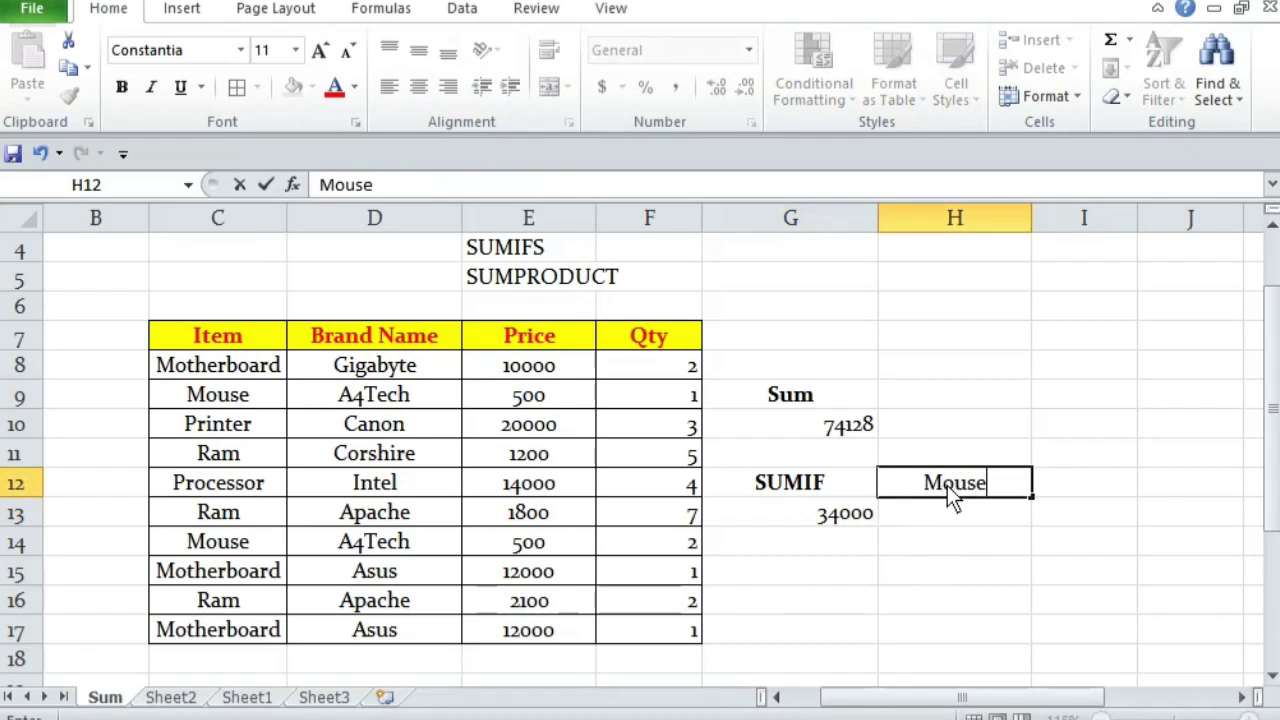
{"action": "key", "text": "Return"}
{"action": "key", "text": "Left"}
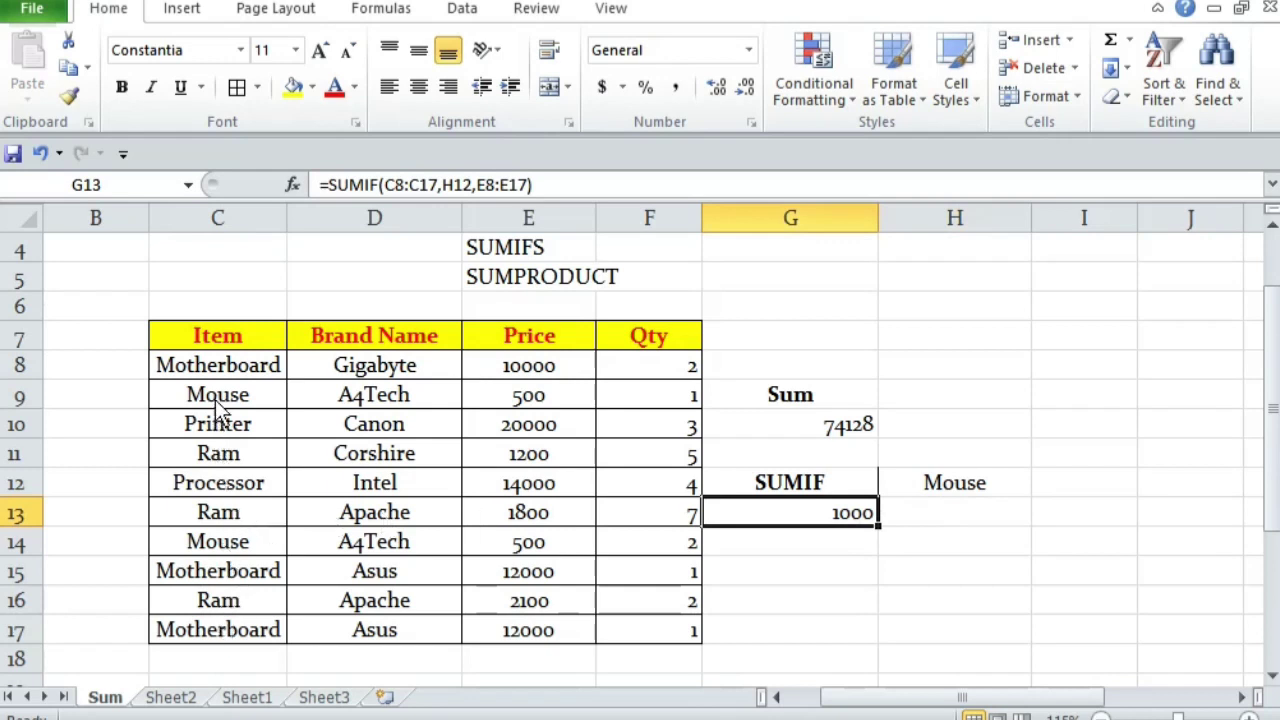
Step: Compare the Item, Brand Name and Price cells of the Mouse rows 9 and 14 with the SUMIF result in G13
{"action": "left_click_drag", "start_coordinate": [216, 400], "coordinate": [510, 406]}
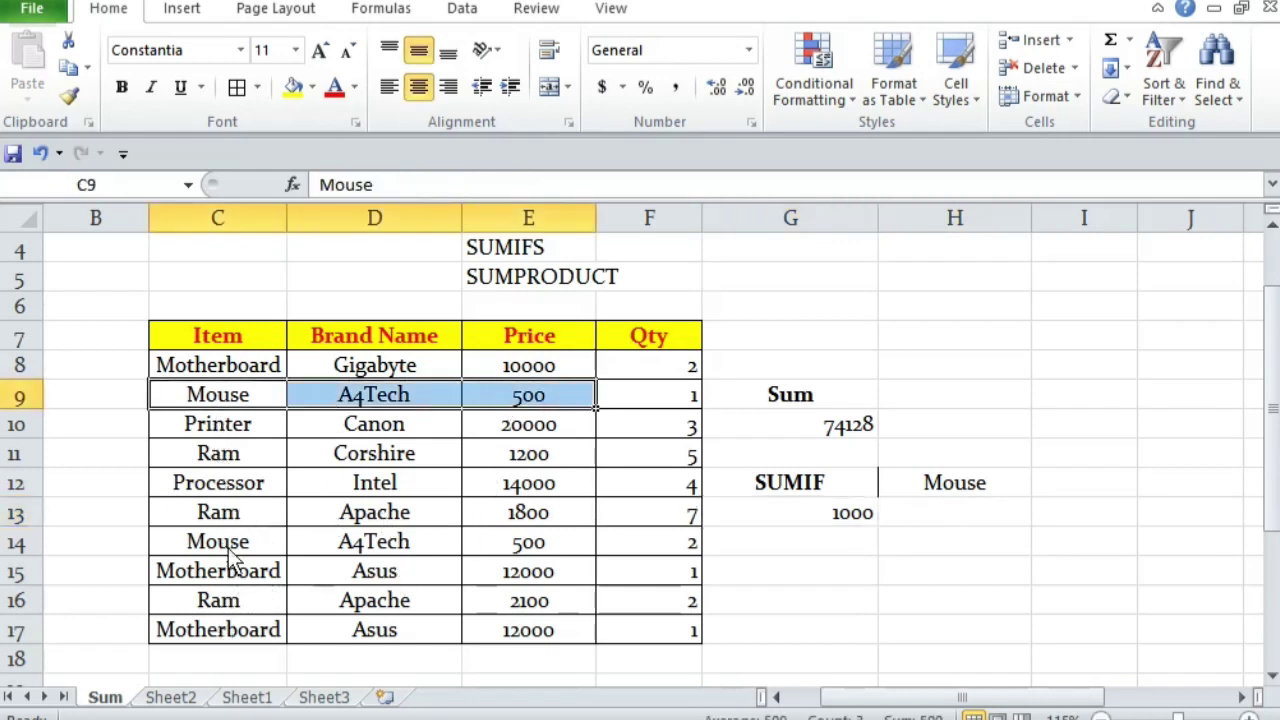
{"action": "left_click_drag", "start_coordinate": [205, 545], "coordinate": [505, 550]}
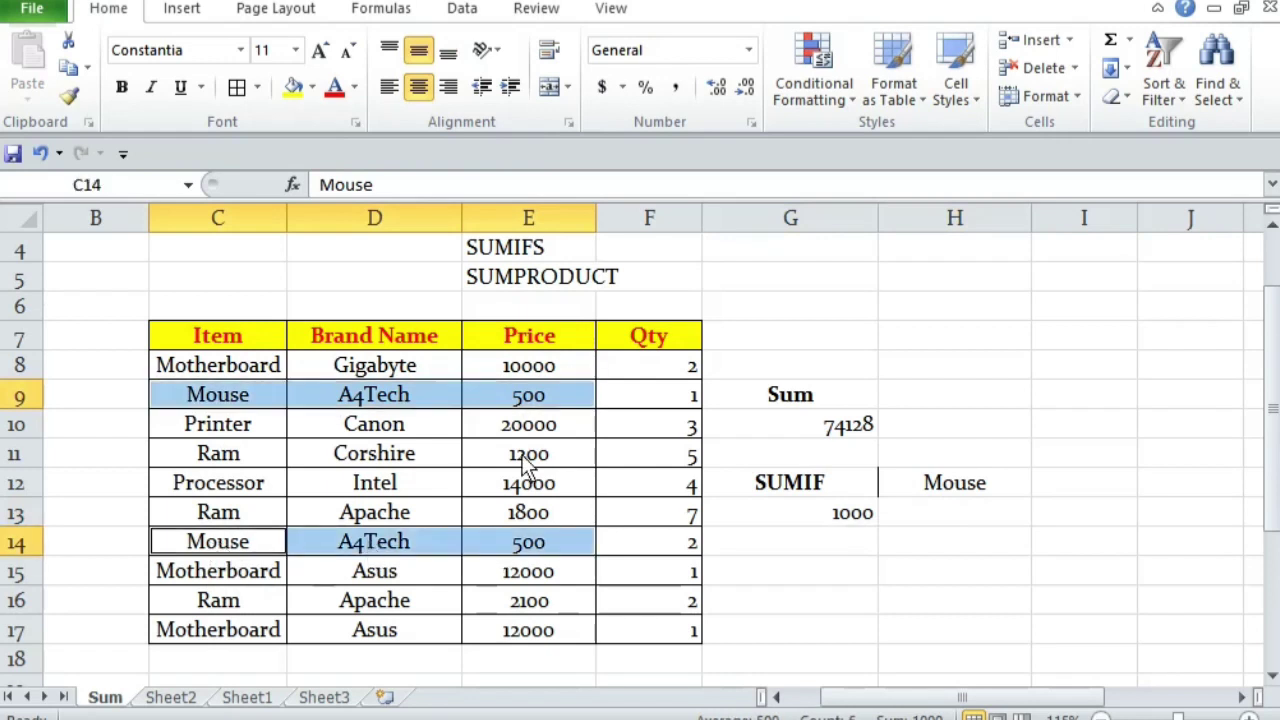
{"action": "left_click", "coordinate": [850, 520]}
Step: Enter the heading SUMIFS in G15, below the SUMIF result
{"action": "scroll", "coordinate": [906, 580], "scroll_direction": "down", "scroll_amount": 1}
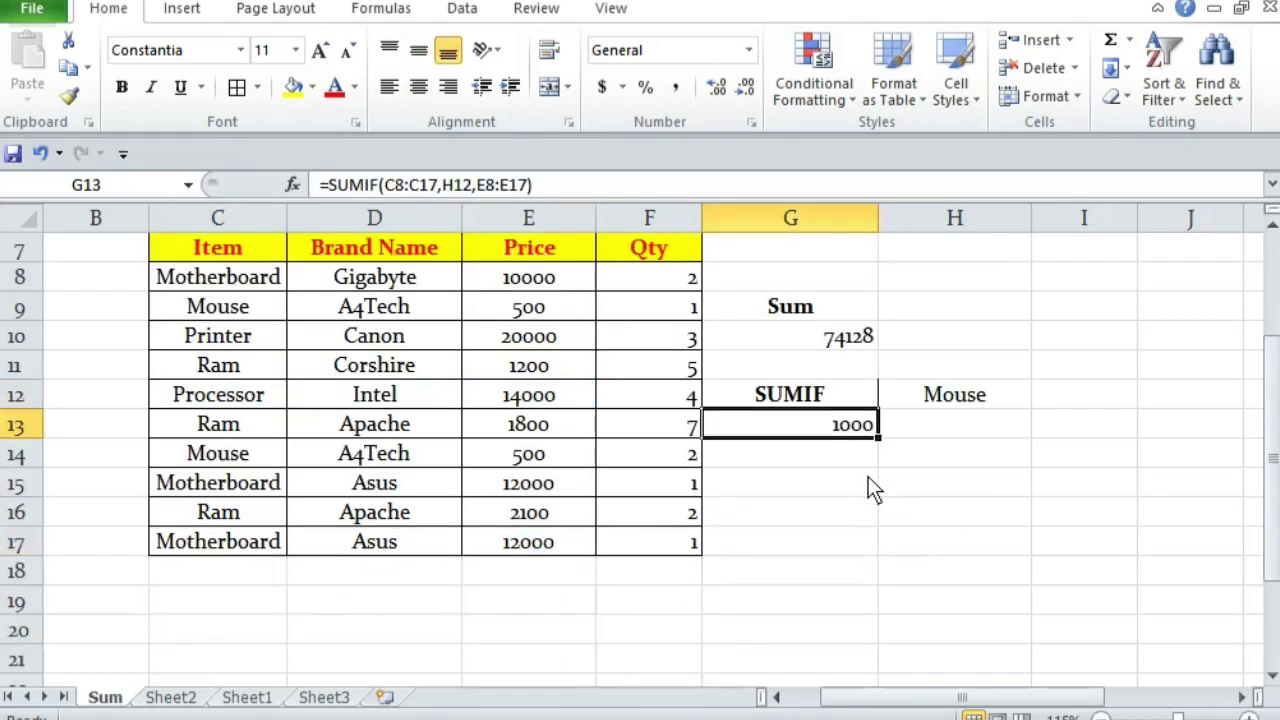
{"action": "left_click", "coordinate": [827, 488]}
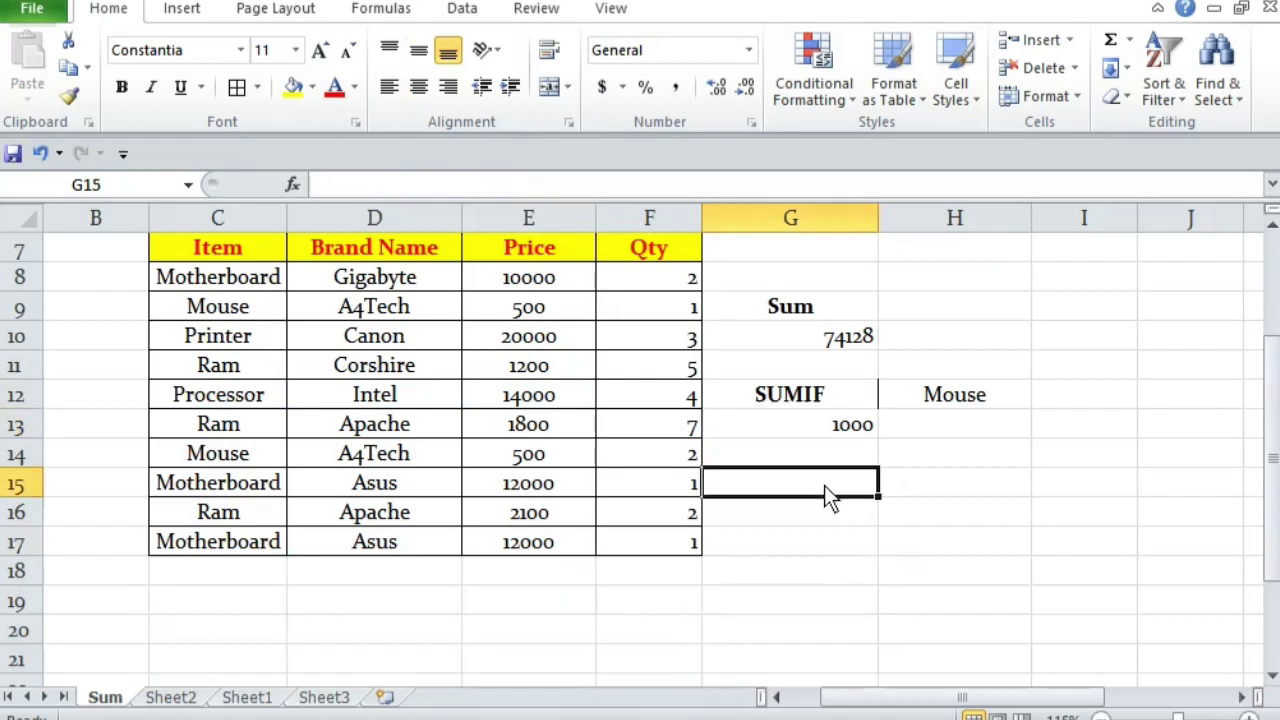
{"action": "type", "text": "SuM"}
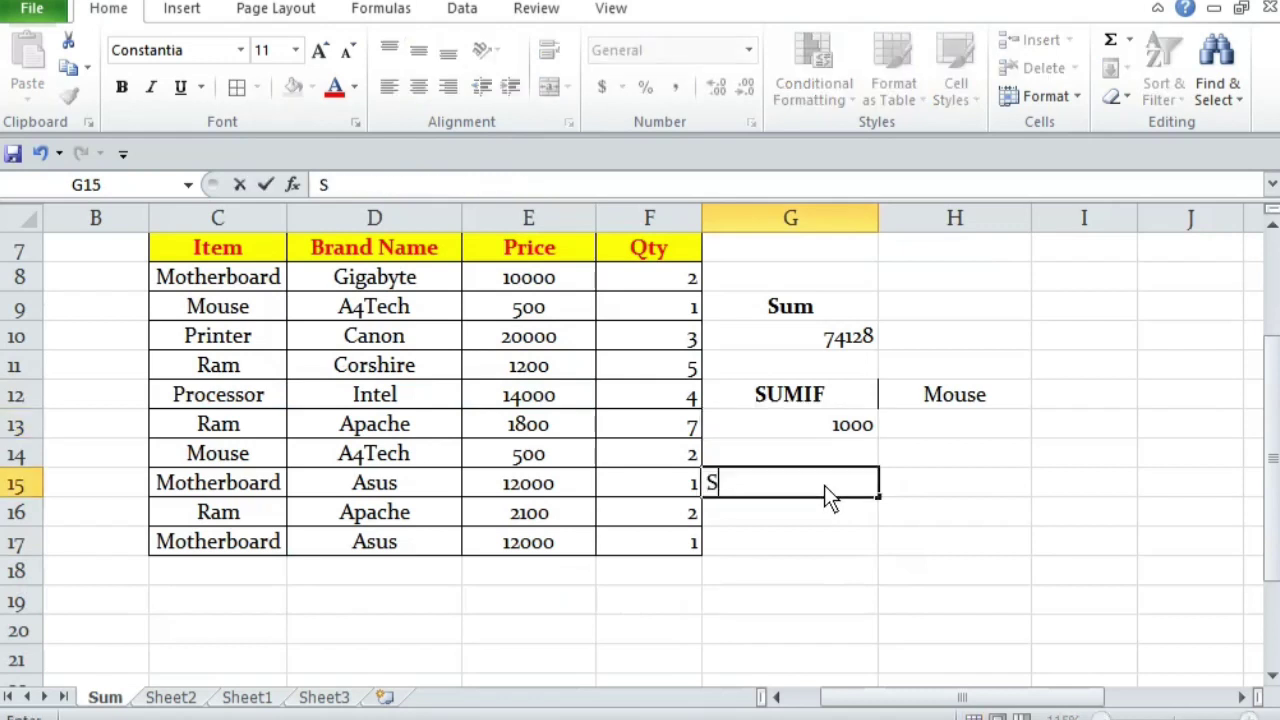
{"action": "key", "text": "BackSpace"}
{"action": "key", "text": "BackSpace"}
{"action": "type", "text": "UMIFS"}
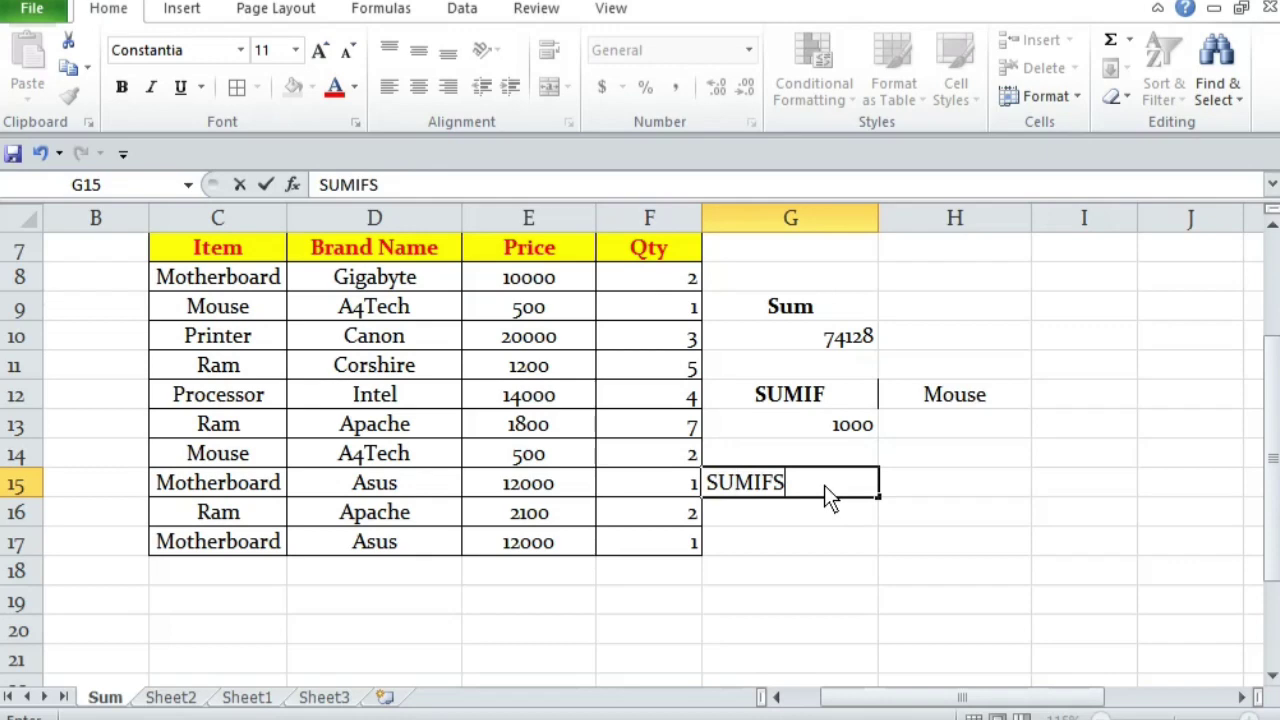
{"action": "key", "text": "Tab"}
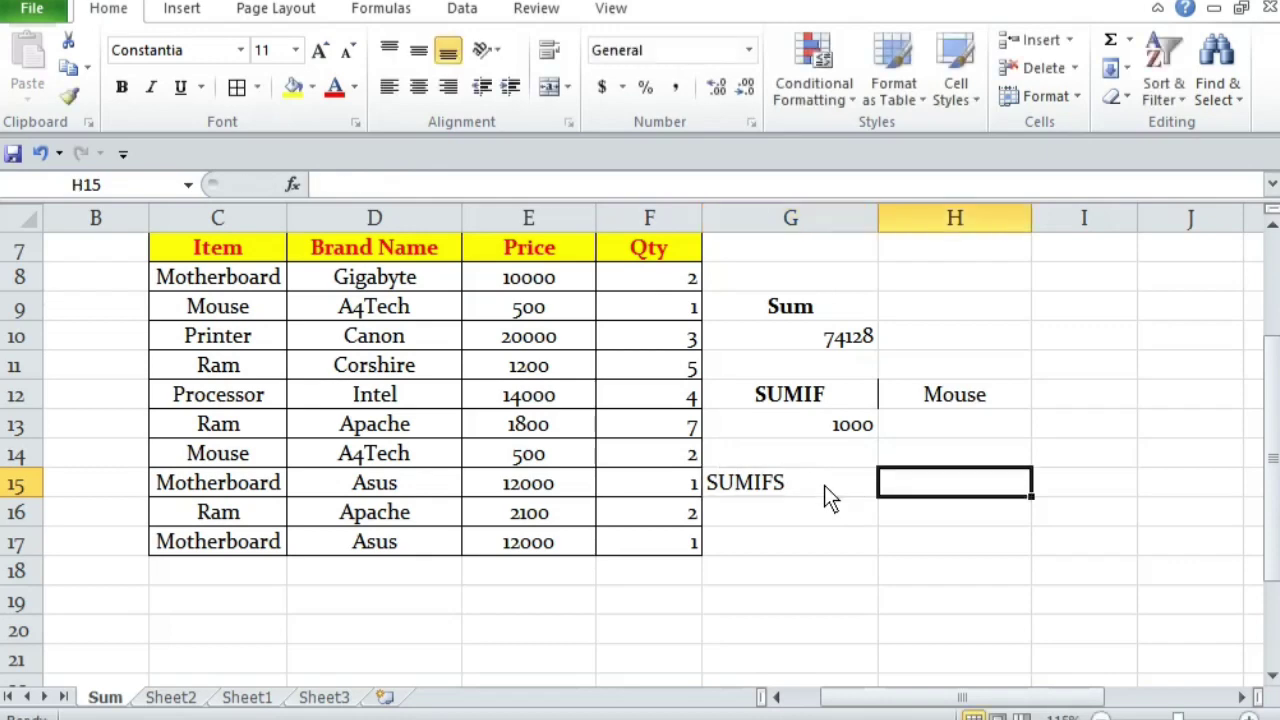
{"action": "left_click", "coordinate": [824, 485]}
{"action": "key", "text": "Return"}
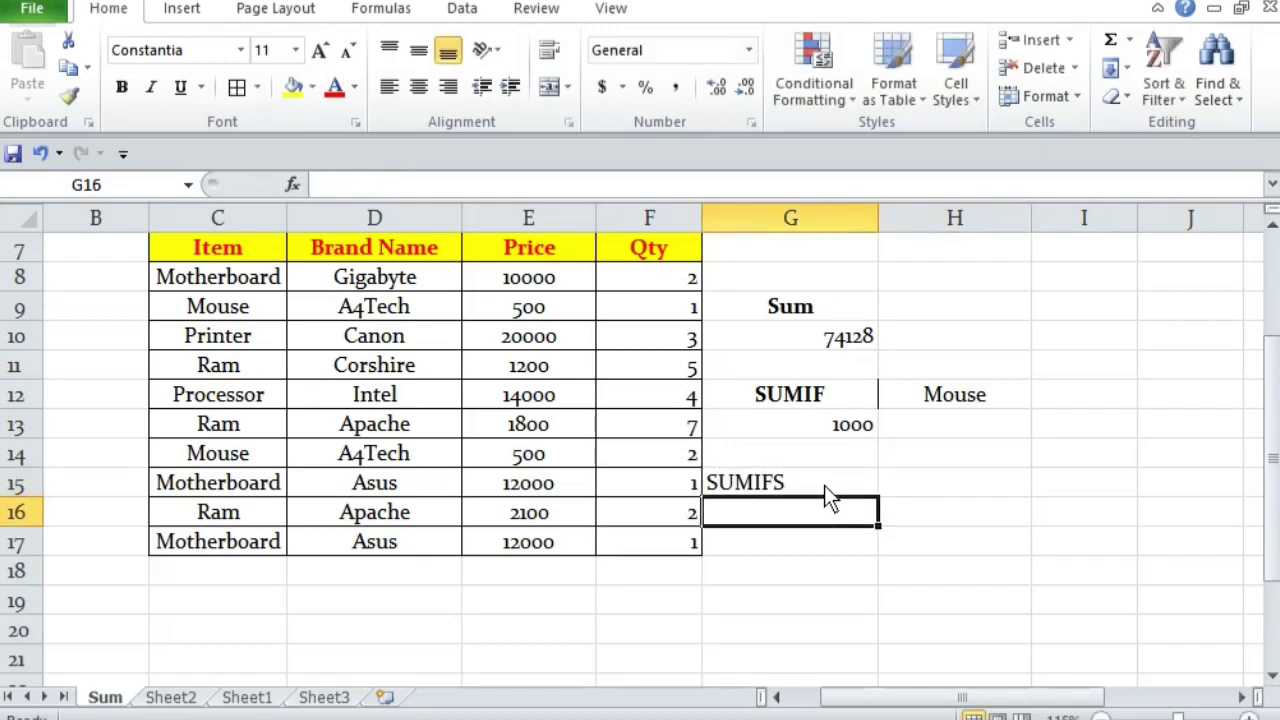
Step: Enter the column headings Item, Brand Name and Total Price in G16:I16 under the SUMIFS heading
{"action": "type", "text": "Item"}
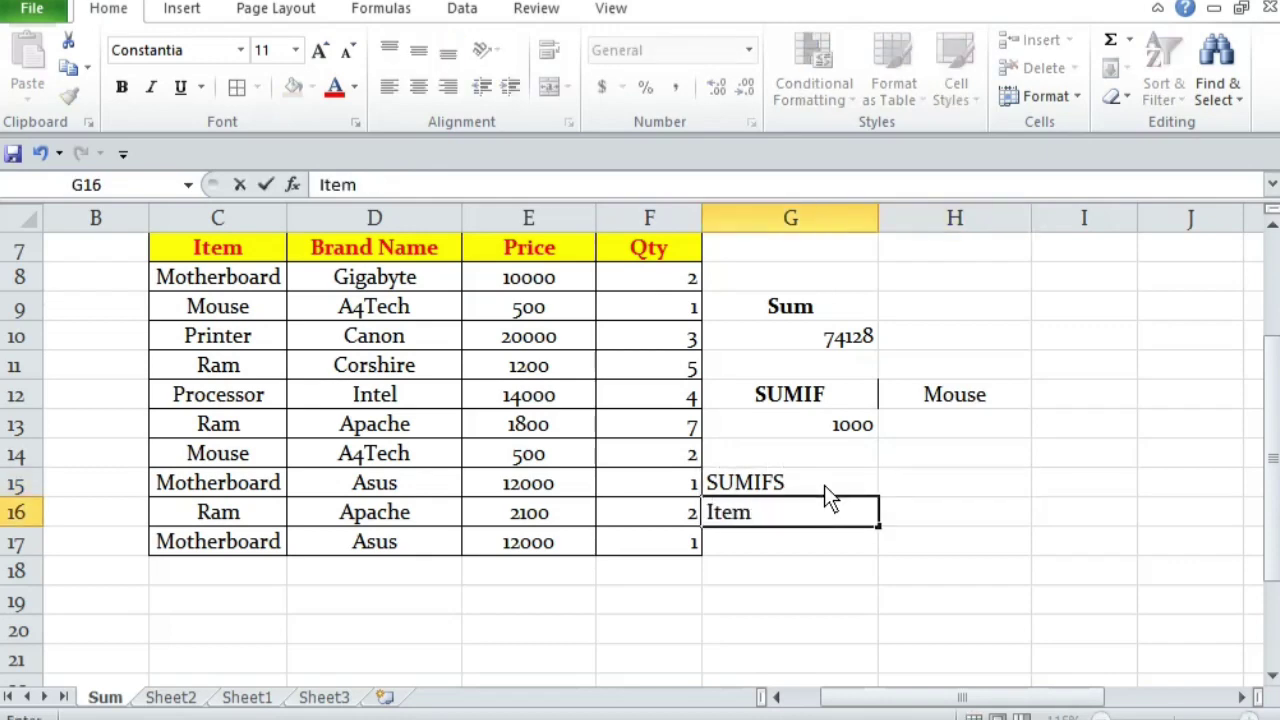
{"action": "key", "text": "Tab"}
{"action": "type", "text": "Brand"}
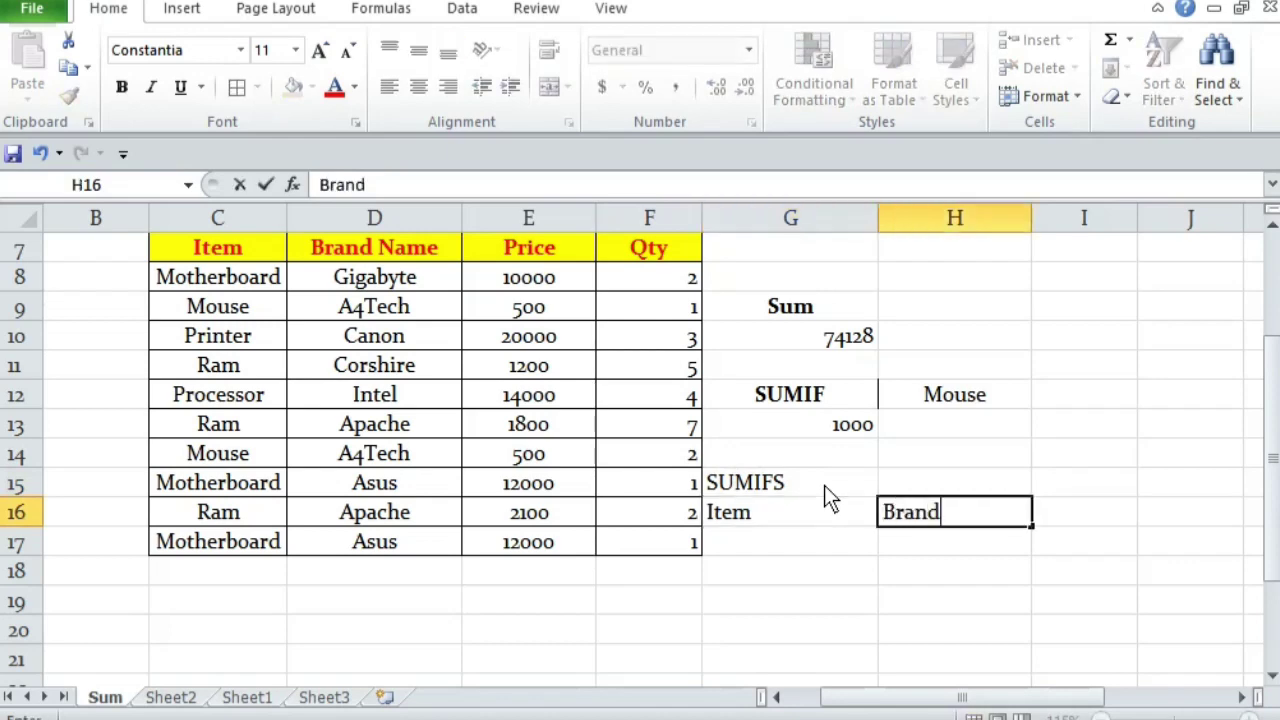
{"action": "type", "text": " Name"}
{"action": "key", "text": "Tab"}
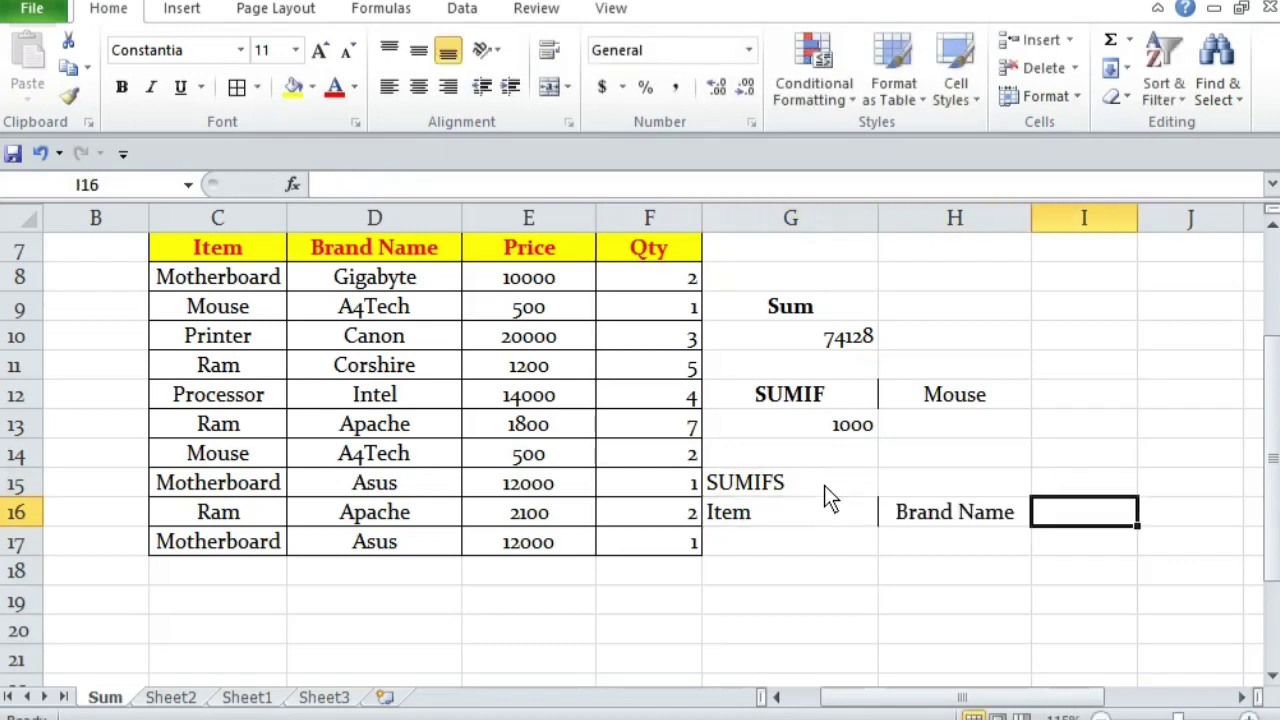
{"action": "type", "text": "Price"}
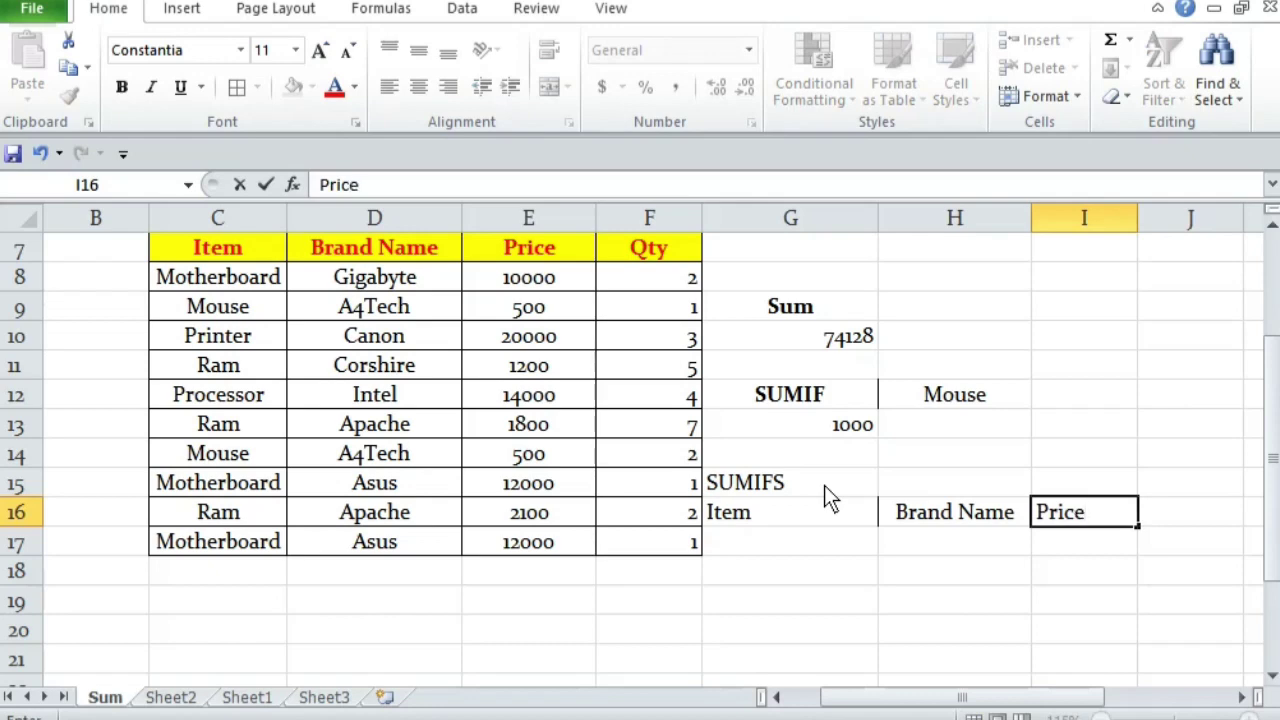
{"action": "key", "text": "Home"}
{"action": "type", "text": "Total"}
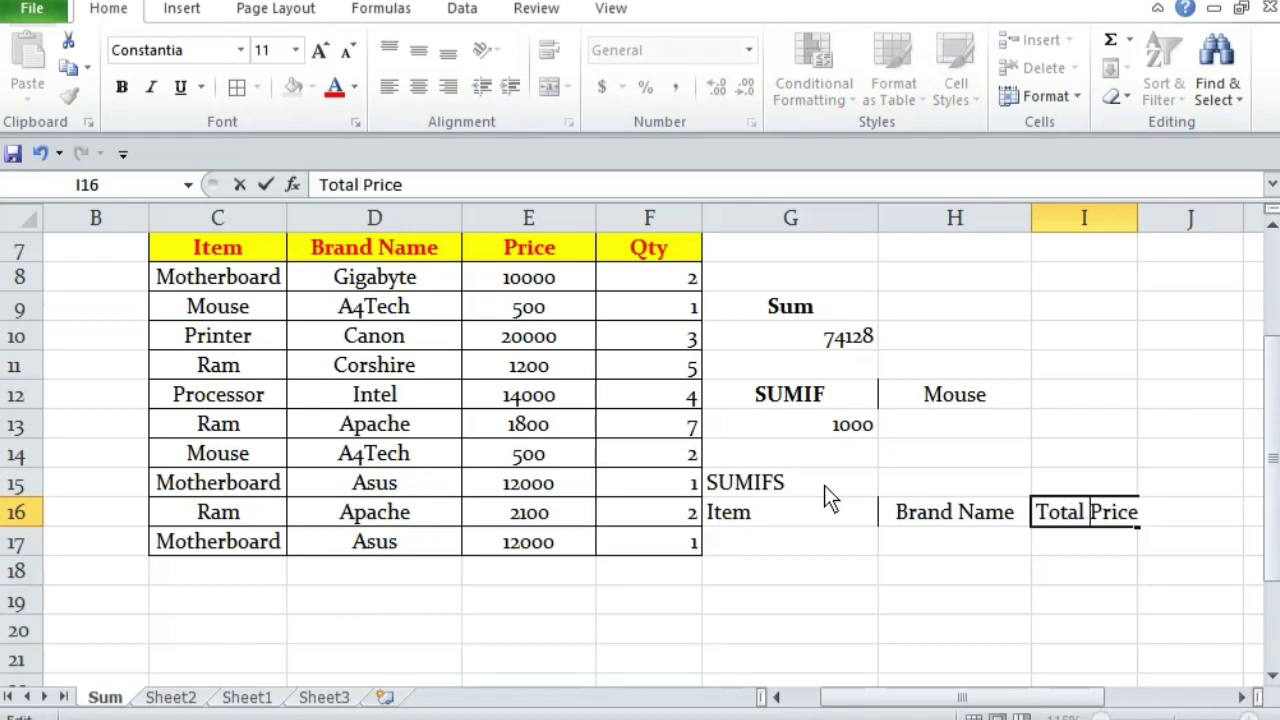
{"action": "key", "text": "Return"}
Step: Give the headings in G16:I16 borders and a yellow fill, and center them horizontally and vertically
{"action": "key", "text": "Up"}
{"action": "key", "text": "shift+Right"}
{"action": "key", "text": "shift+Right"}
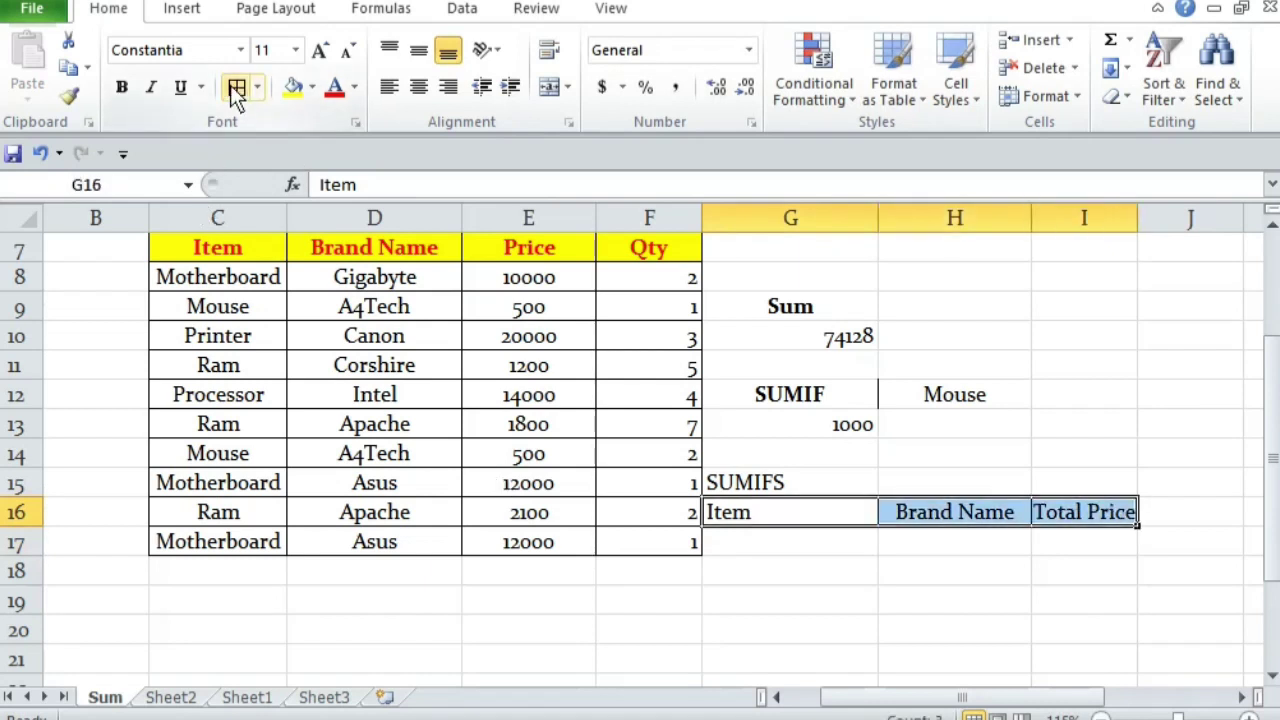
{"action": "left_click", "coordinate": [298, 84]}
{"action": "left_click", "coordinate": [418, 88]}
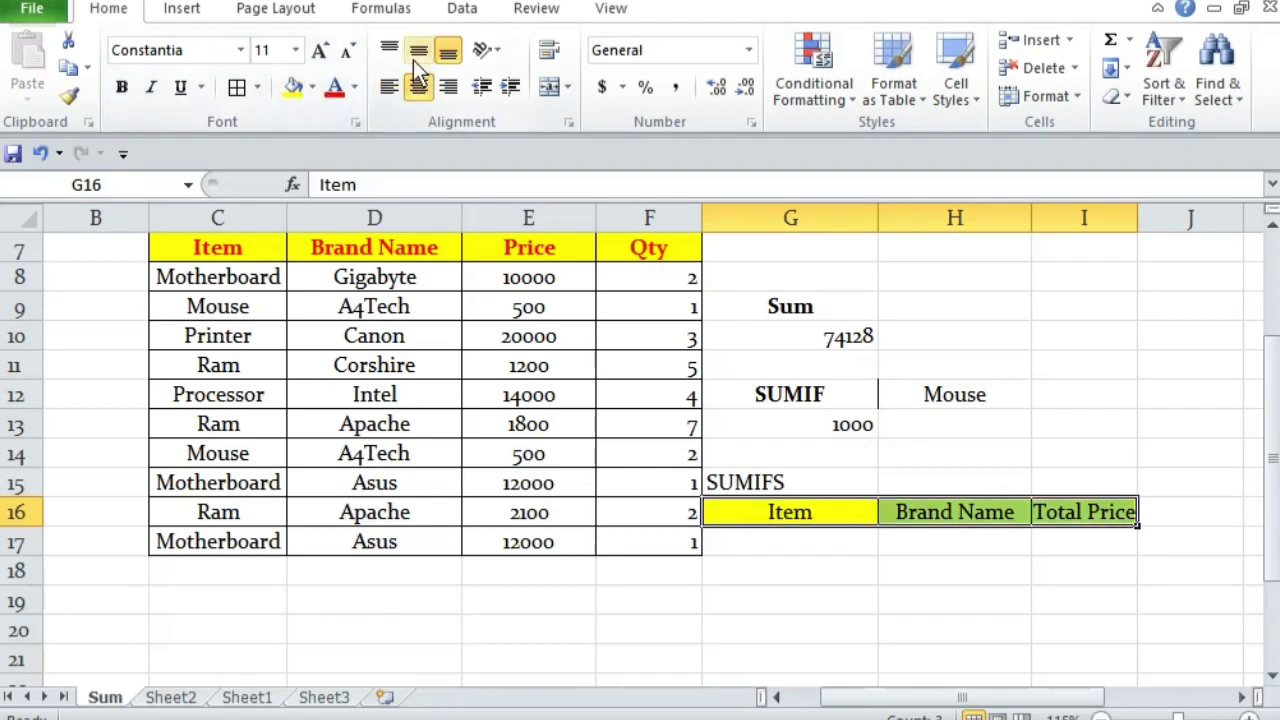
{"action": "left_click", "coordinate": [418, 52]}
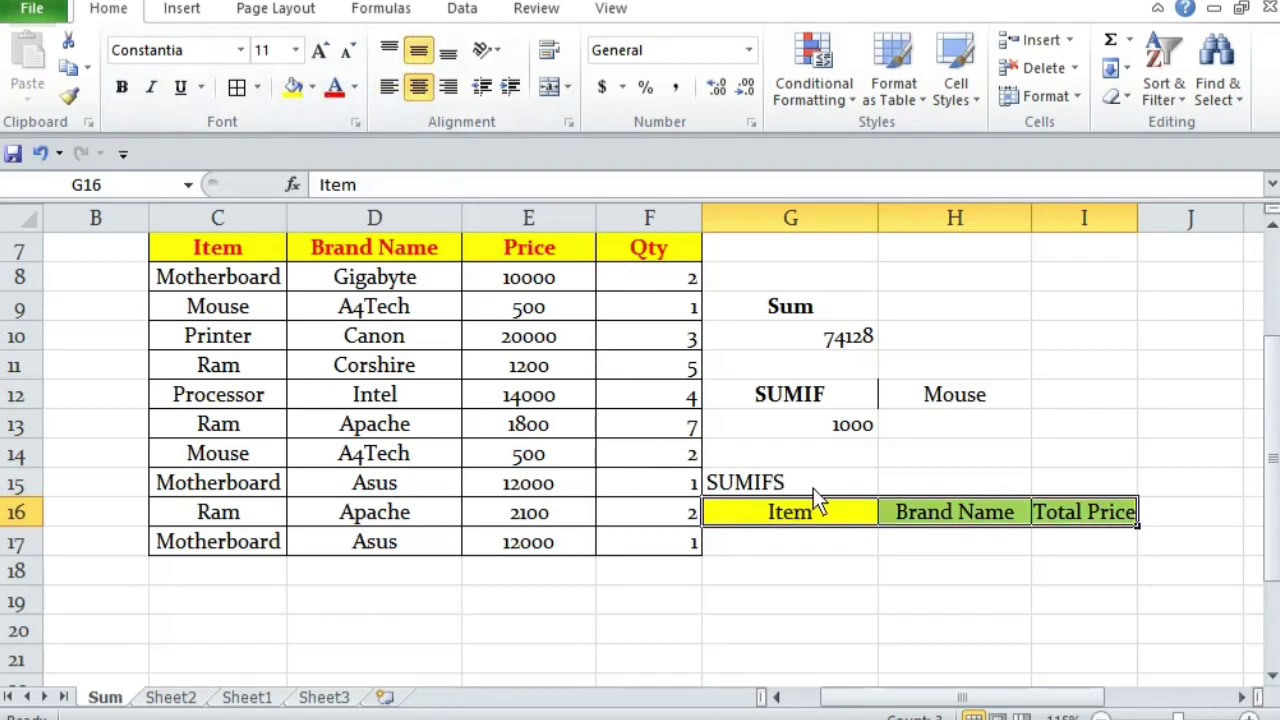
Step: Merge and center the SUMIFS heading across G15:I15, align it vertically to the middle and make it bold
{"action": "left_click_drag", "start_coordinate": [813, 488], "coordinate": [1100, 484]}
{"action": "left_click", "coordinate": [550, 88]}
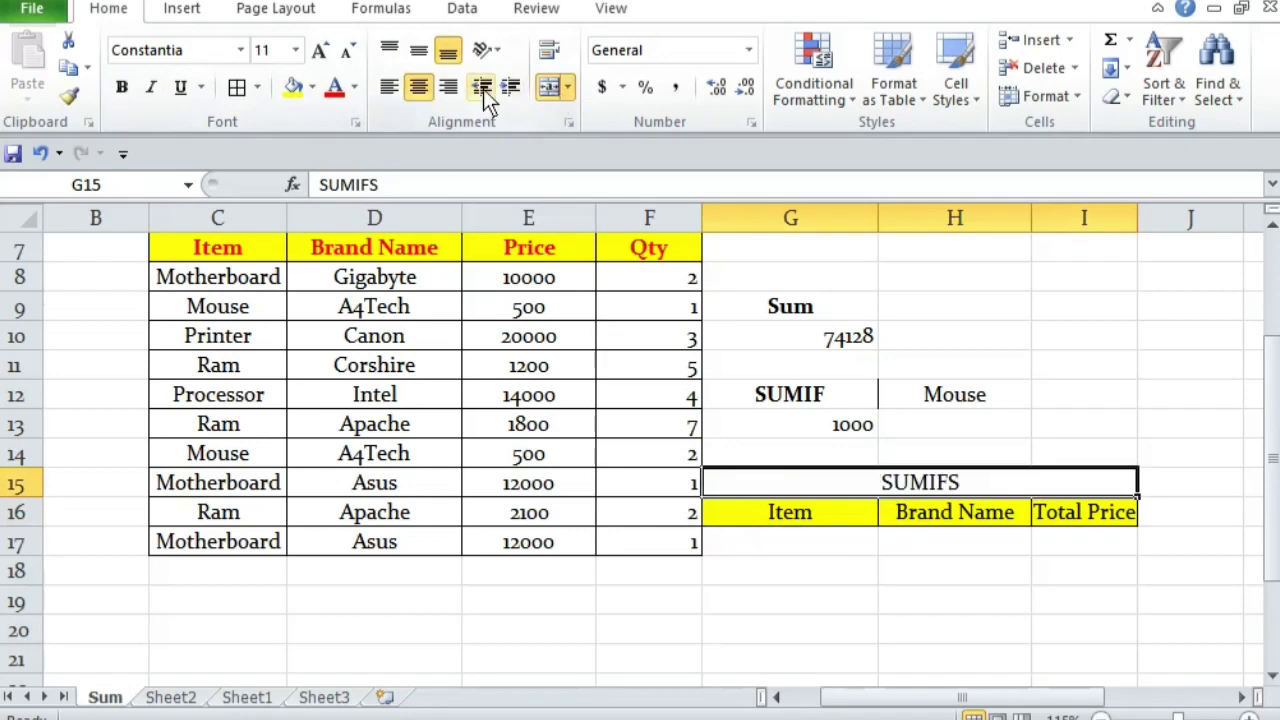
{"action": "left_click", "coordinate": [418, 50]}
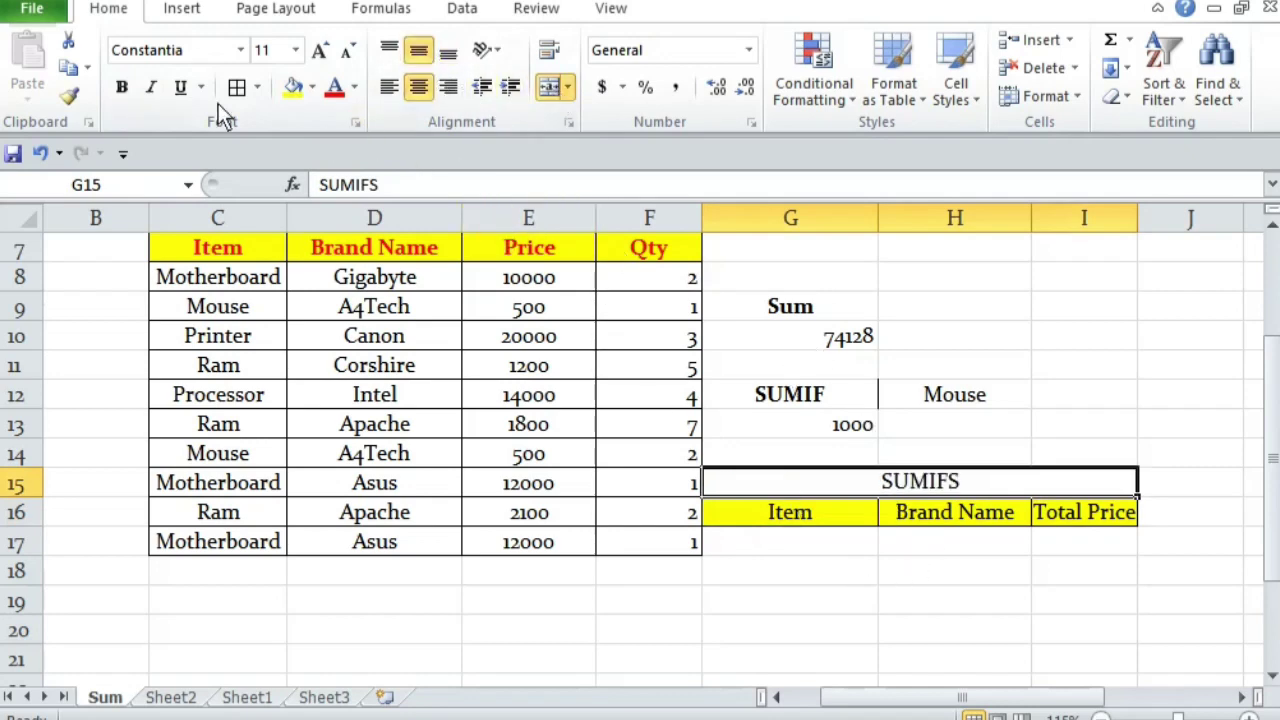
{"action": "left_click", "coordinate": [121, 88]}
{"action": "left_click", "coordinate": [791, 548]}
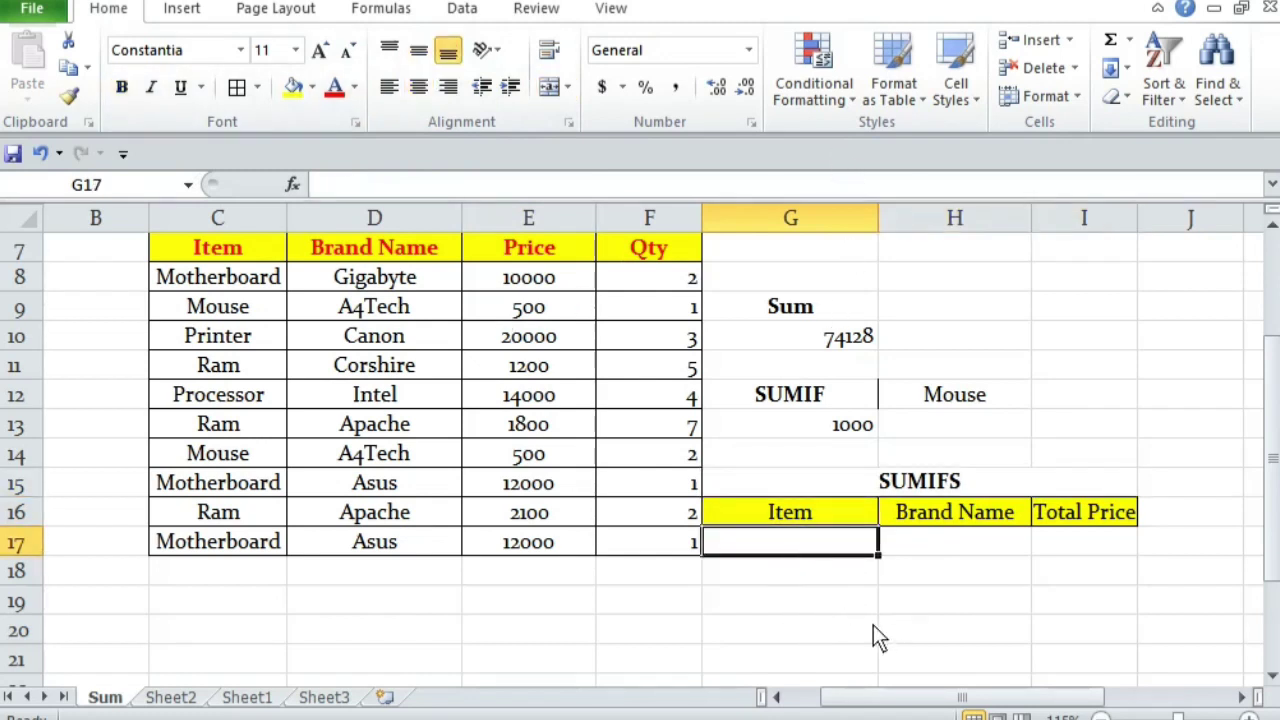
Step: Add a List data validation to G17 with the items in =$C$8:$C$17 as its source
{"action": "left_click", "coordinate": [462, 9]}
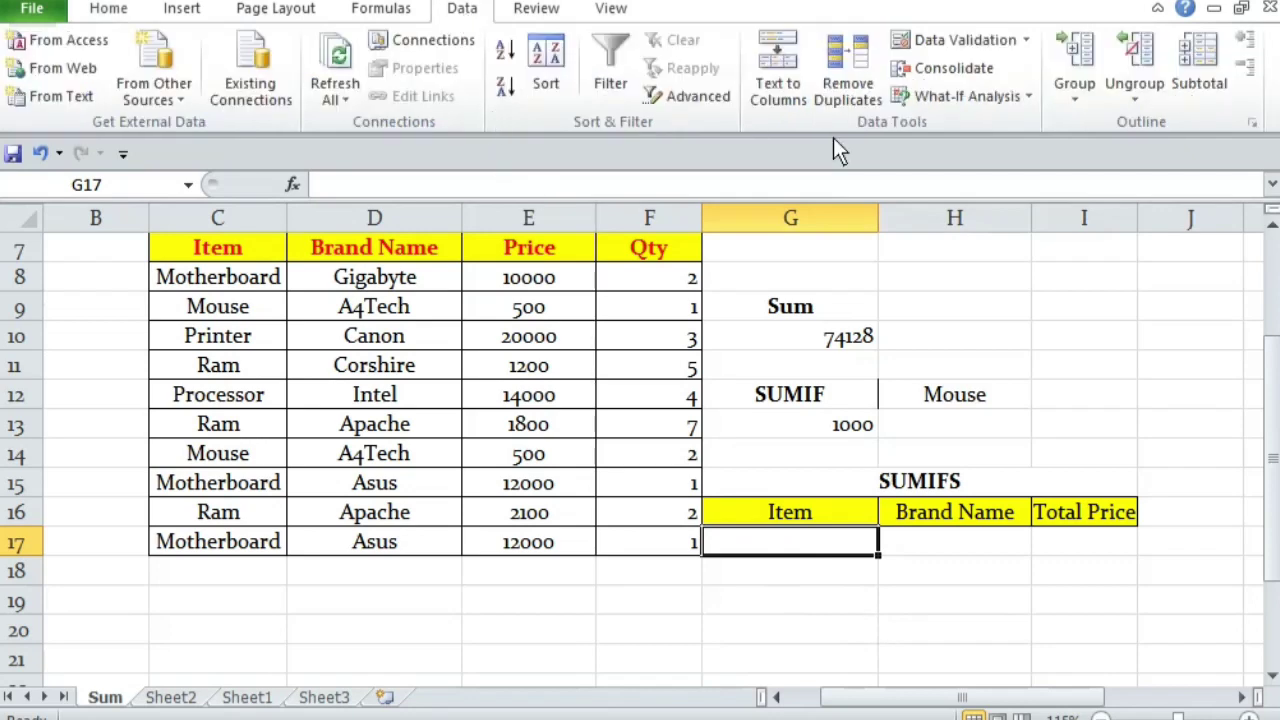
{"action": "left_click", "coordinate": [969, 40]}
{"action": "left_click", "coordinate": [662, 326]}
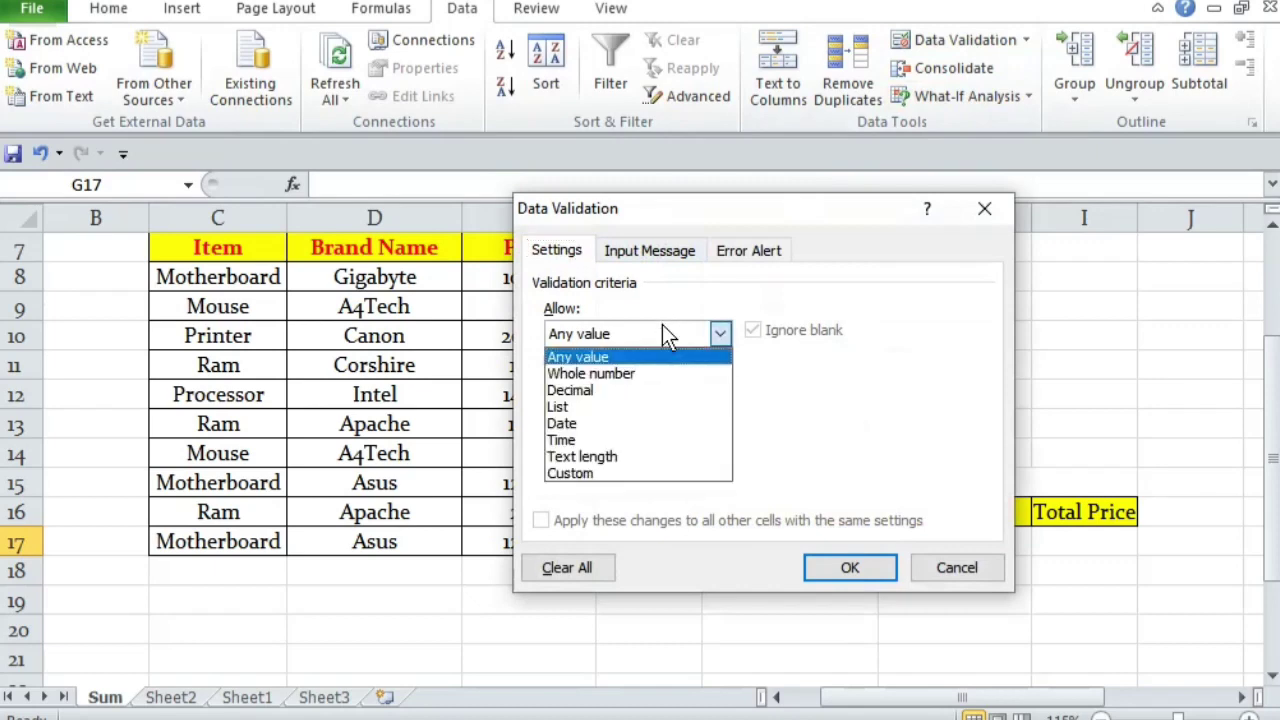
{"action": "left_click", "coordinate": [585, 409]}
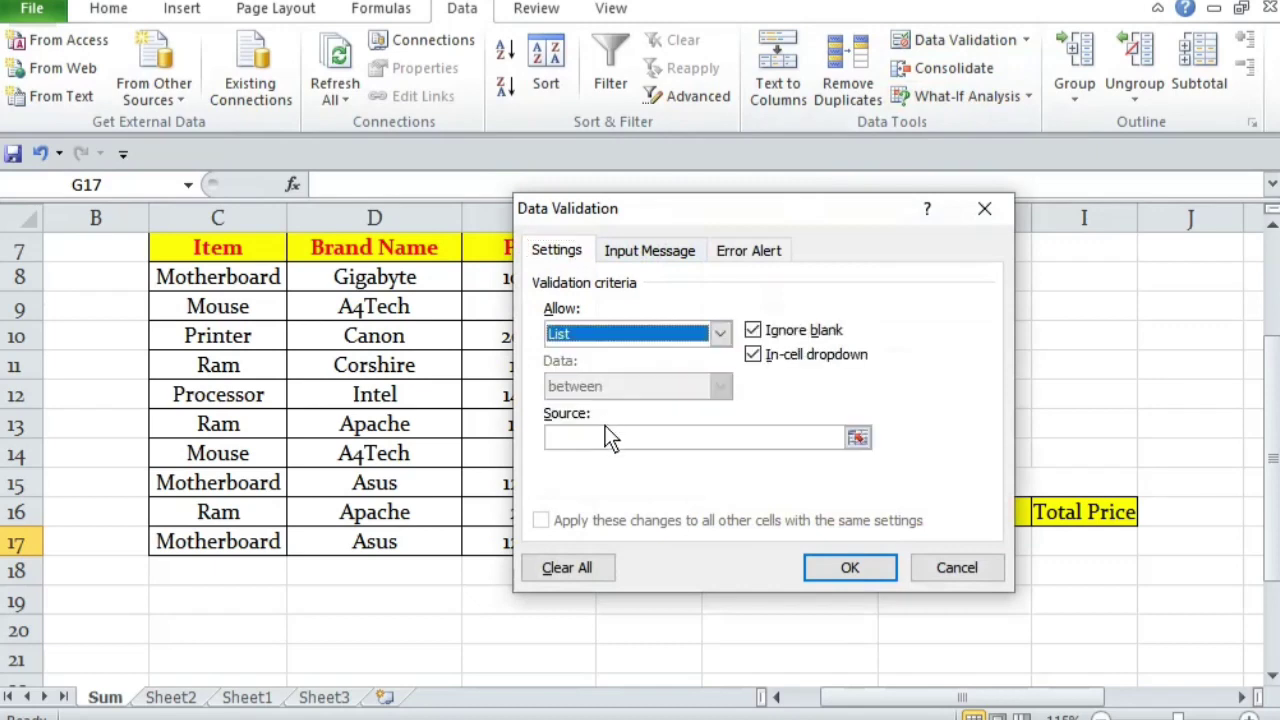
{"action": "left_click", "coordinate": [857, 438]}
{"action": "left_click_drag", "start_coordinate": [262, 292], "coordinate": [271, 555]}
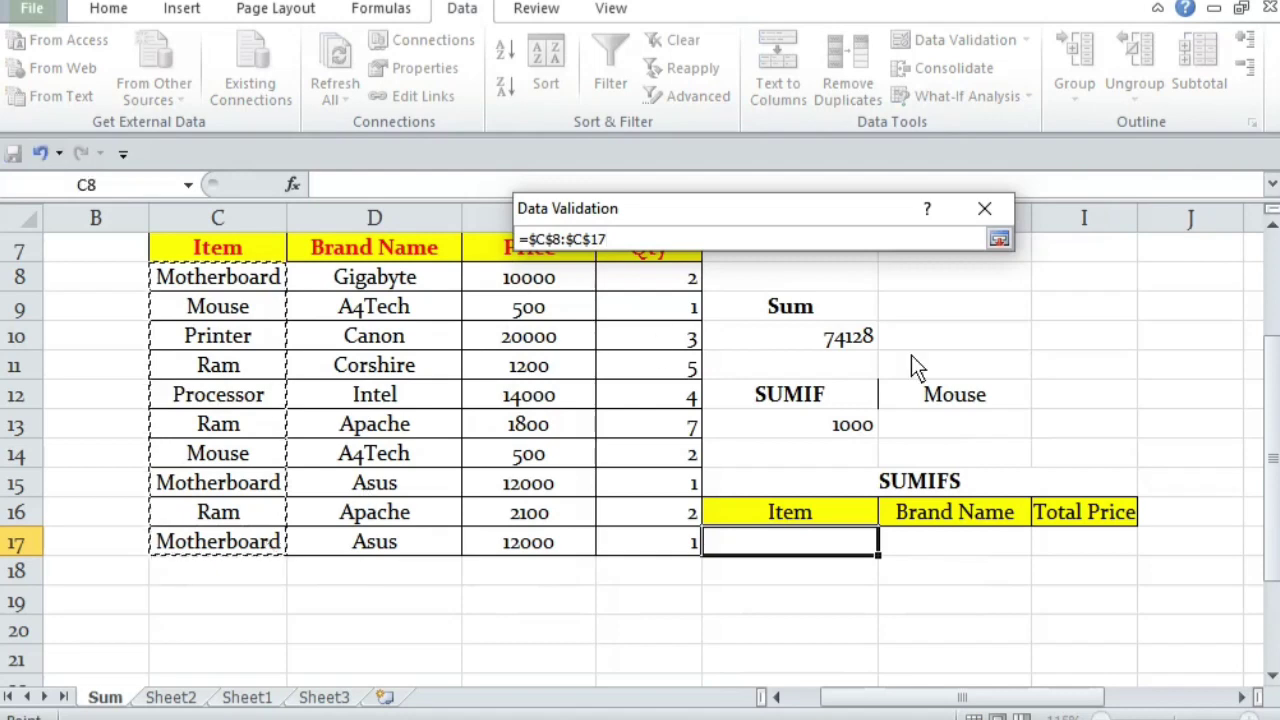
{"action": "left_click", "coordinate": [999, 240]}
{"action": "left_click", "coordinate": [864, 562]}
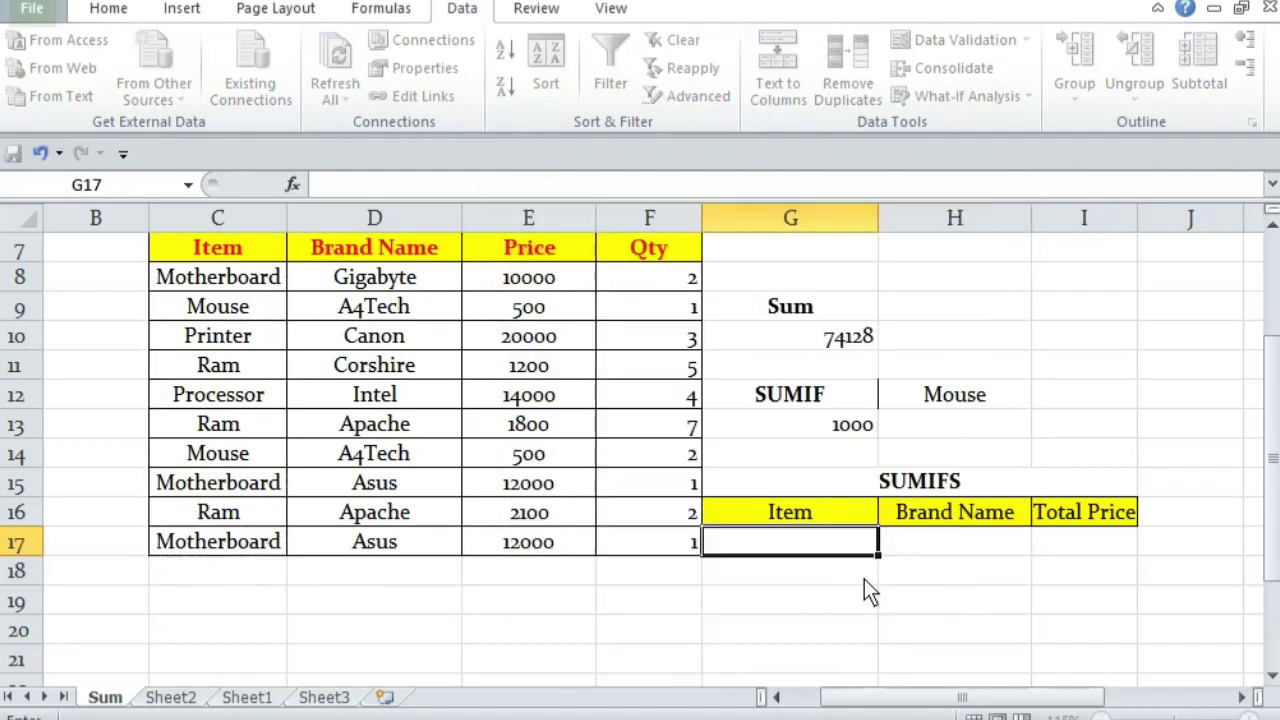
Step: Add a List data validation to H17 with the brand names in =$D$8:$D$17 as its source
{"action": "left_click", "coordinate": [957, 548]}
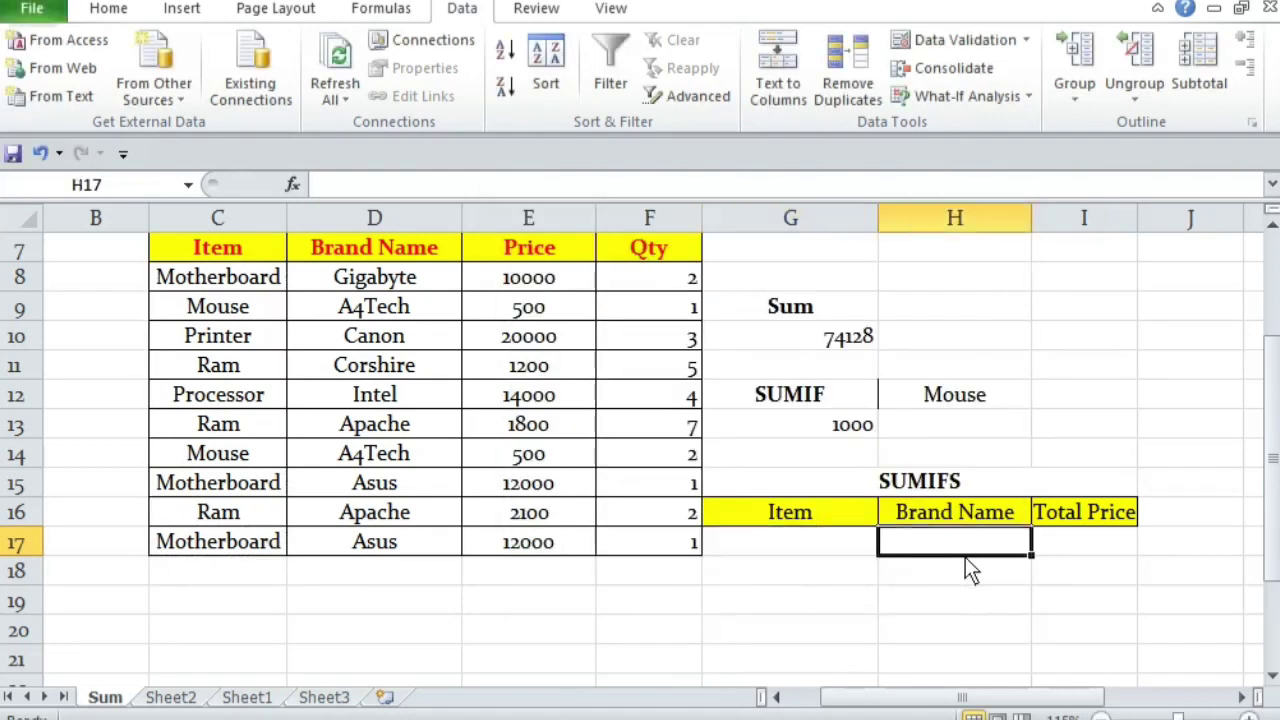
{"action": "left_click", "coordinate": [940, 42]}
{"action": "left_click", "coordinate": [680, 333]}
{"action": "left_click", "coordinate": [595, 407]}
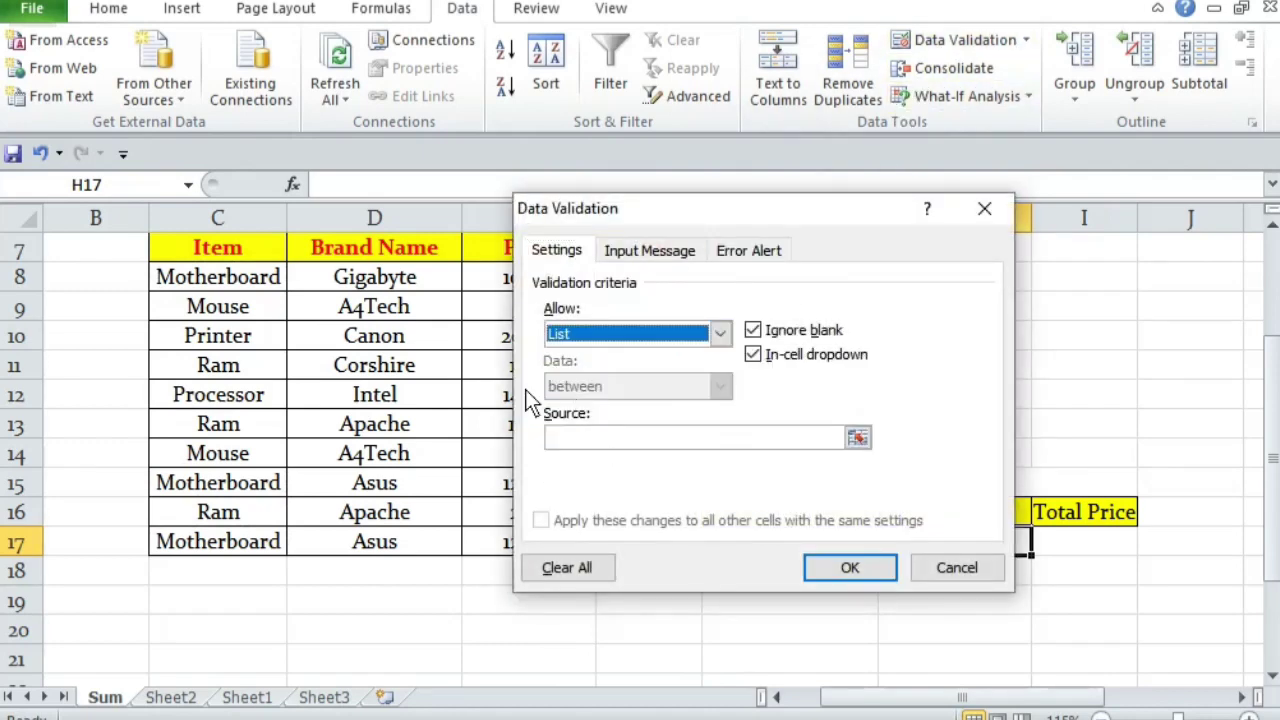
{"action": "left_click", "coordinate": [608, 437]}
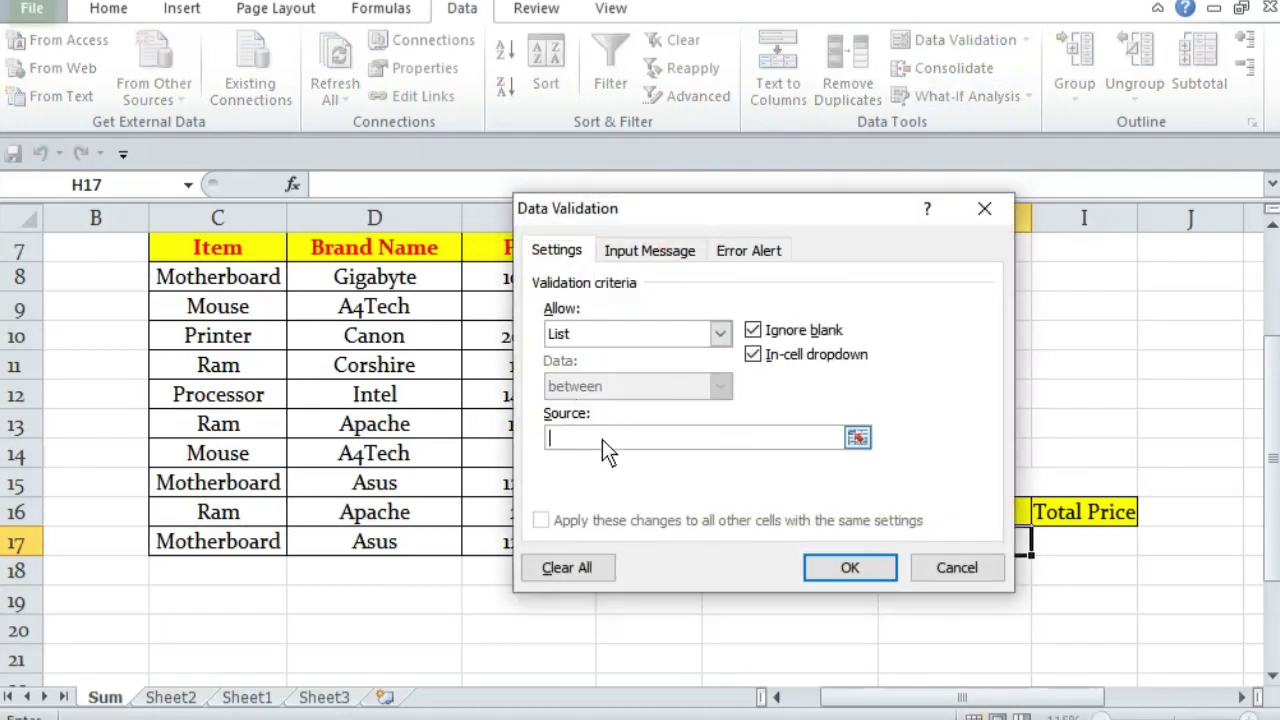
{"action": "left_click", "coordinate": [857, 438]}
{"action": "left_click_drag", "start_coordinate": [407, 287], "coordinate": [410, 542]}
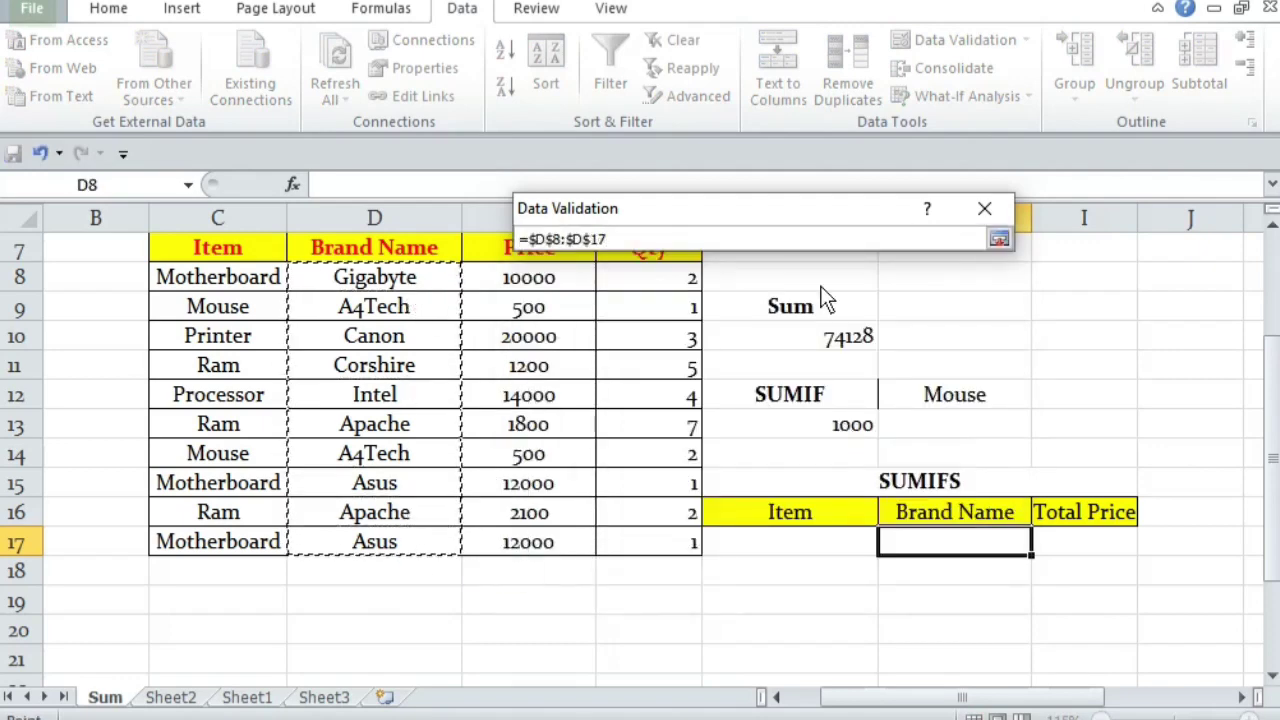
{"action": "left_click", "coordinate": [999, 239]}
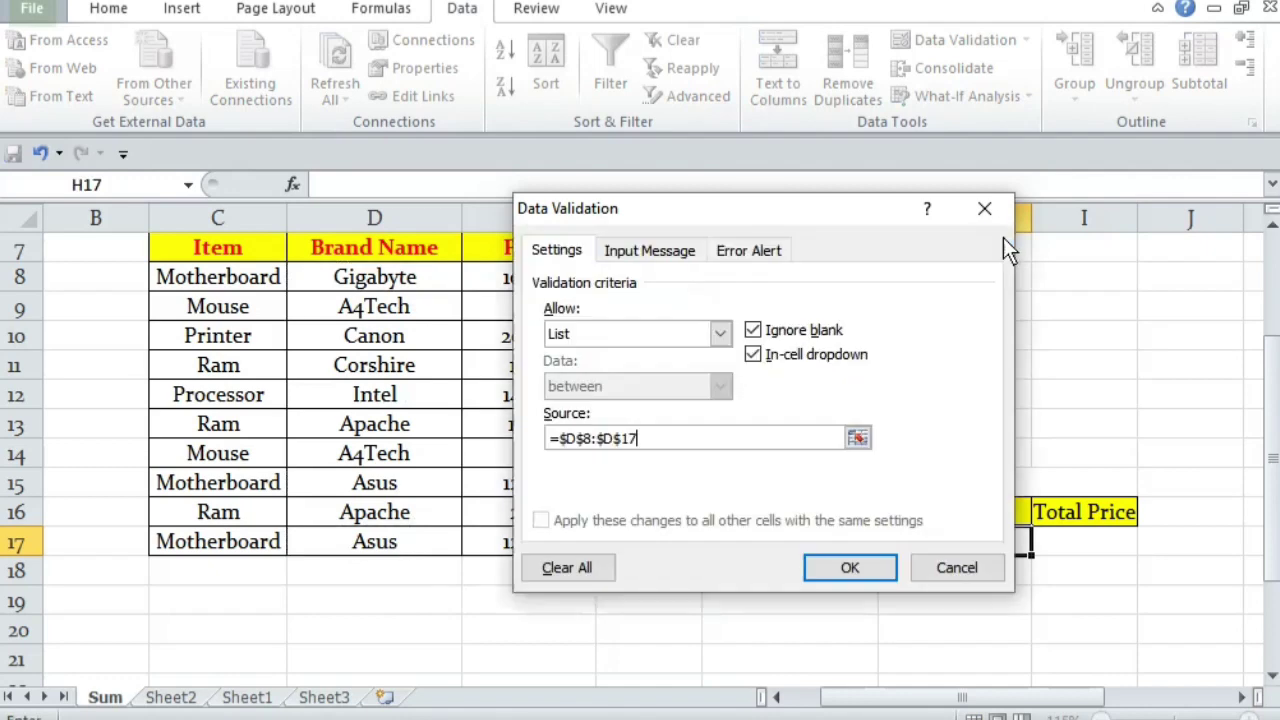
{"action": "left_click", "coordinate": [861, 565]}
Step: Choose Motherboard as the item in G17 and Gigabyte as the brand name in H17
{"action": "left_click", "coordinate": [830, 553]}
{"action": "left_click", "coordinate": [889, 545]}
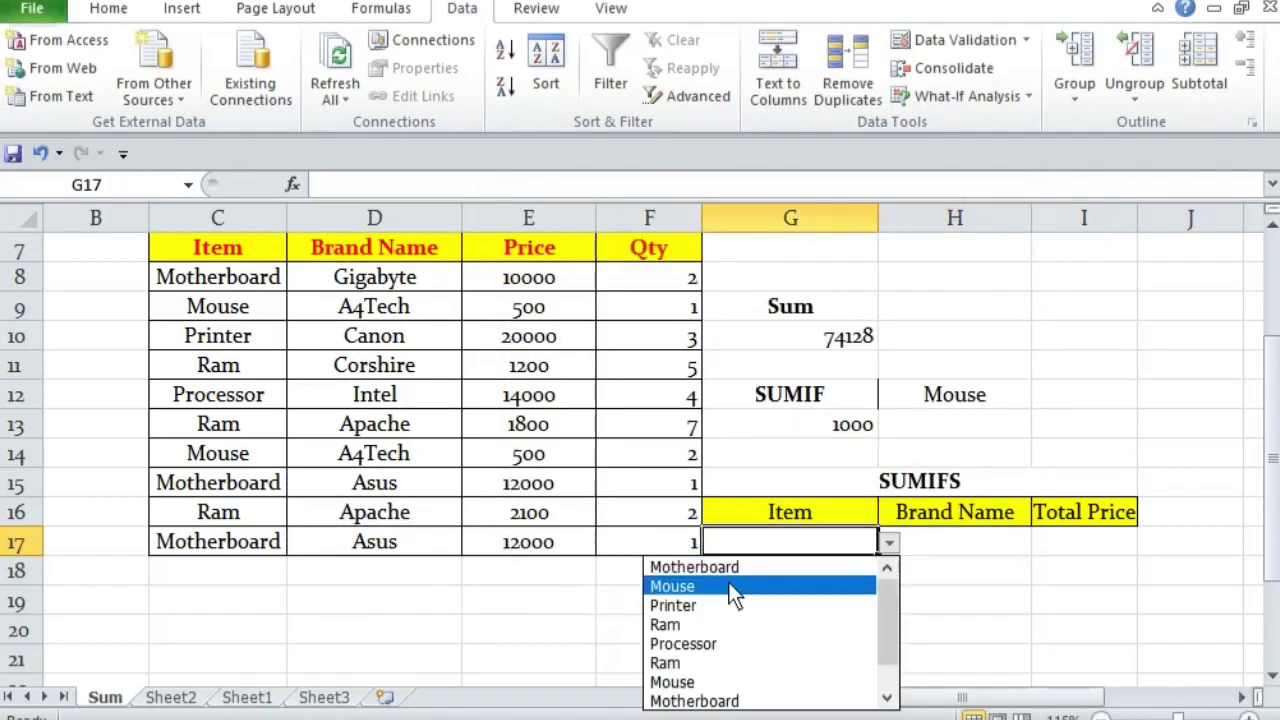
{"action": "left_click", "coordinate": [728, 565]}
{"action": "left_click", "coordinate": [999, 546]}
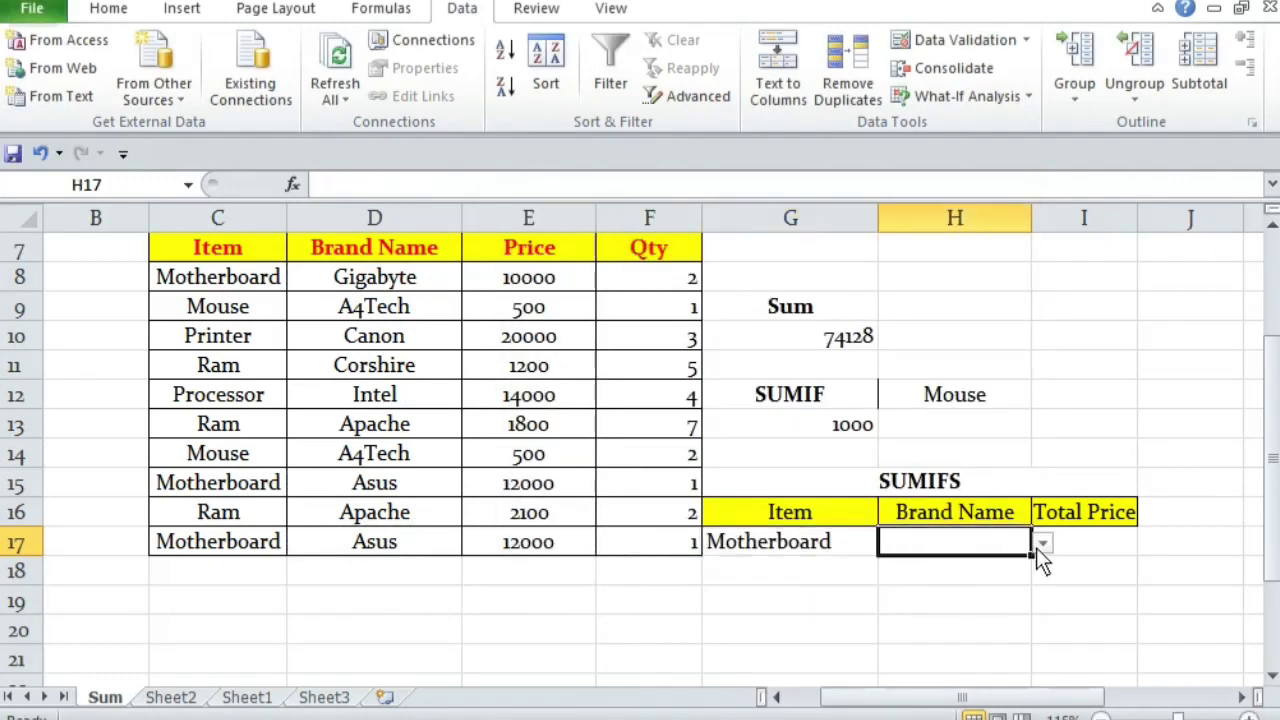
{"action": "left_click", "coordinate": [1041, 544]}
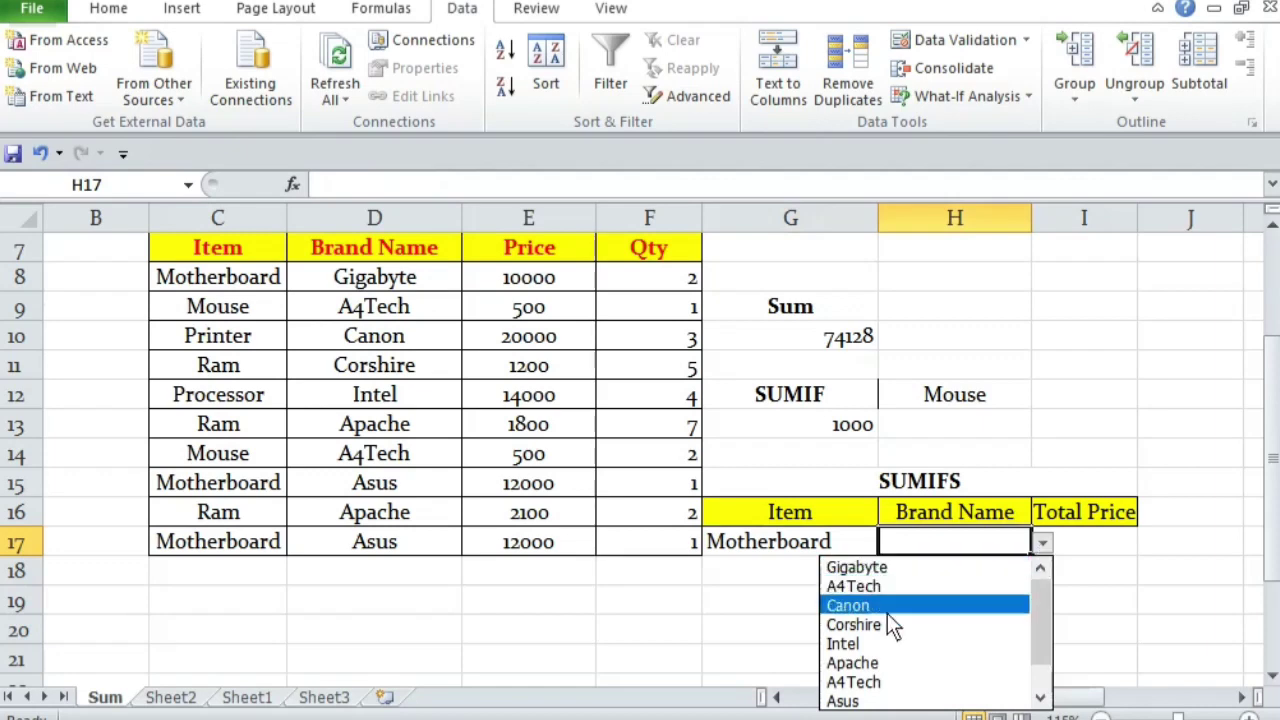
{"action": "left_click", "coordinate": [865, 567]}
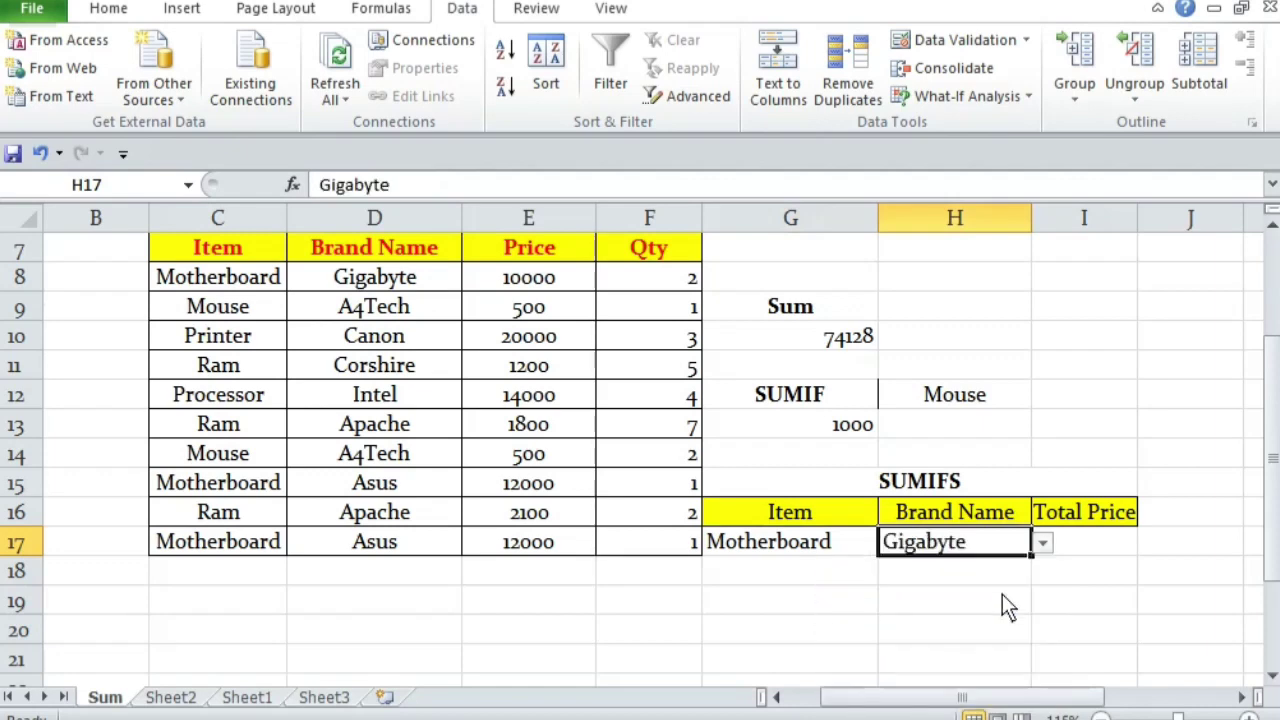
{"action": "left_click", "coordinate": [824, 547]}
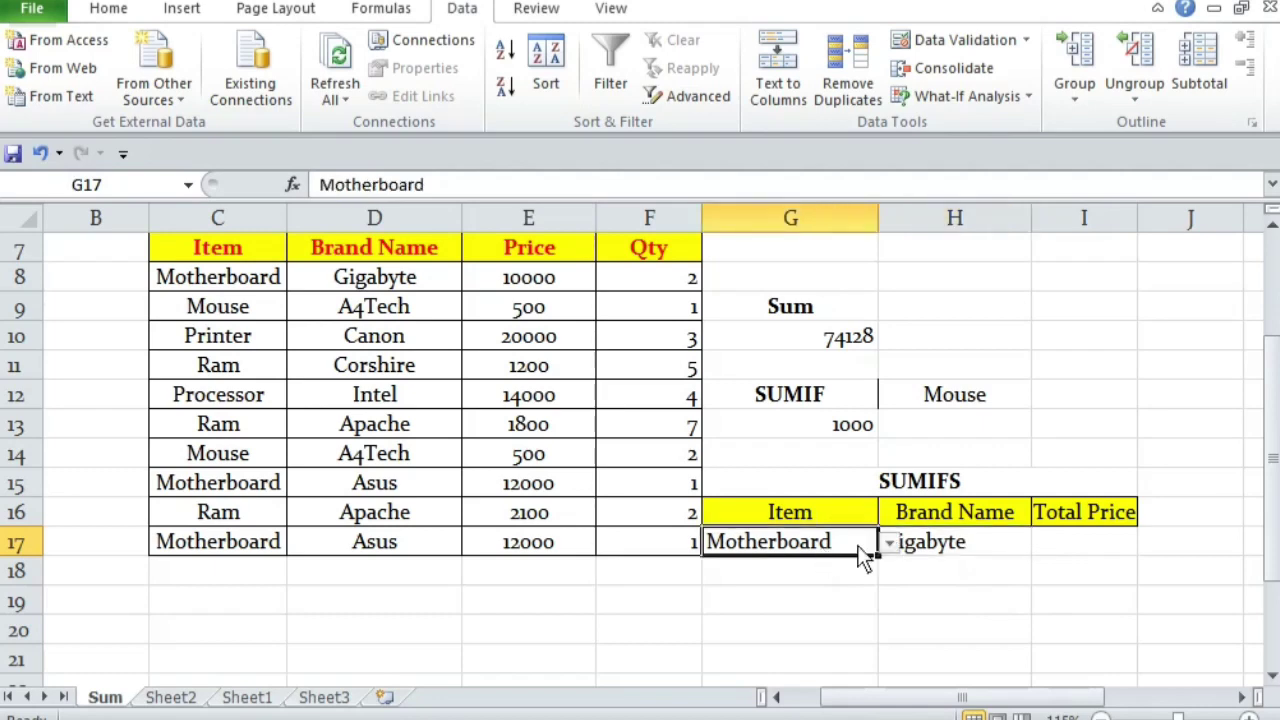
{"action": "left_click", "coordinate": [936, 548]}
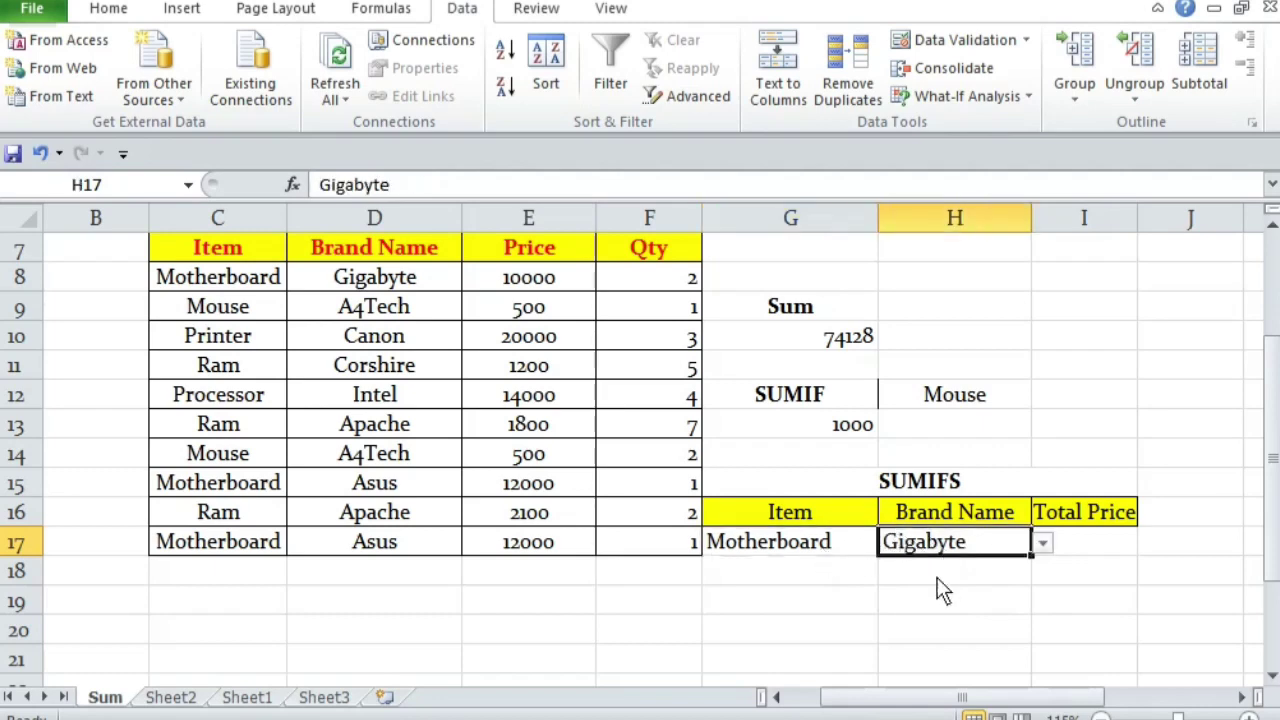
{"action": "left_click", "coordinate": [1087, 556]}
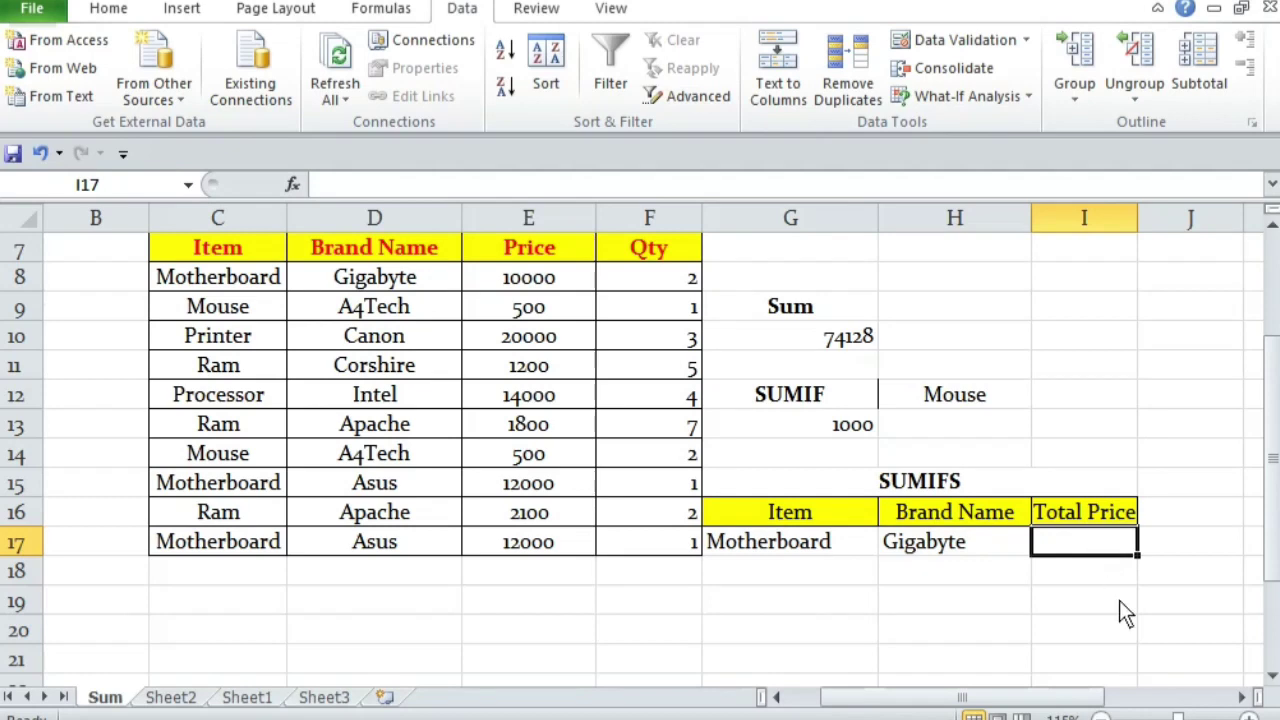
{"action": "key", "text": "Left"}
{"action": "key", "text": "Left"}
{"action": "key", "text": "Right"}
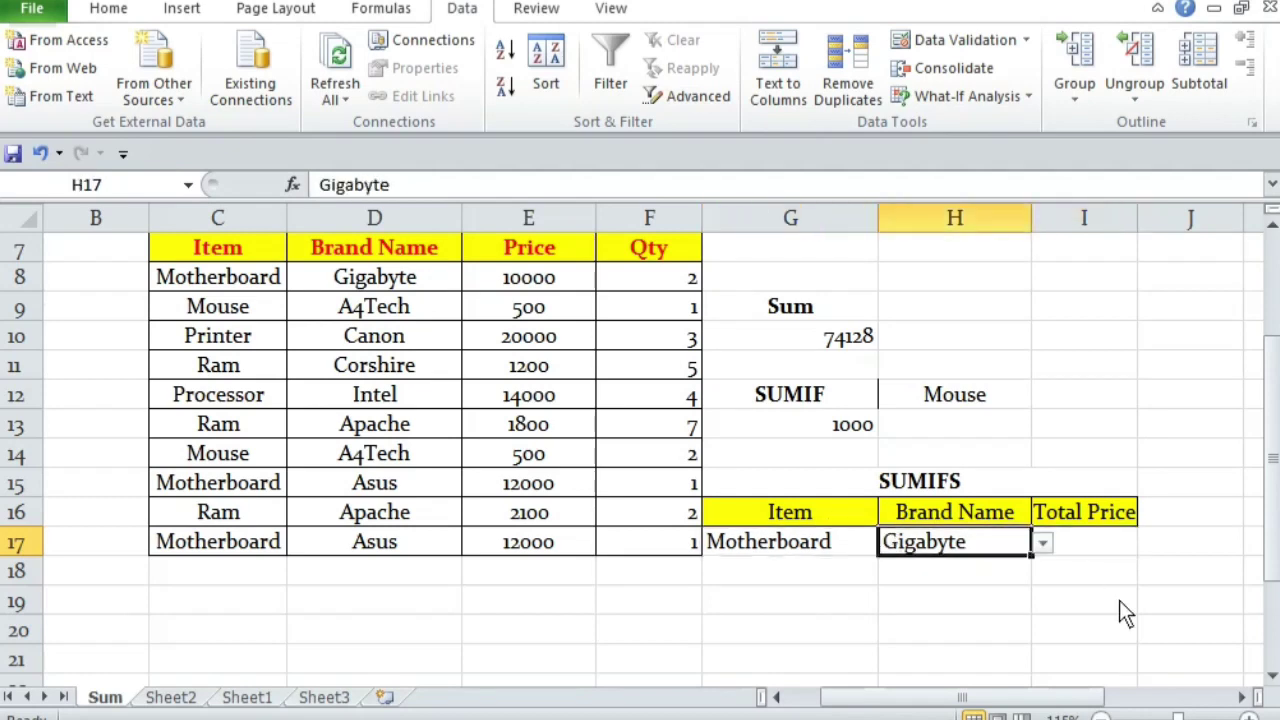
{"action": "key", "text": "Right"}
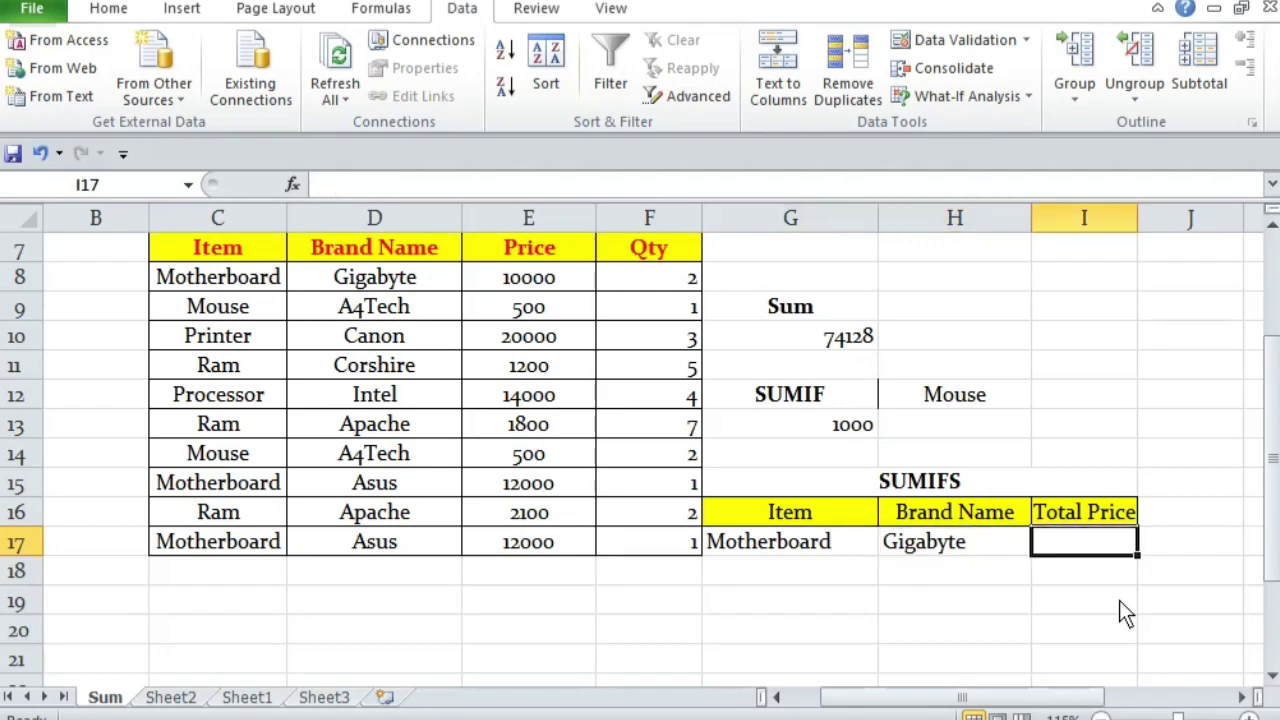
Step: Start a SUMIFS formula in I17 under Total Price and open its Function Arguments dialog
{"action": "left_click_drag", "start_coordinate": [914, 697], "coordinate": [950, 706]}
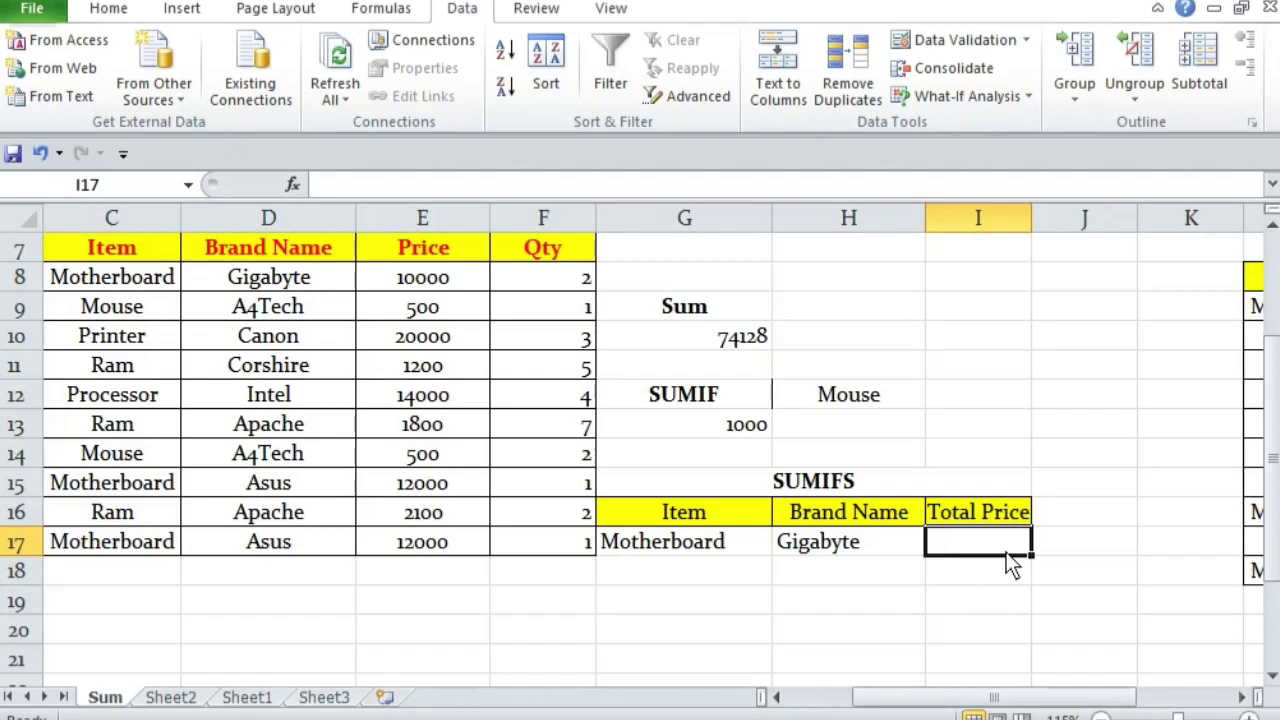
{"action": "type", "text": "=s"}
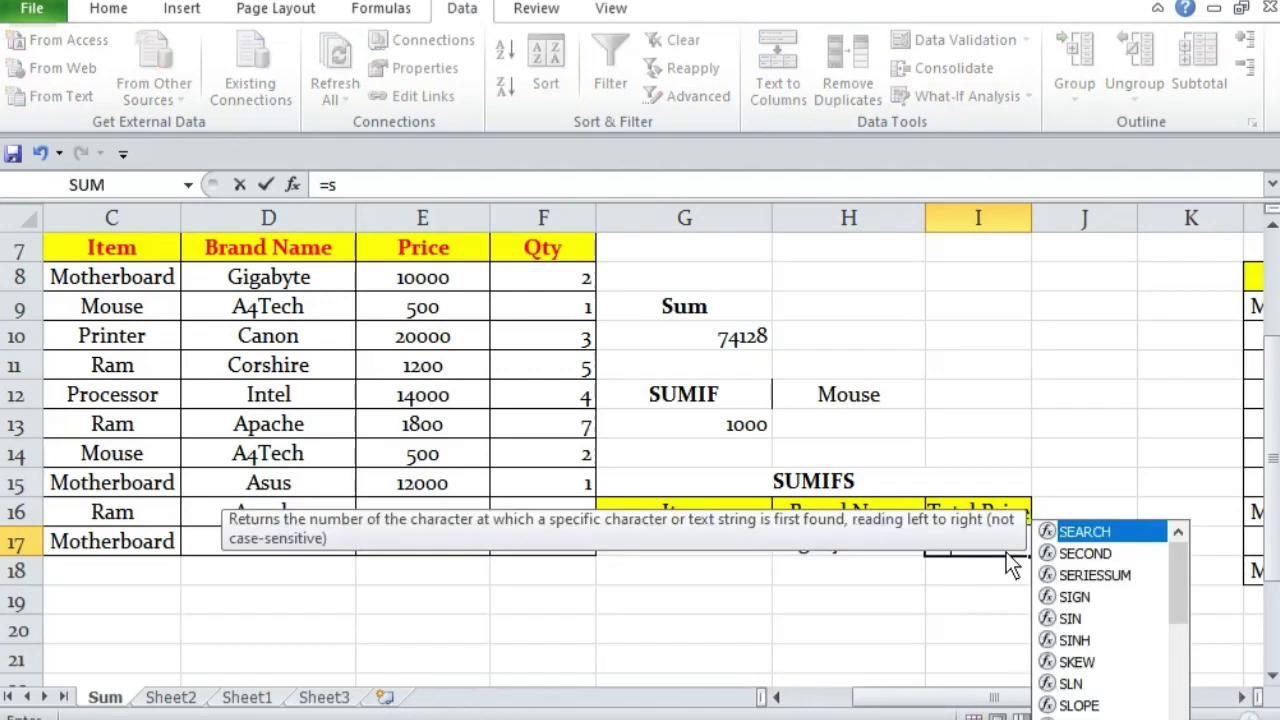
{"action": "type", "text": "umfis"}
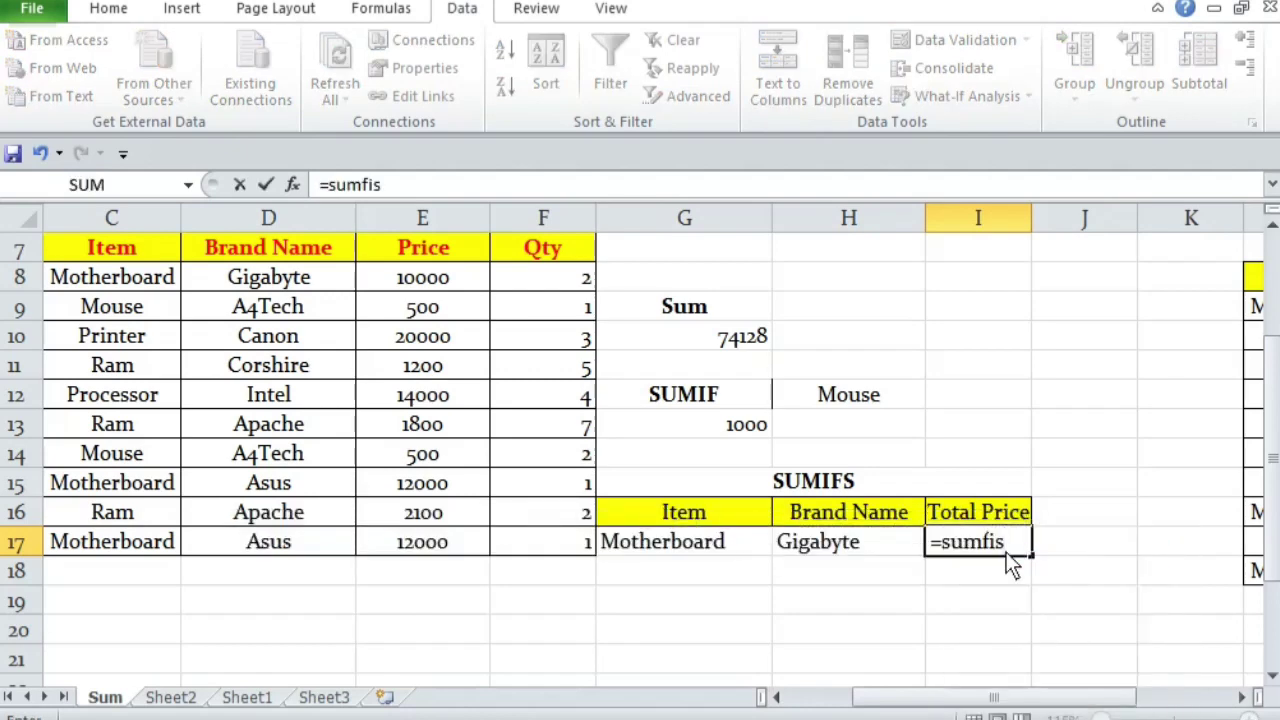
{"action": "key", "text": "BackSpace"}
{"action": "key", "text": "BackSpace"}
{"action": "key", "text": "BackSpace"}
{"action": "type", "text": "ifs"}
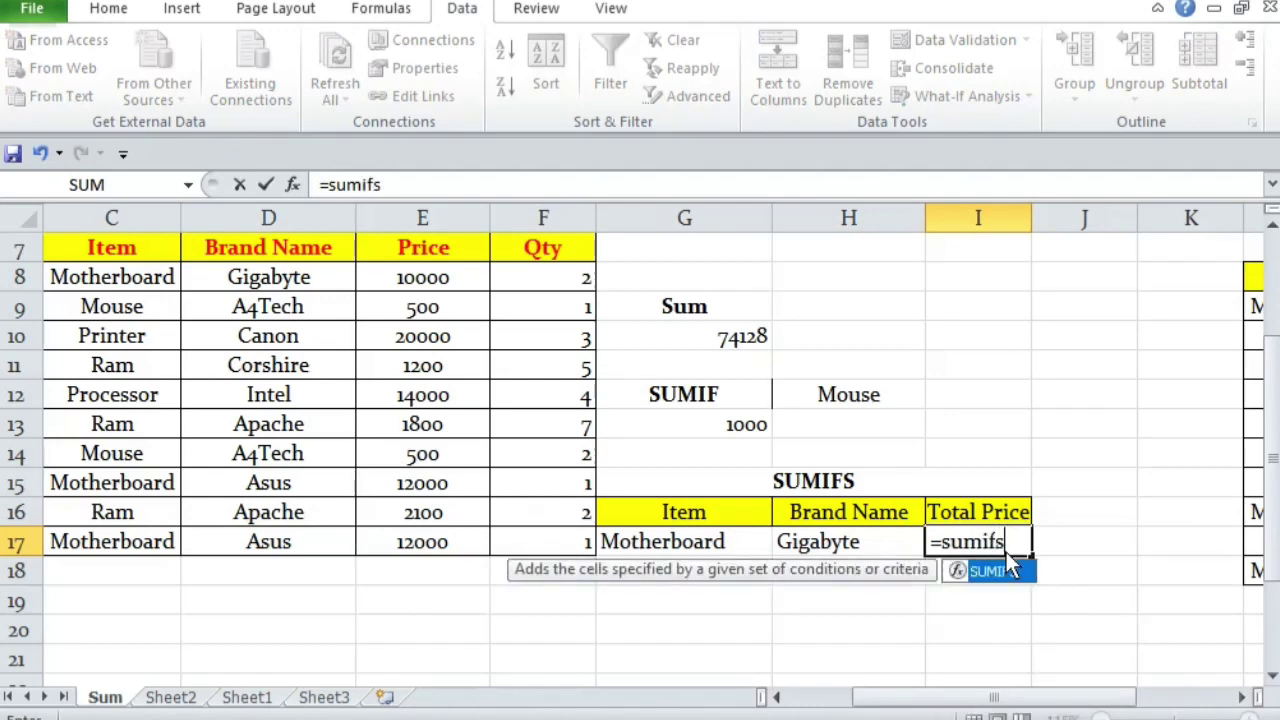
{"action": "key", "text": "Tab"}
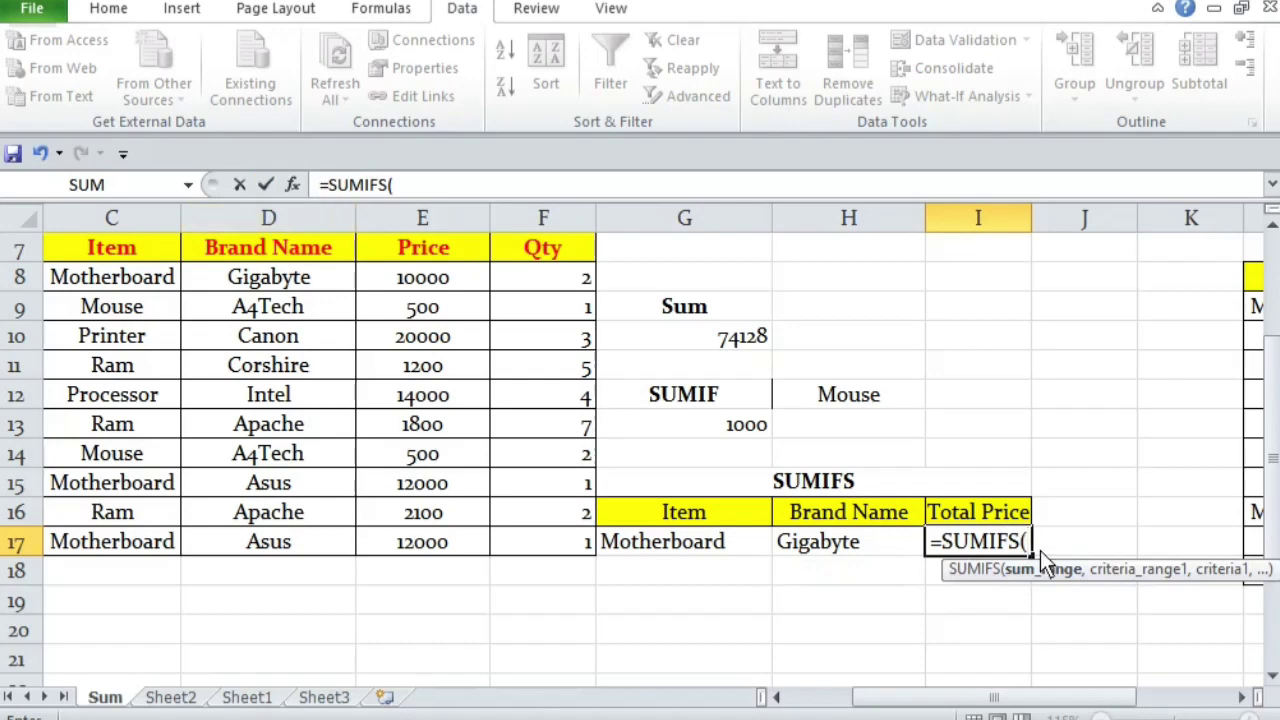
{"action": "left_click", "coordinate": [292, 185]}
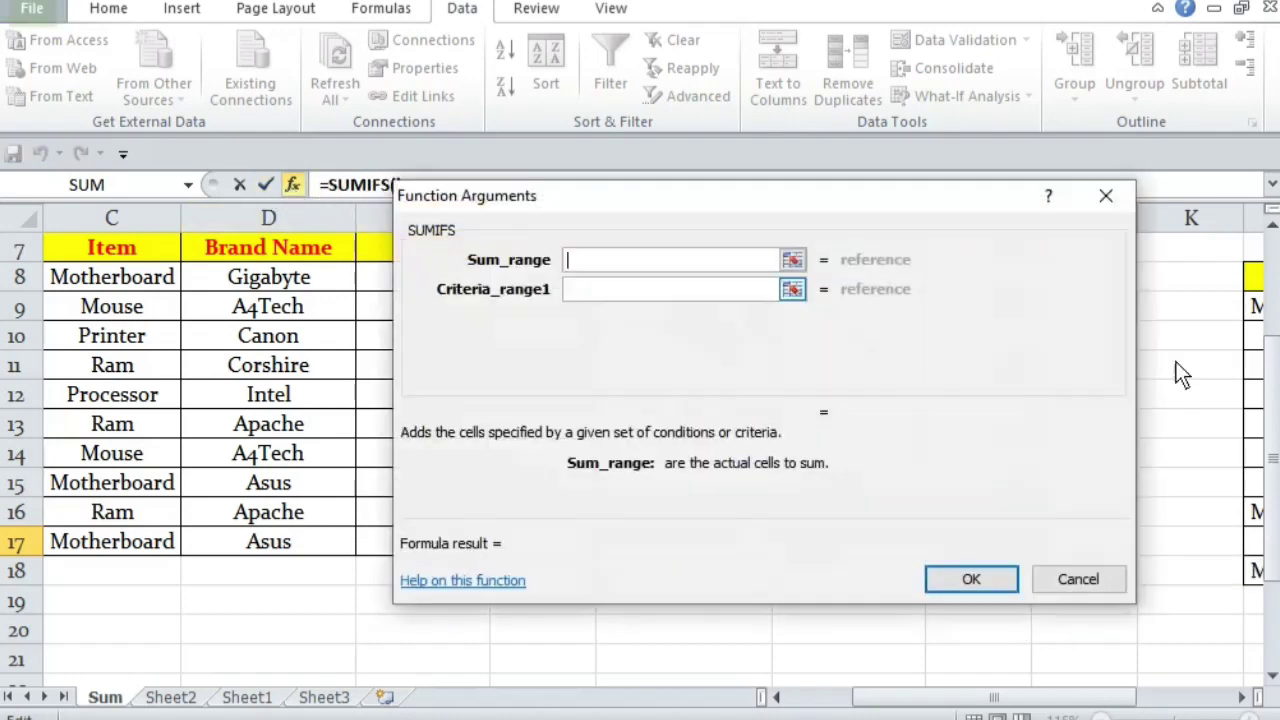
Step: Set the Sum_range of the SUMIFS function to the prices in E8:E17
{"action": "left_click_drag", "start_coordinate": [649, 206], "coordinate": [886, 241]}
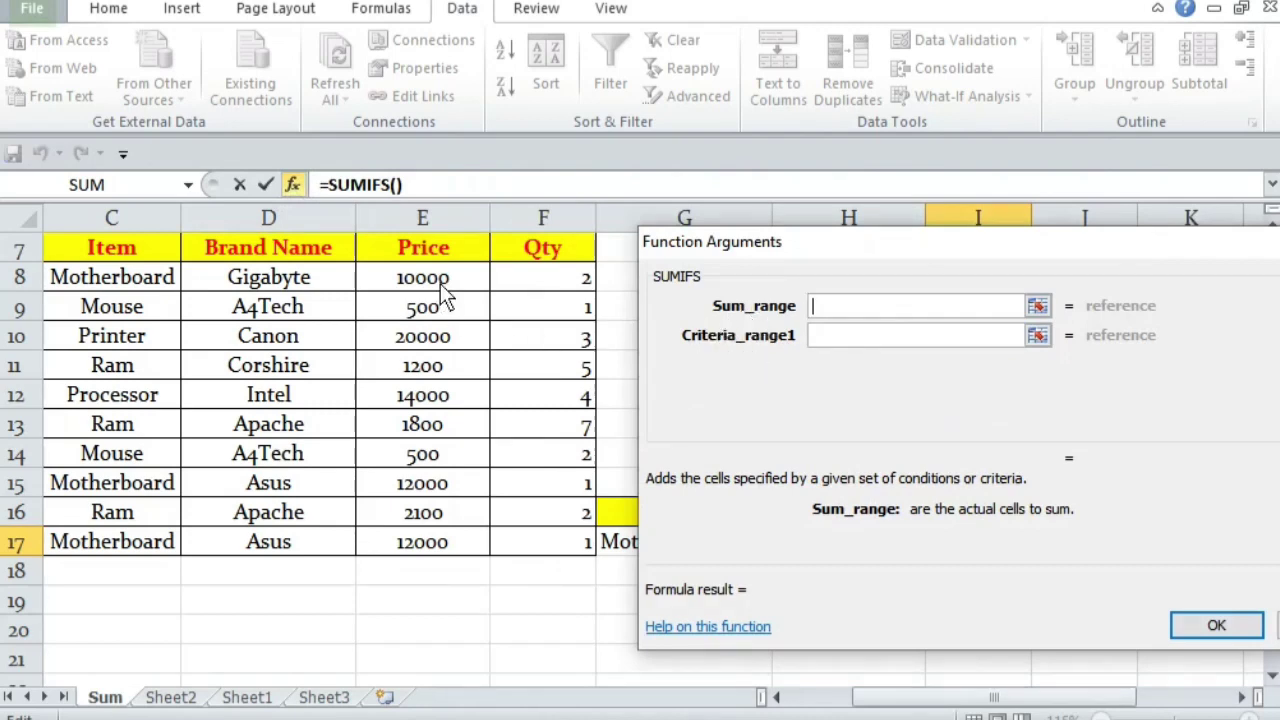
{"action": "left_click_drag", "start_coordinate": [440, 281], "coordinate": [447, 541]}
{"action": "left_click", "coordinate": [815, 337]}
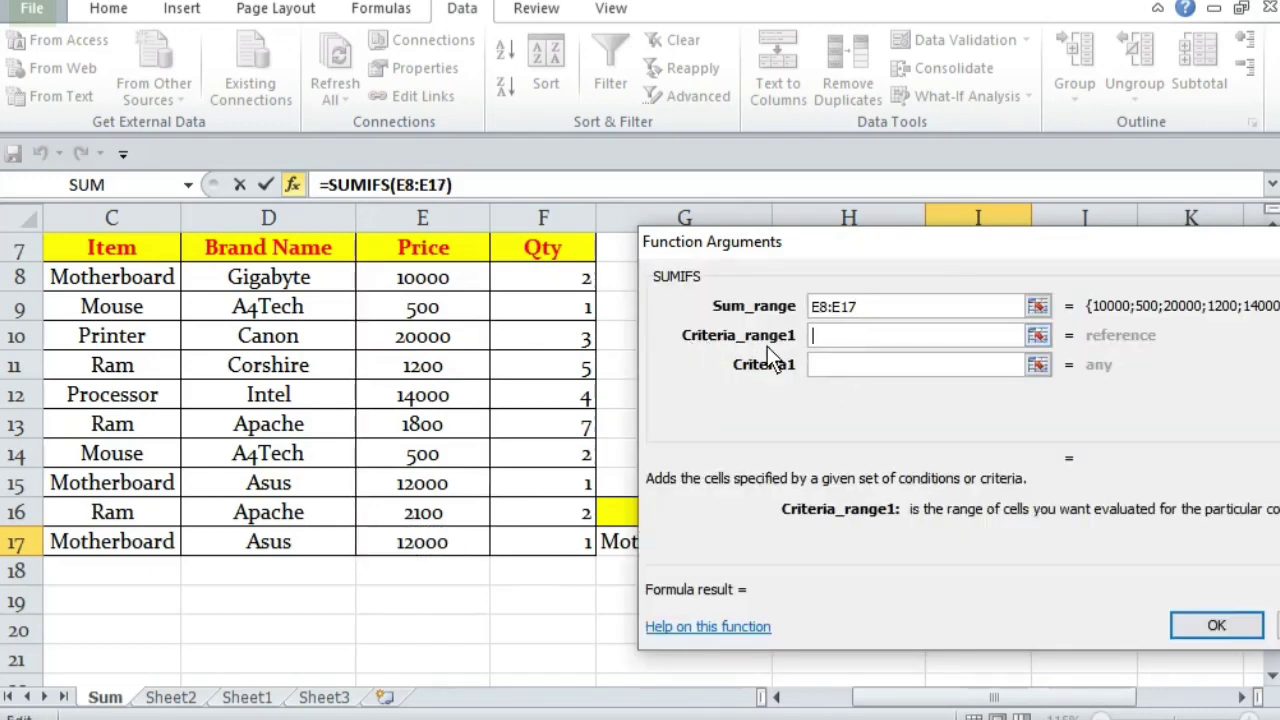
{"action": "left_click_drag", "start_coordinate": [872, 247], "coordinate": [1018, 226]}
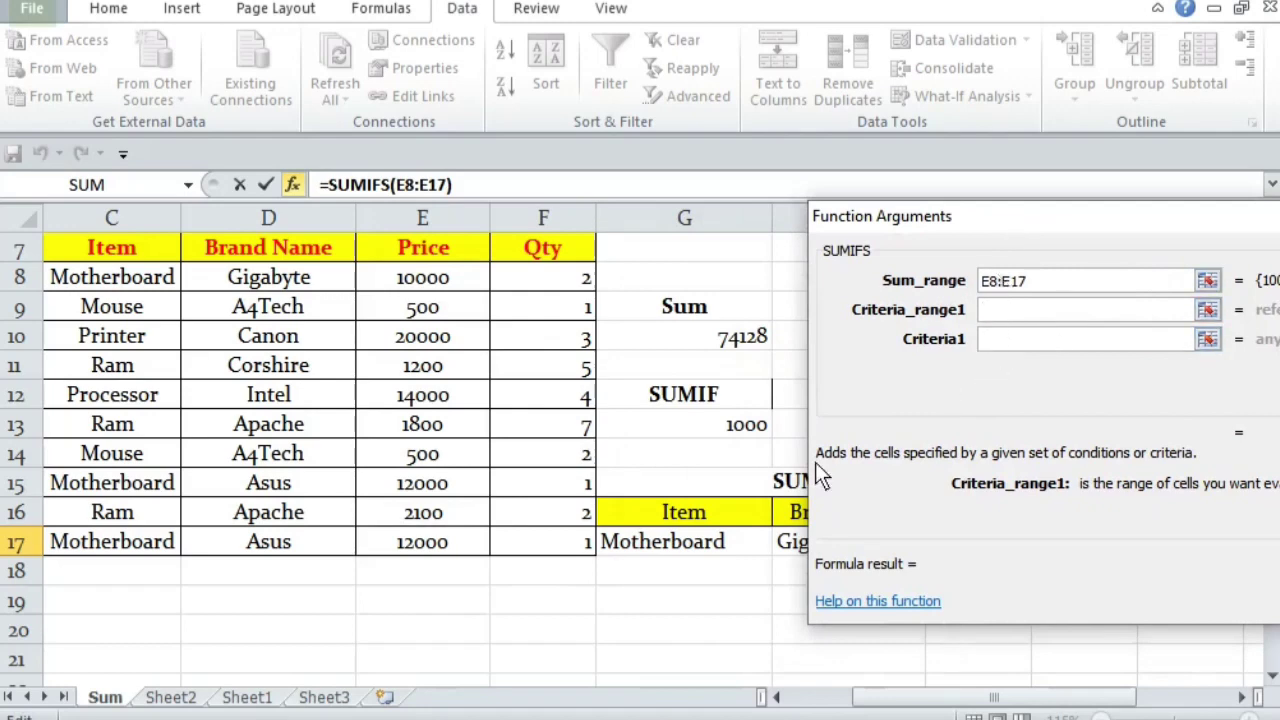
{"action": "left_click", "coordinate": [679, 544]}
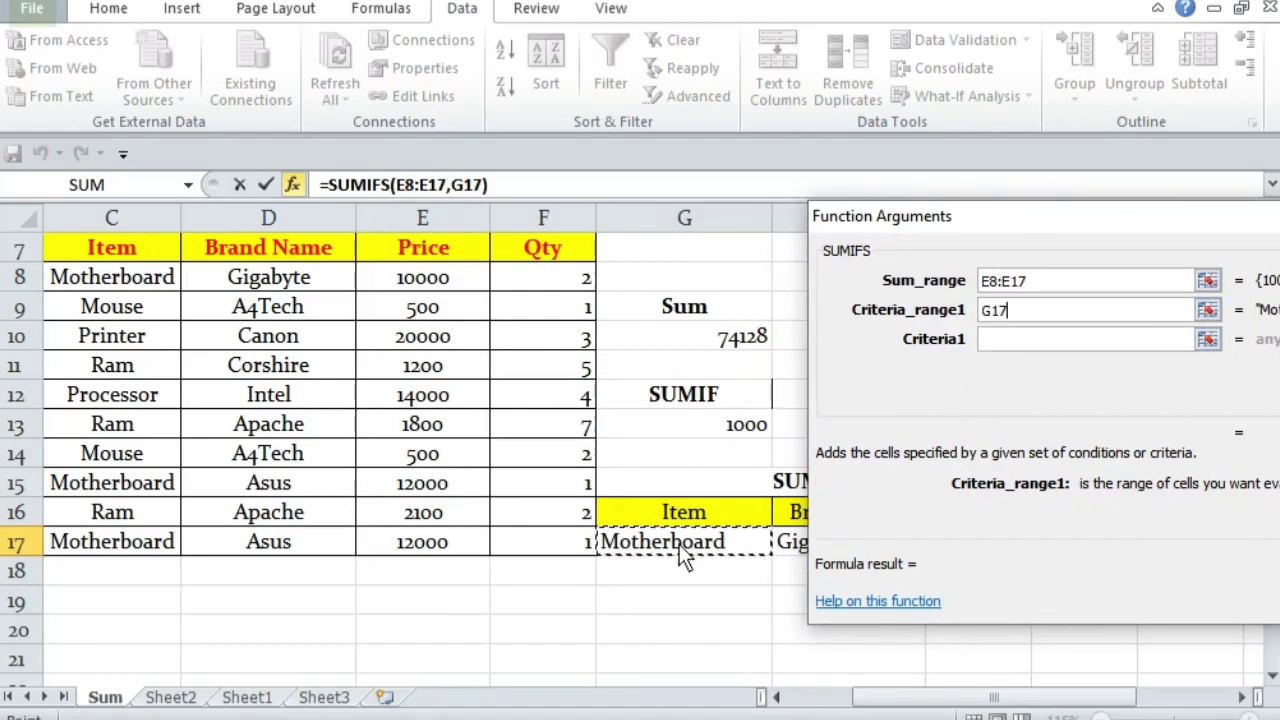
{"action": "left_click", "coordinate": [1032, 316]}
{"action": "key", "text": "BackSpace"}
{"action": "key", "text": "BackSpace"}
{"action": "key", "text": "BackSpace"}
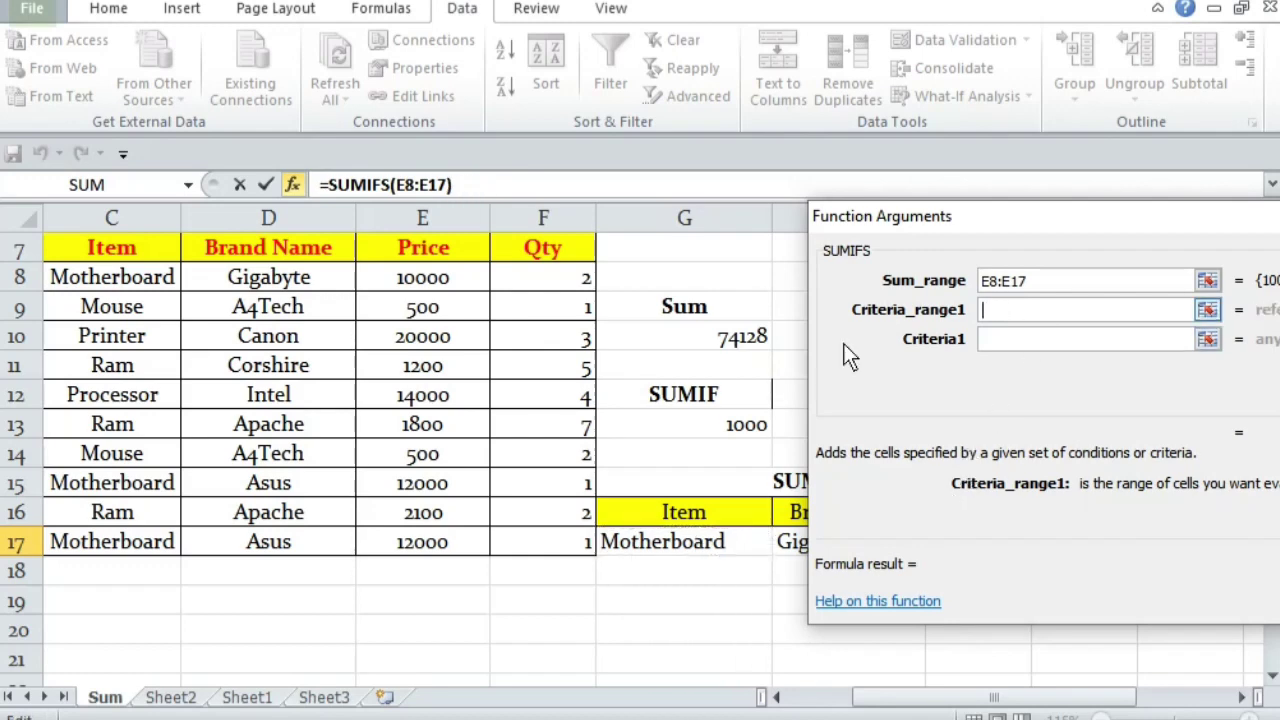
Step: Set Criteria_range1 to the items in C8:C17 and Criteria1 to the chosen item in G17
{"action": "left_click_drag", "start_coordinate": [900, 697], "coordinate": [790, 692]}
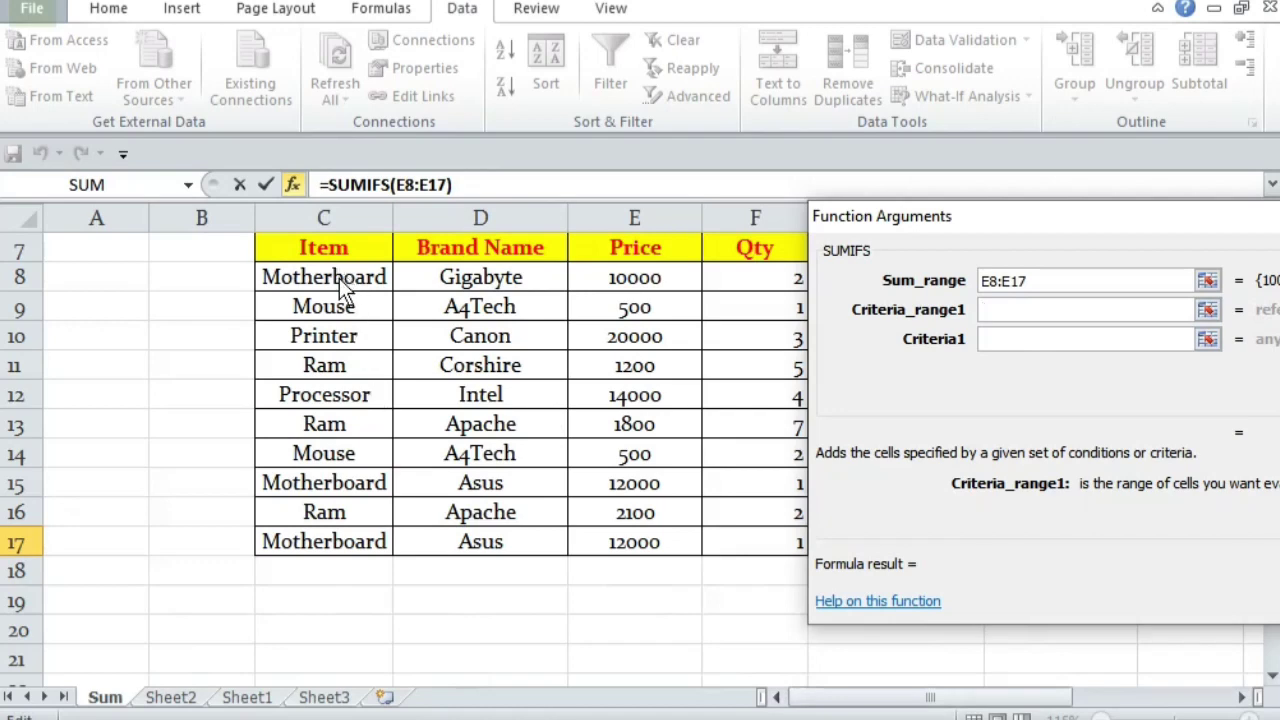
{"action": "left_click_drag", "start_coordinate": [339, 278], "coordinate": [341, 543]}
{"action": "left_click", "coordinate": [993, 343]}
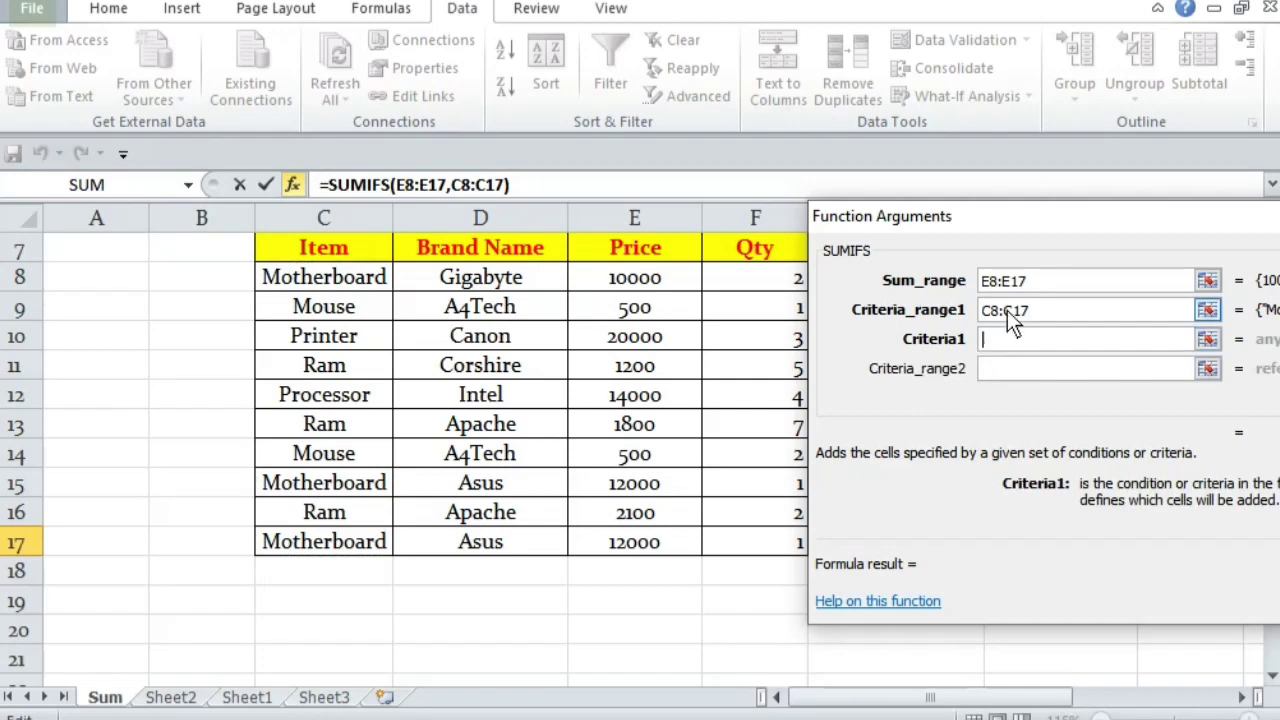
{"action": "left_click_drag", "start_coordinate": [997, 229], "coordinate": [425, 65]}
{"action": "left_click", "coordinate": [900, 540]}
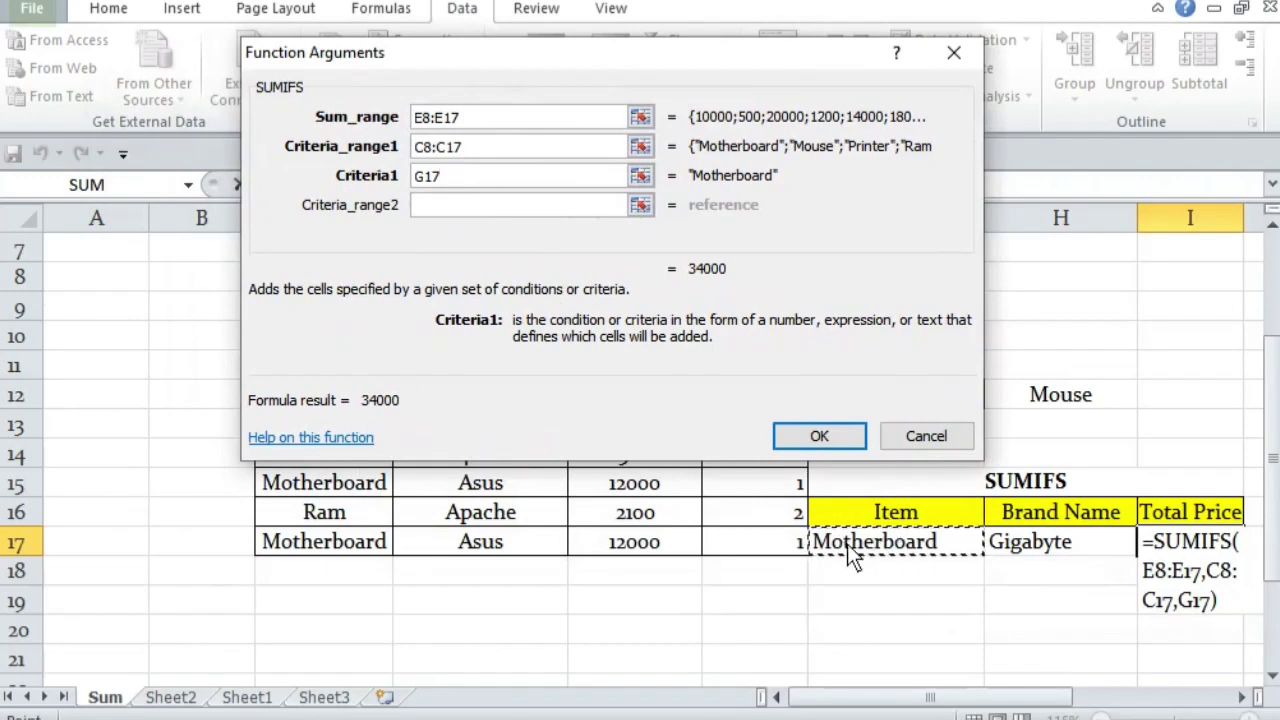
Step: Set Criteria_range2 to the brand names in D8:D17 and Criteria2 to the chosen brand in H17, completing the SUMIFS formula
{"action": "left_click", "coordinate": [440, 205]}
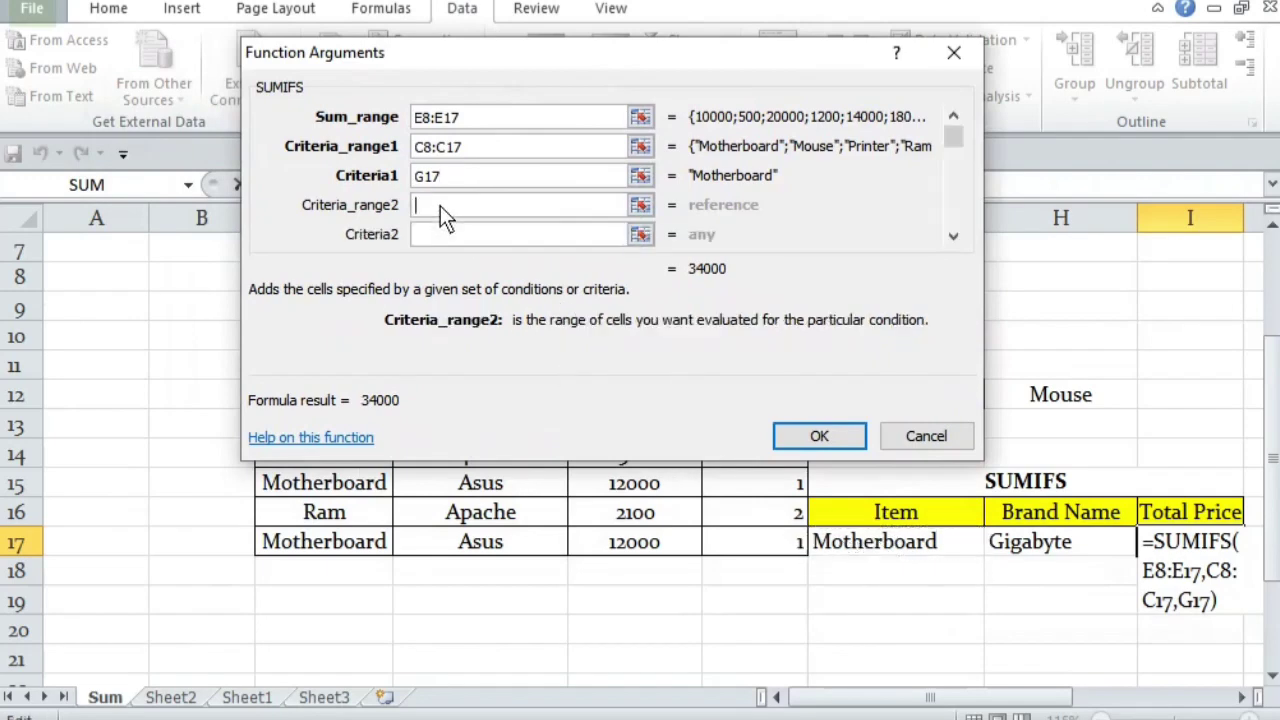
{"action": "left_click_drag", "start_coordinate": [596, 53], "coordinate": [902, 181]}
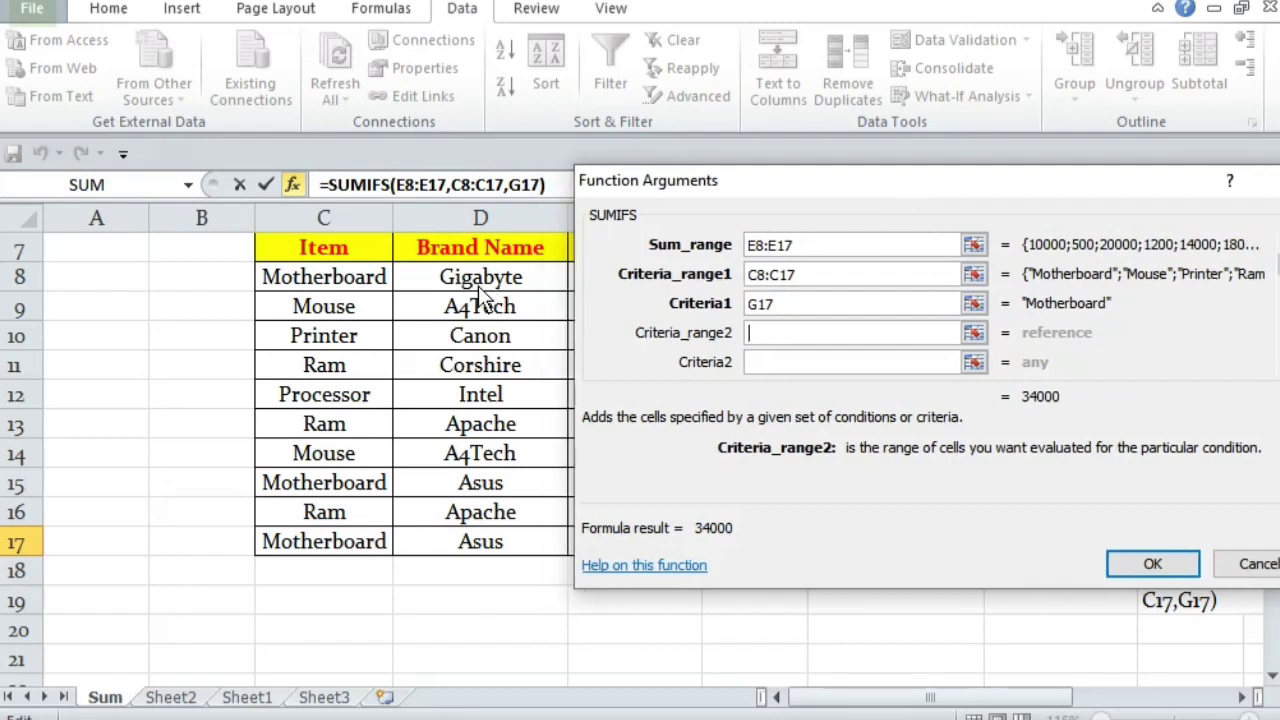
{"action": "left_click_drag", "start_coordinate": [488, 287], "coordinate": [488, 545]}
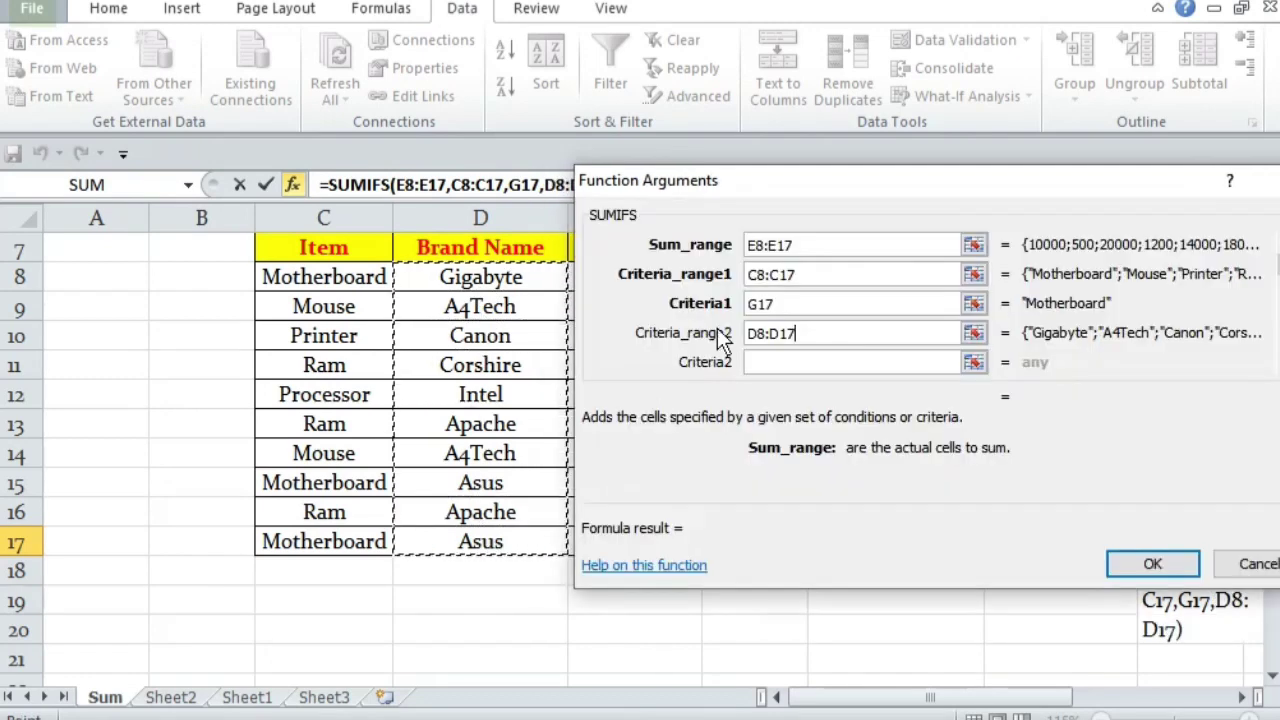
{"action": "left_click", "coordinate": [794, 366]}
{"action": "left_click_drag", "start_coordinate": [885, 197], "coordinate": [411, 70]}
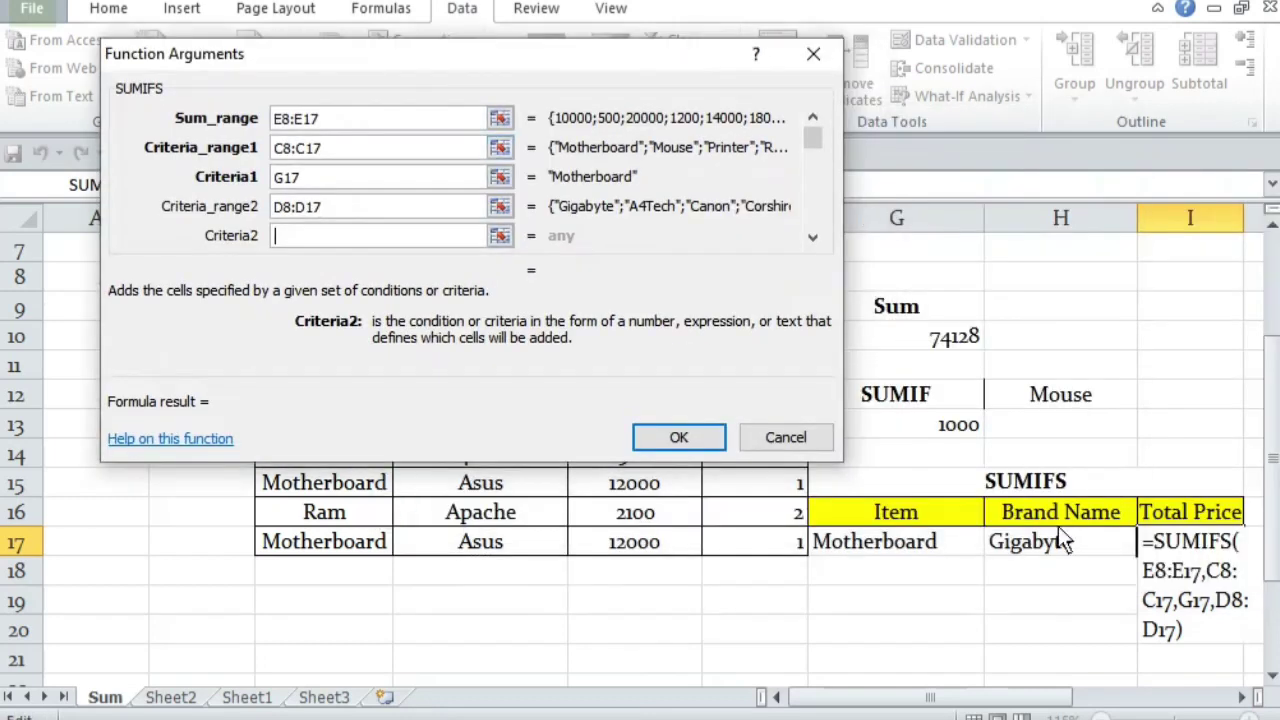
{"action": "left_click", "coordinate": [1066, 546]}
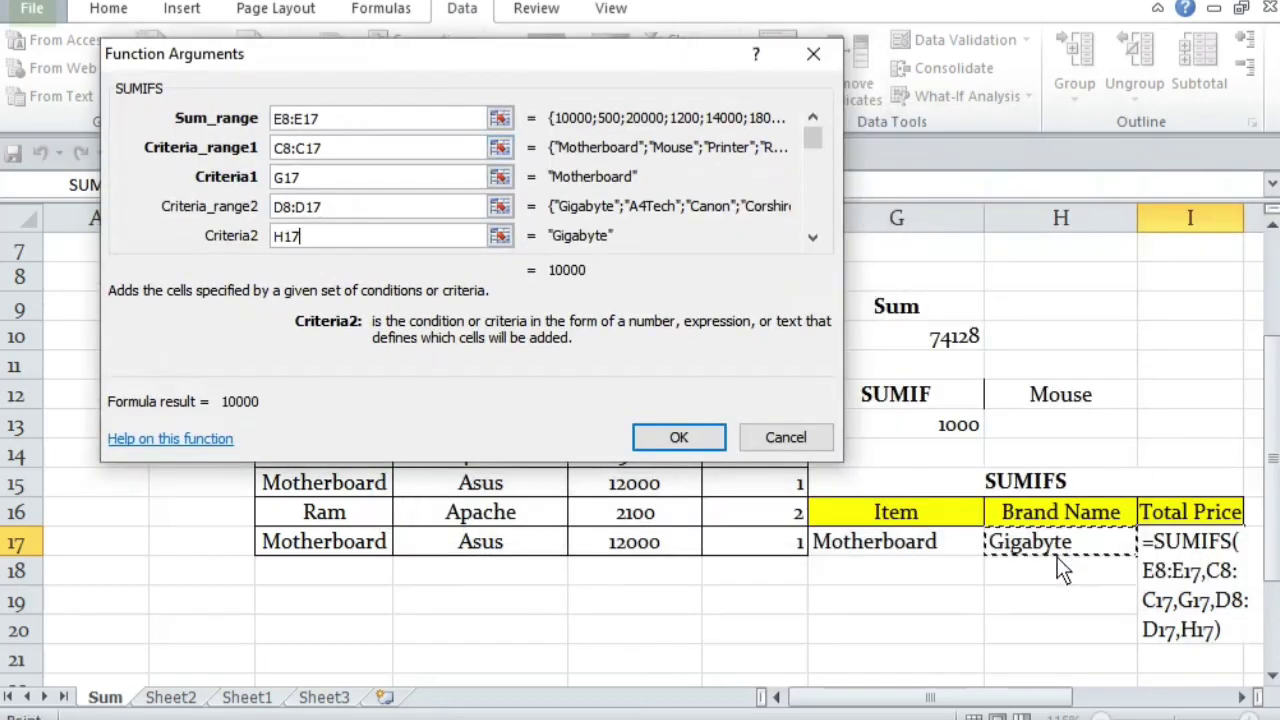
{"action": "left_click", "coordinate": [679, 437]}
{"action": "left_click_drag", "start_coordinate": [918, 703], "coordinate": [943, 703]}
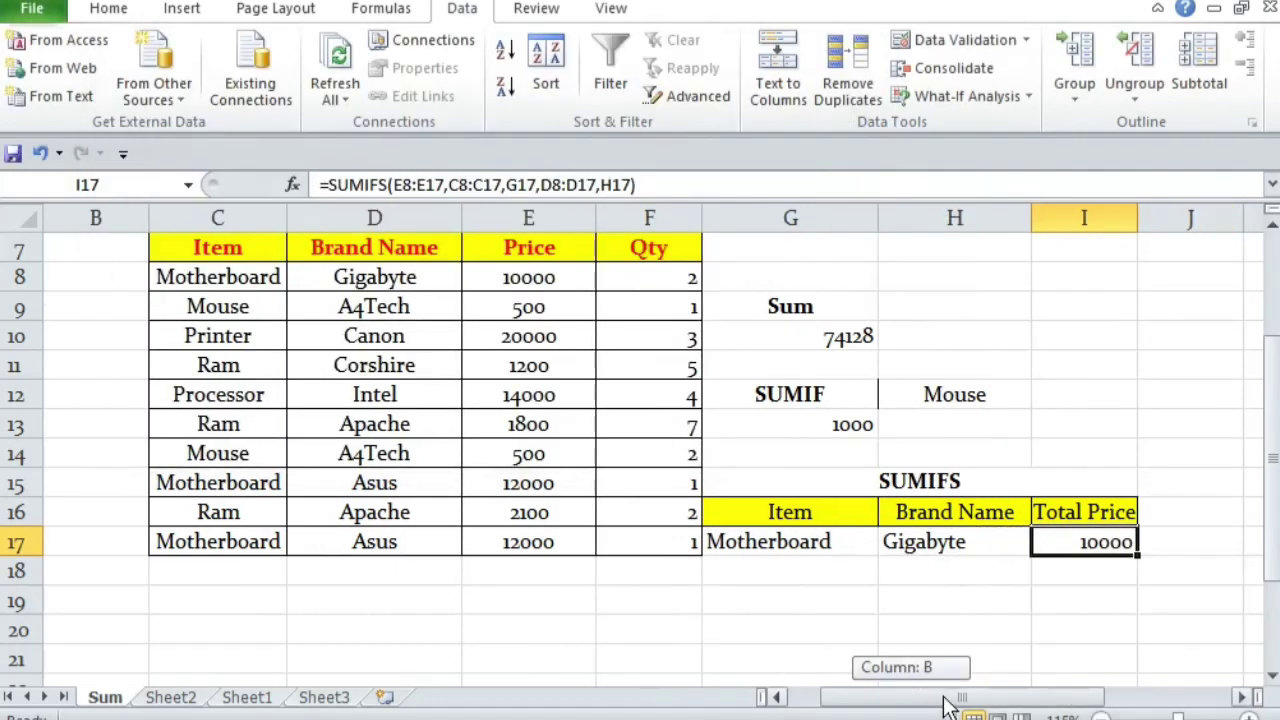
Step: Compare the item, brand and total in G17:I17 with the Motherboard entries in rows 8, 15 and 17 of the table
{"action": "left_click", "coordinate": [804, 539]}
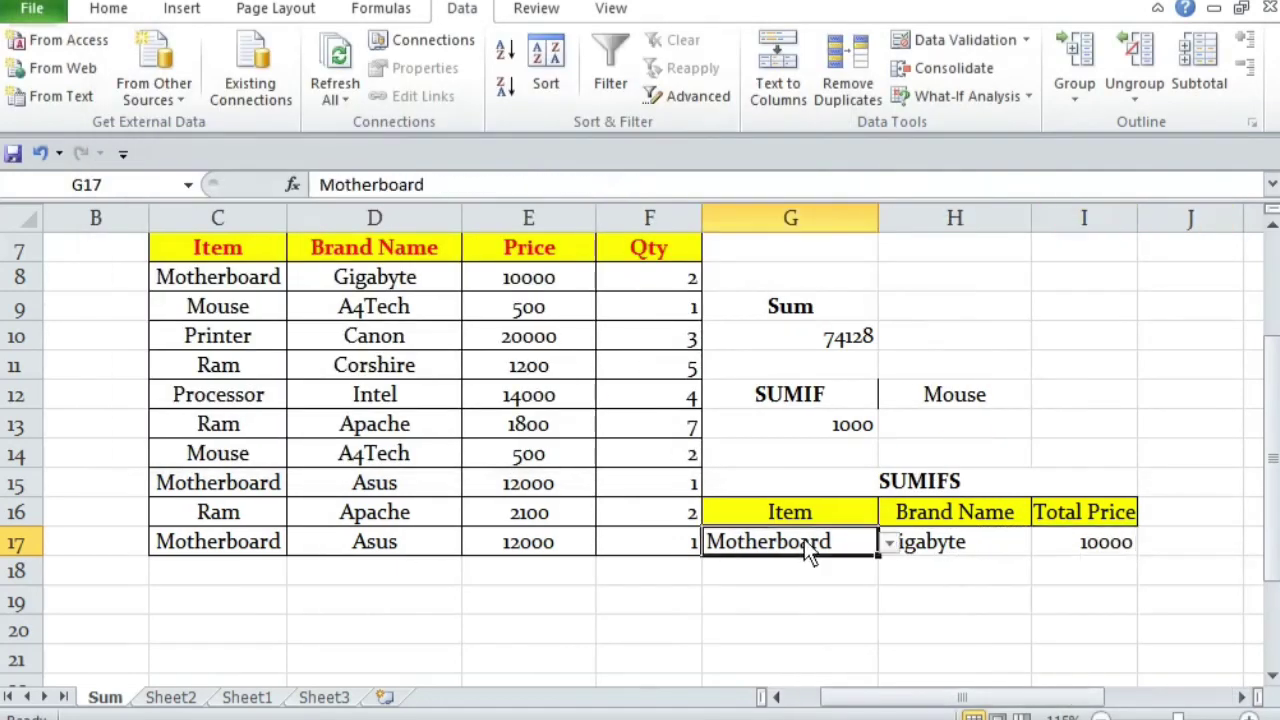
{"action": "left_click", "coordinate": [931, 556]}
{"action": "left_click_drag", "start_coordinate": [790, 545], "coordinate": [1090, 548]}
{"action": "left_click", "coordinate": [118, 9]}
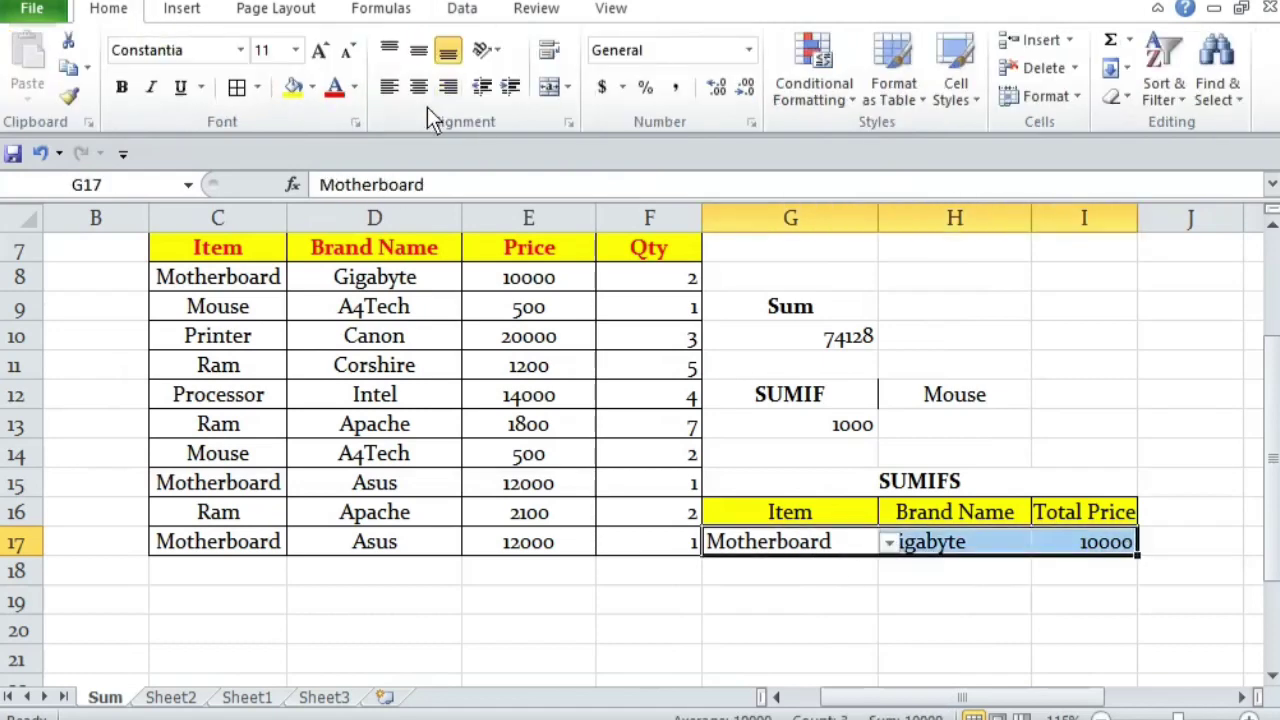
{"action": "left_click", "coordinate": [901, 600]}
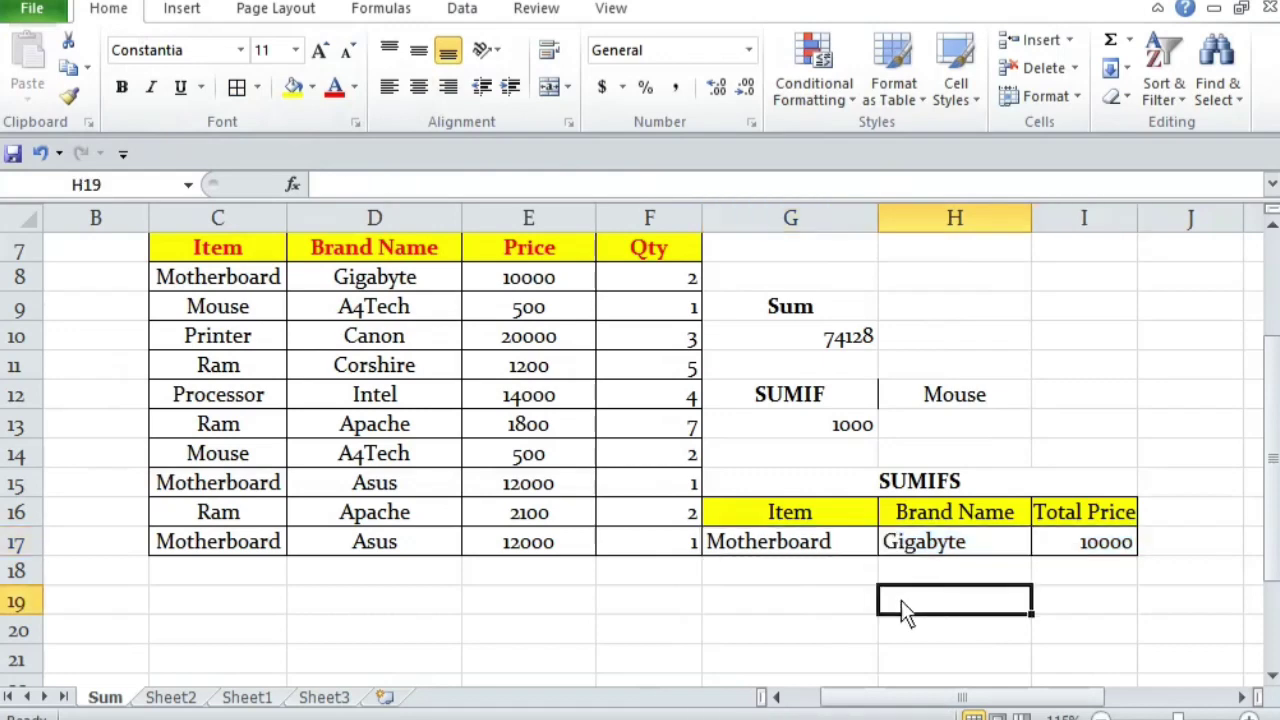
{"action": "left_click", "coordinate": [838, 546]}
{"action": "left_click", "coordinate": [970, 553]}
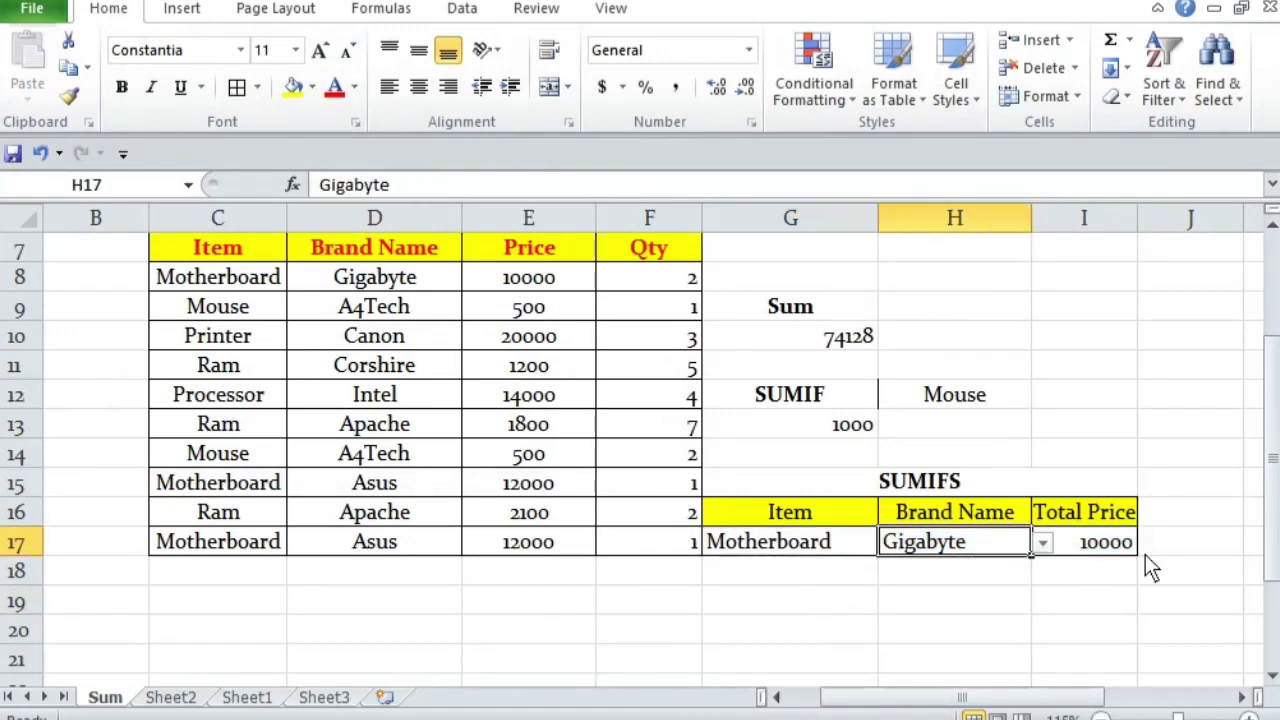
{"action": "left_click_drag", "start_coordinate": [257, 278], "coordinate": [510, 292]}
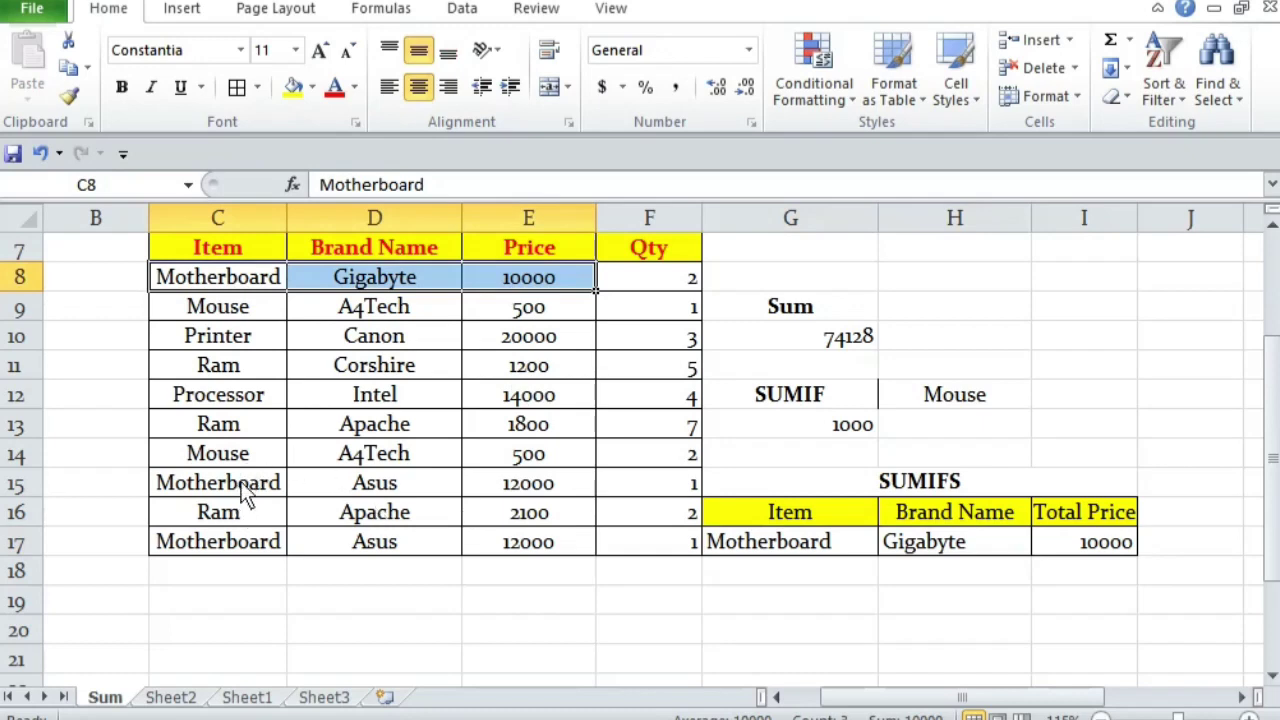
{"action": "left_click_drag", "start_coordinate": [250, 490], "coordinate": [509, 486]}
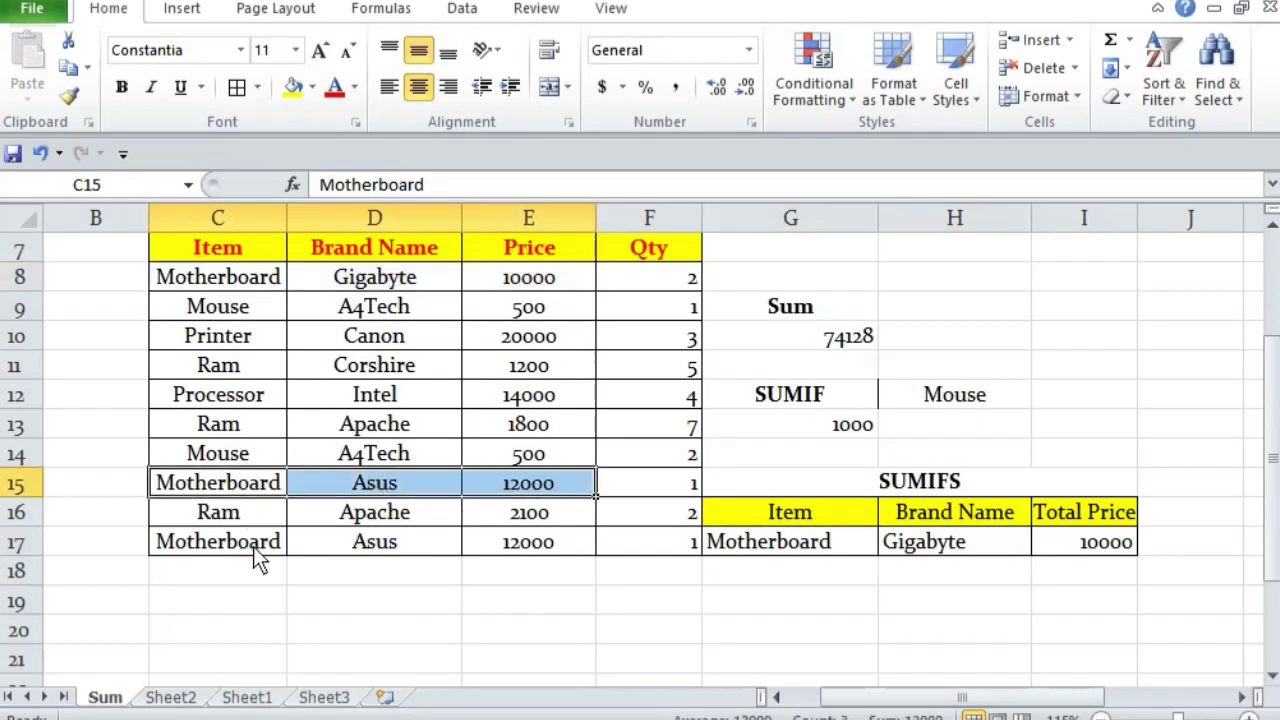
{"action": "left_click_drag", "start_coordinate": [251, 548], "coordinate": [527, 558]}
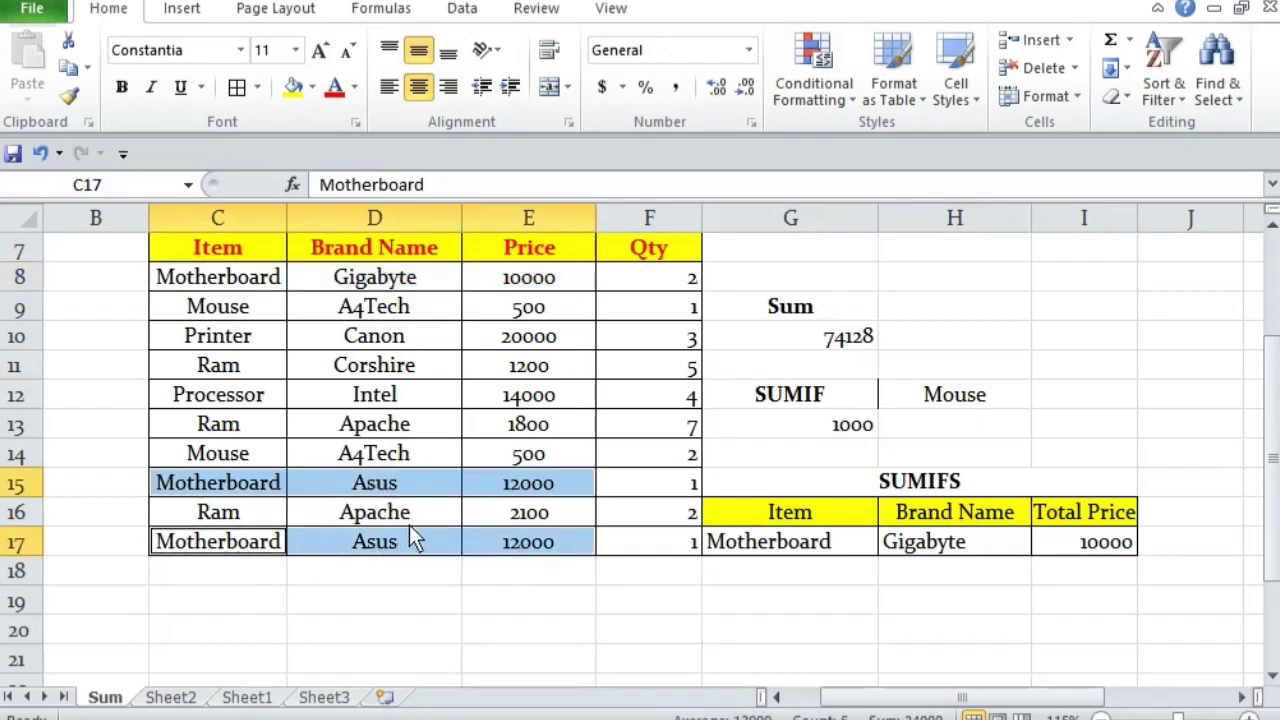
Step: Change the SUMIF criterion in H12 to Motherboard and select the SUMIF total in G13
{"action": "left_click", "coordinate": [960, 397]}
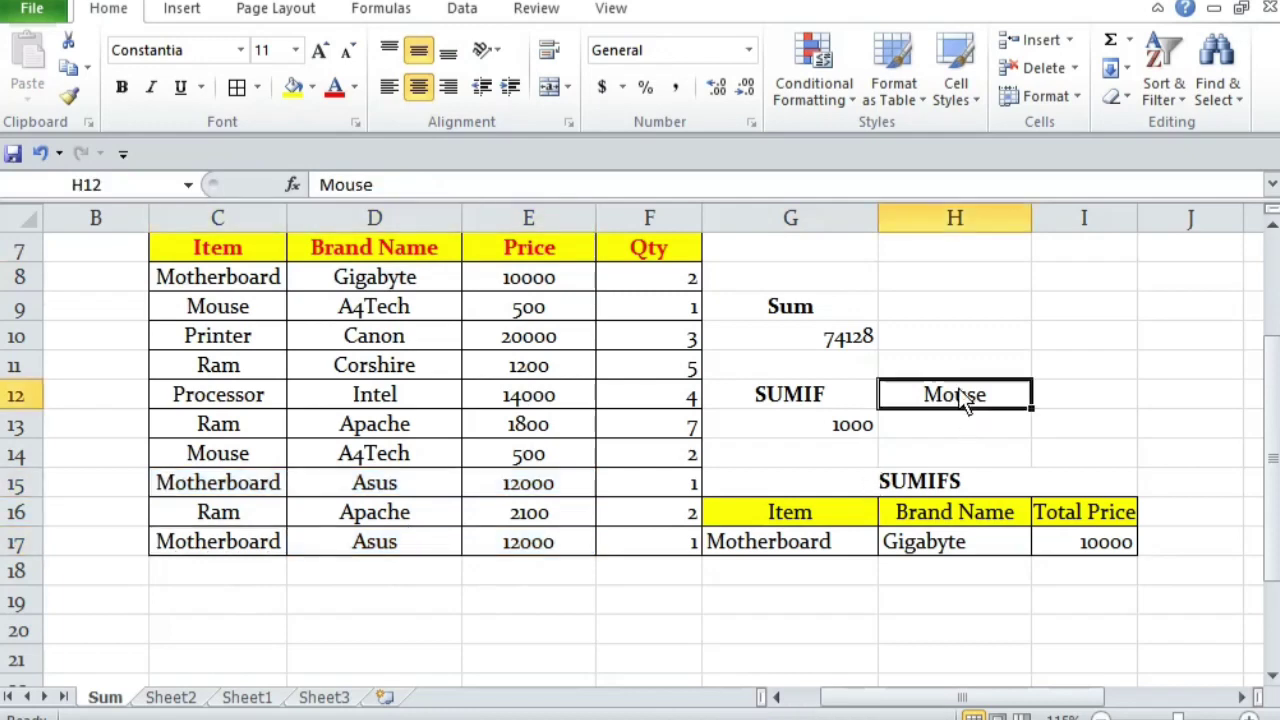
{"action": "type", "text": "Motherb"}
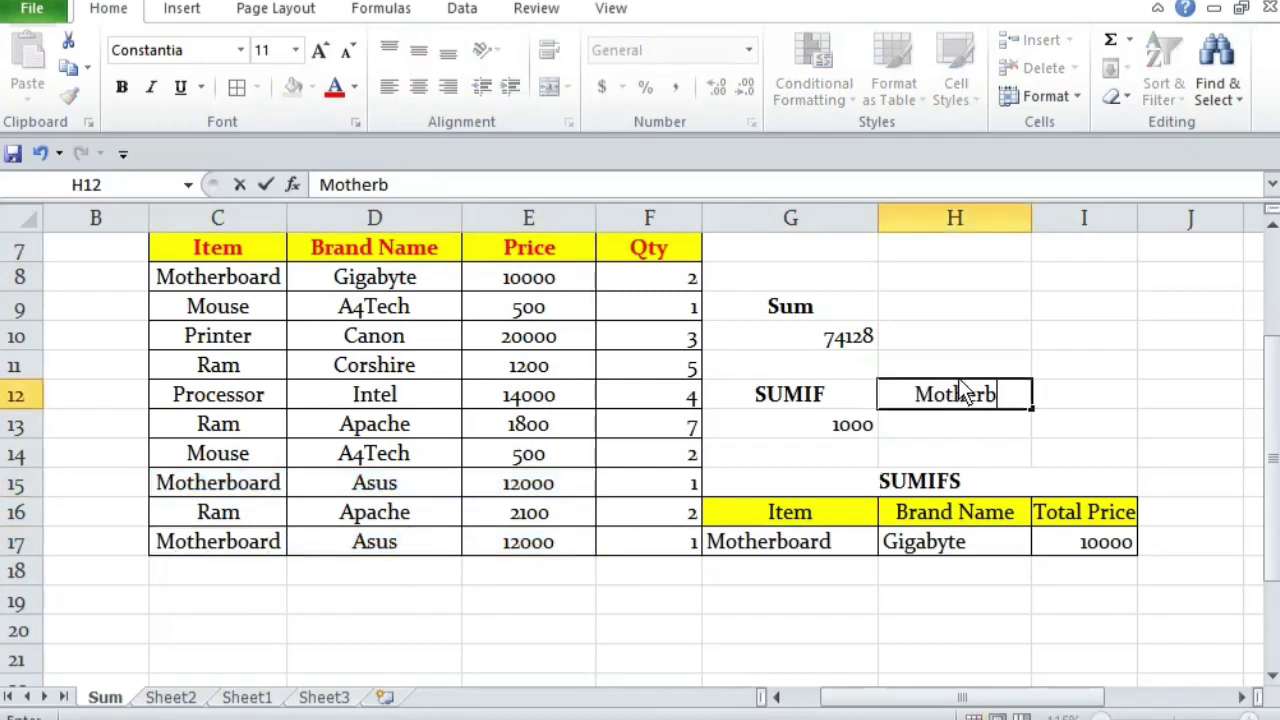
{"action": "type", "text": "oard"}
{"action": "key", "text": "Return"}
{"action": "key", "text": "Left"}
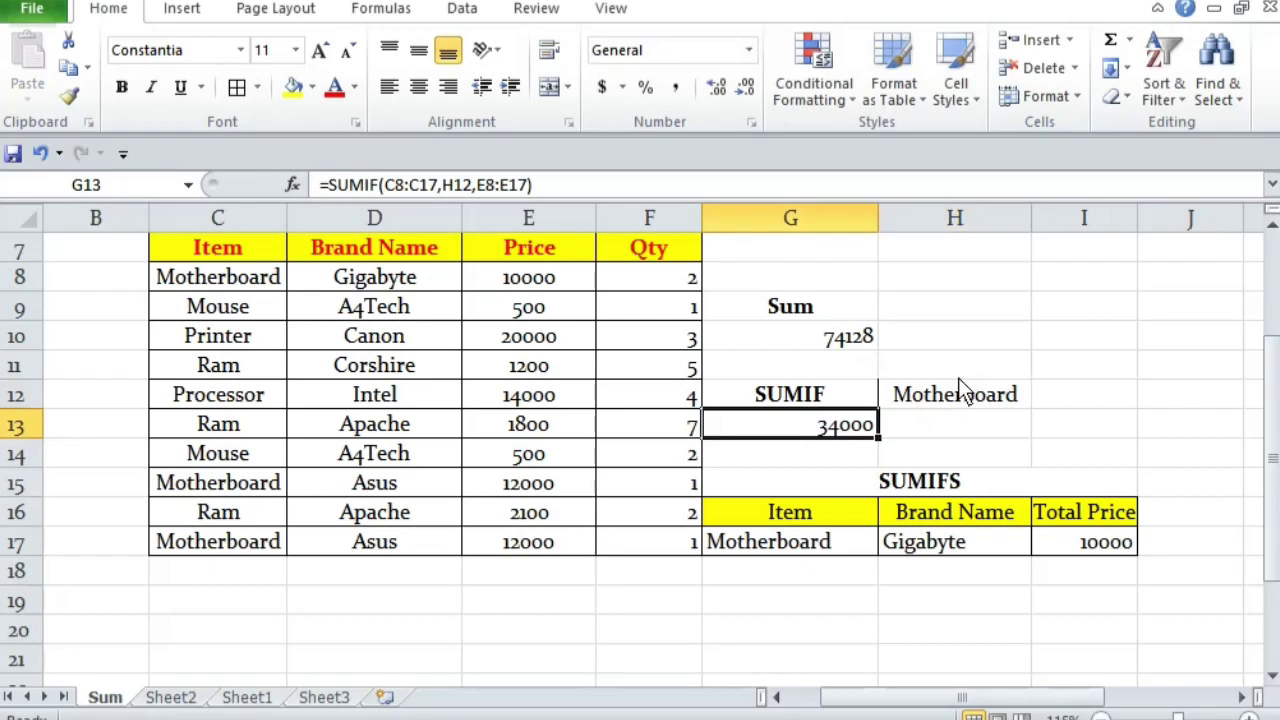
Step: Compare the SUMIF total in G13 and the SUMIFS total in I17 with the Motherboard entries in the Item column
{"action": "left_click", "coordinate": [215, 280]}
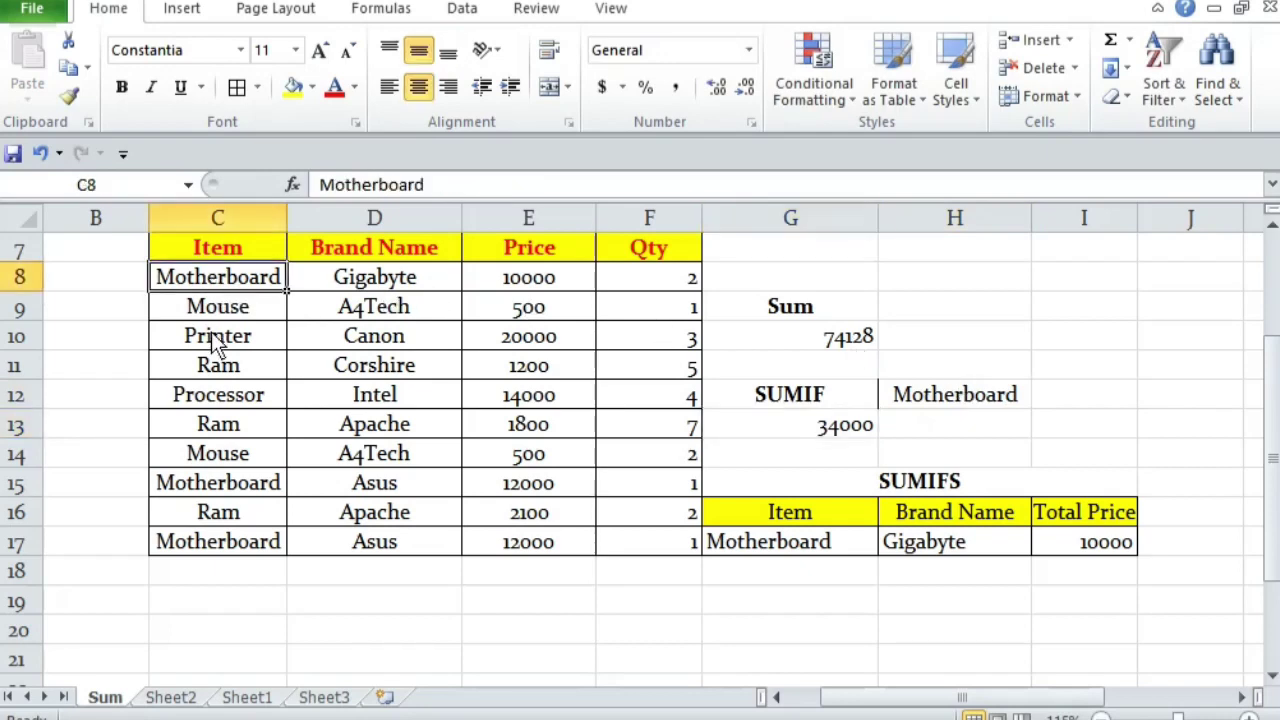
{"action": "left_click", "coordinate": [225, 484], "text": "ctrl"}
{"action": "left_click", "coordinate": [232, 545], "text": "ctrl"}
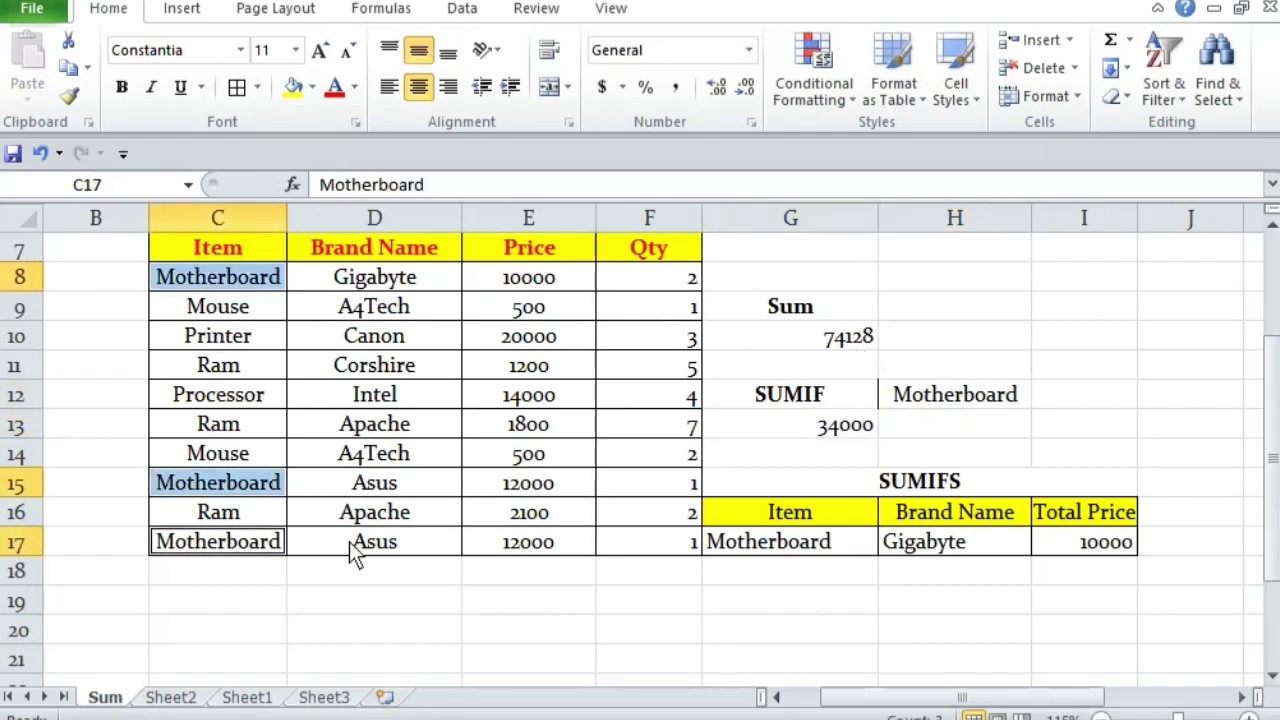
{"action": "left_click", "coordinate": [848, 443]}
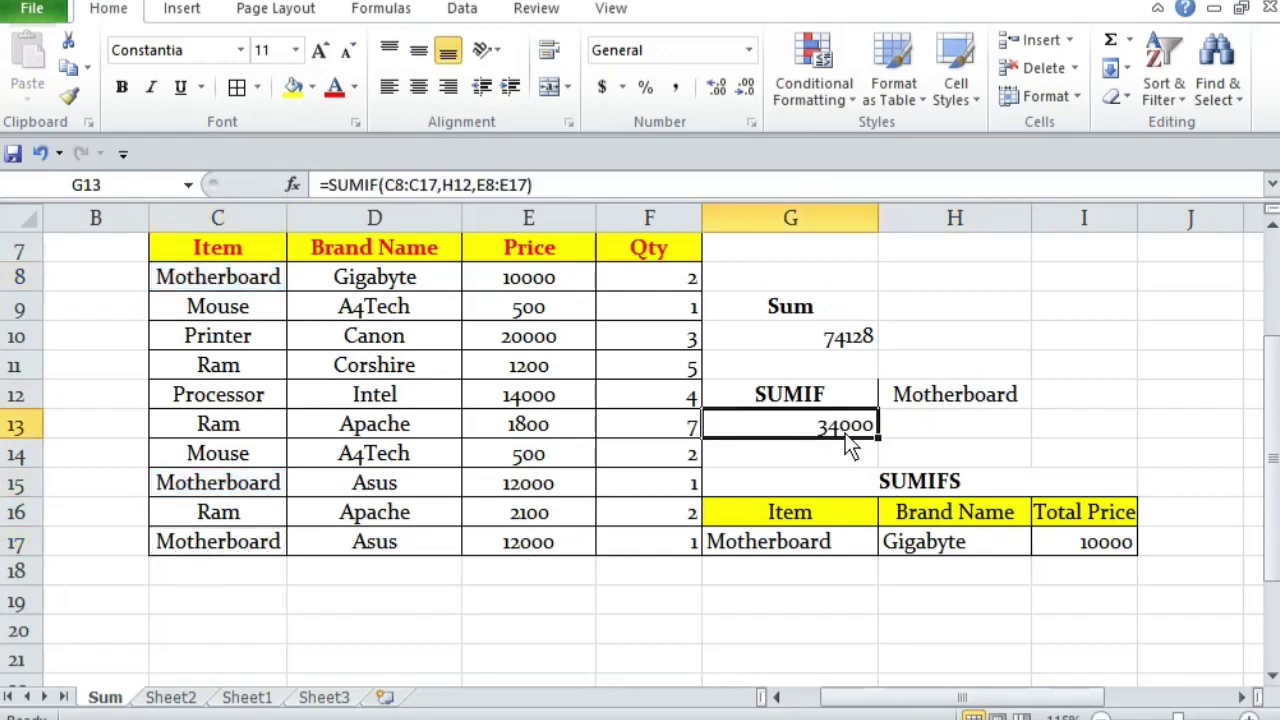
{"action": "left_click", "coordinate": [814, 552]}
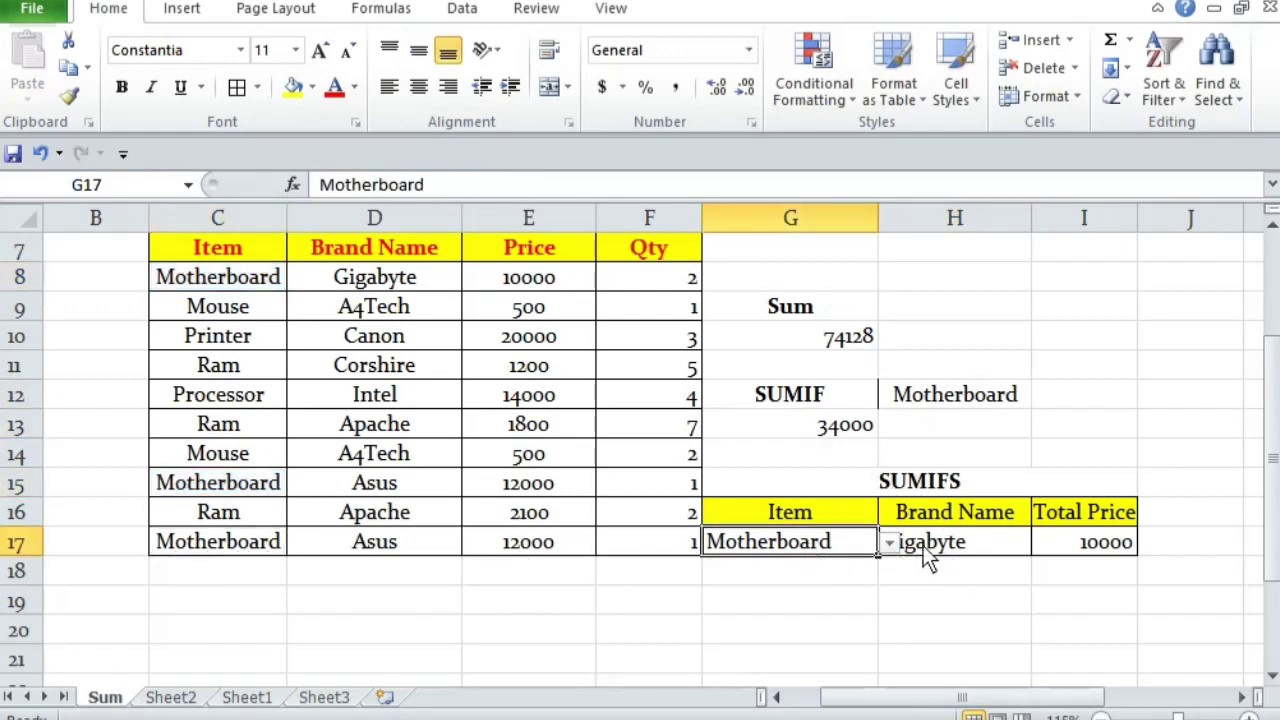
{"action": "left_click", "coordinate": [968, 550]}
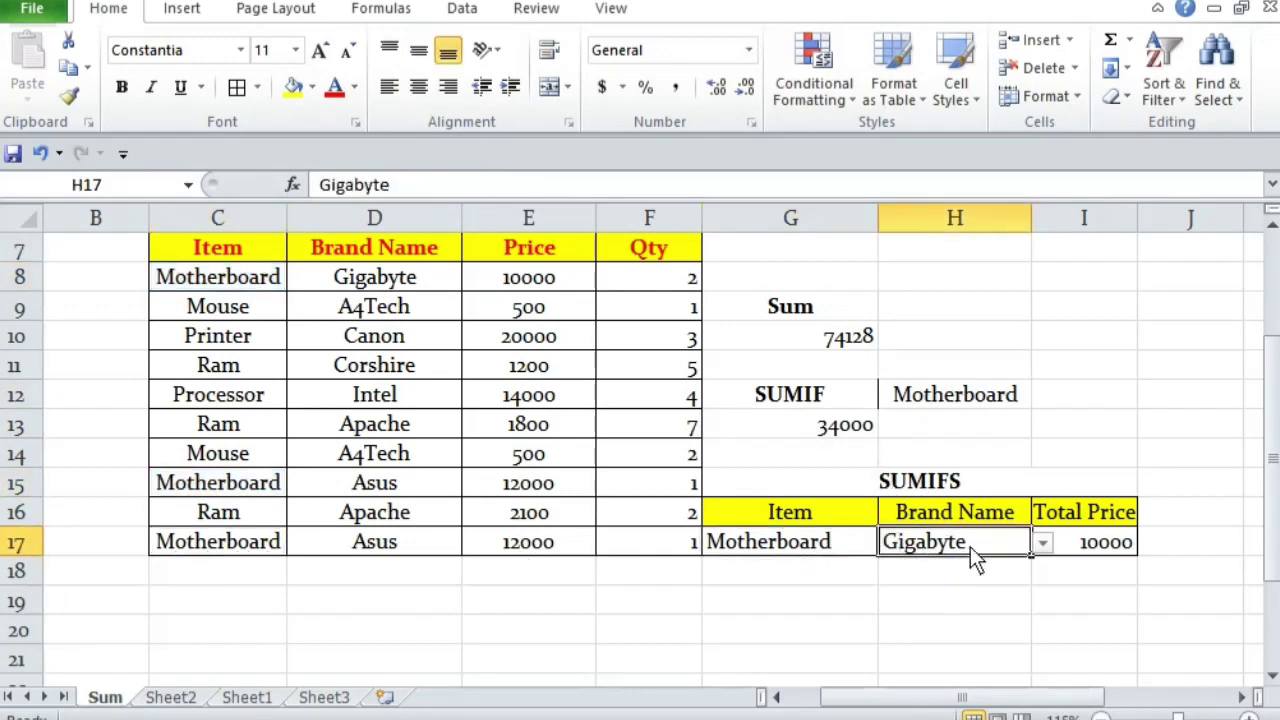
{"action": "left_click", "coordinate": [1115, 552]}
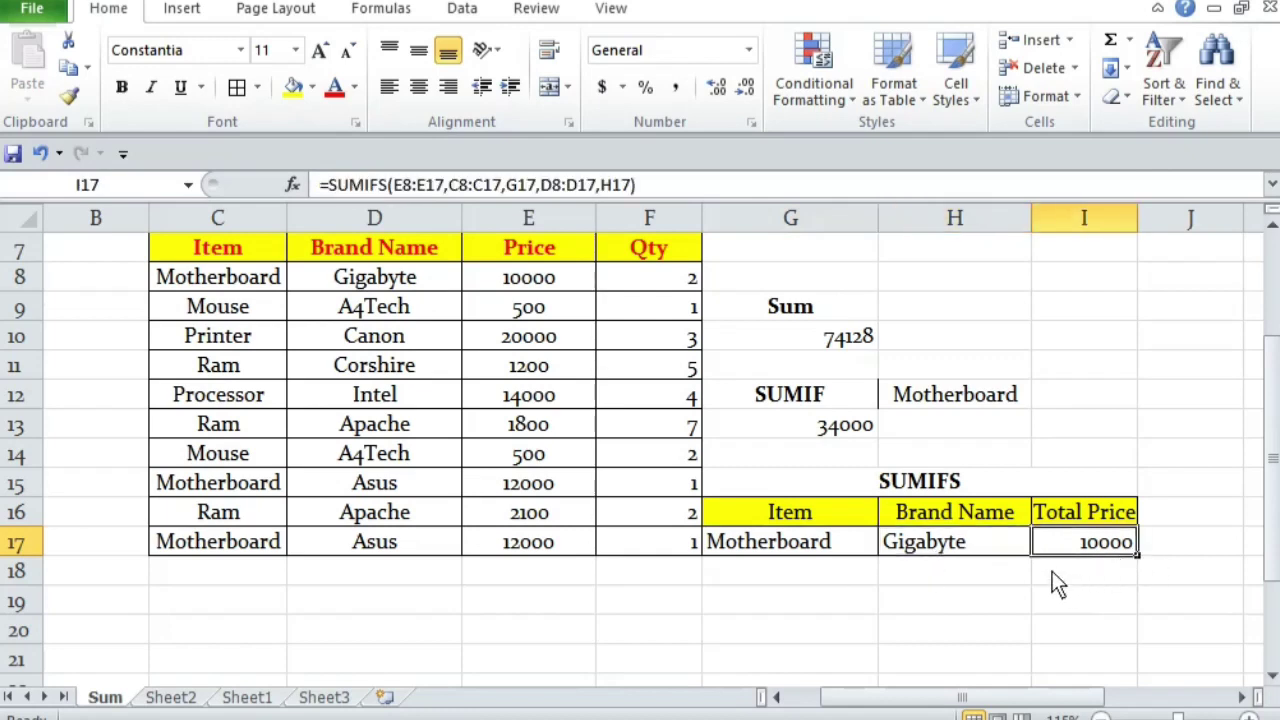
Step: Choose Printer in G17 and Canon in H17, and check the SUMIFS total against row 10 of the table
{"action": "left_click", "coordinate": [775, 548]}
{"action": "left_click", "coordinate": [887, 546]}
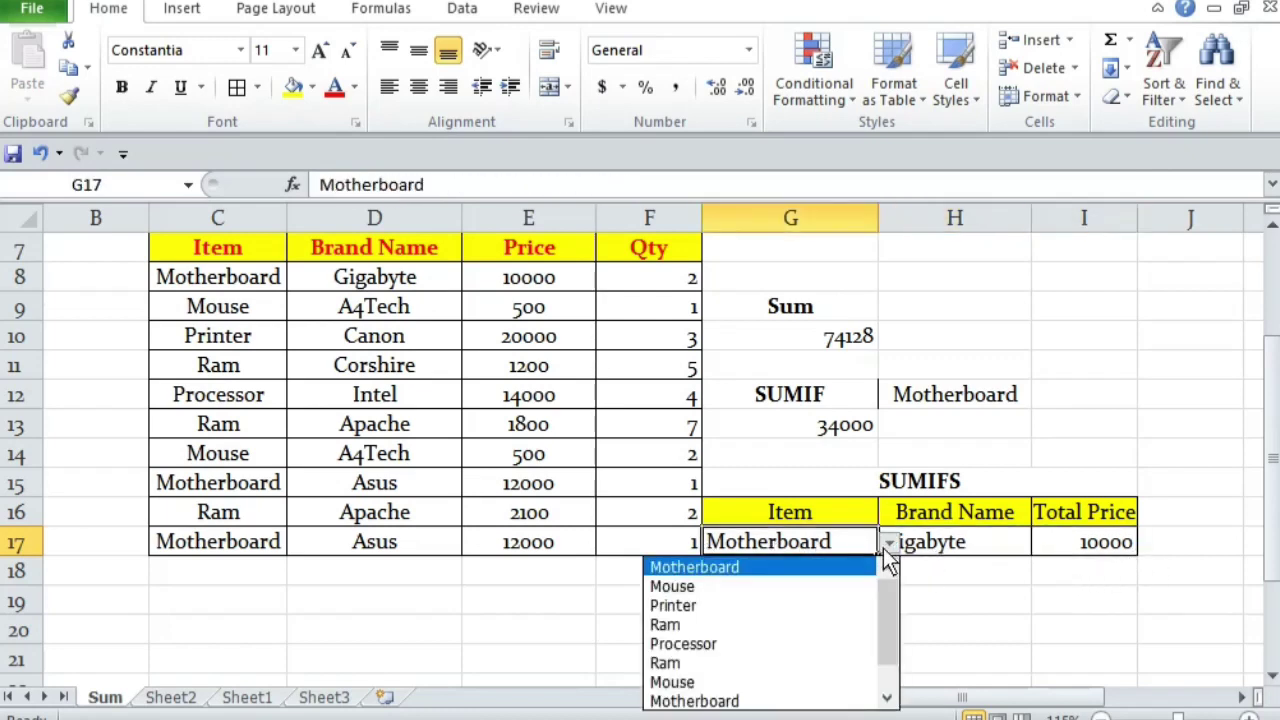
{"action": "left_click", "coordinate": [672, 605]}
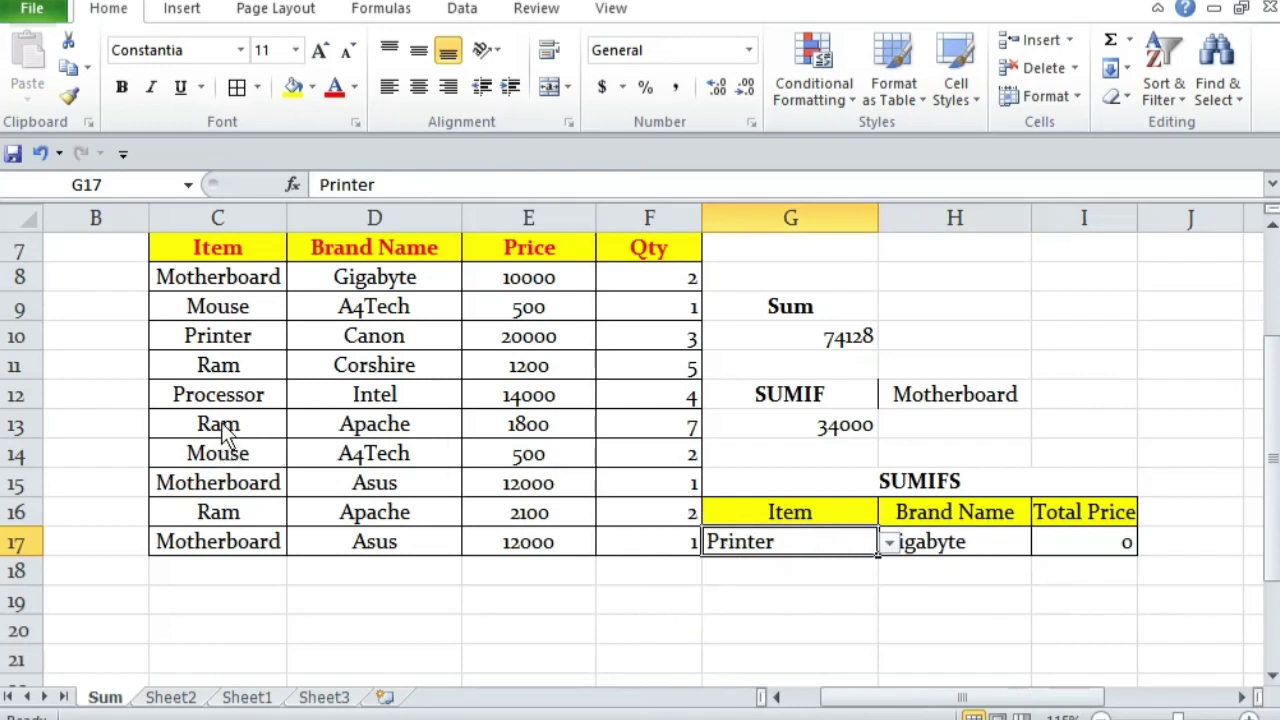
{"action": "left_click", "coordinate": [1006, 541]}
{"action": "left_click", "coordinate": [1042, 543]}
{"action": "left_click", "coordinate": [884, 603]}
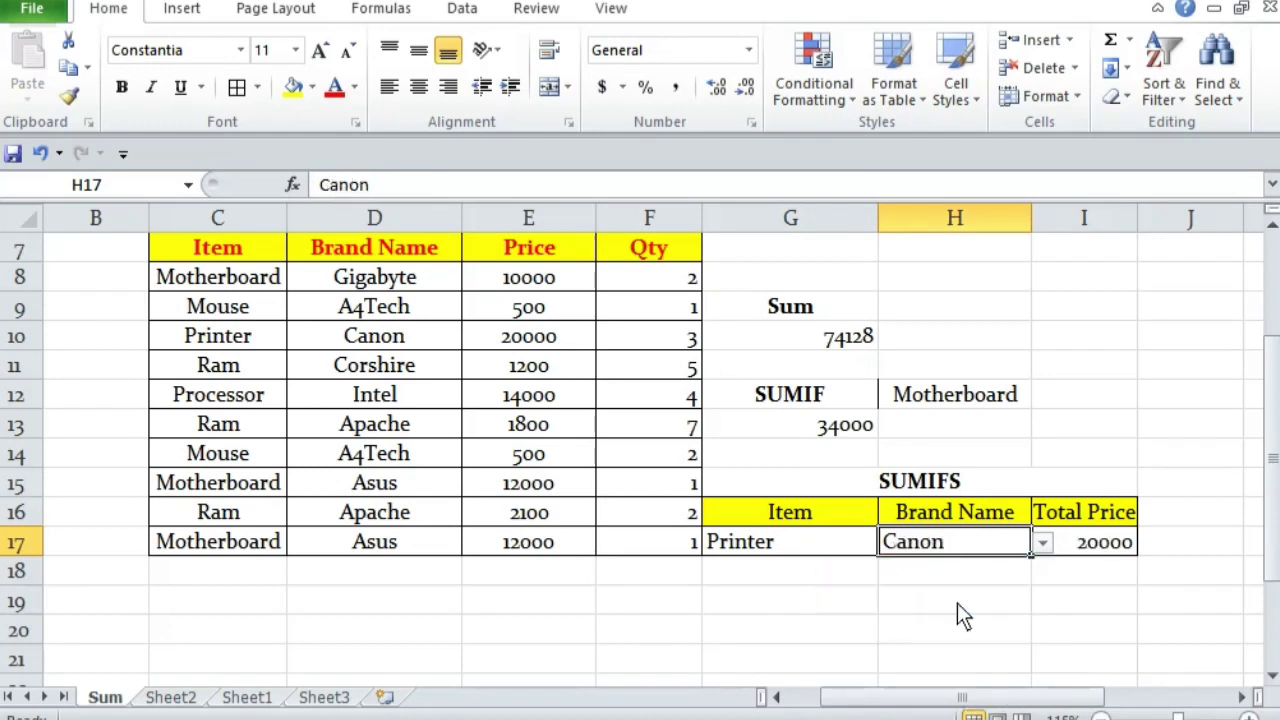
{"action": "left_click", "coordinate": [1106, 548]}
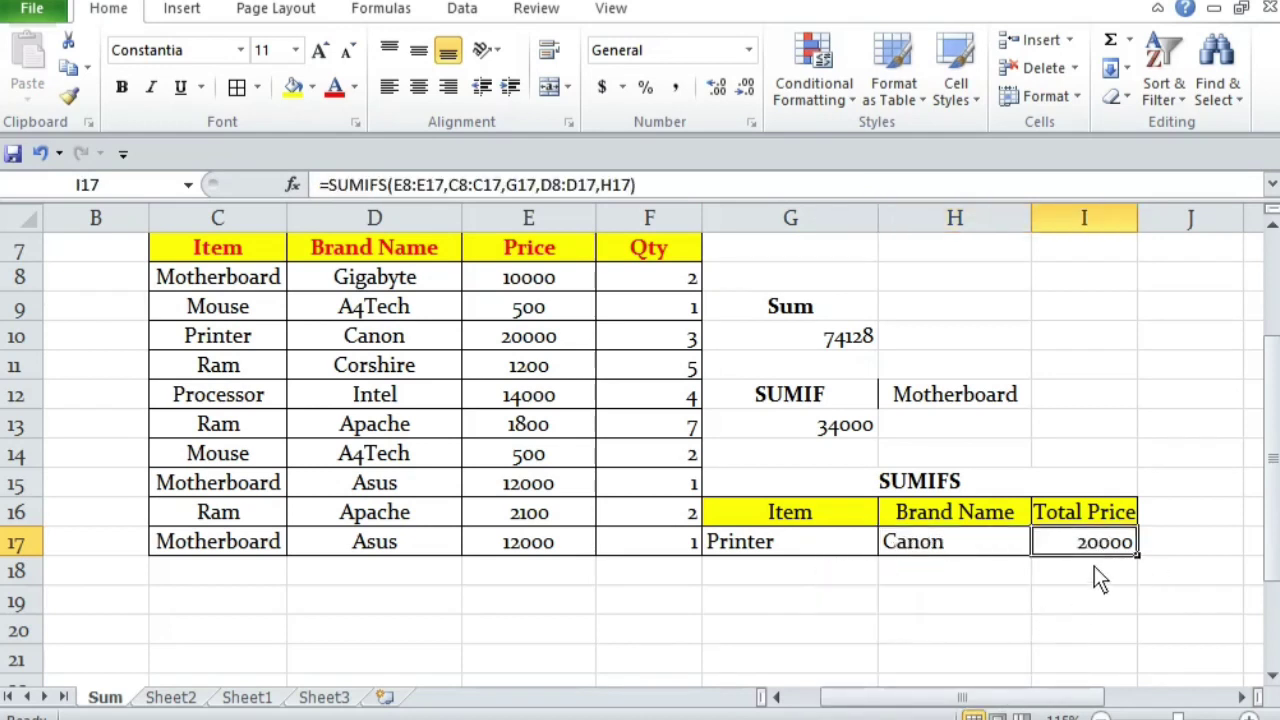
{"action": "left_click_drag", "start_coordinate": [220, 340], "coordinate": [528, 352]}
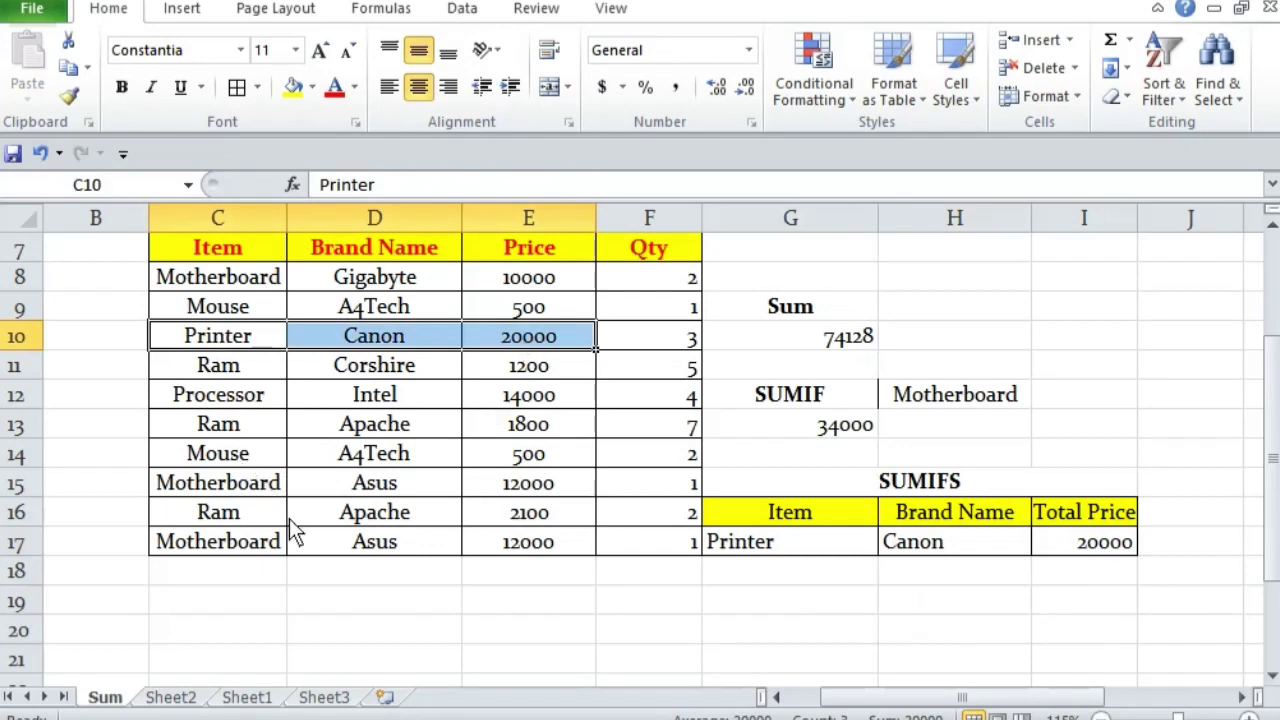
Step: Choose Ram in G17 and Corshire in H17, and check the SUMIFS total against the price and quantity in row 11
{"action": "left_click", "coordinate": [787, 544]}
{"action": "left_click", "coordinate": [889, 543]}
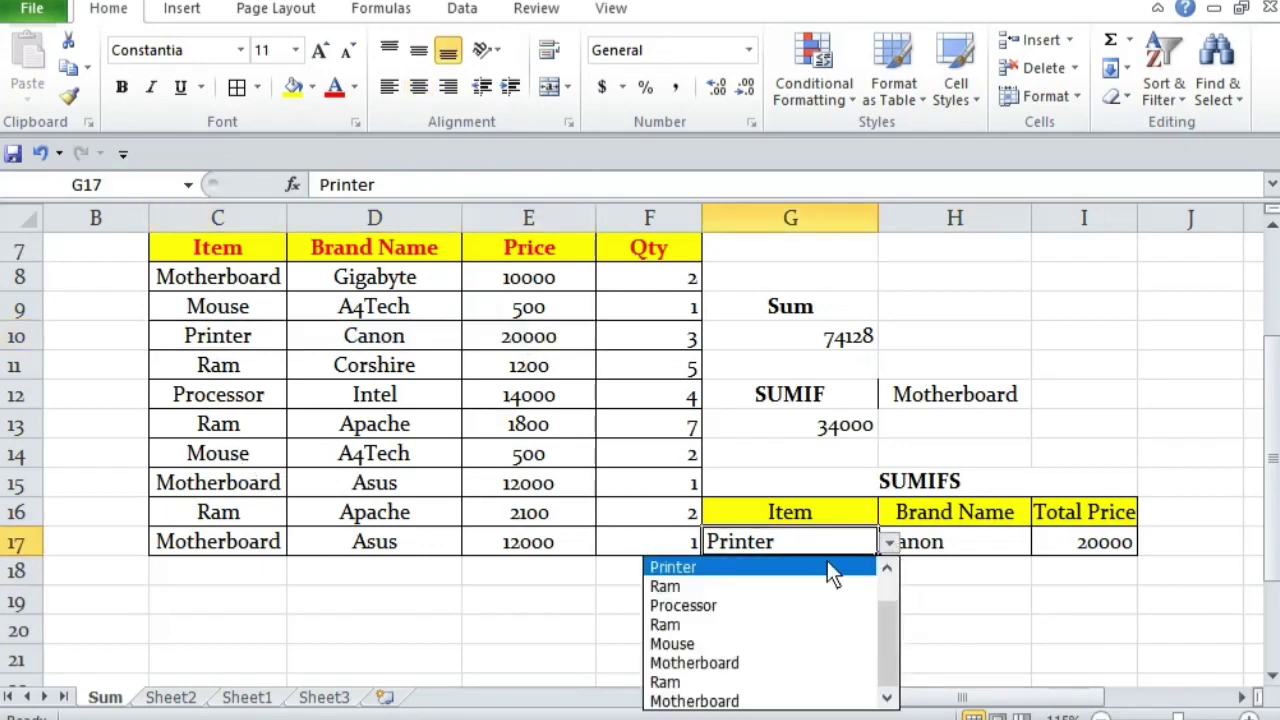
{"action": "left_click", "coordinate": [722, 582]}
{"action": "left_click", "coordinate": [985, 552]}
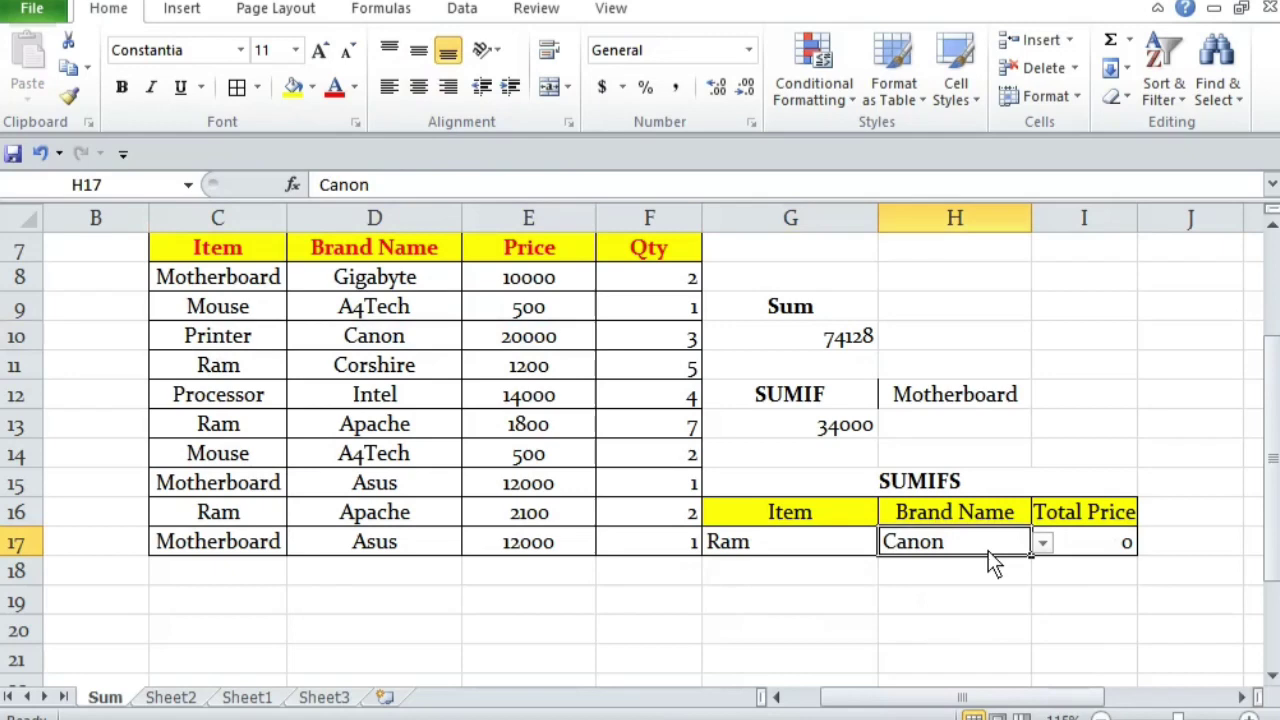
{"action": "left_click", "coordinate": [1042, 543]}
{"action": "left_click", "coordinate": [925, 590]}
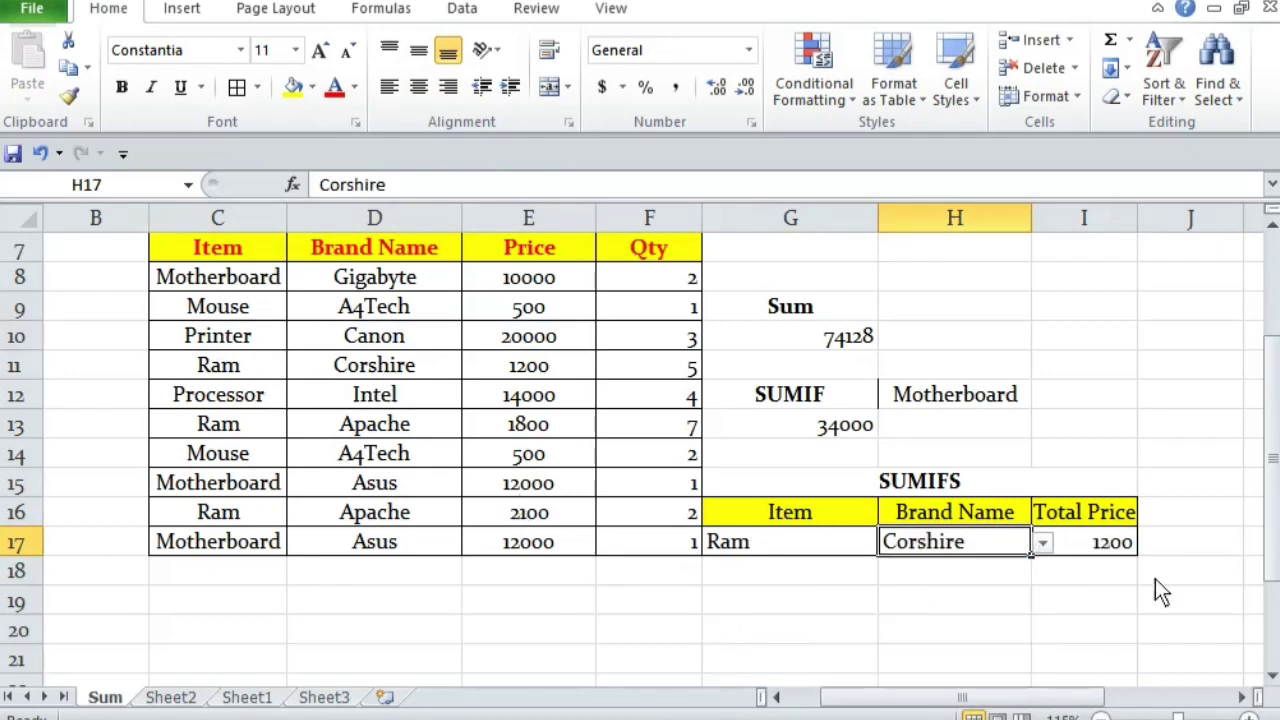
{"action": "left_click", "coordinate": [1109, 545]}
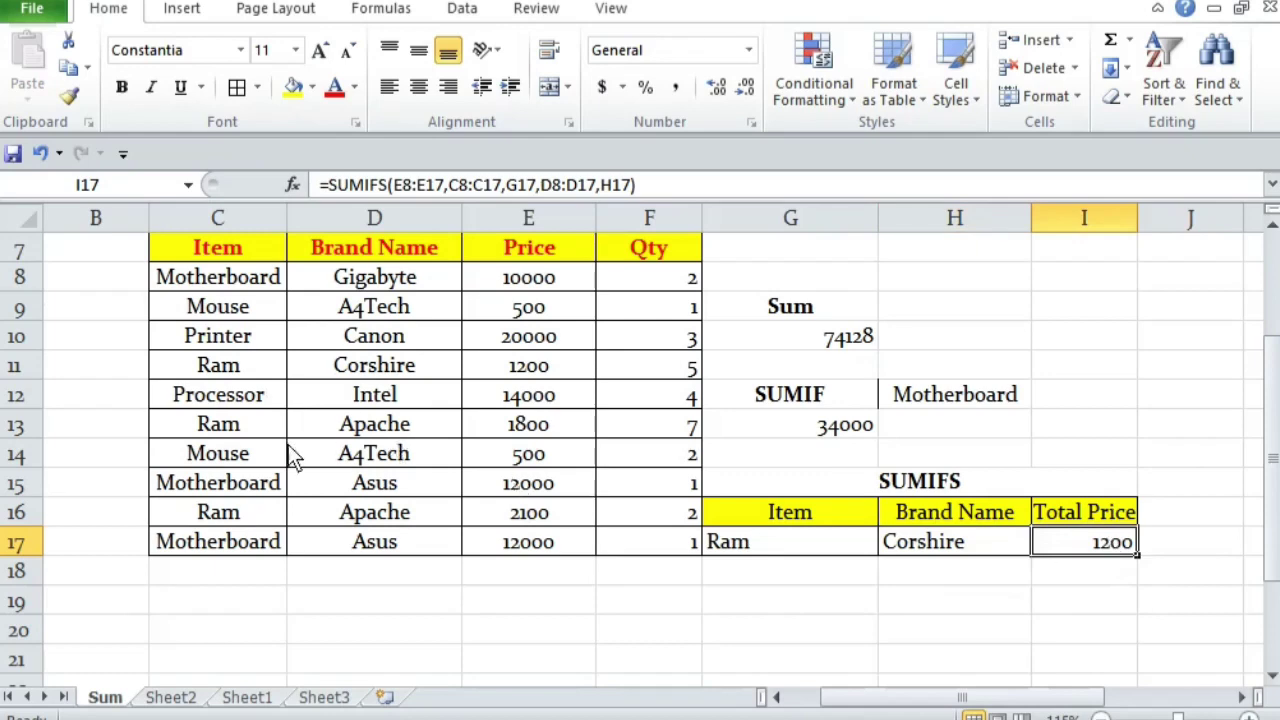
{"action": "left_click", "coordinate": [545, 370]}
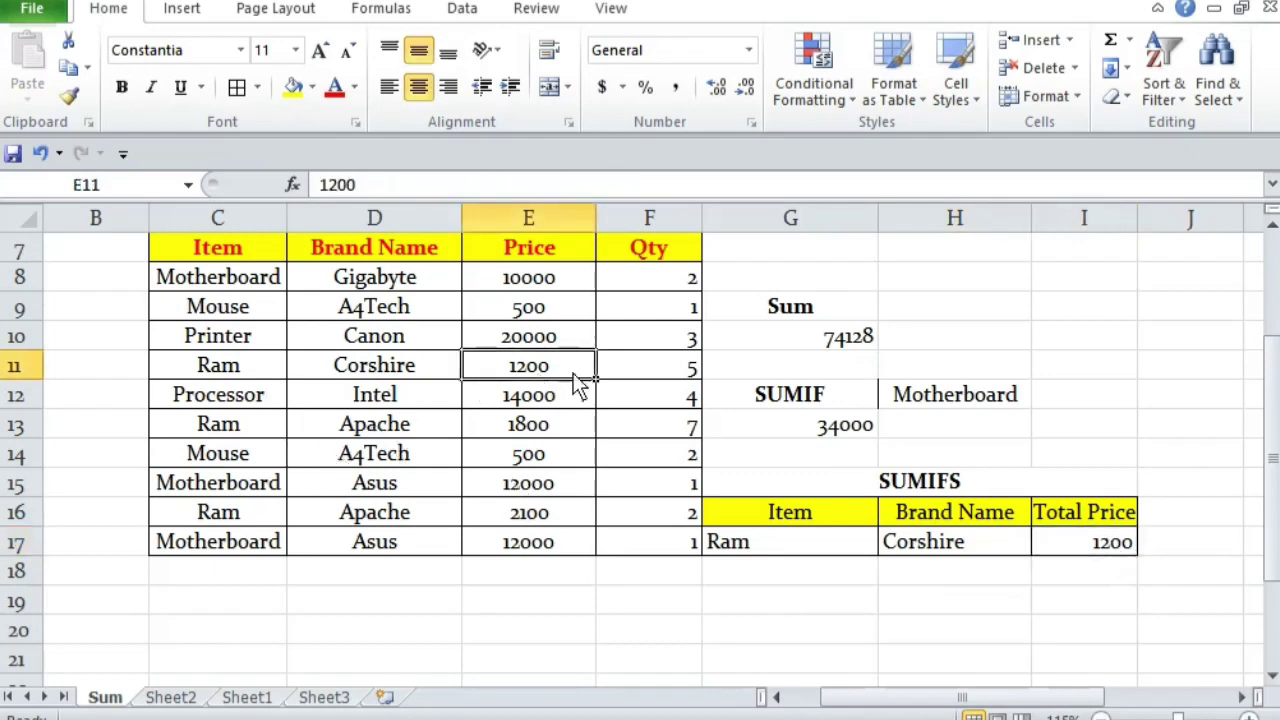
{"action": "left_click", "coordinate": [652, 372]}
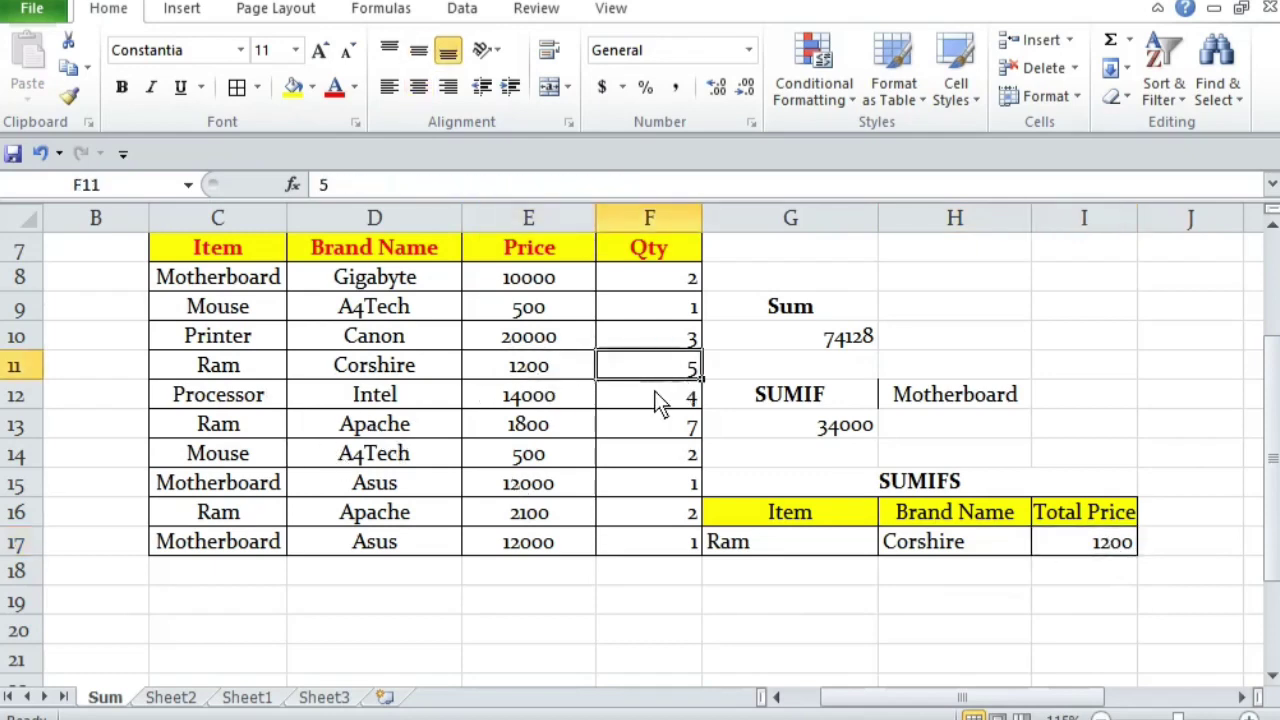
Step: Choose Motherboard as the item in G17 and check the SUMIFS total in I17 for the Corshire brand
{"action": "left_click", "coordinate": [854, 545]}
{"action": "left_click", "coordinate": [889, 545]}
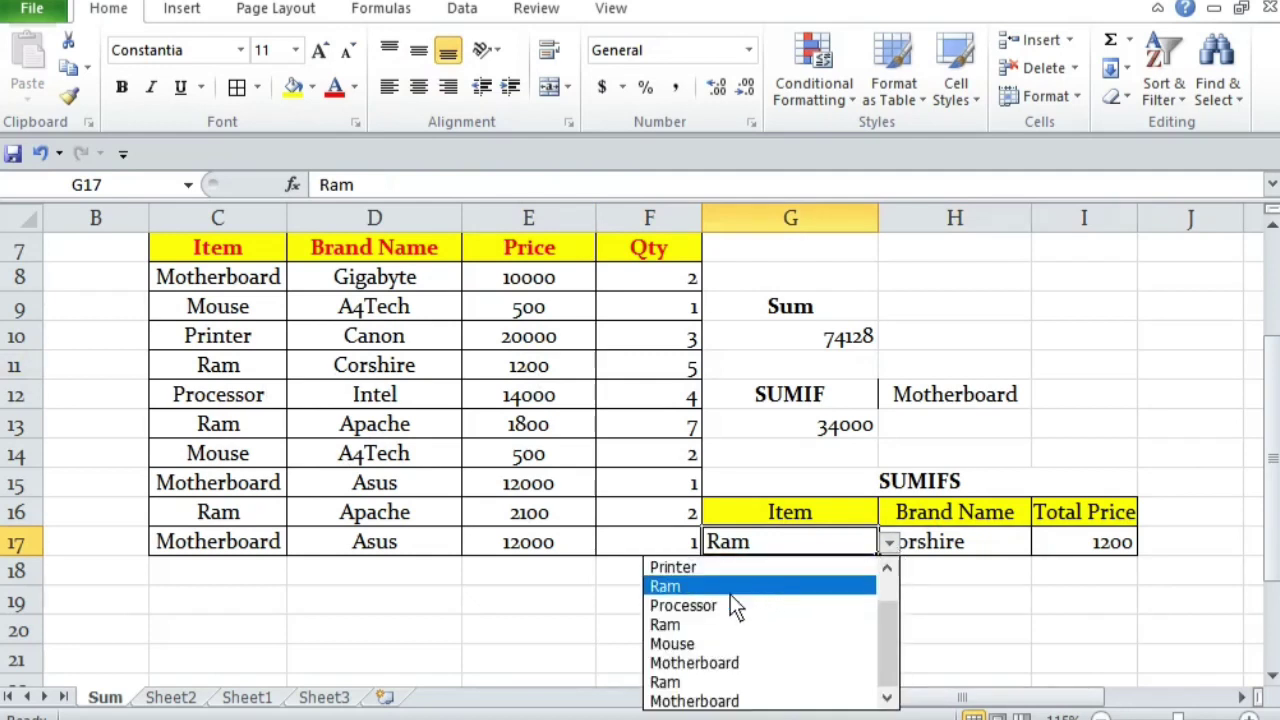
{"action": "left_click", "coordinate": [735, 700]}
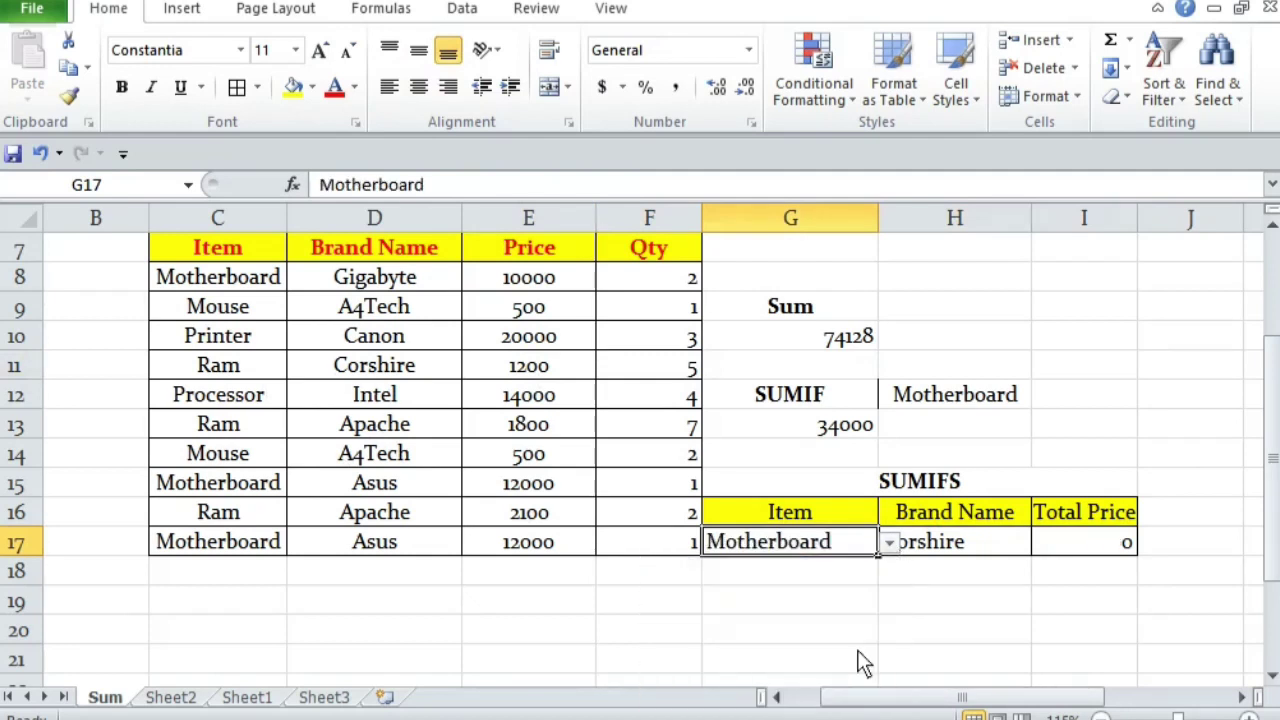
{"action": "left_click", "coordinate": [1120, 548]}
{"action": "left_click", "coordinate": [952, 543]}
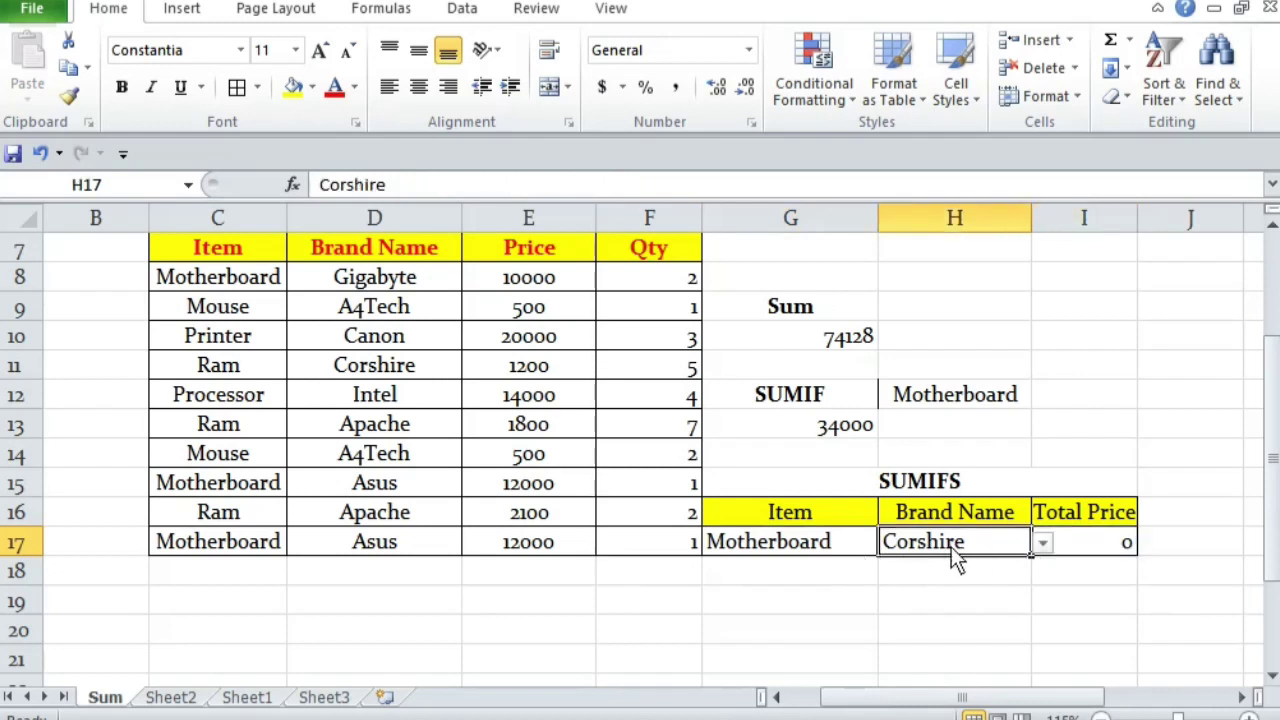
{"action": "left_click", "coordinate": [1120, 541]}
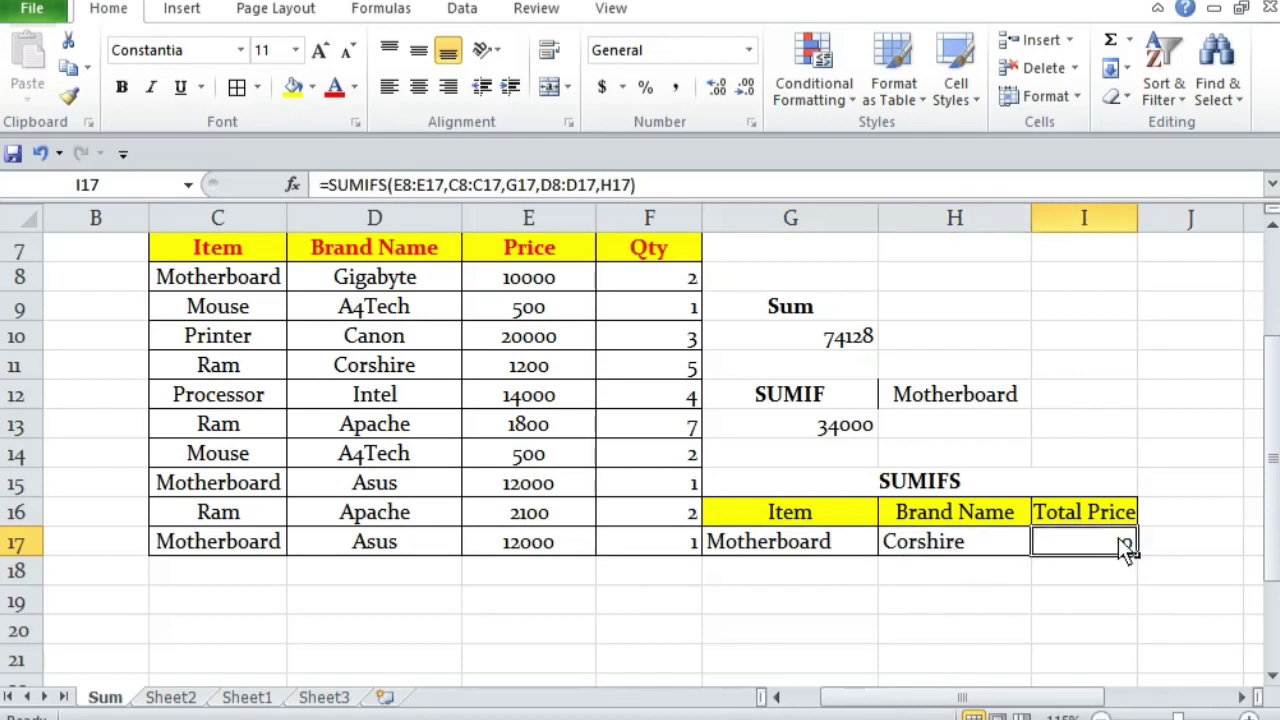
Step: Change the brand in H17 to Asus and select the SUMIFS total in I17
{"action": "left_click", "coordinate": [845, 548]}
{"action": "left_click", "coordinate": [943, 544]}
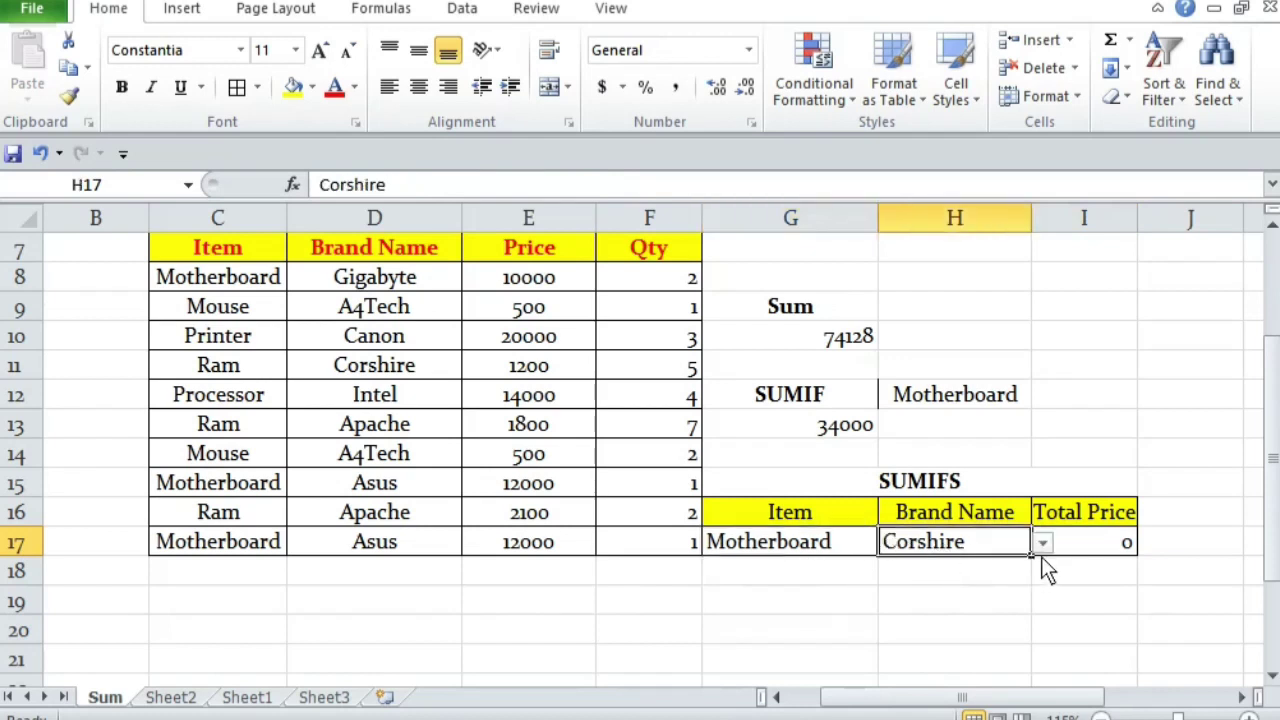
{"action": "left_click", "coordinate": [1045, 562]}
{"action": "left_click", "coordinate": [957, 540]}
{"action": "left_click", "coordinate": [1041, 541]}
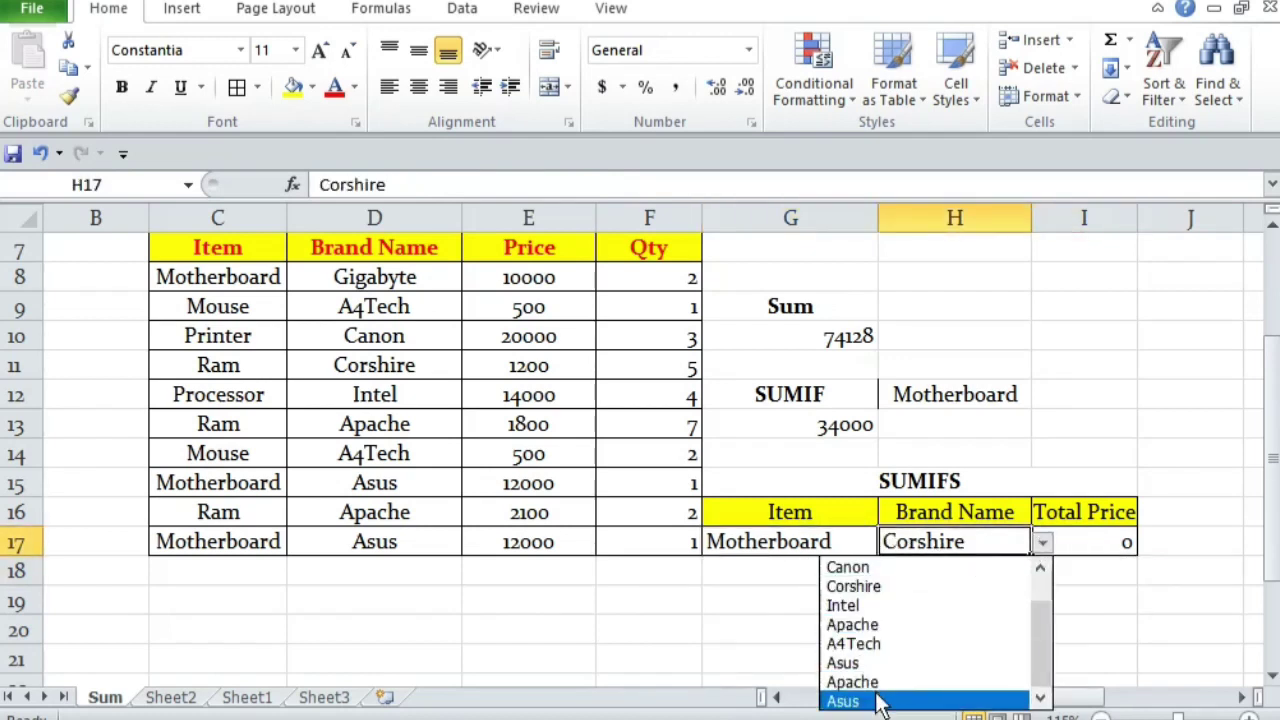
{"action": "left_click", "coordinate": [880, 700]}
{"action": "left_click", "coordinate": [1080, 555]}
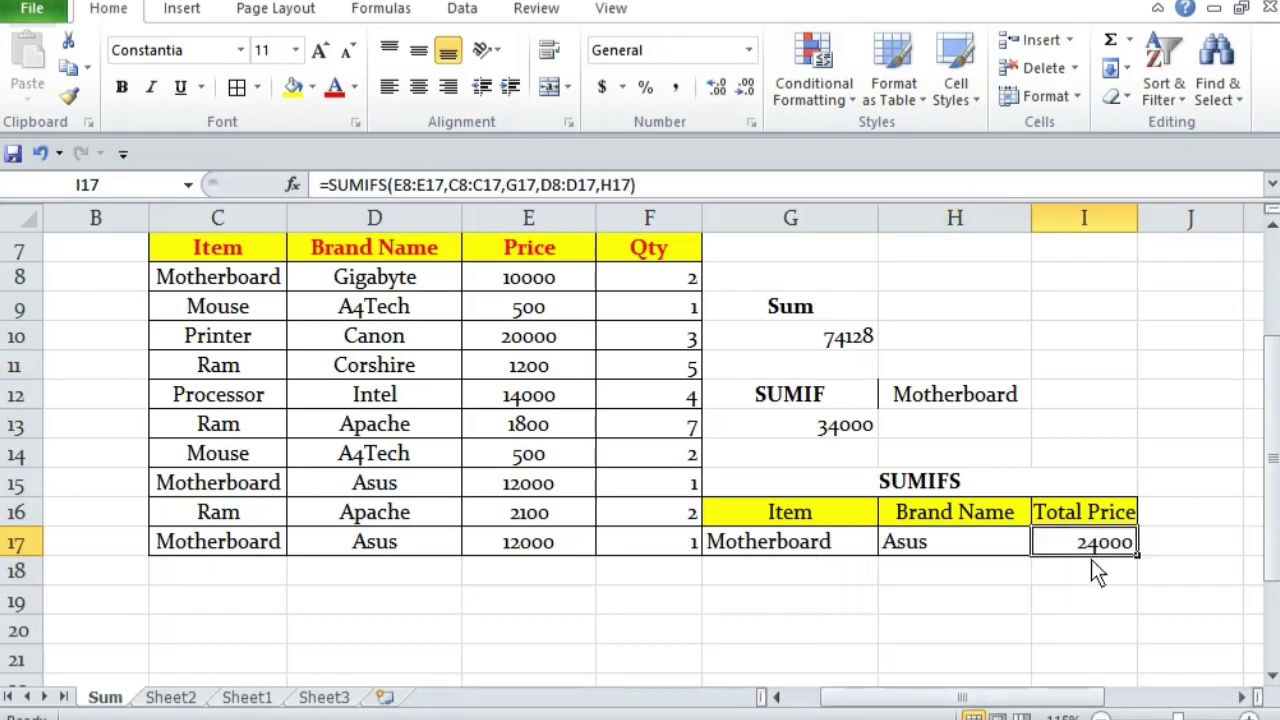
Step: Review the item and brand criteria in G17:H17 together with the SUMIFS total in I17
{"action": "left_click", "coordinate": [852, 483]}
{"action": "left_click", "coordinate": [958, 541]}
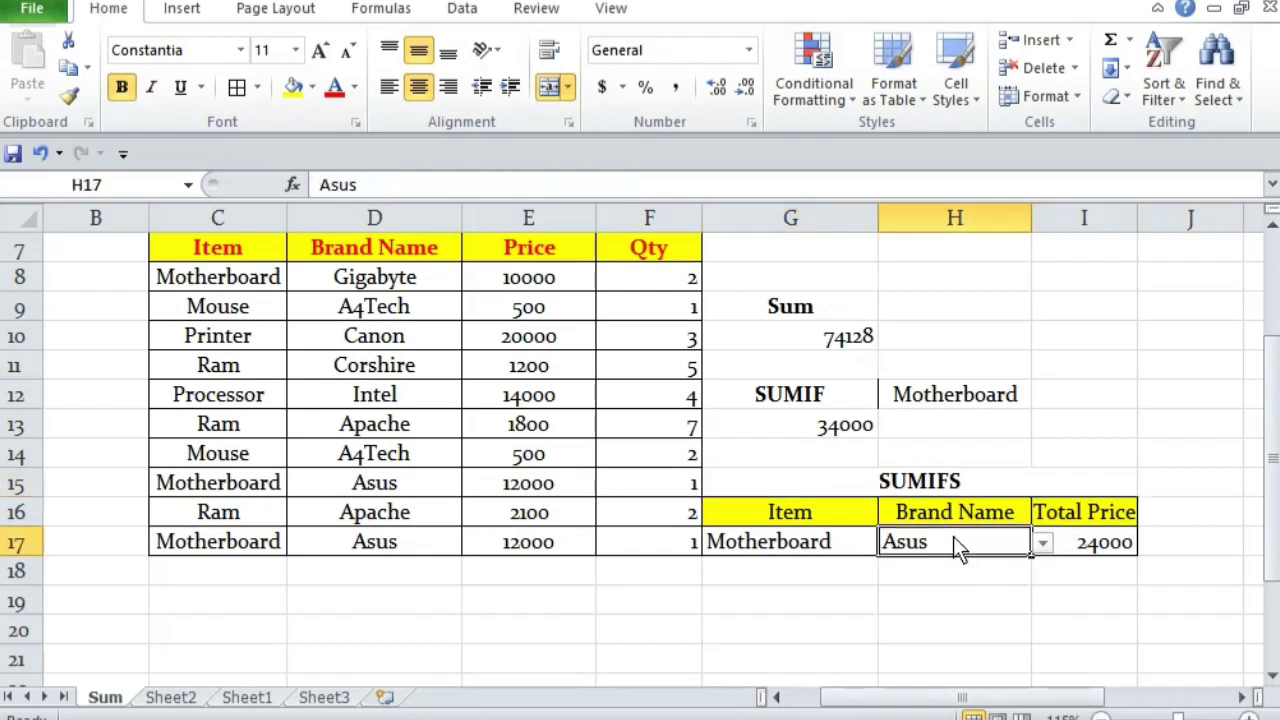
{"action": "left_click", "coordinate": [806, 553]}
{"action": "left_click", "coordinate": [962, 549], "text": "shift"}
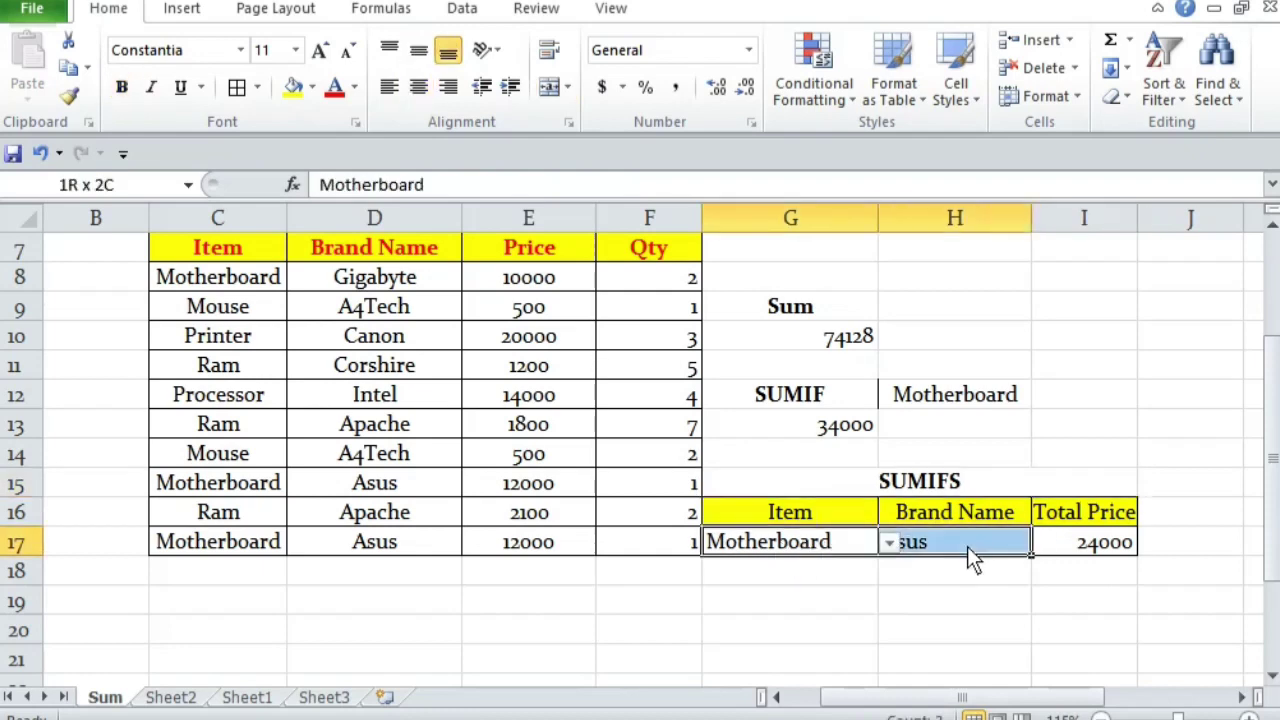
{"action": "left_click", "coordinate": [1115, 547]}
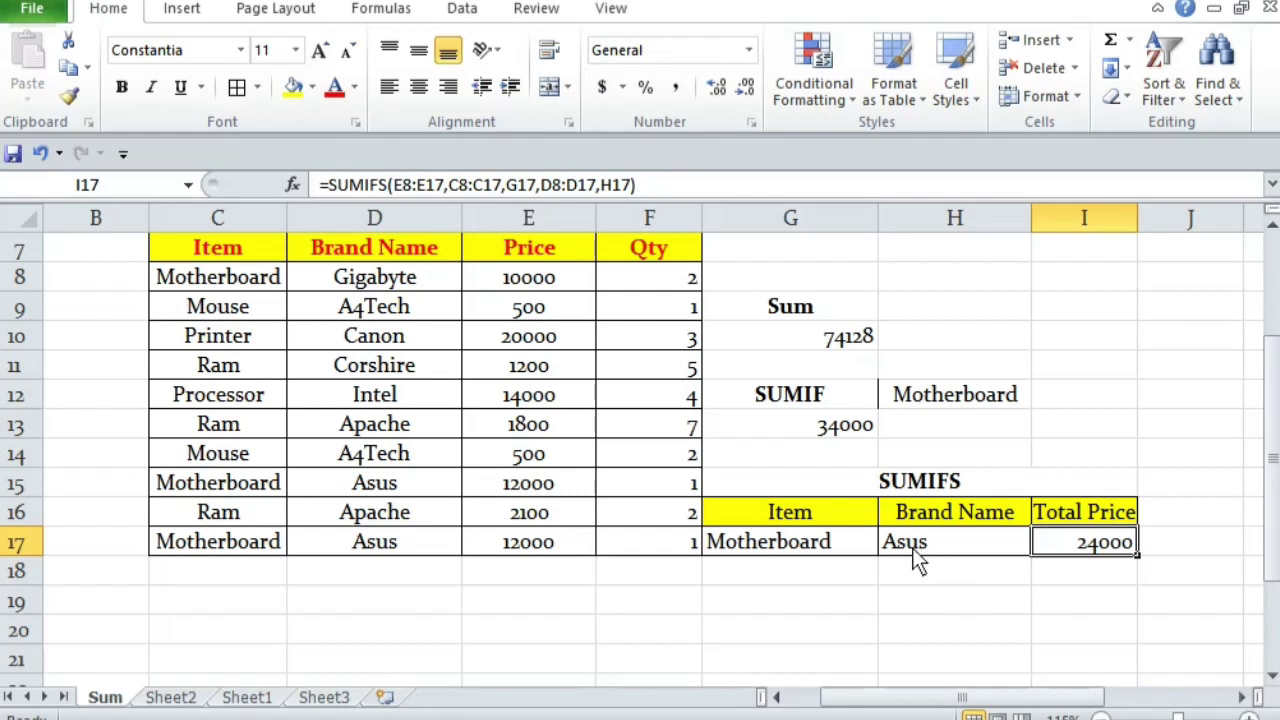
Step: Examine the Price values in E8:E17 and the Qty values in F8:F17
{"action": "left_click", "coordinate": [773, 608]}
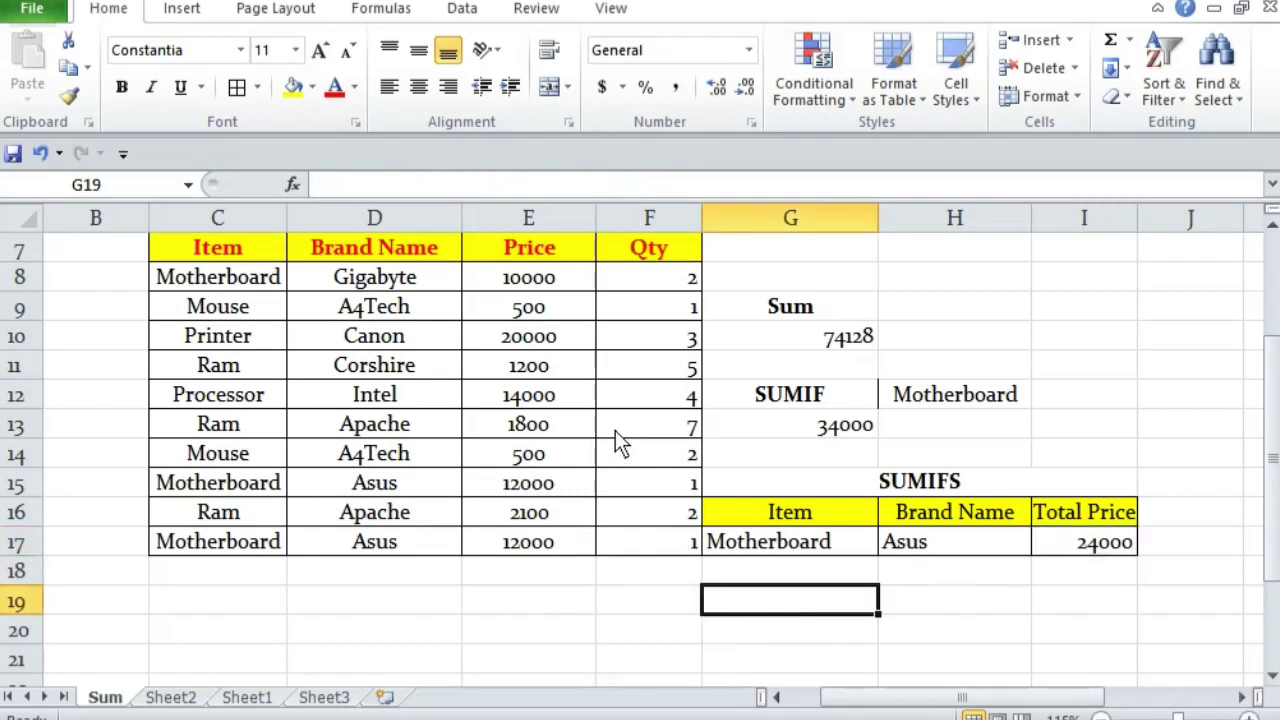
{"action": "left_click", "coordinate": [548, 282]}
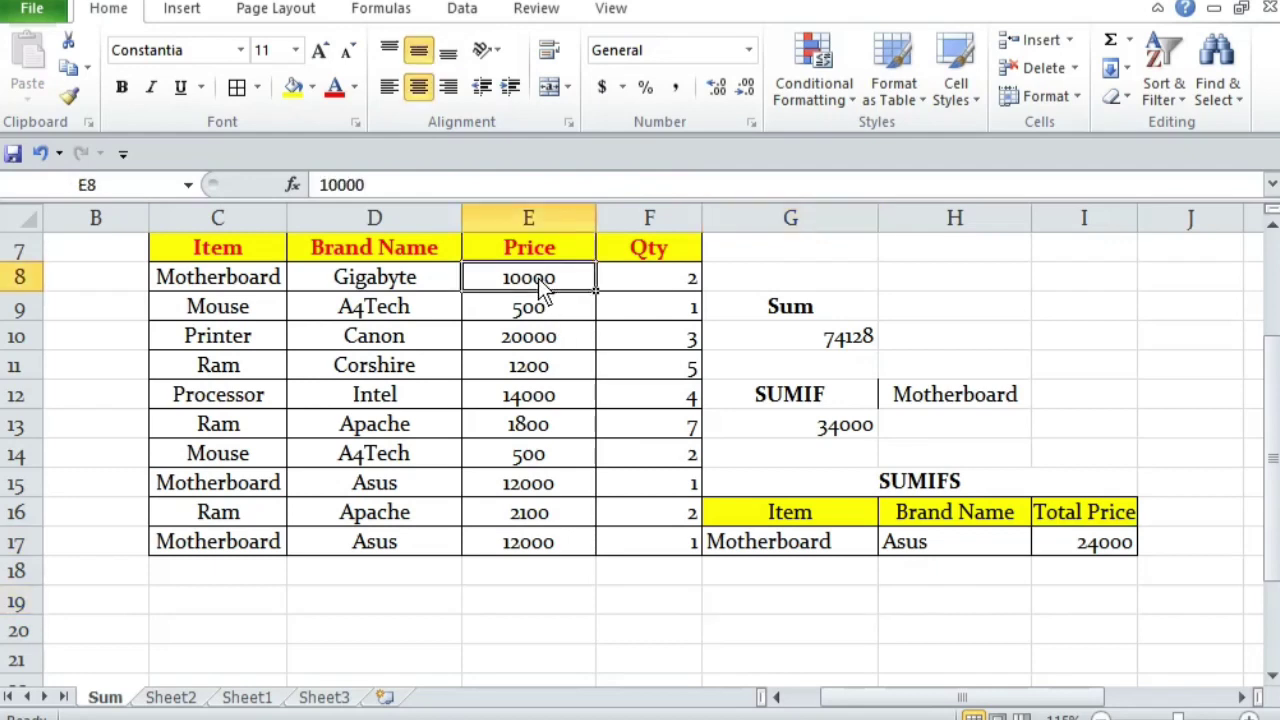
{"action": "left_click", "coordinate": [666, 288], "text": "ctrl"}
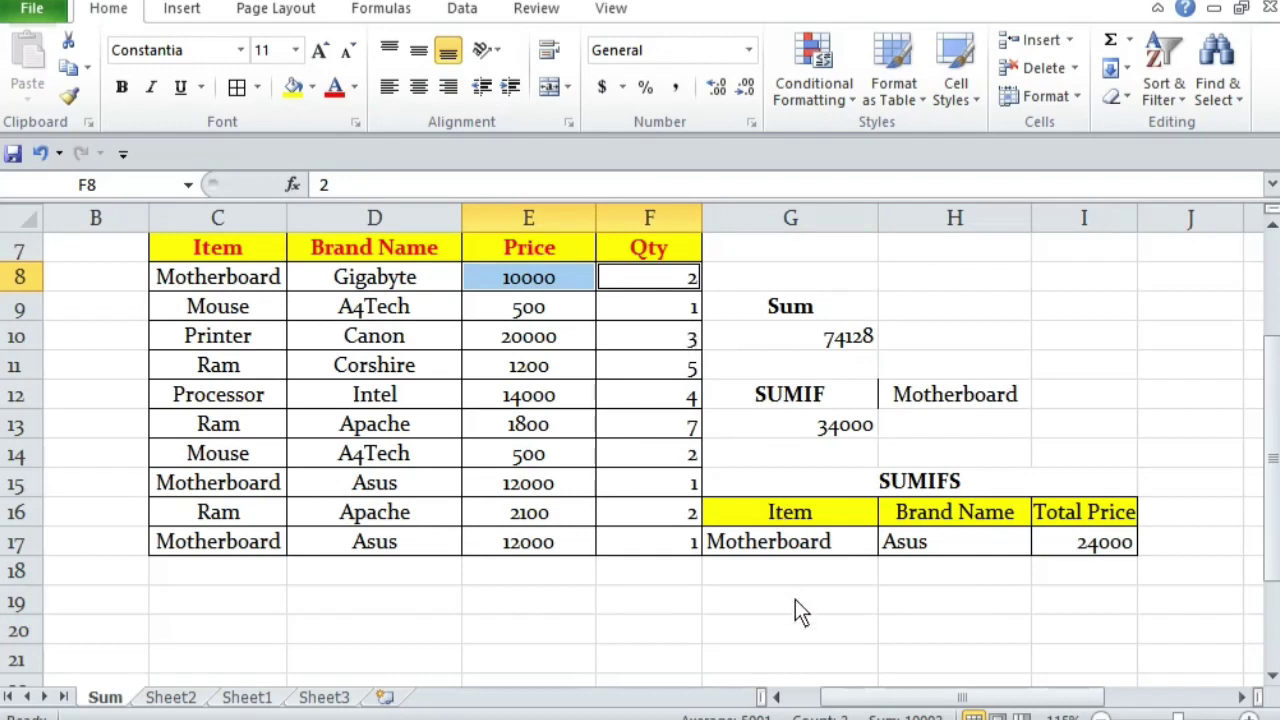
{"action": "left_click", "coordinate": [540, 285]}
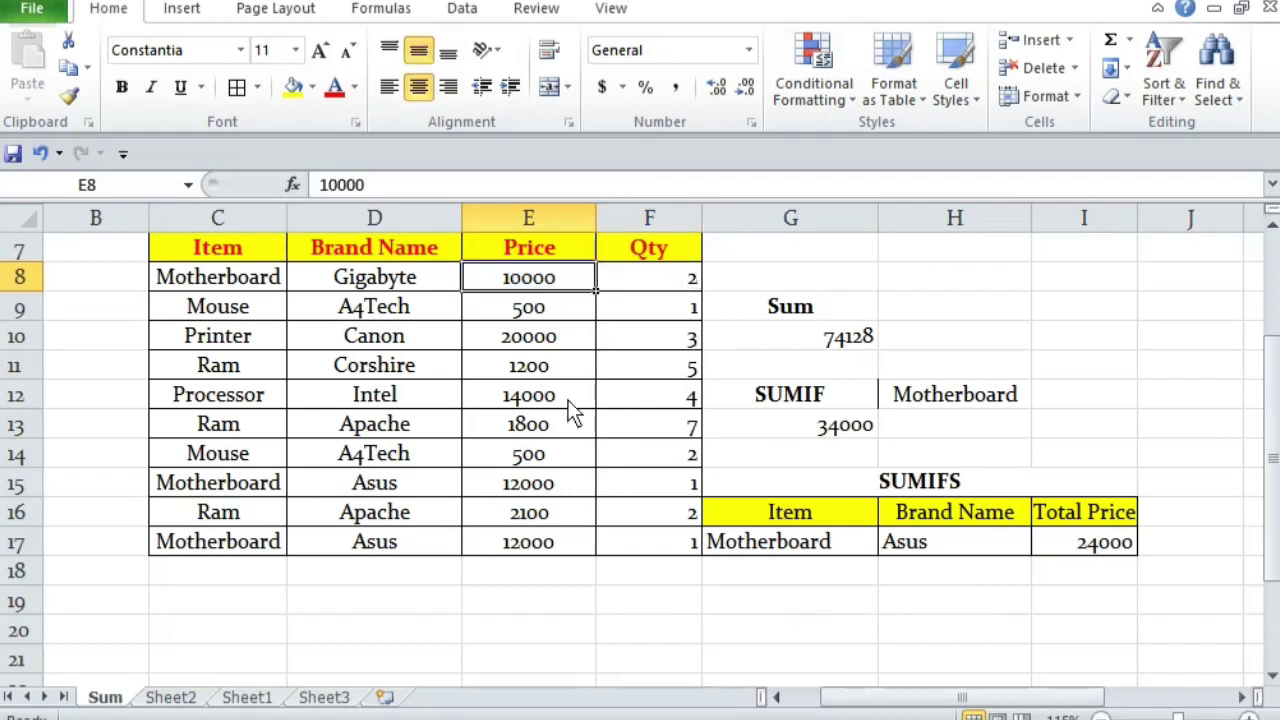
{"action": "left_click_drag", "start_coordinate": [556, 283], "coordinate": [563, 551]}
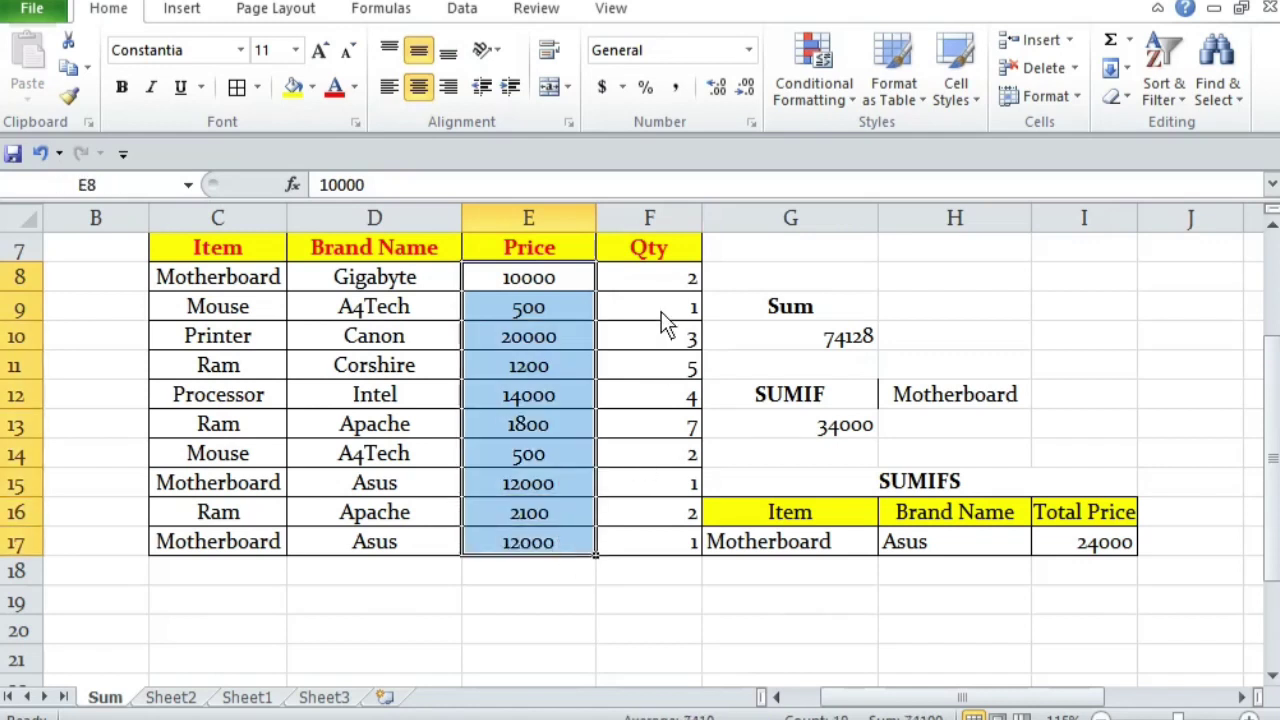
{"action": "left_click_drag", "start_coordinate": [643, 275], "coordinate": [659, 542]}
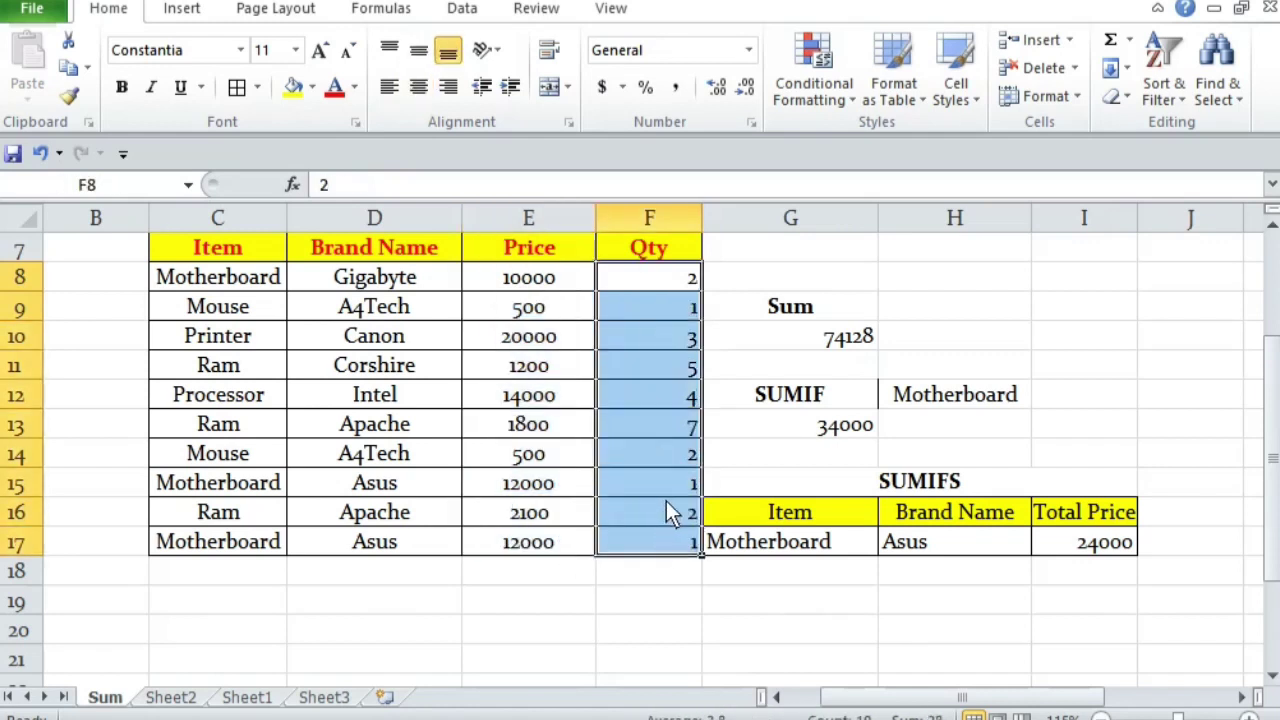
Step: Enter the label SUMPRODUCT in G19 below the SUMIFS section
{"action": "left_click", "coordinate": [802, 620]}
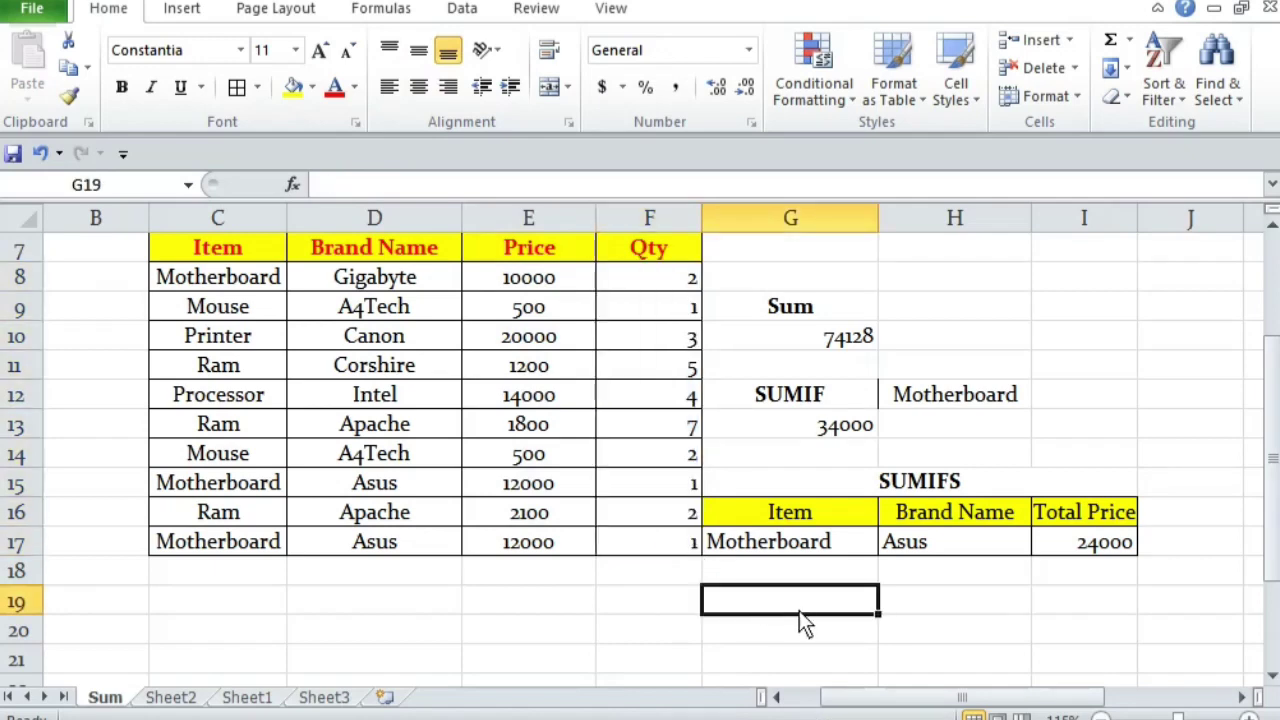
{"action": "type", "text": "S"}
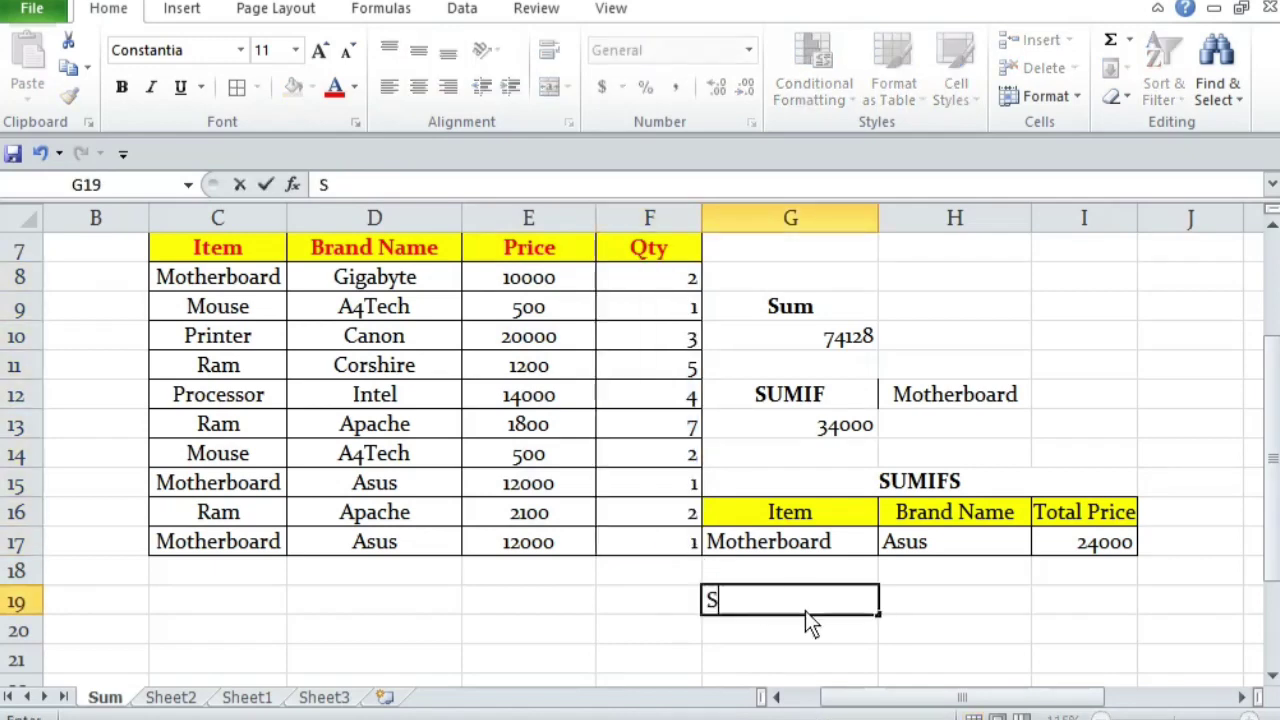
{"action": "type", "text": "UMPRODUCT"}
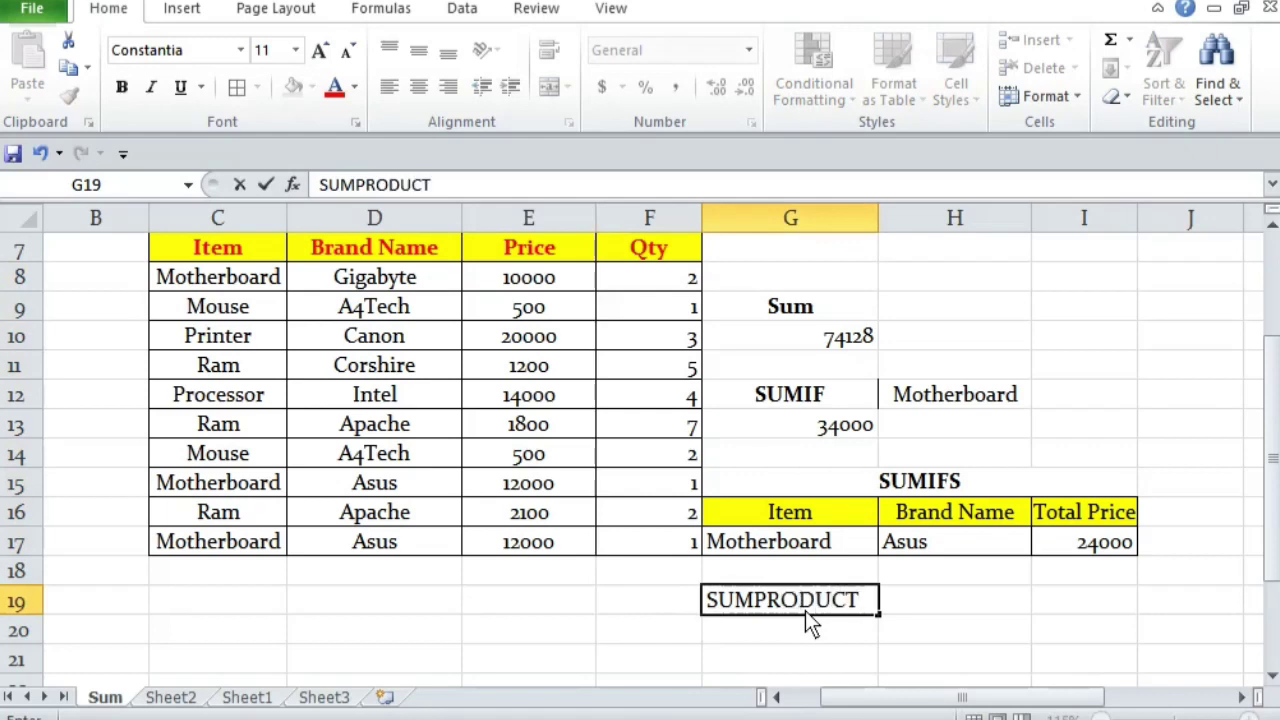
{"action": "key", "text": "Return"}
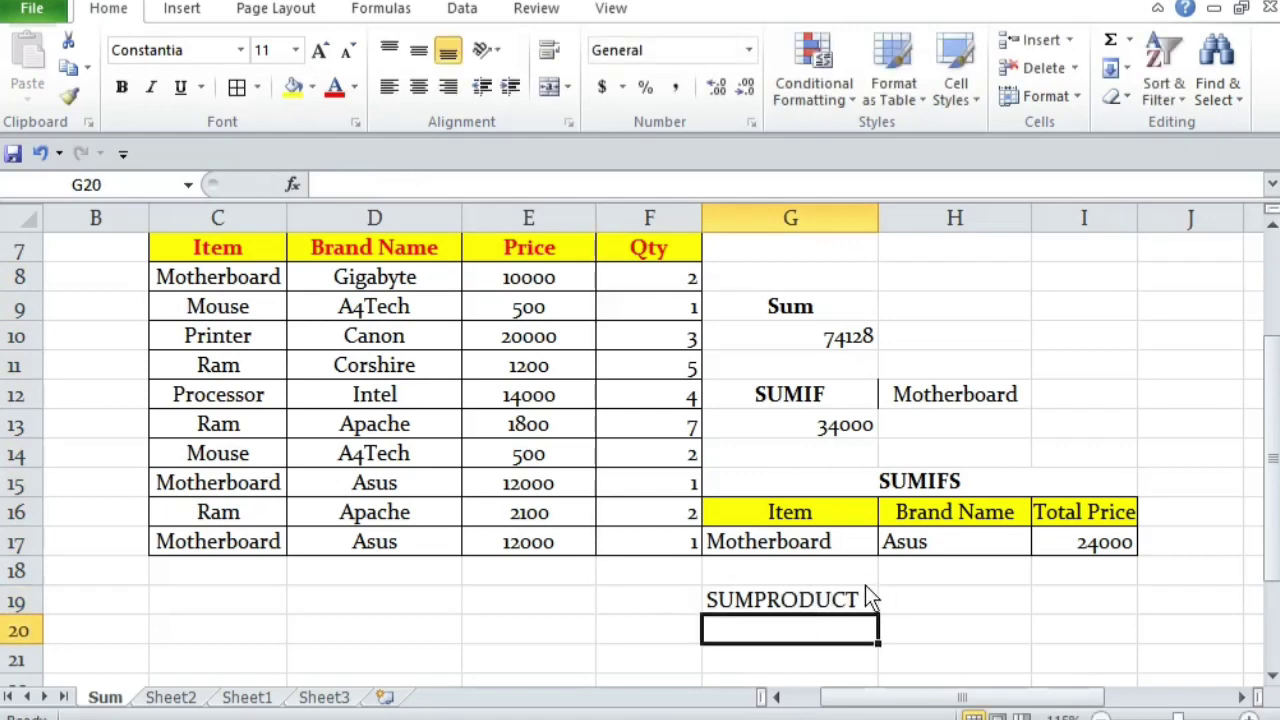
Step: Move the SUMPRODUCT label to G6, above the Sum section
{"action": "scroll", "coordinate": [823, 614], "scroll_direction": "up", "scroll_amount": 2}
{"action": "scroll", "coordinate": [815, 650], "scroll_direction": "down", "scroll_amount": 2}
{"action": "left_click", "coordinate": [822, 598]}
{"action": "key", "text": "ctrl+c"}
{"action": "scroll", "coordinate": [832, 587], "scroll_direction": "up", "scroll_amount": 2}
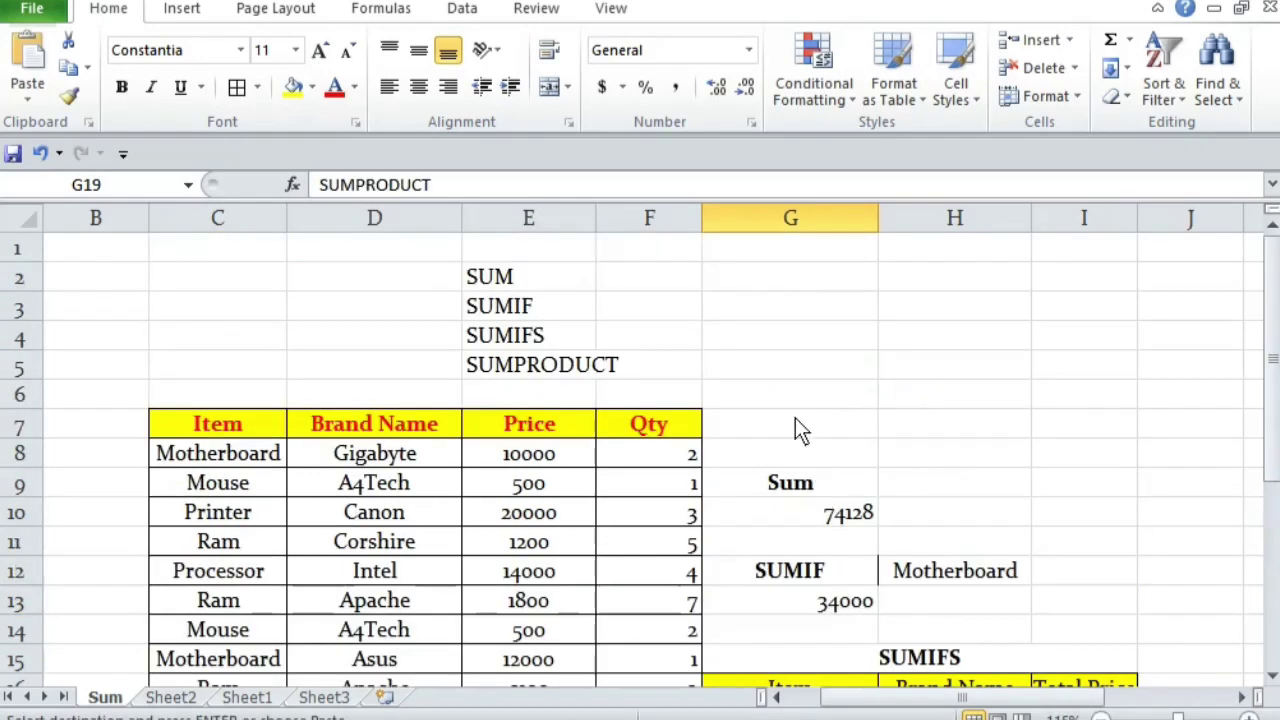
{"action": "left_click", "coordinate": [807, 368]}
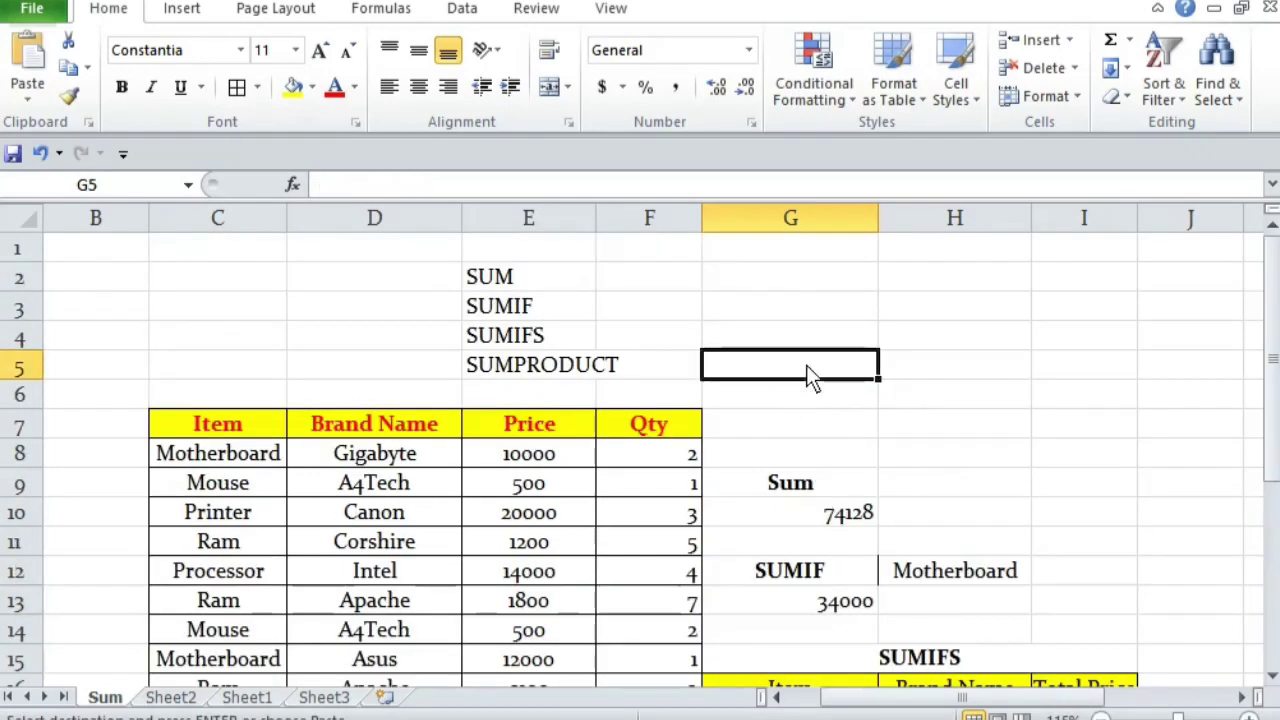
{"action": "key", "text": "Return"}
{"action": "key", "text": "ctrl+c"}
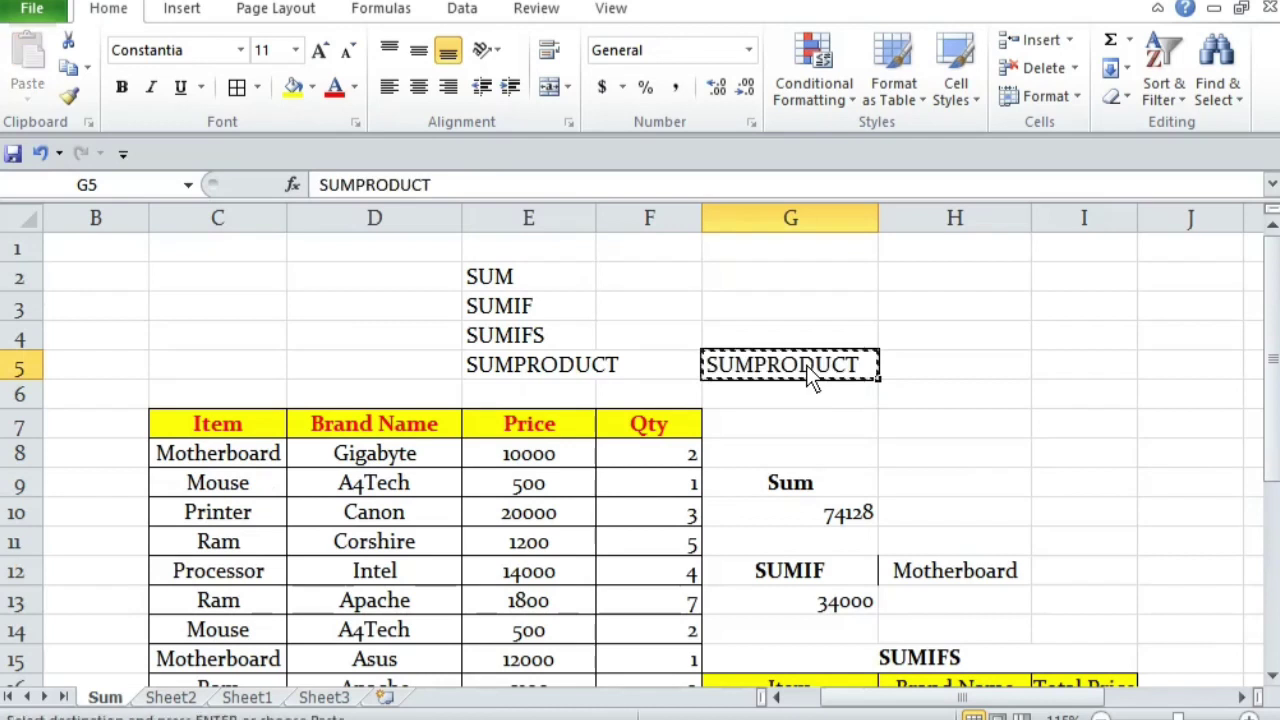
{"action": "key", "text": "Down"}
{"action": "key", "text": "Return"}
Step: Enter =SUMPRODUCT(E8:E17,F8:F17) in G7 to total each price multiplied by its quantity
{"action": "key", "text": "Down"}
{"action": "key", "text": "Right"}
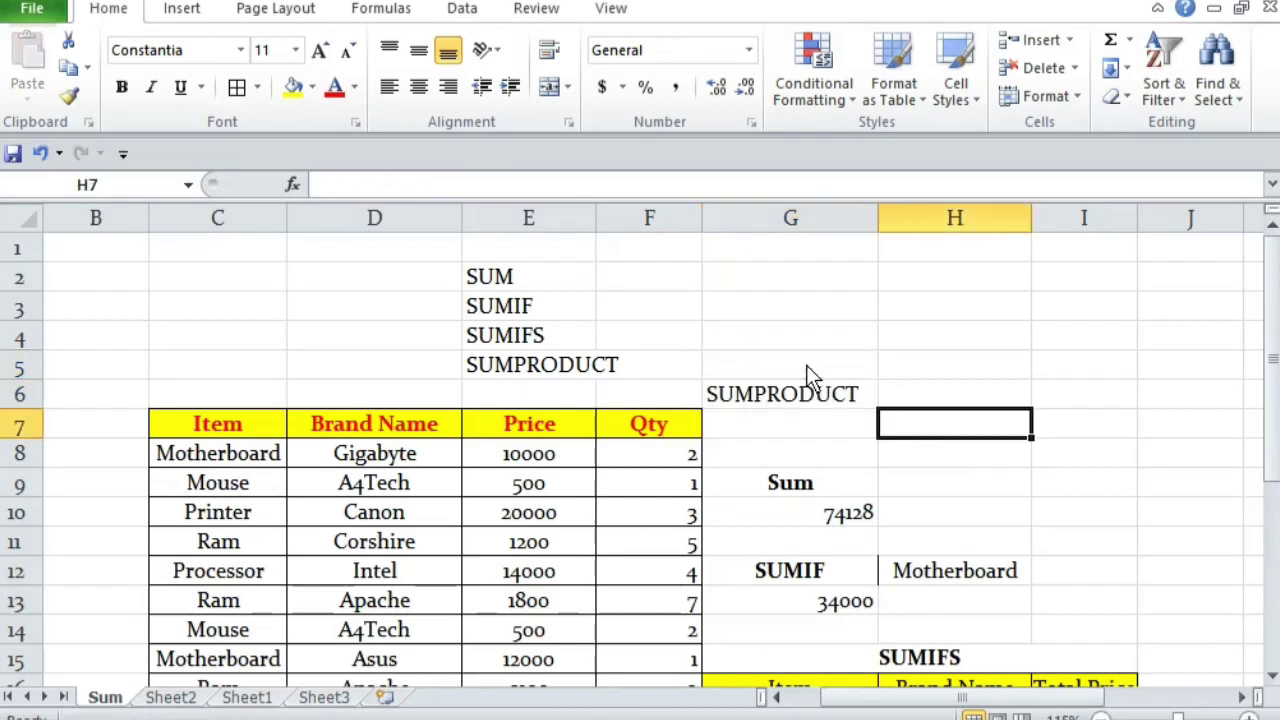
{"action": "key", "text": "Up"}
{"action": "key", "text": "Down"}
{"action": "key", "text": "Left"}
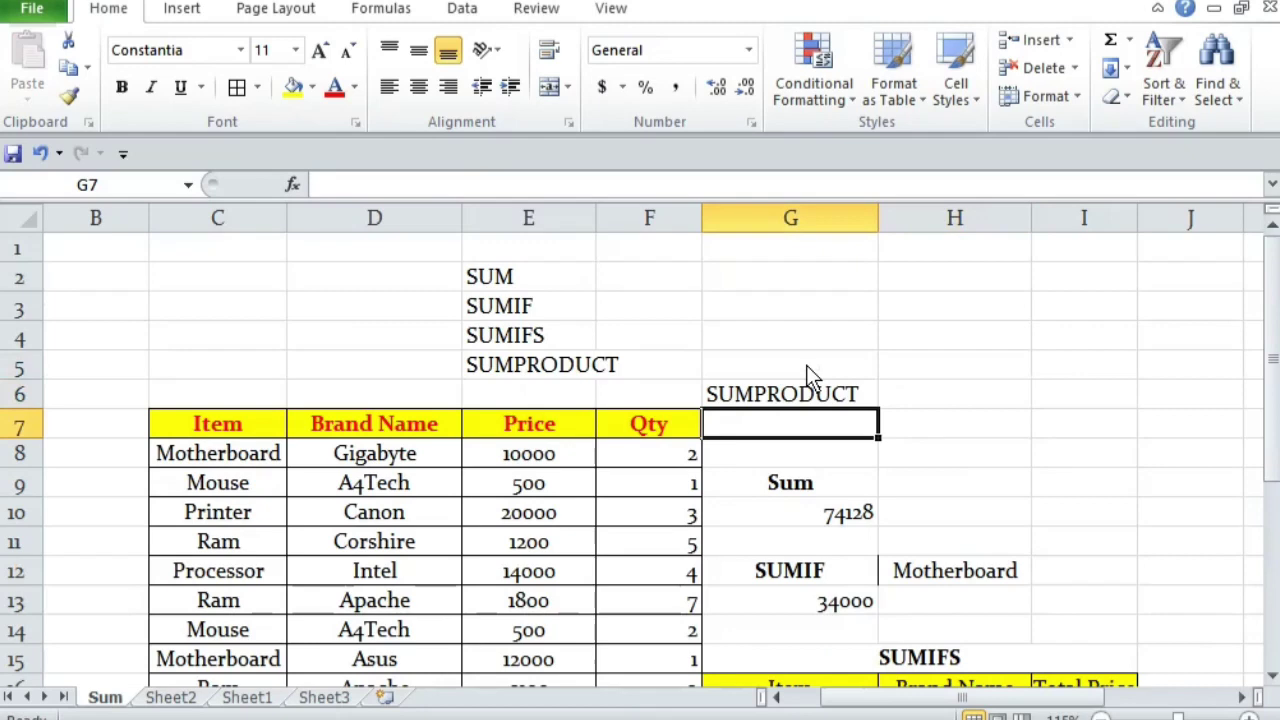
{"action": "type", "text": "=sum"}
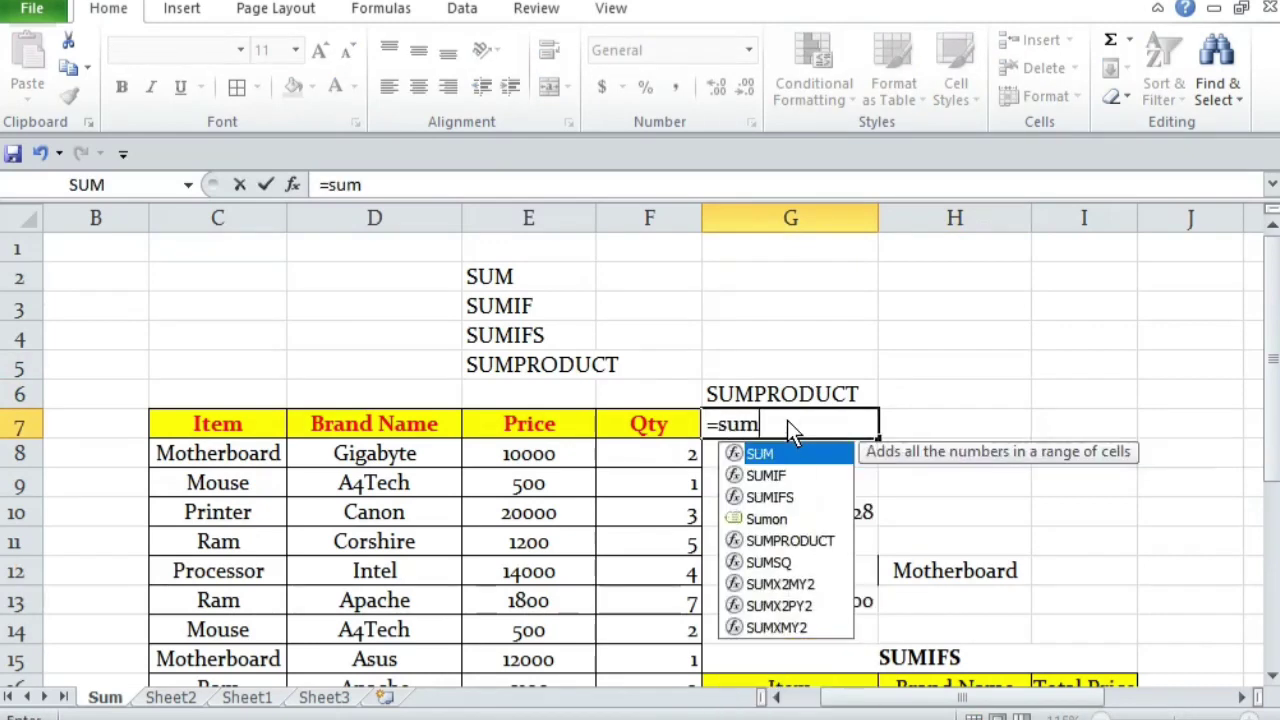
{"action": "type", "text": "pr"}
{"action": "key", "text": "Tab"}
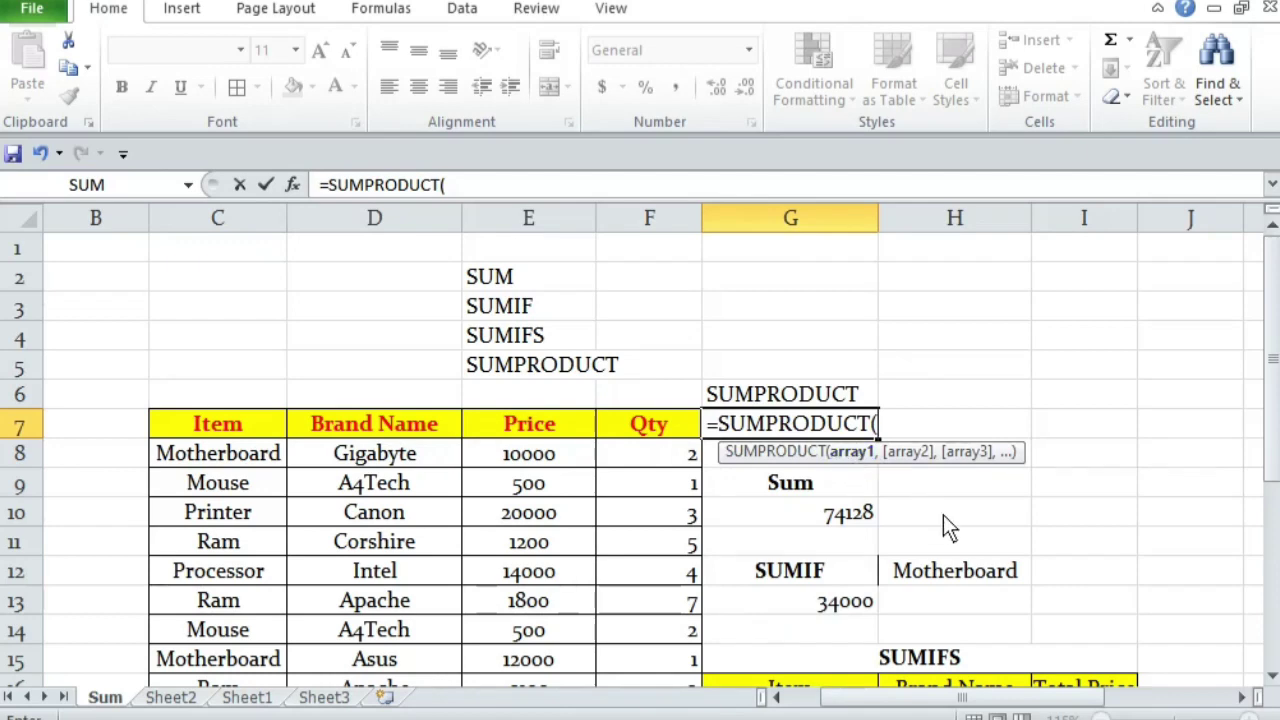
{"action": "scroll", "coordinate": [944, 528], "scroll_direction": "down", "scroll_amount": 1}
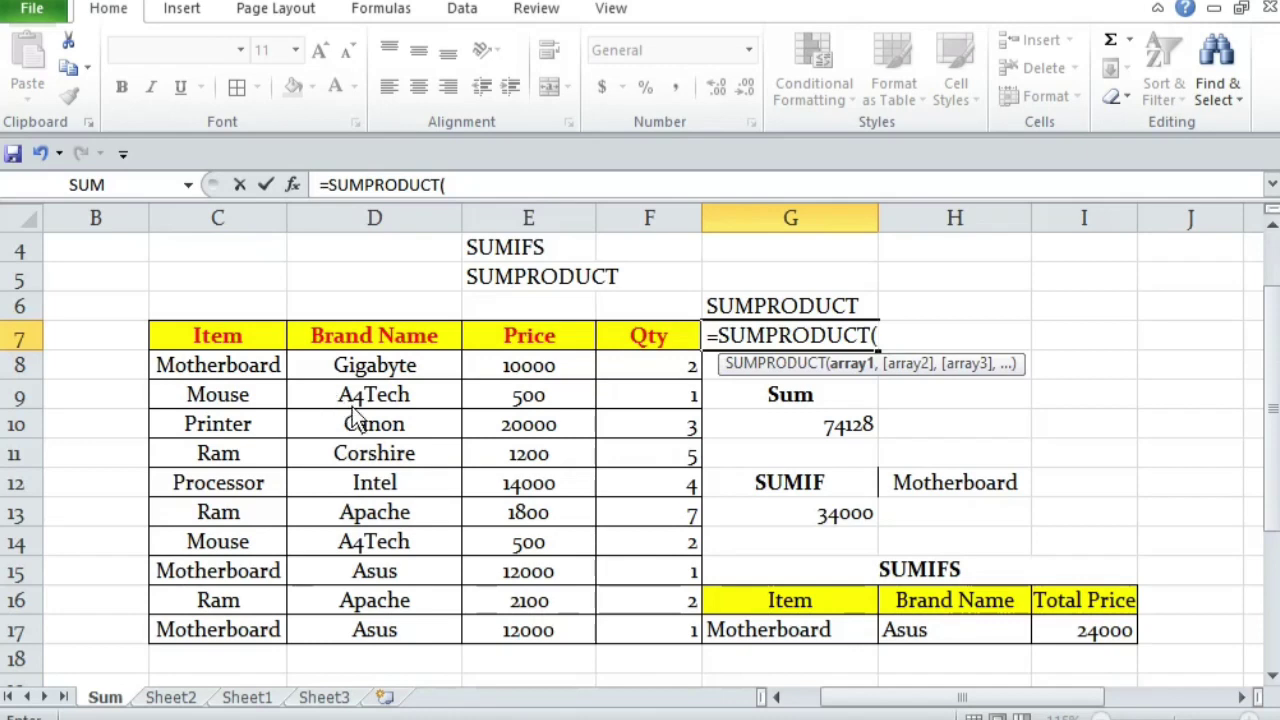
{"action": "left_click_drag", "start_coordinate": [547, 366], "coordinate": [565, 630]}
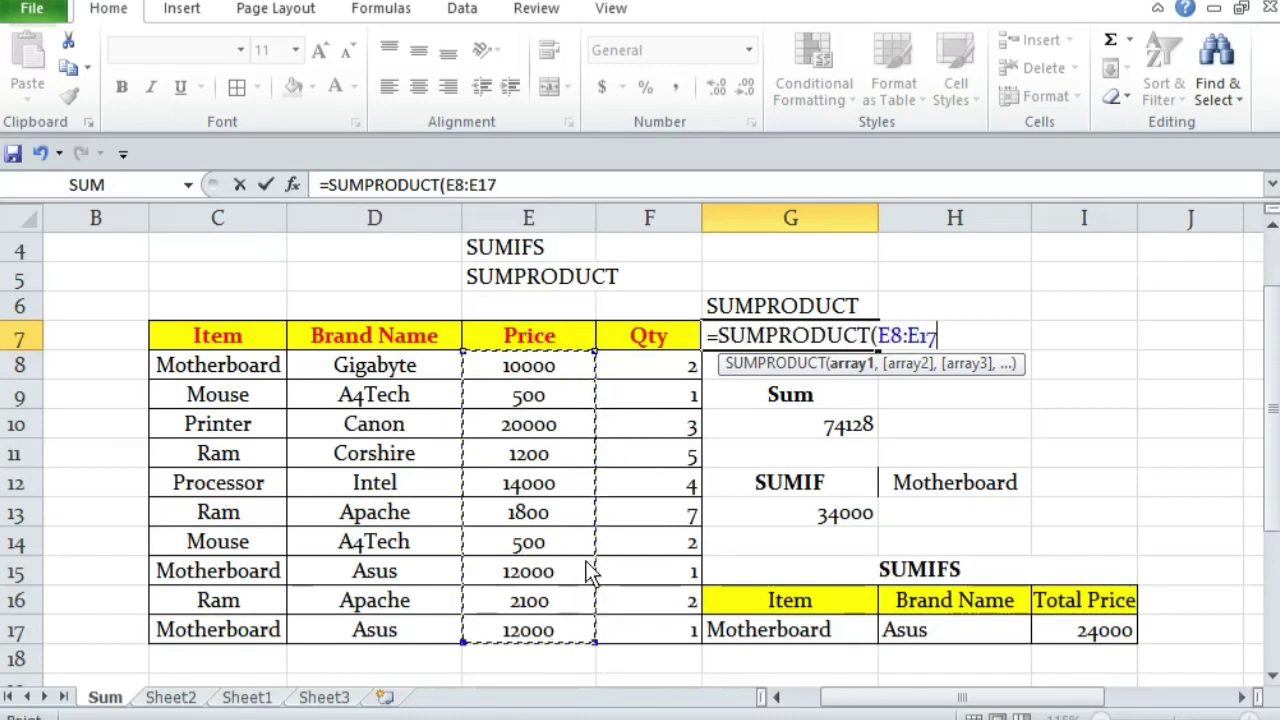
{"action": "type", "text": ","}
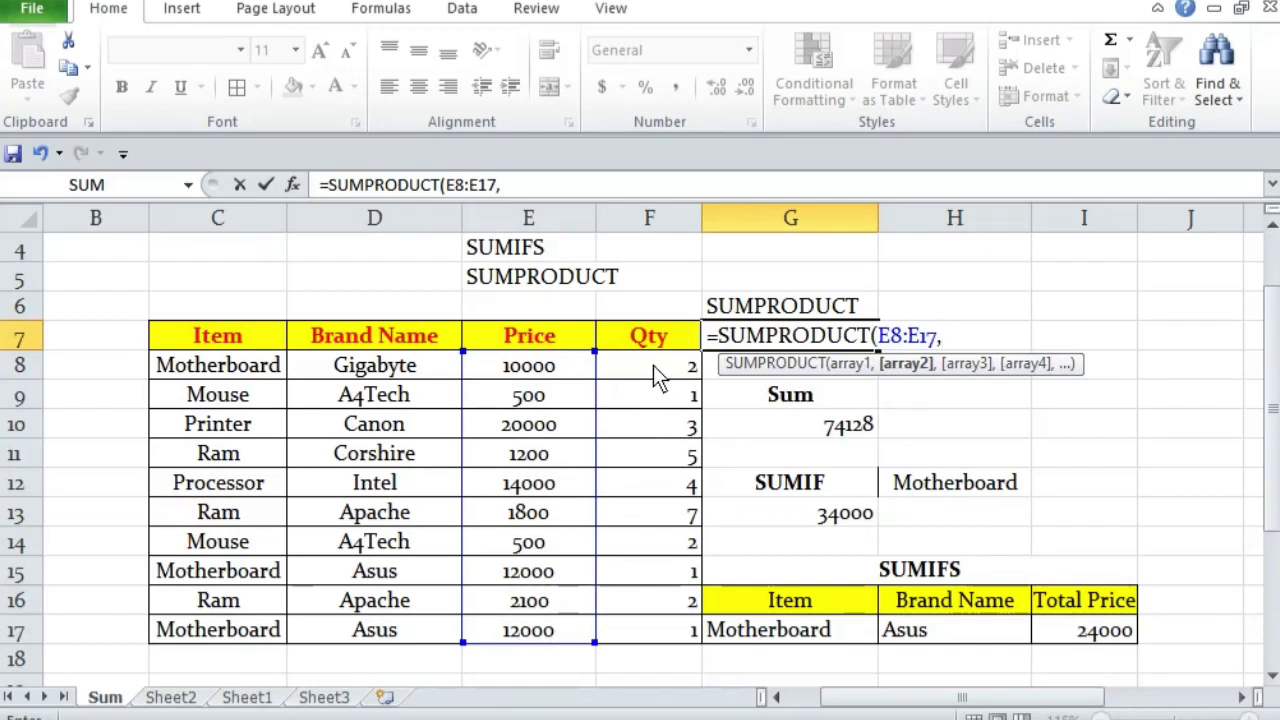
{"action": "left_click_drag", "start_coordinate": [653, 365], "coordinate": [670, 638]}
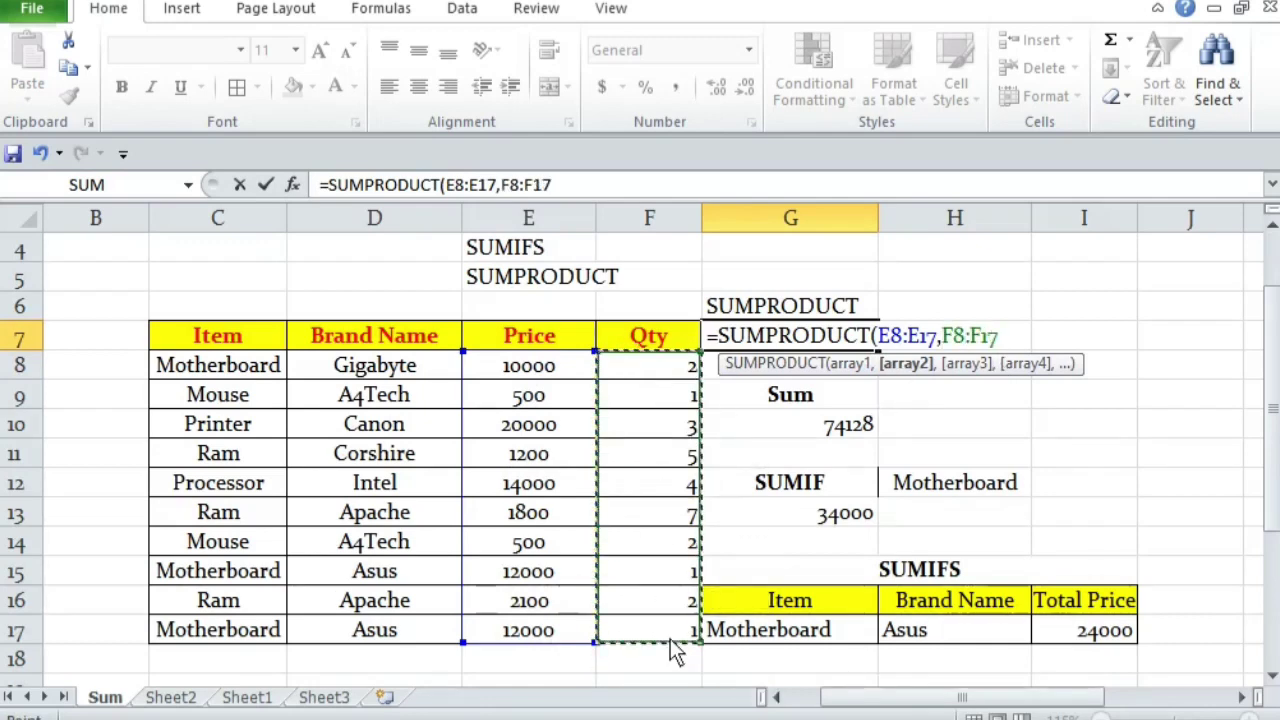
{"action": "type", "text": ")"}
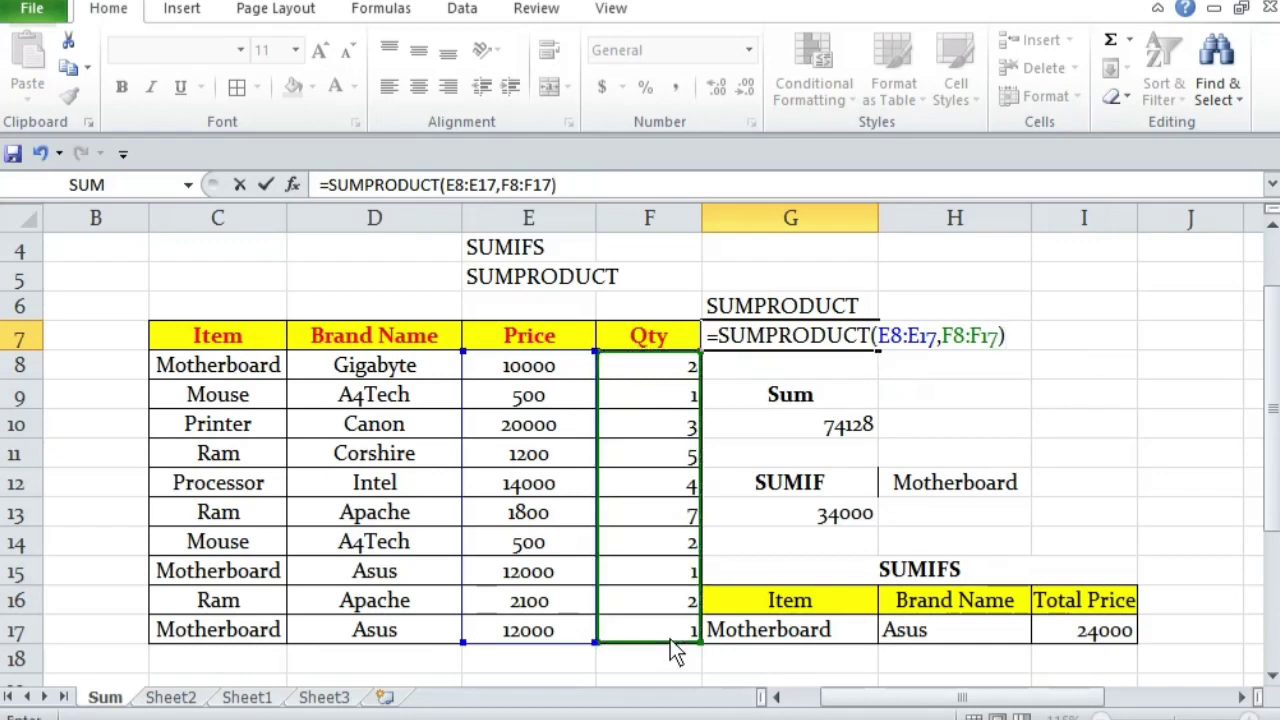
{"action": "key", "text": "Return"}
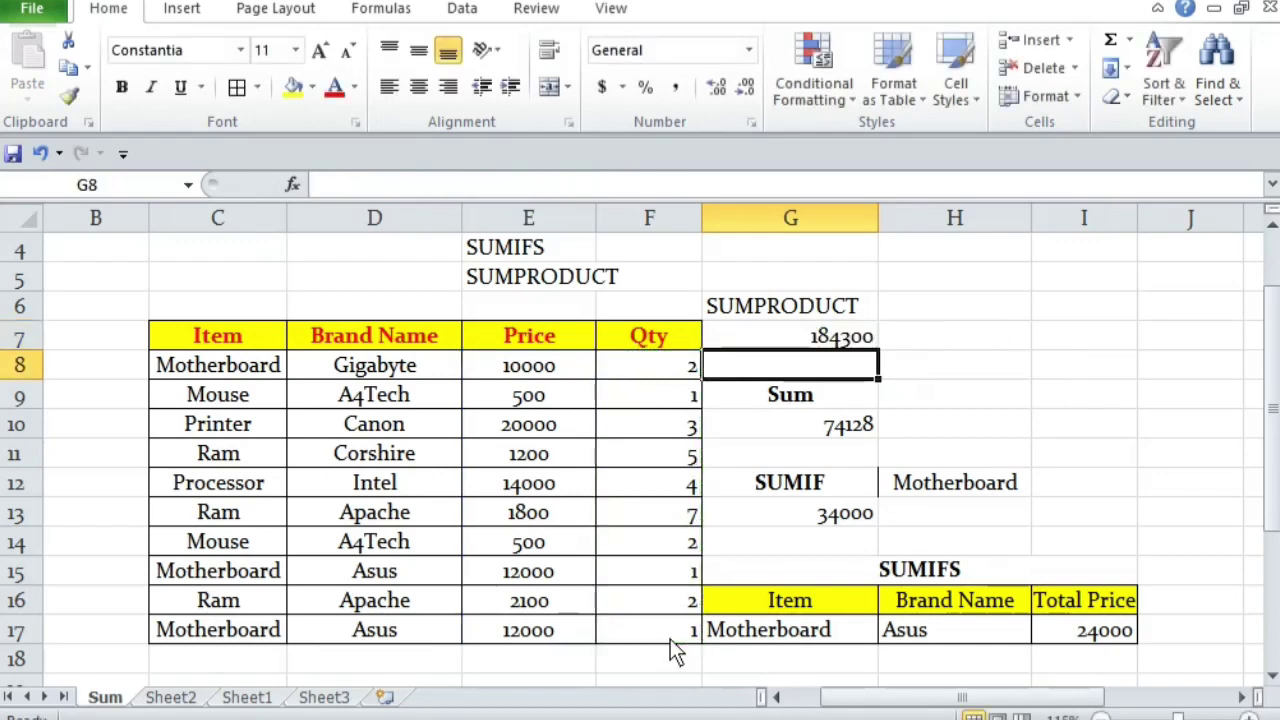
Step: Compare the SUMPRODUCT result in G7 with the SUM formula in G10
{"action": "key", "text": "Up"}
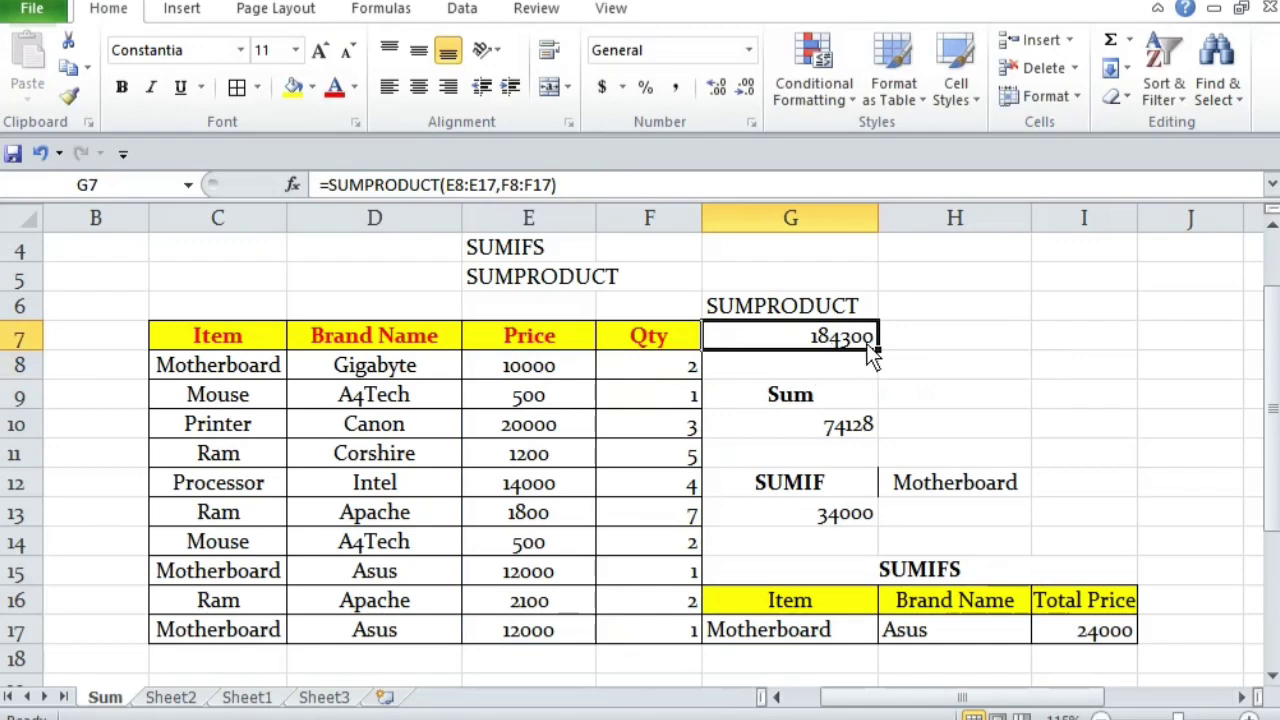
{"action": "left_click", "coordinate": [846, 432]}
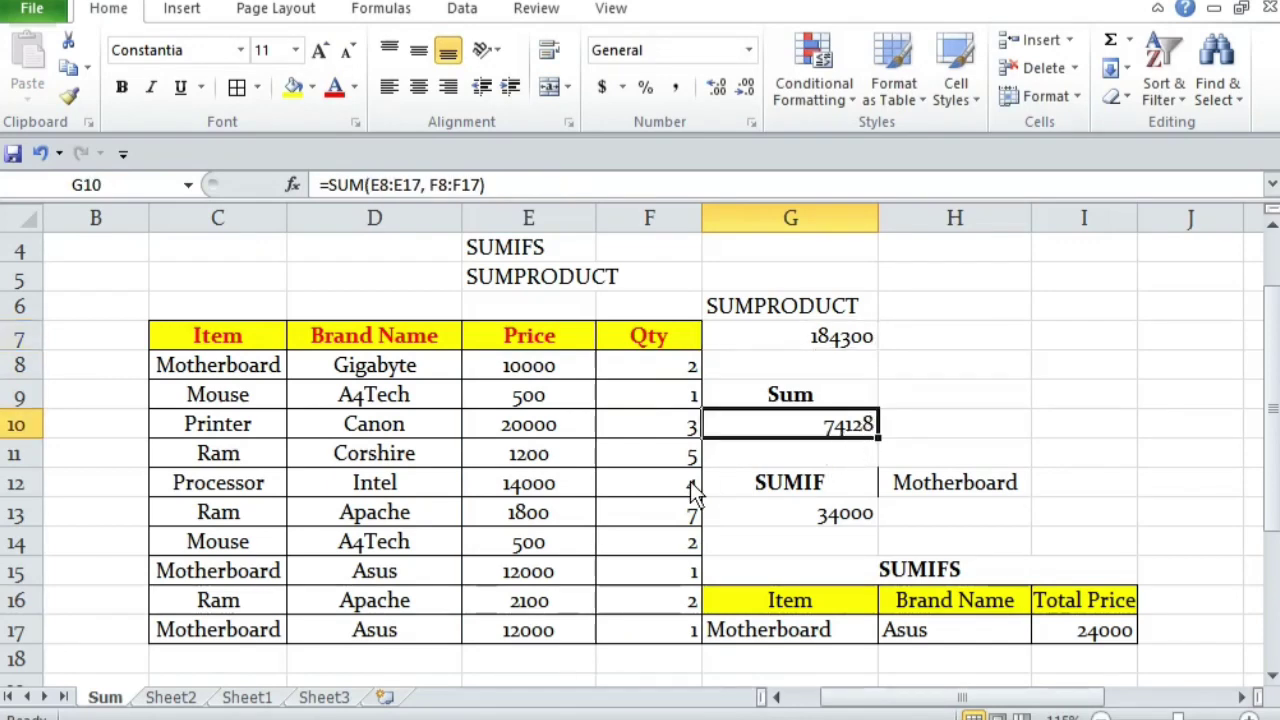
{"action": "left_click", "coordinate": [822, 345]}
{"action": "scroll", "coordinate": [702, 577], "scroll_direction": "down", "scroll_amount": 1}
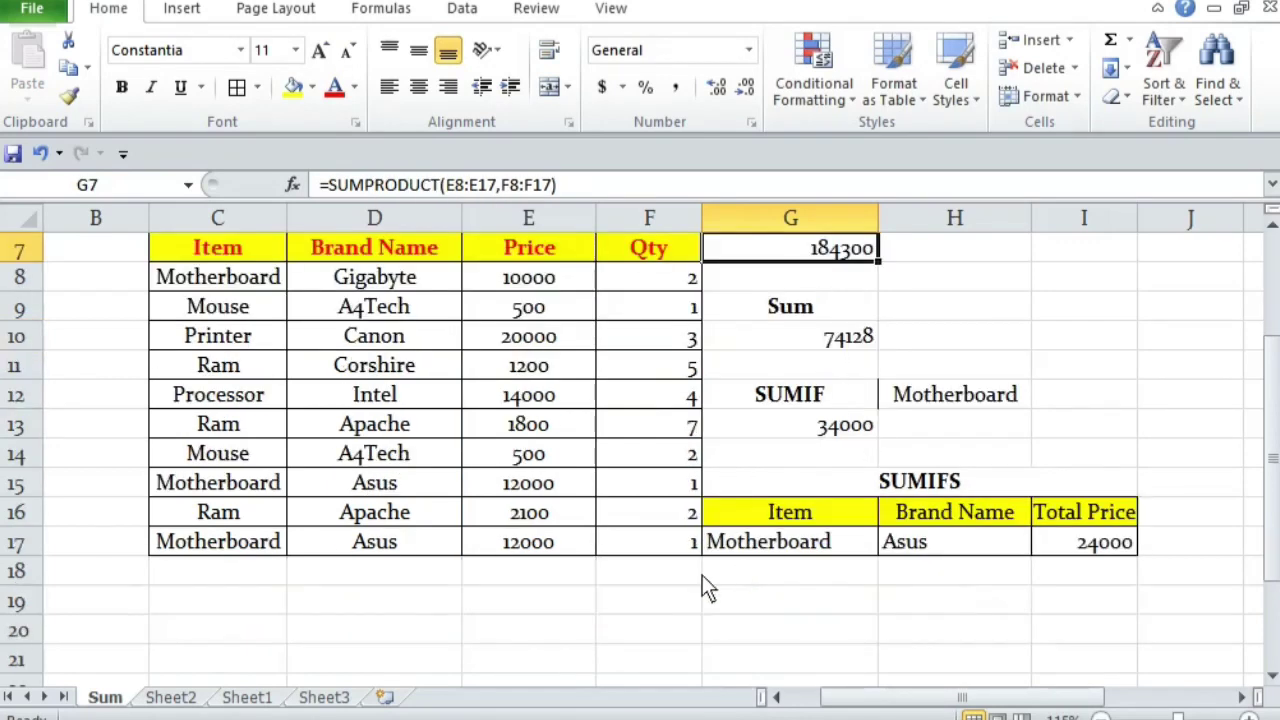
{"action": "left_click", "coordinate": [528, 571]}
{"action": "scroll", "coordinate": [528, 569], "scroll_direction": "up", "scroll_amount": 1}
Step: Enter =E8*F8 in J8 to multiply price by quantity, and fill the formula down to J17
{"action": "left_click_drag", "start_coordinate": [902, 697], "coordinate": [934, 697]}
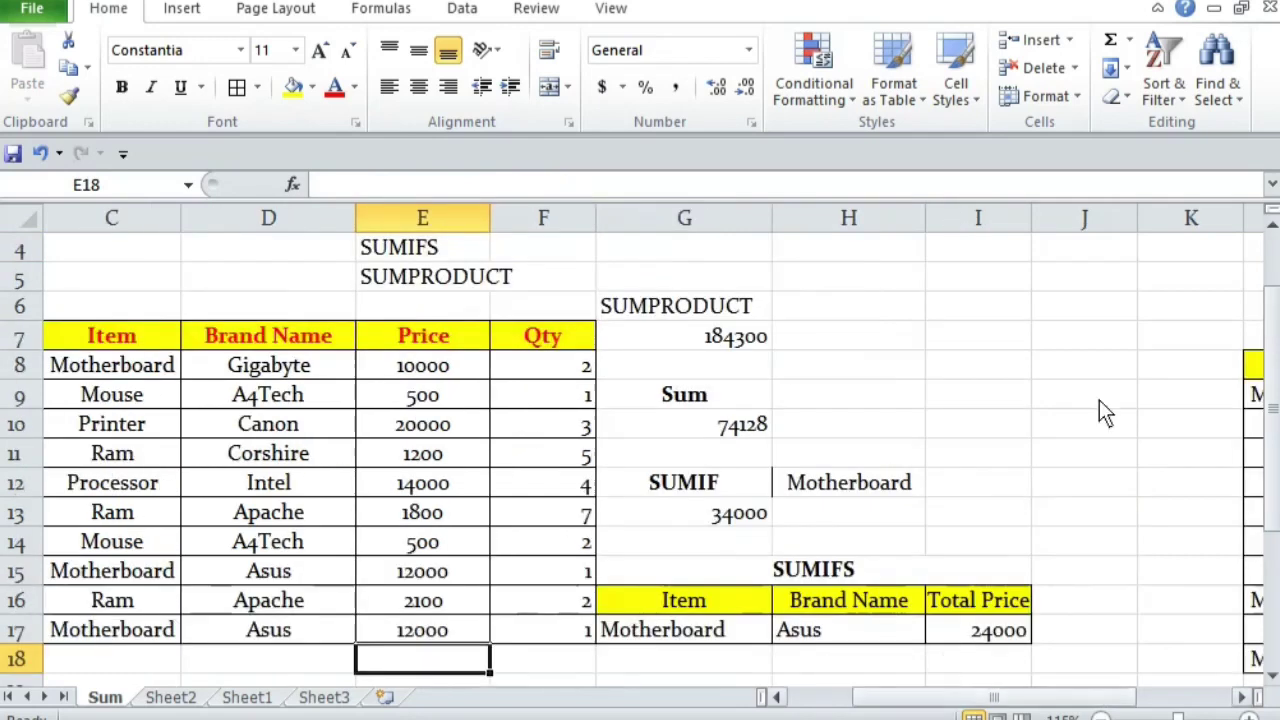
{"action": "left_click", "coordinate": [1072, 342]}
{"action": "left_click", "coordinate": [1076, 377]}
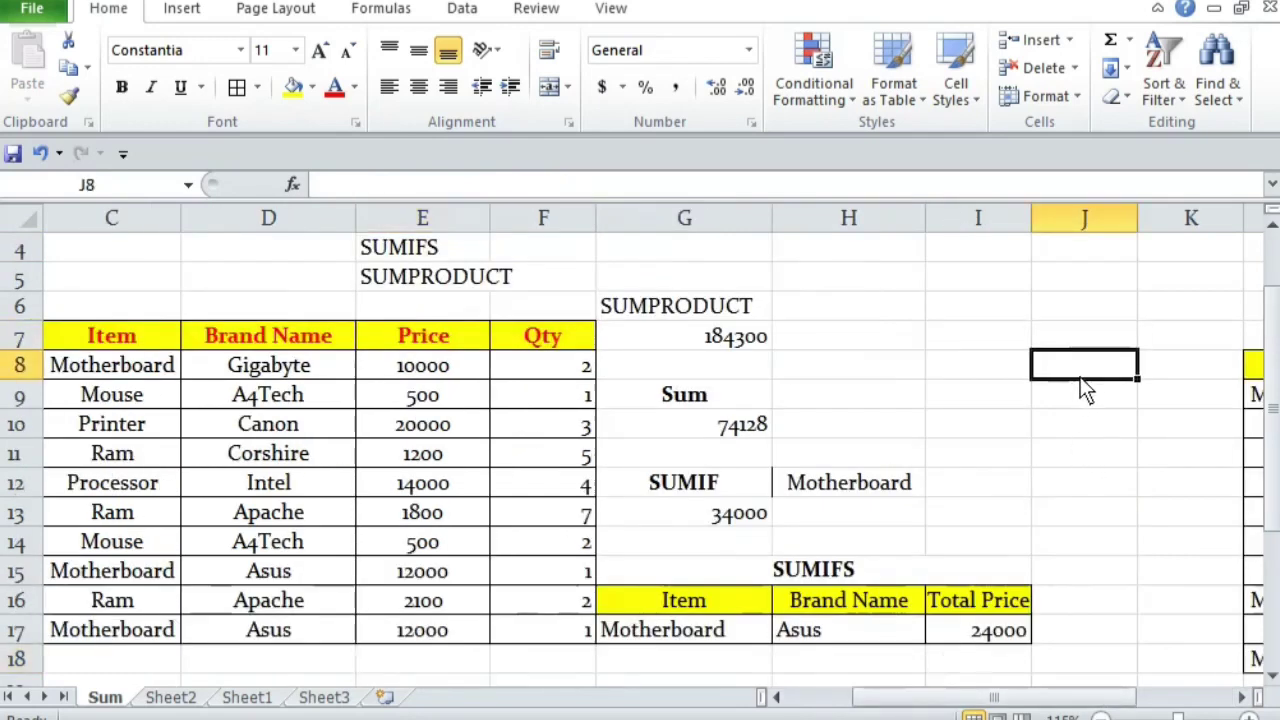
{"action": "type", "text": "="}
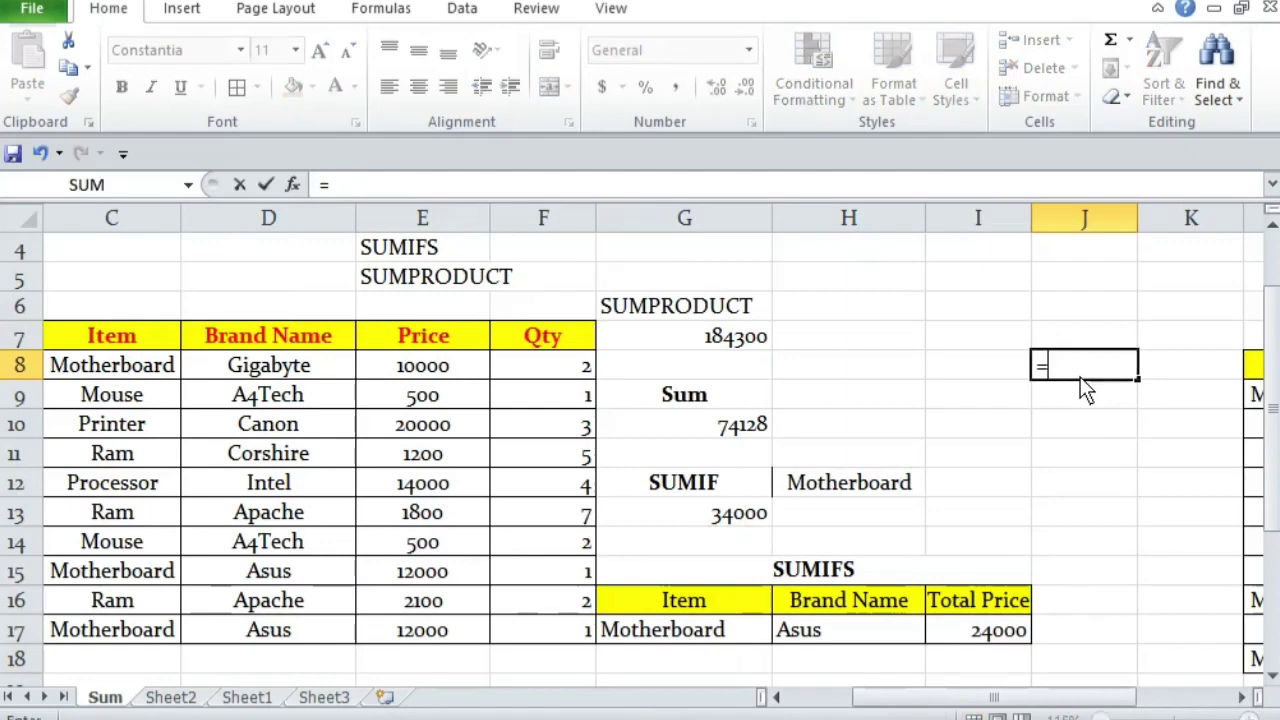
{"action": "left_click", "coordinate": [434, 370]}
{"action": "type", "text": "*"}
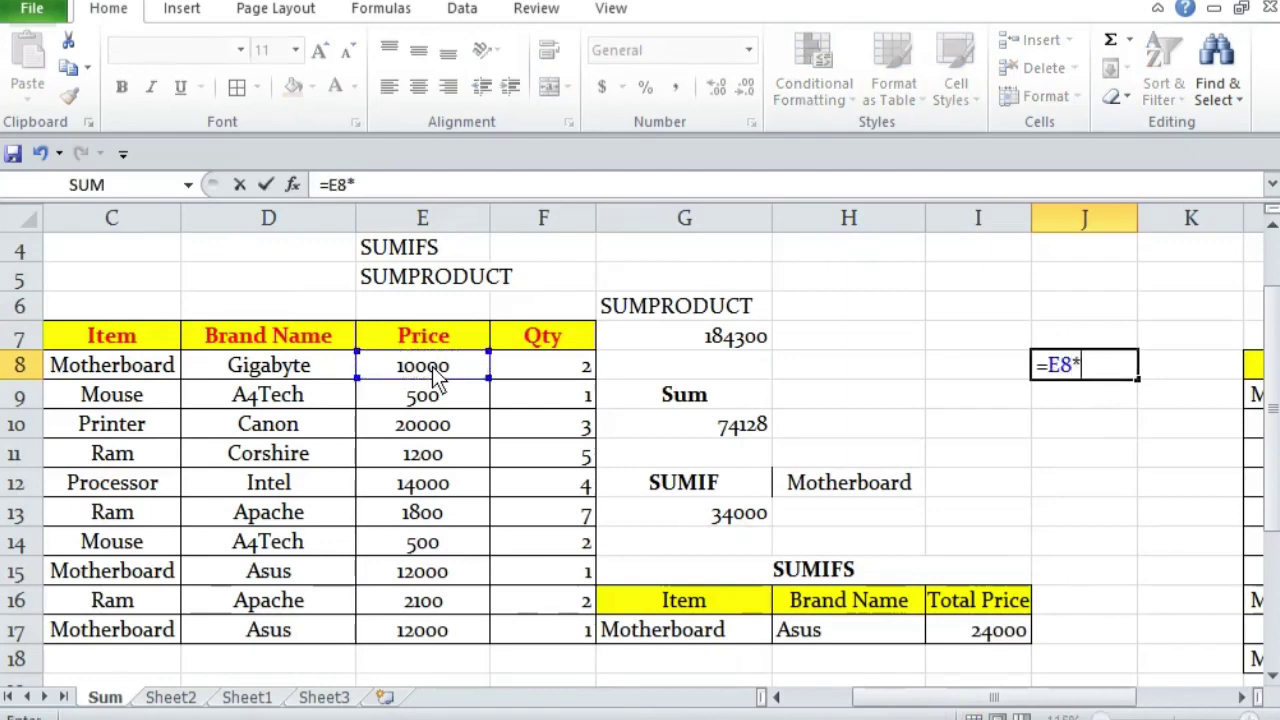
{"action": "left_click", "coordinate": [527, 363]}
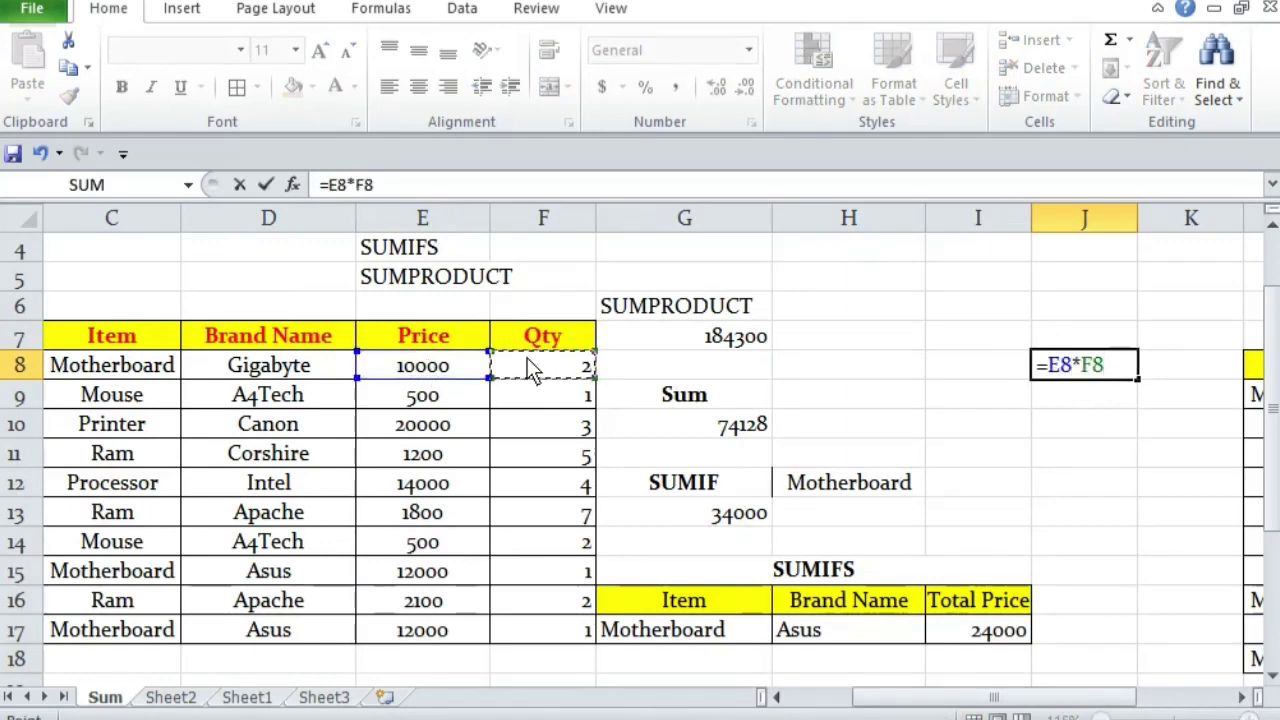
{"action": "key", "text": "Return"}
{"action": "key", "text": "Up"}
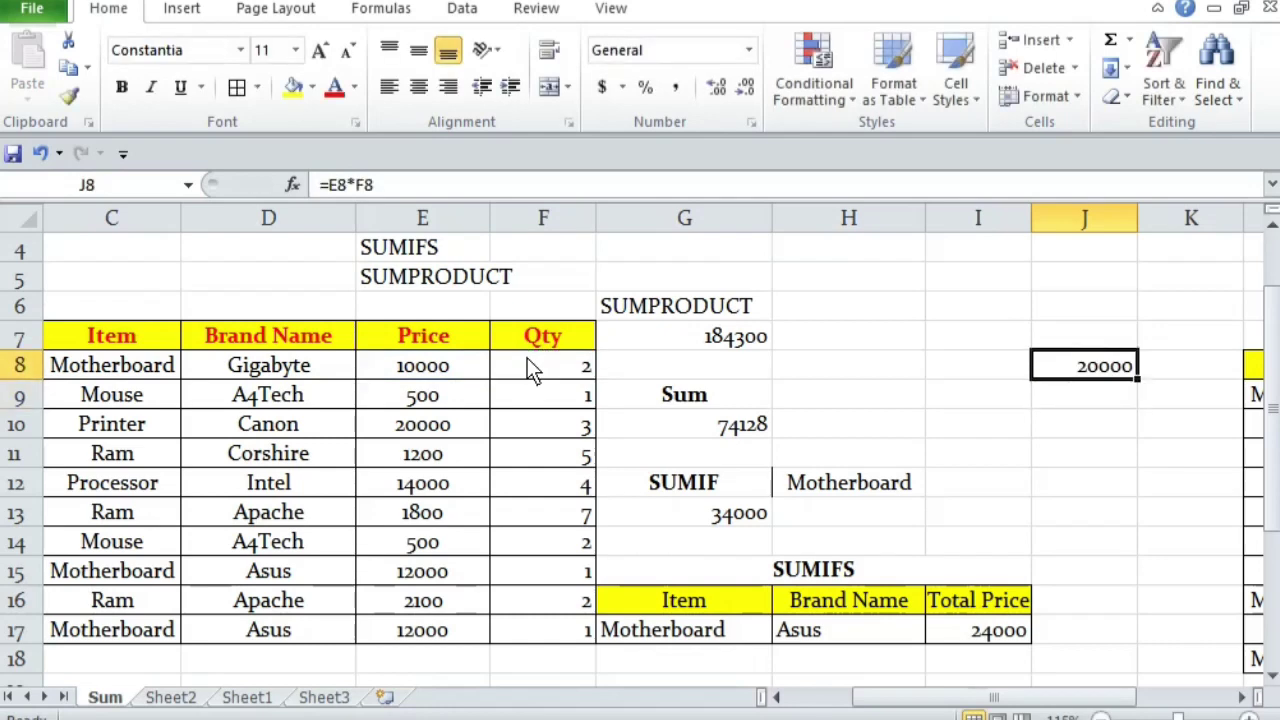
{"action": "left_click_drag", "start_coordinate": [1138, 379], "coordinate": [1149, 649]}
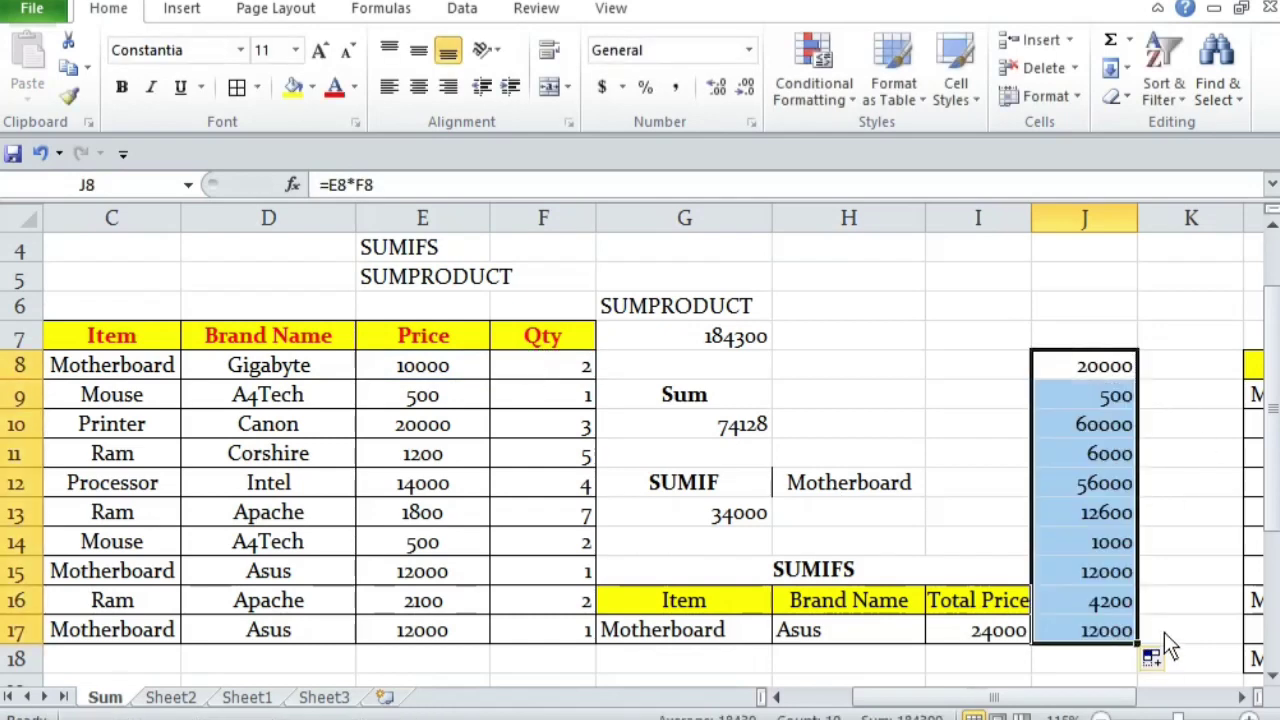
Step: Check the products in column J against the price and quantity of the first table rows
{"action": "left_click", "coordinate": [432, 370]}
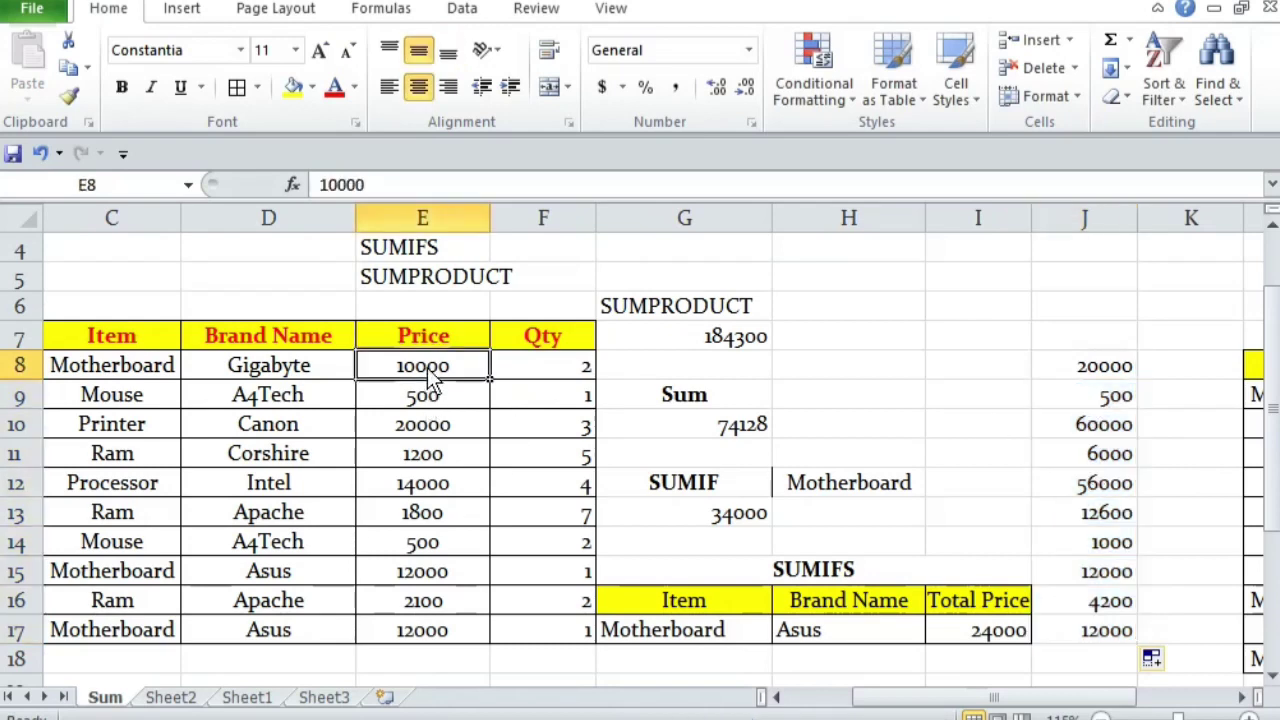
{"action": "left_click", "coordinate": [441, 400]}
{"action": "left_click", "coordinate": [563, 403]}
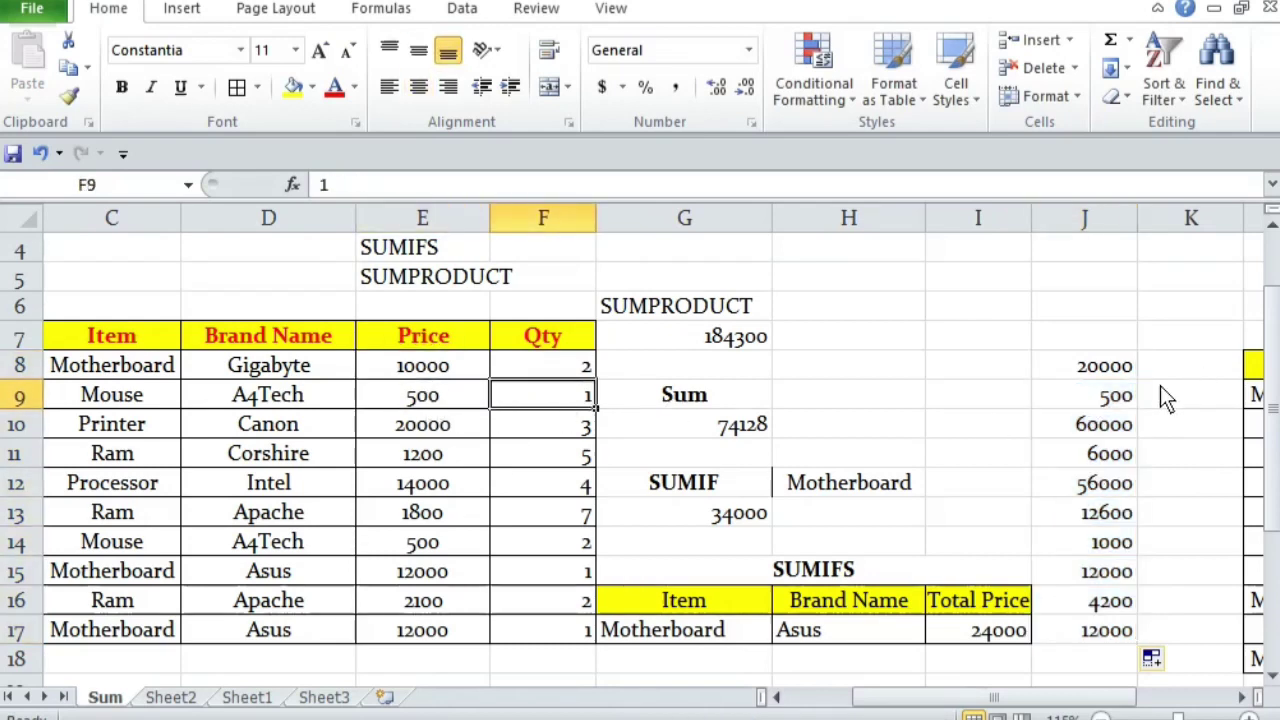
{"action": "left_click", "coordinate": [1115, 396]}
{"action": "left_click", "coordinate": [420, 430]}
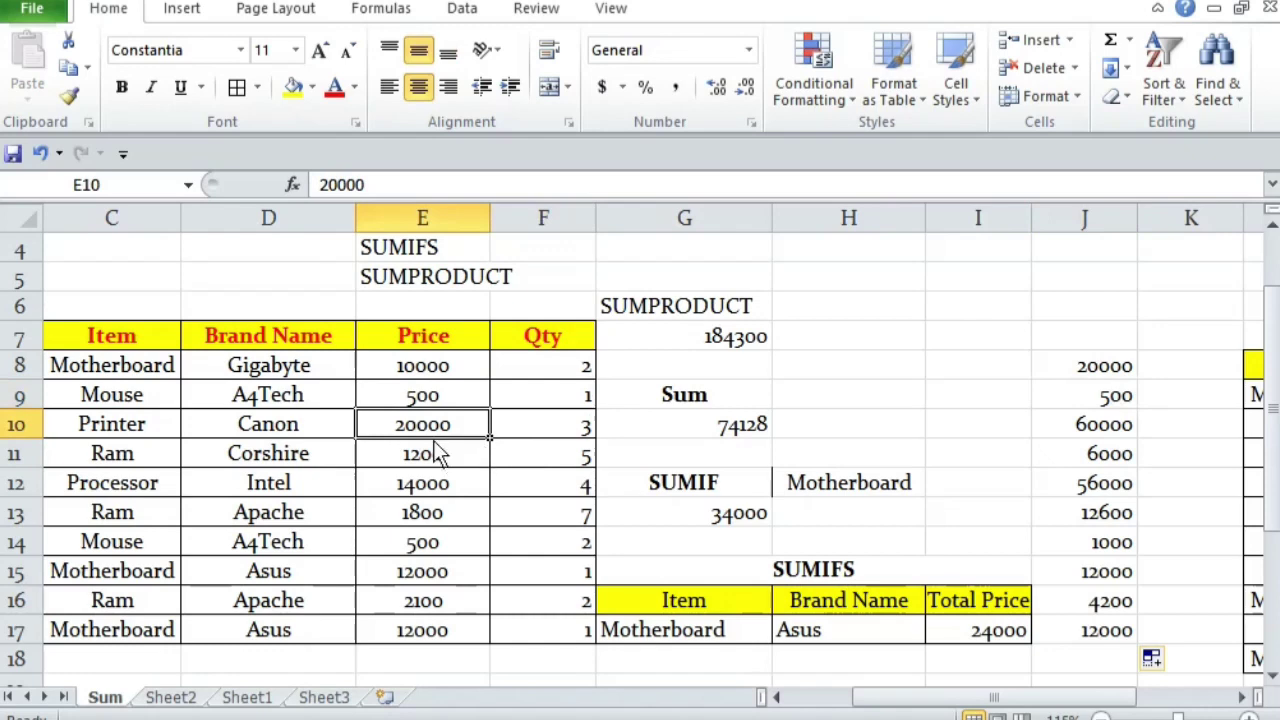
{"action": "left_click", "coordinate": [572, 432]}
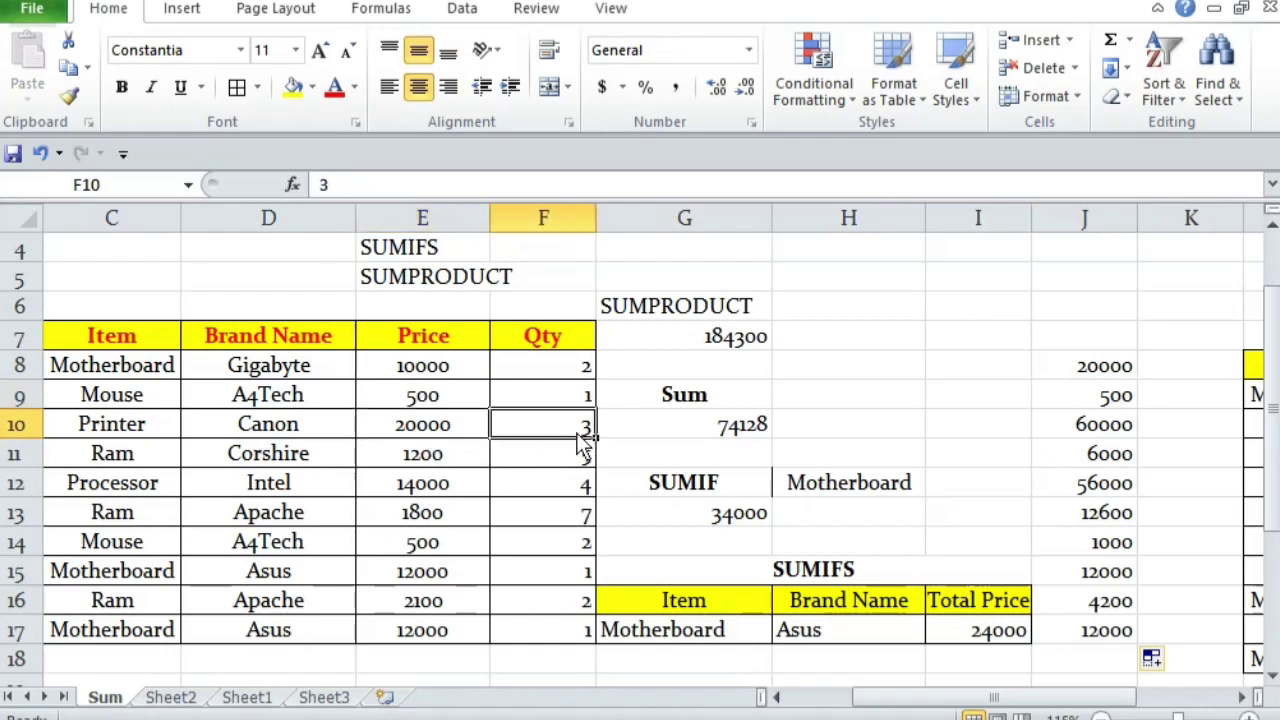
{"action": "left_click", "coordinate": [1089, 434]}
Step: Enter =SUM(J8:J17) in J18 to total the row products
{"action": "left_click_drag", "start_coordinate": [1088, 368], "coordinate": [1103, 598]}
{"action": "scroll", "coordinate": [1104, 593], "scroll_direction": "down", "scroll_amount": 1}
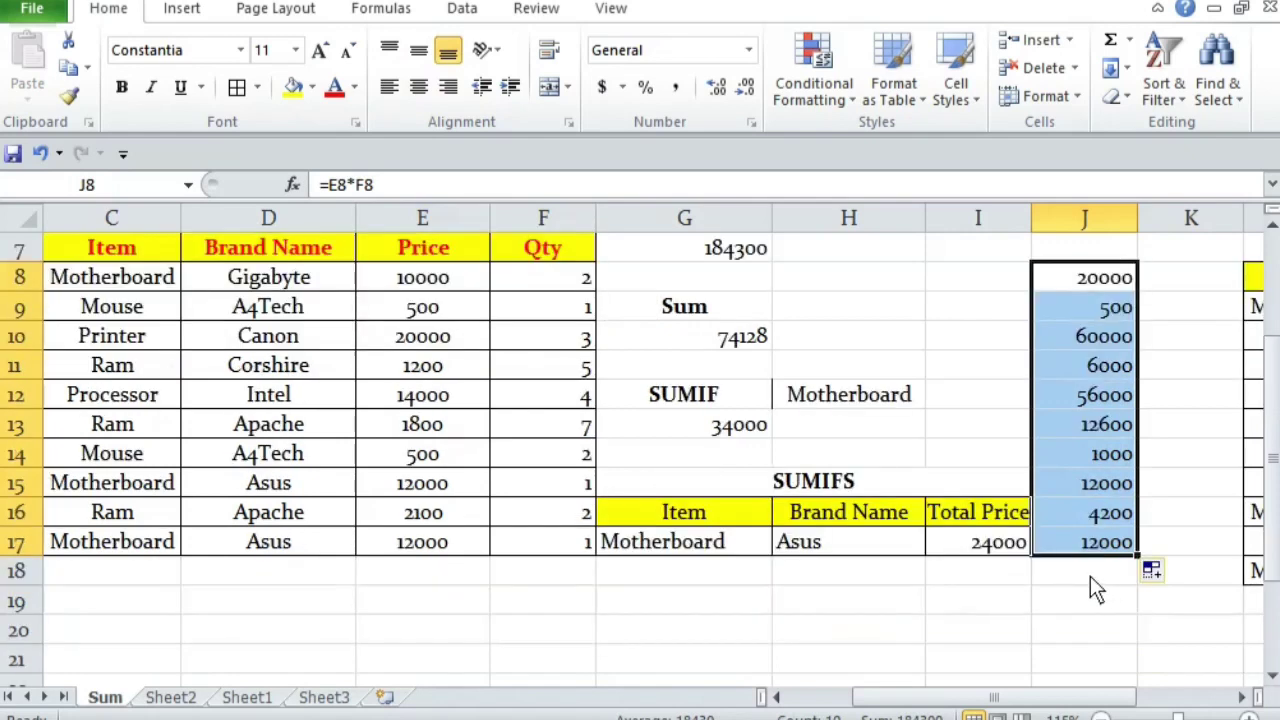
{"action": "left_click", "coordinate": [1128, 577]}
{"action": "type", "text": "=sum"}
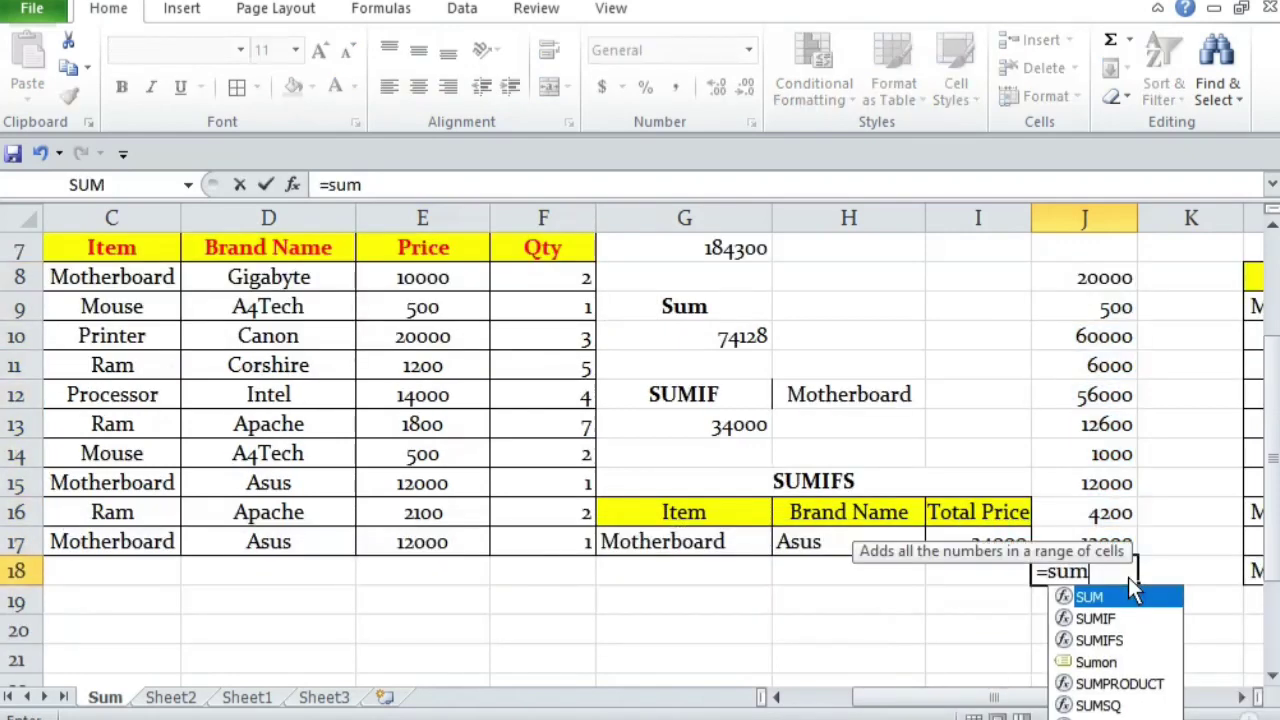
{"action": "type", "text": "("}
{"action": "left_click_drag", "start_coordinate": [1100, 283], "coordinate": [1097, 545]}
{"action": "type", "text": ")"}
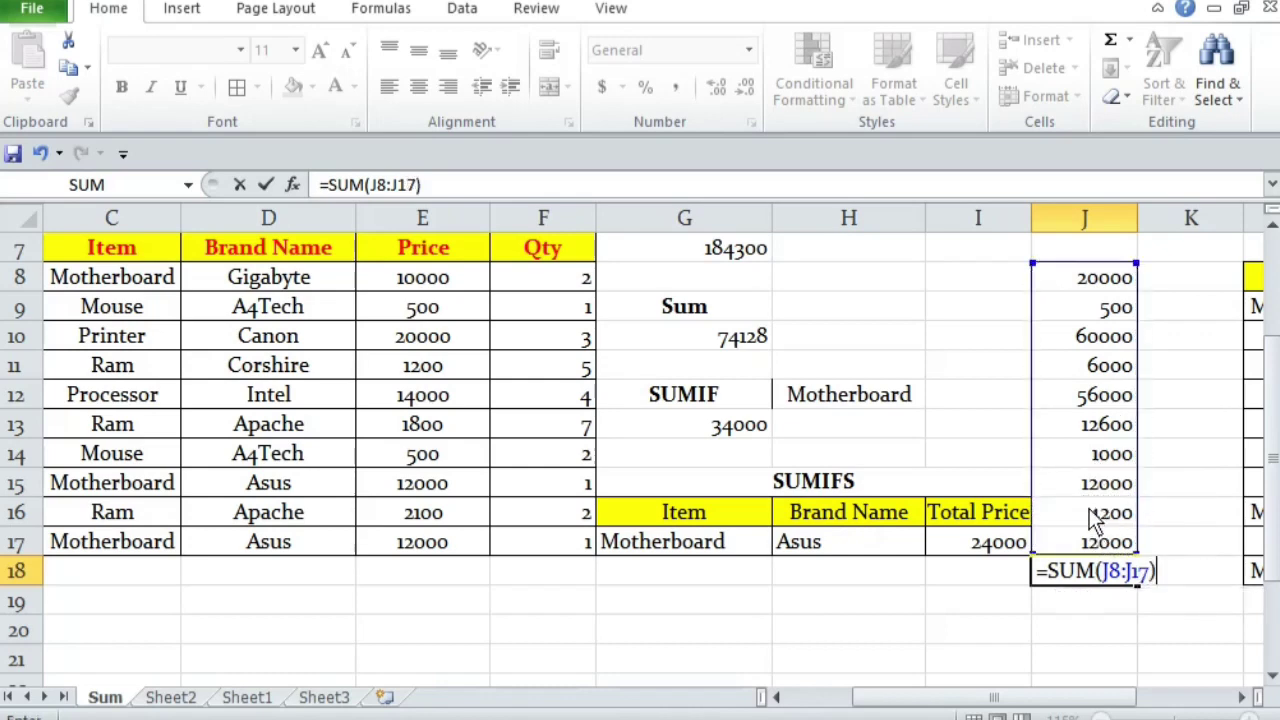
{"action": "key", "text": "Return"}
{"action": "key", "text": "Up"}
Step: Compare the total of the row products in J18 with the SUMPRODUCT result in G7
{"action": "scroll", "coordinate": [780, 480], "scroll_direction": "up", "scroll_amount": 1}
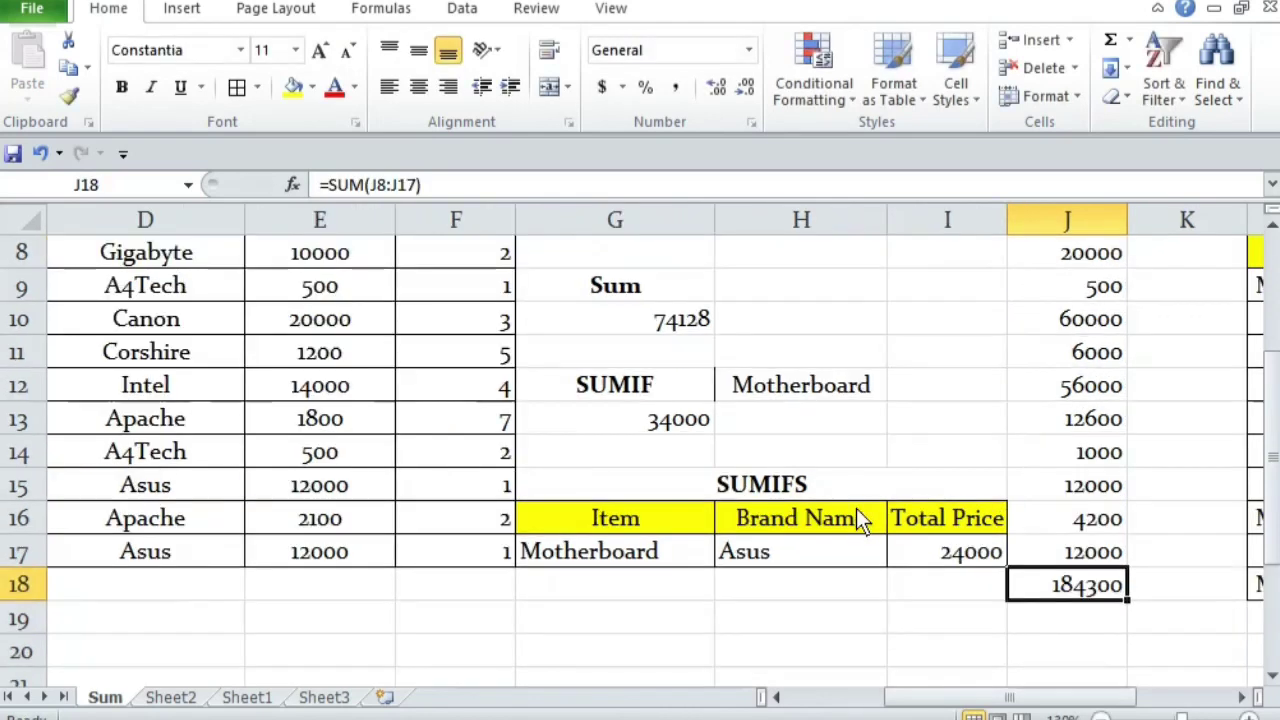
{"action": "scroll", "coordinate": [732, 406], "scroll_direction": "up", "scroll_amount": 1}
{"action": "left_click", "coordinate": [686, 337]}
{"action": "scroll", "coordinate": [1022, 585], "scroll_direction": "down", "scroll_amount": 1}
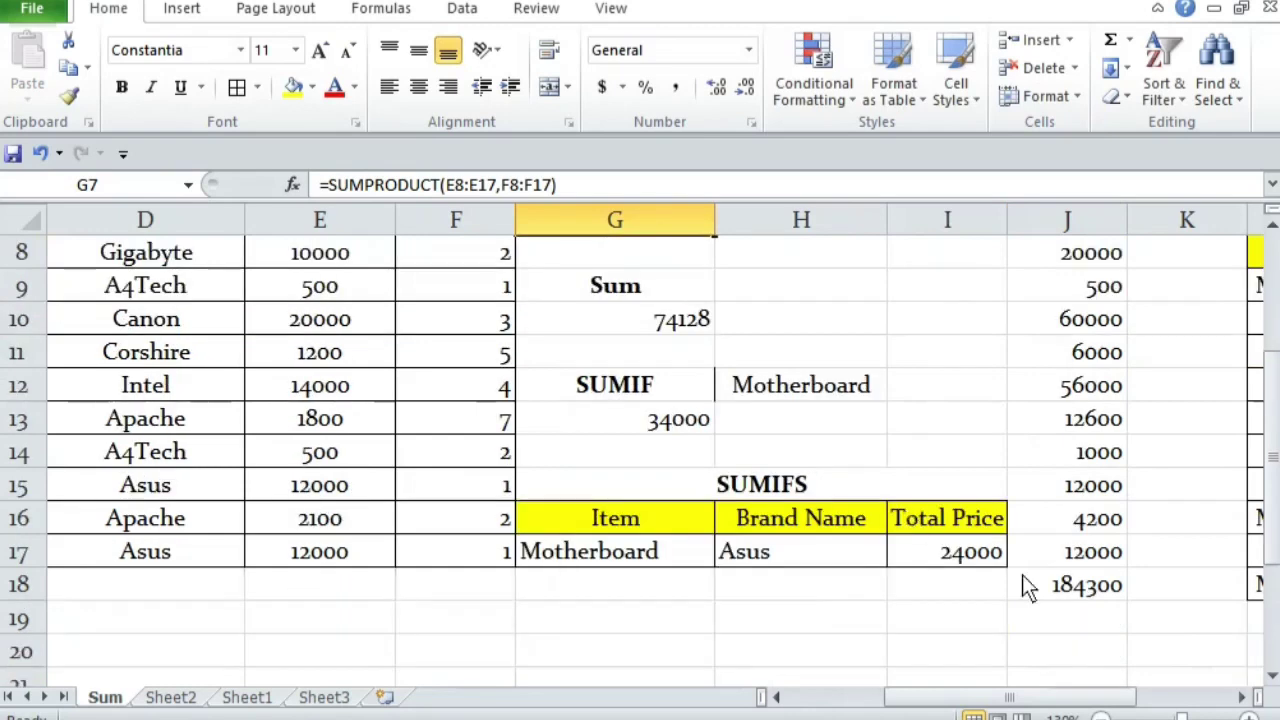
{"action": "left_click", "coordinate": [1066, 591]}
{"action": "scroll", "coordinate": [962, 638], "scroll_direction": "up", "scroll_amount": 1}
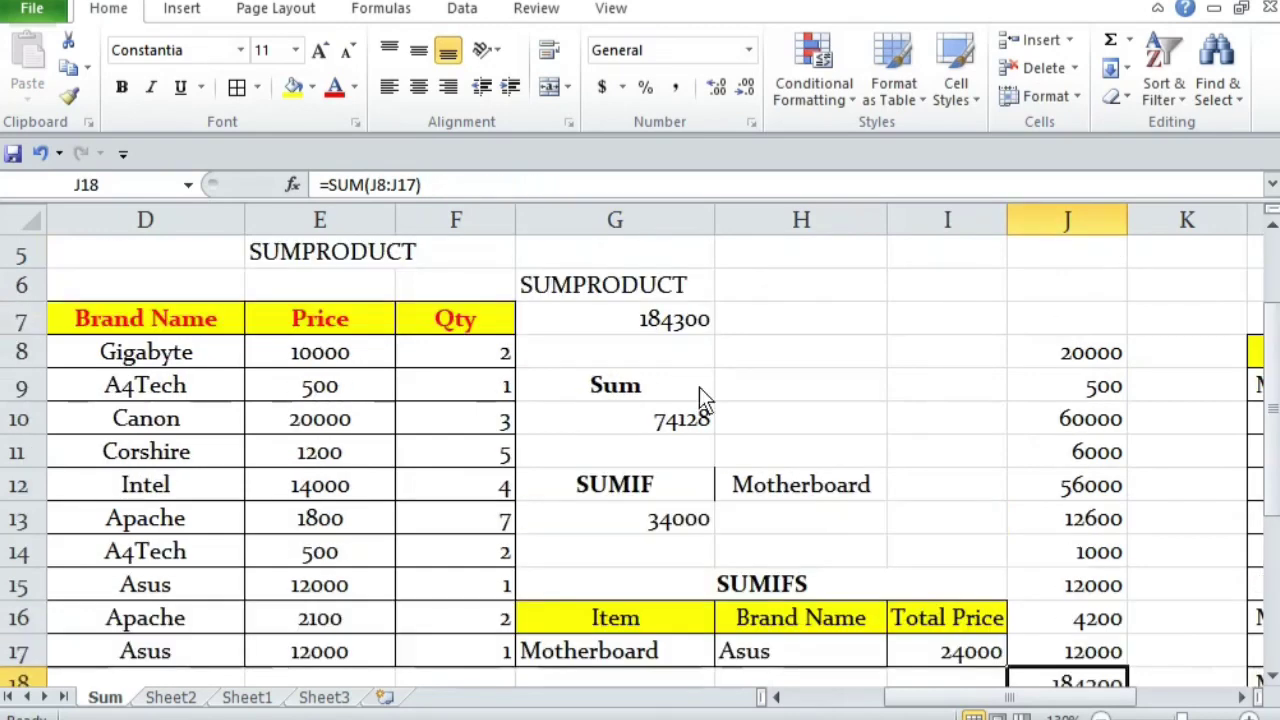
{"action": "left_click", "coordinate": [662, 319]}
{"action": "scroll", "coordinate": [820, 470], "scroll_direction": "down", "scroll_amount": 2}
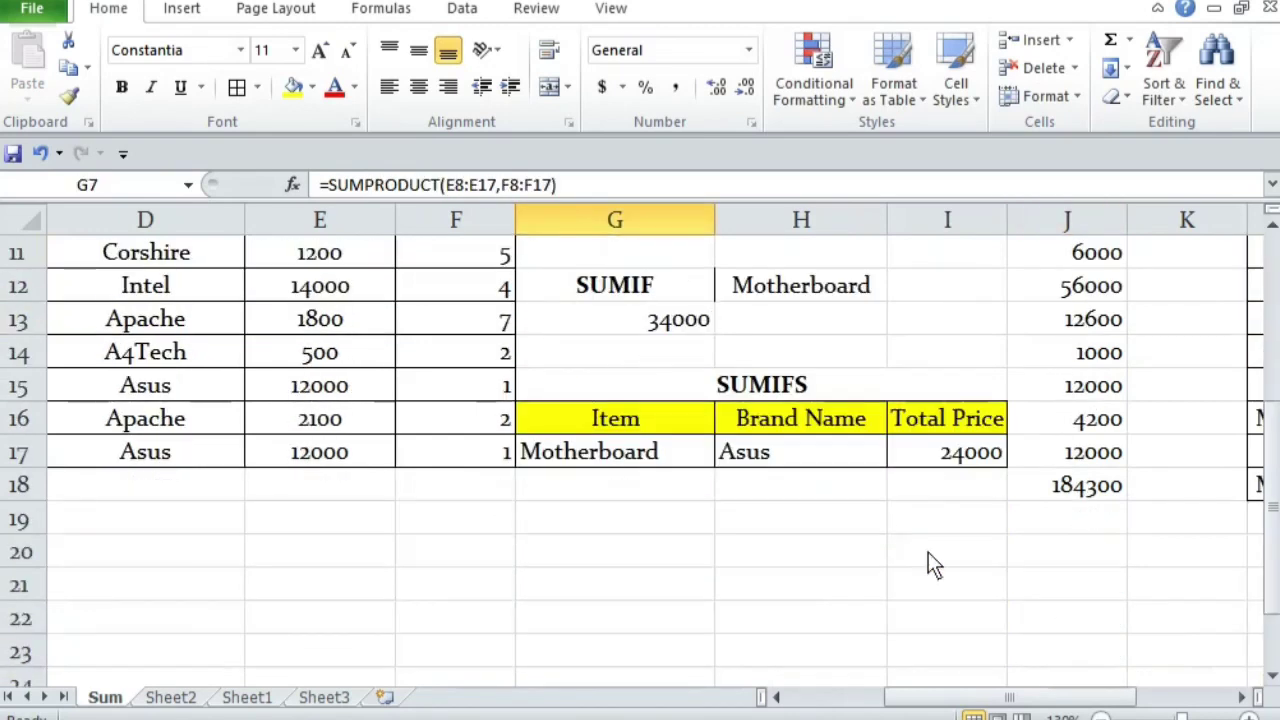
{"action": "left_click", "coordinate": [1077, 490]}
{"action": "scroll", "coordinate": [848, 445], "scroll_direction": "up", "scroll_amount": 3}
{"action": "left_click", "coordinate": [676, 430]}
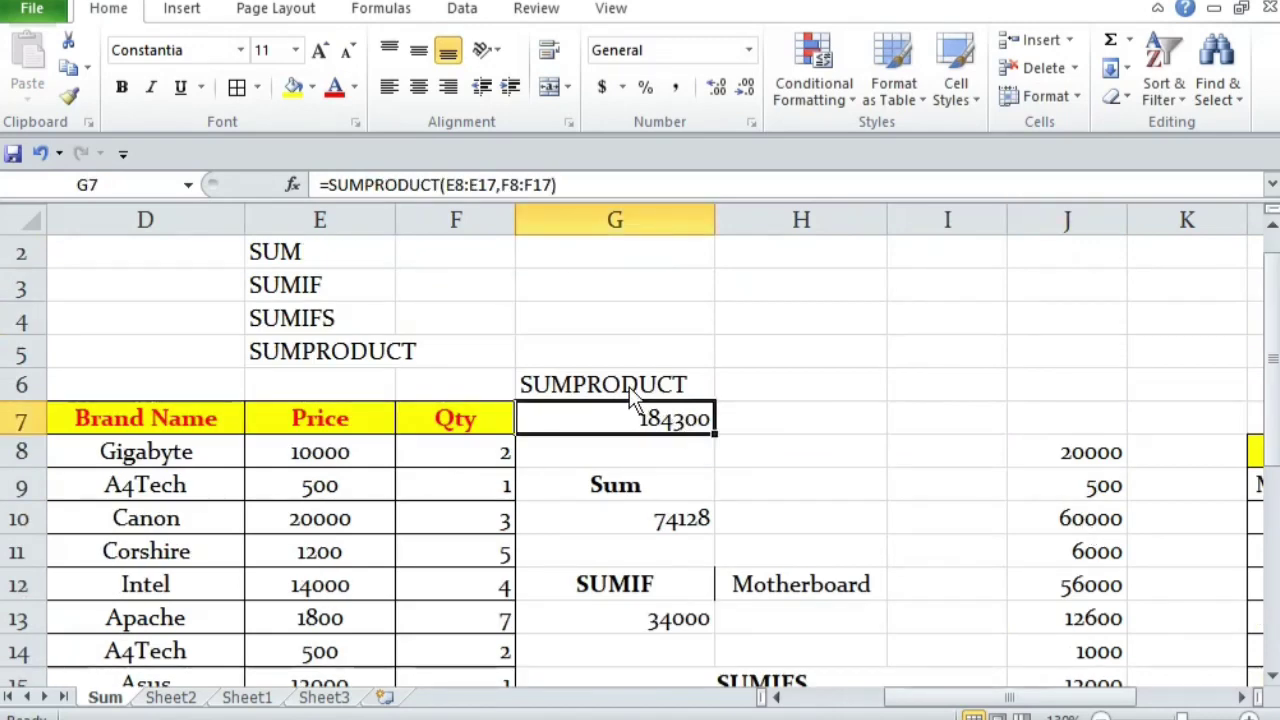
Step: Review how the SUMPRODUCT formula in G7 pairs the prices and quantities in rows 8 and 9
{"action": "left_click", "coordinate": [630, 392]}
{"action": "scroll", "coordinate": [712, 463], "scroll_direction": "down", "scroll_amount": 1}
{"action": "left_click", "coordinate": [350, 358]}
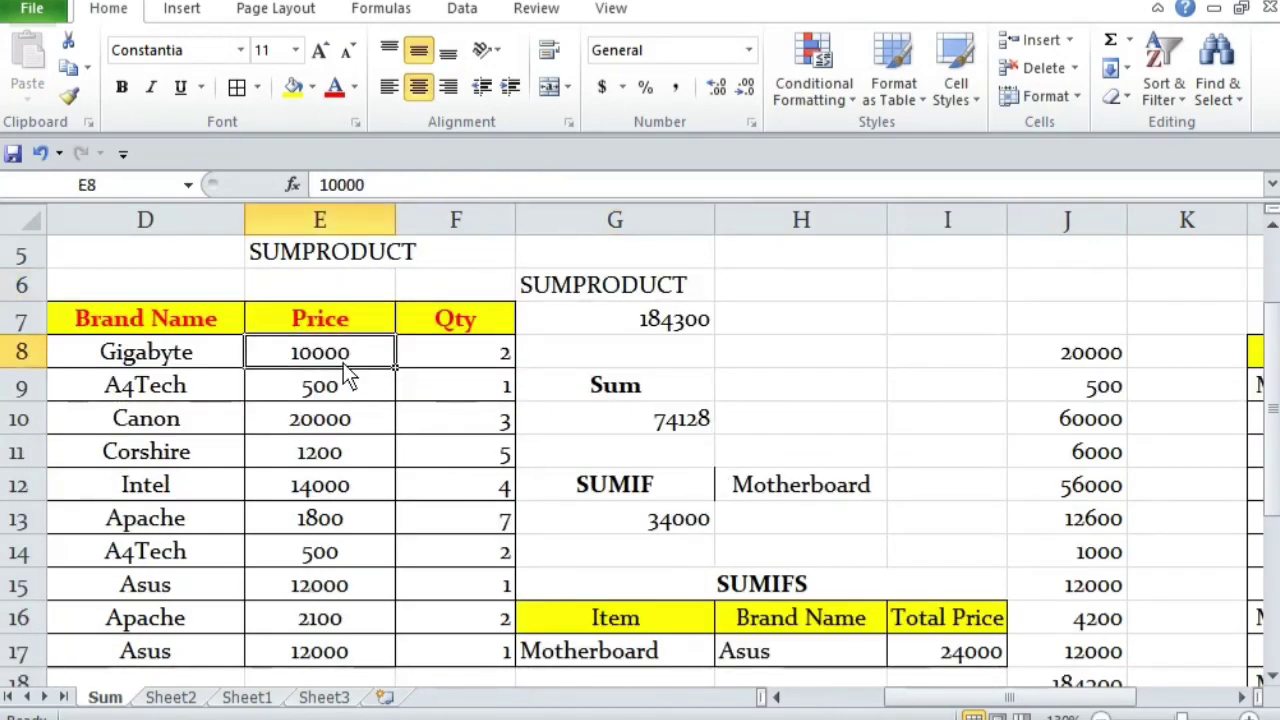
{"action": "left_click", "coordinate": [464, 362]}
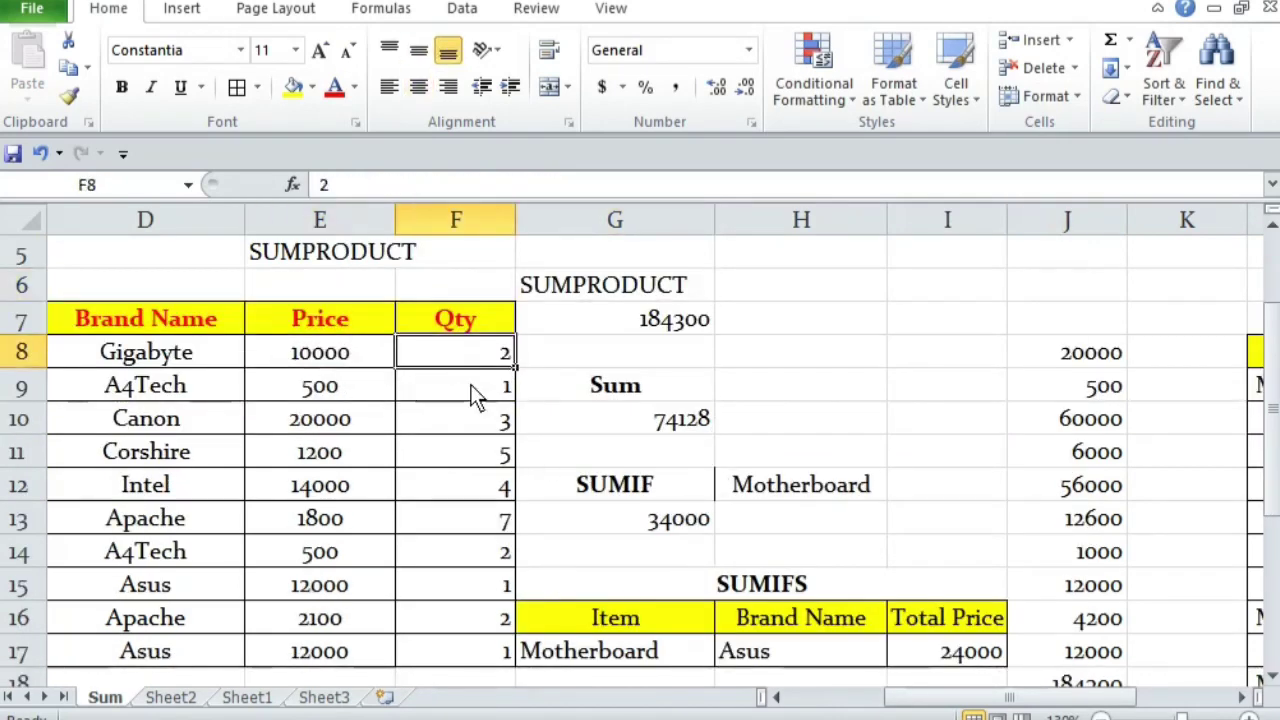
{"action": "left_click", "coordinate": [337, 397]}
{"action": "left_click", "coordinate": [471, 400]}
{"action": "left_click", "coordinate": [655, 330]}
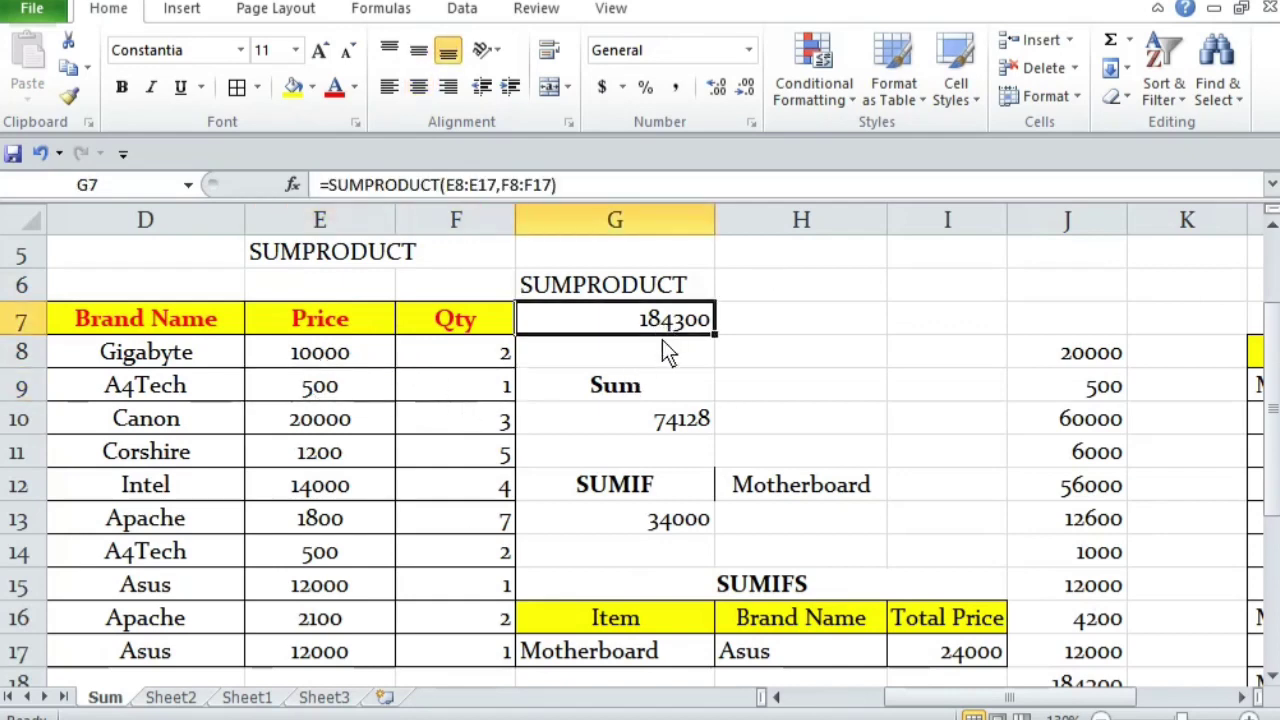
Step: Widen column E so the SUMPRODUCT entry in the function list fits inside its cell
{"action": "scroll", "coordinate": [640, 430], "scroll_direction": "up", "scroll_amount": 1}
{"action": "key", "text": "Up"}
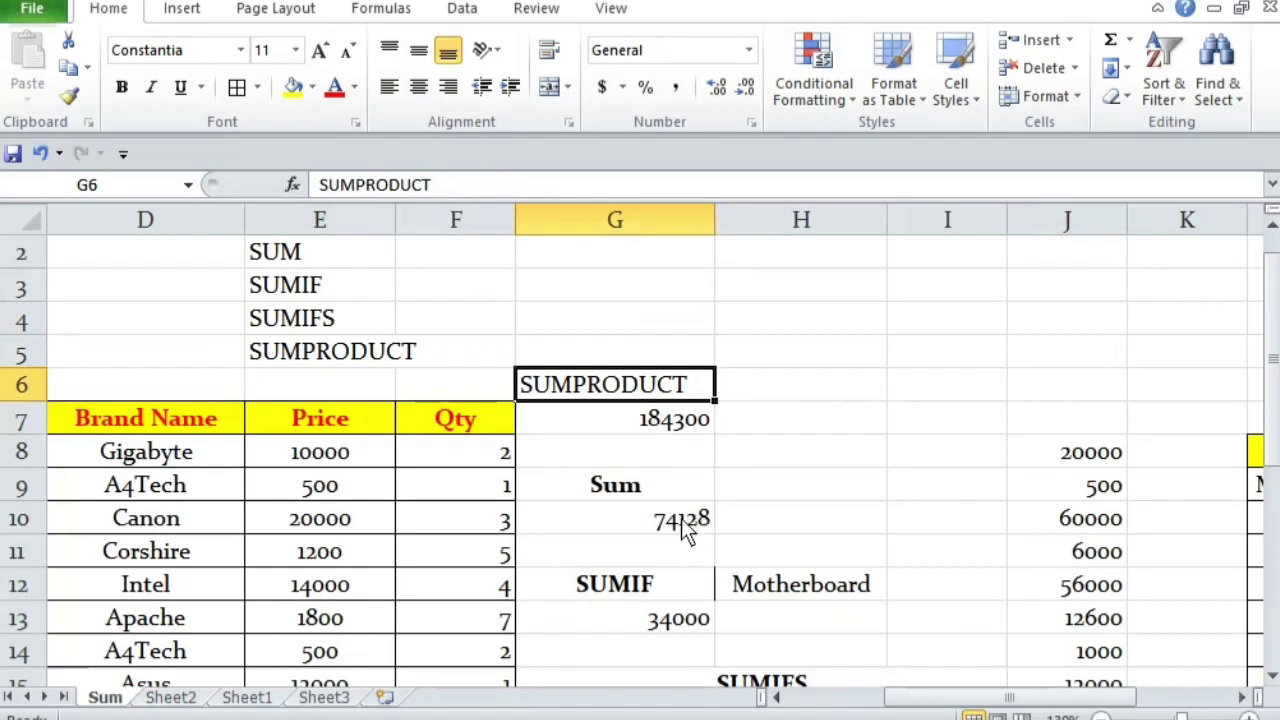
{"action": "scroll", "coordinate": [674, 523], "scroll_direction": "up", "scroll_amount": 1}
{"action": "left_click", "coordinate": [330, 300]}
{"action": "left_click", "coordinate": [322, 316]}
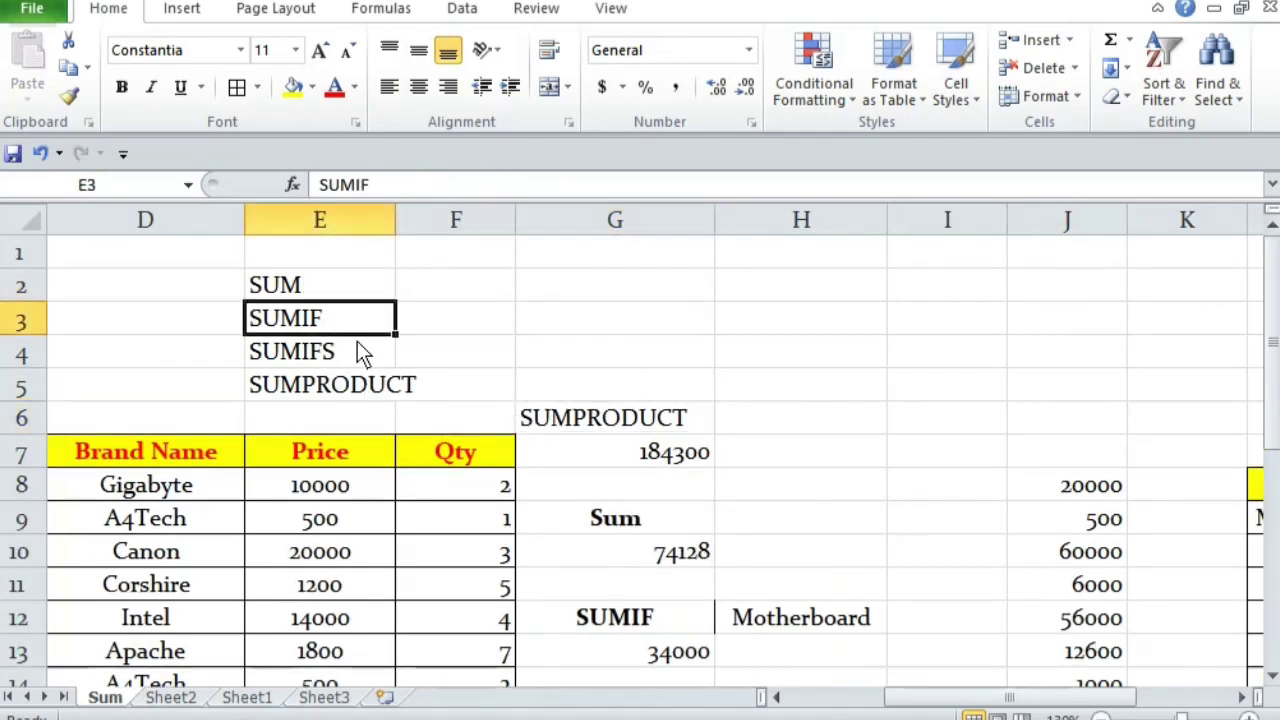
{"action": "left_click", "coordinate": [357, 343]}
{"action": "left_click", "coordinate": [339, 390]}
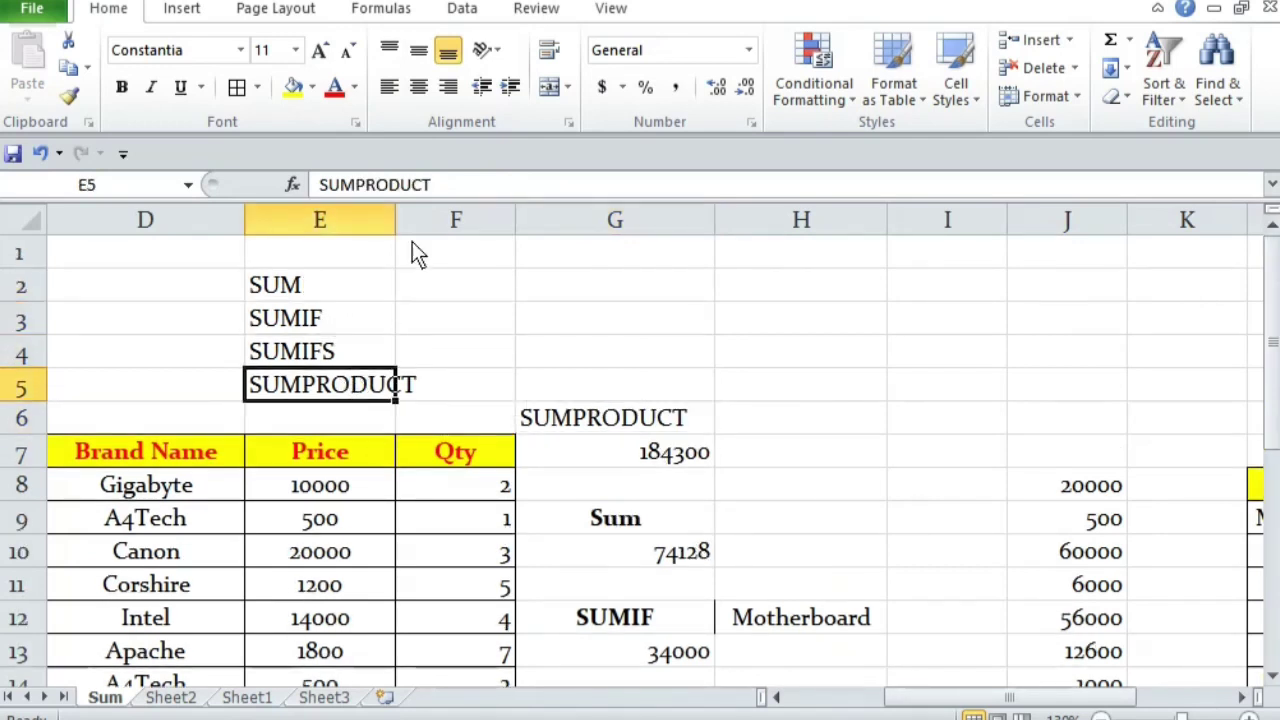
{"action": "left_click_drag", "start_coordinate": [400, 222], "coordinate": [432, 235]}
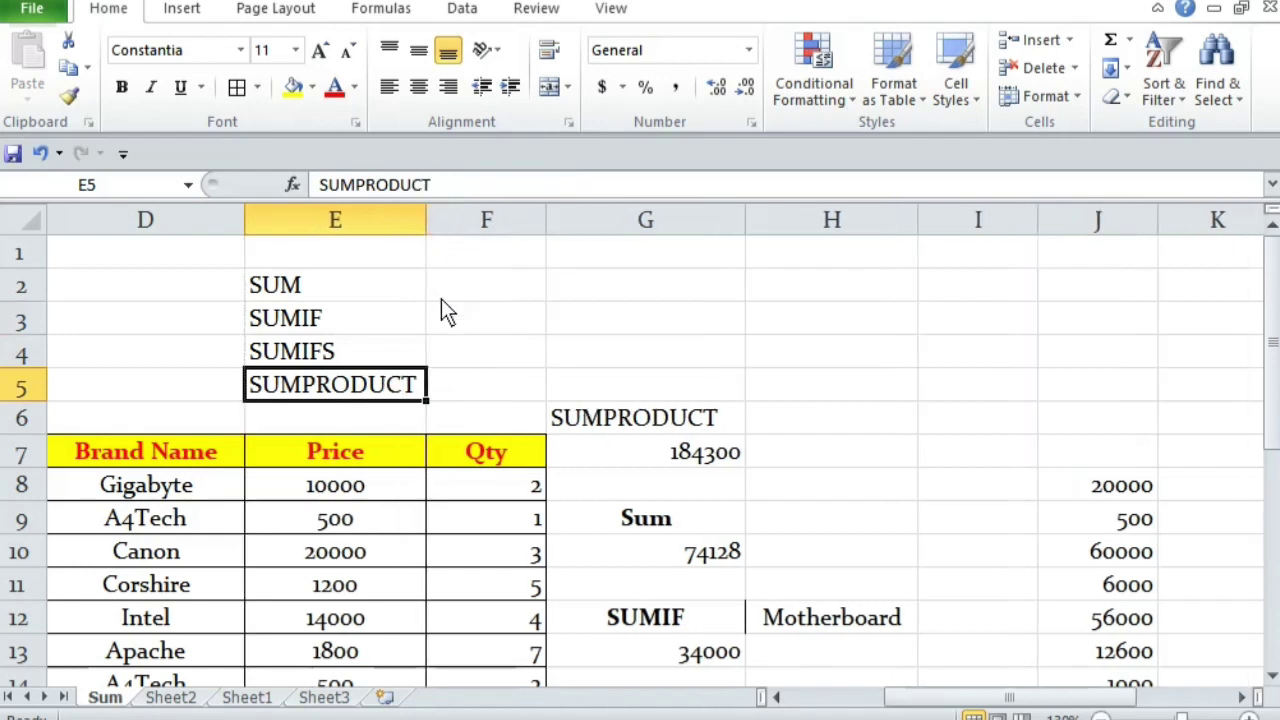
Step: Review the function names listed in E2:E5 and the SUMPRODUCT formula in G7
{"action": "left_click_drag", "start_coordinate": [348, 288], "coordinate": [353, 376]}
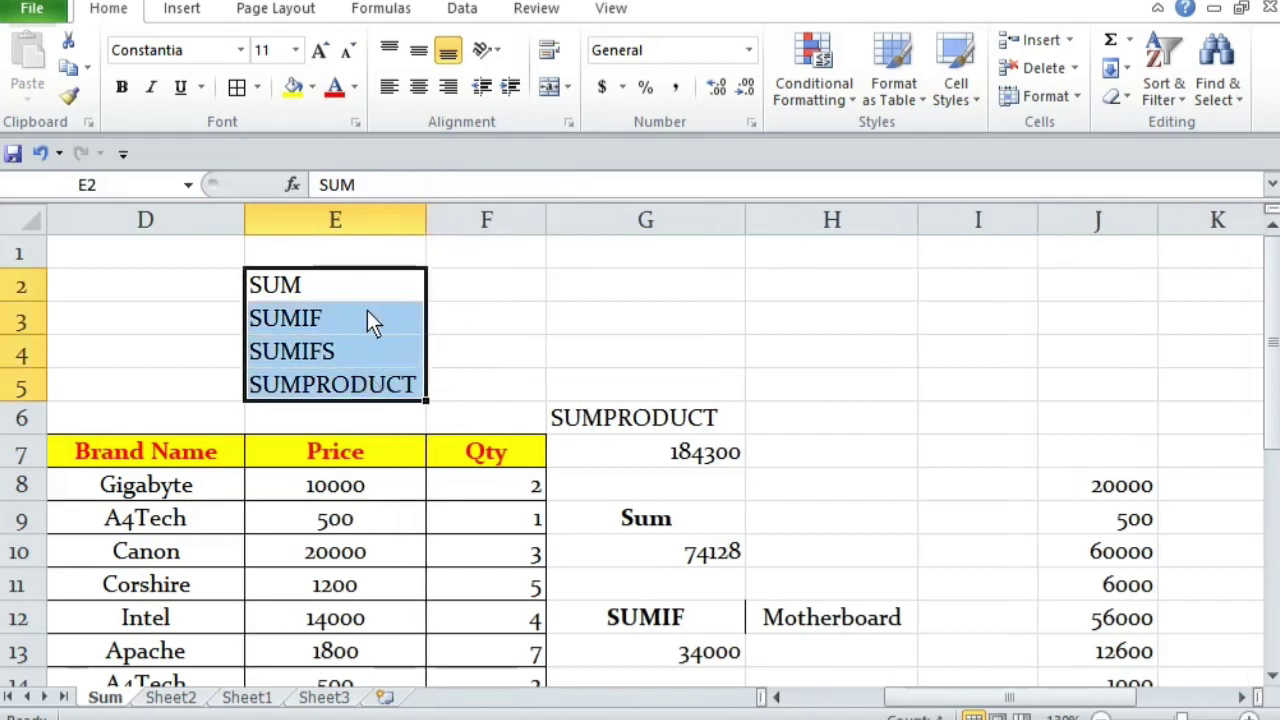
{"action": "left_click", "coordinate": [366, 292]}
{"action": "left_click", "coordinate": [381, 320]}
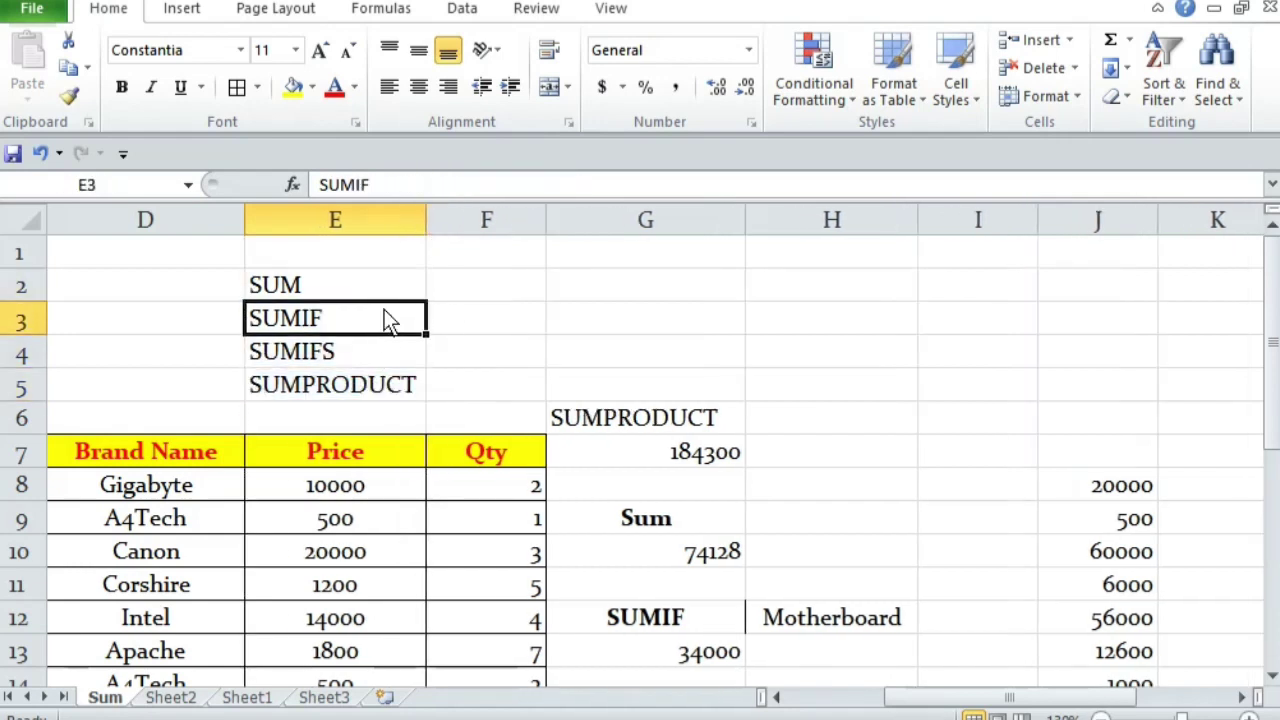
{"action": "left_click", "coordinate": [382, 291]}
{"action": "left_click", "coordinate": [371, 318], "text": "ctrl"}
{"action": "left_click", "coordinate": [373, 343], "text": "ctrl"}
{"action": "left_click", "coordinate": [386, 388], "text": "ctrl"}
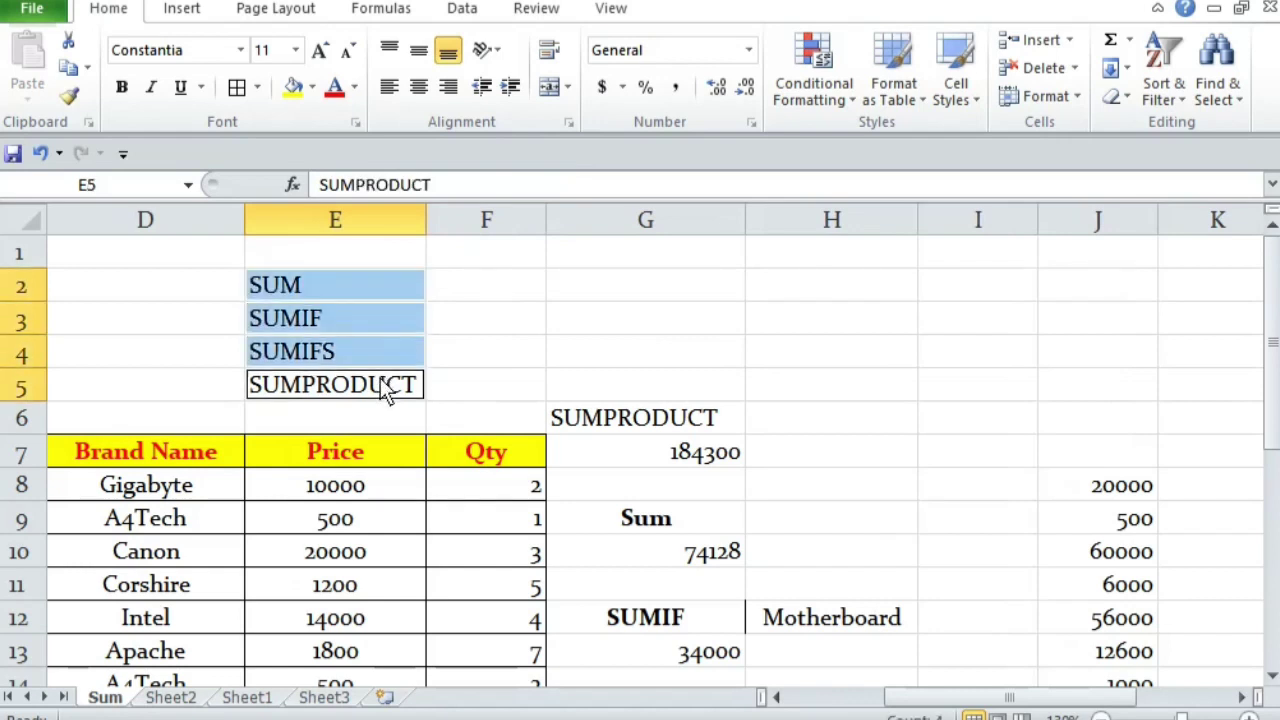
{"action": "left_click", "coordinate": [371, 376]}
{"action": "left_click", "coordinate": [371, 350]}
{"action": "left_click", "coordinate": [367, 318]}
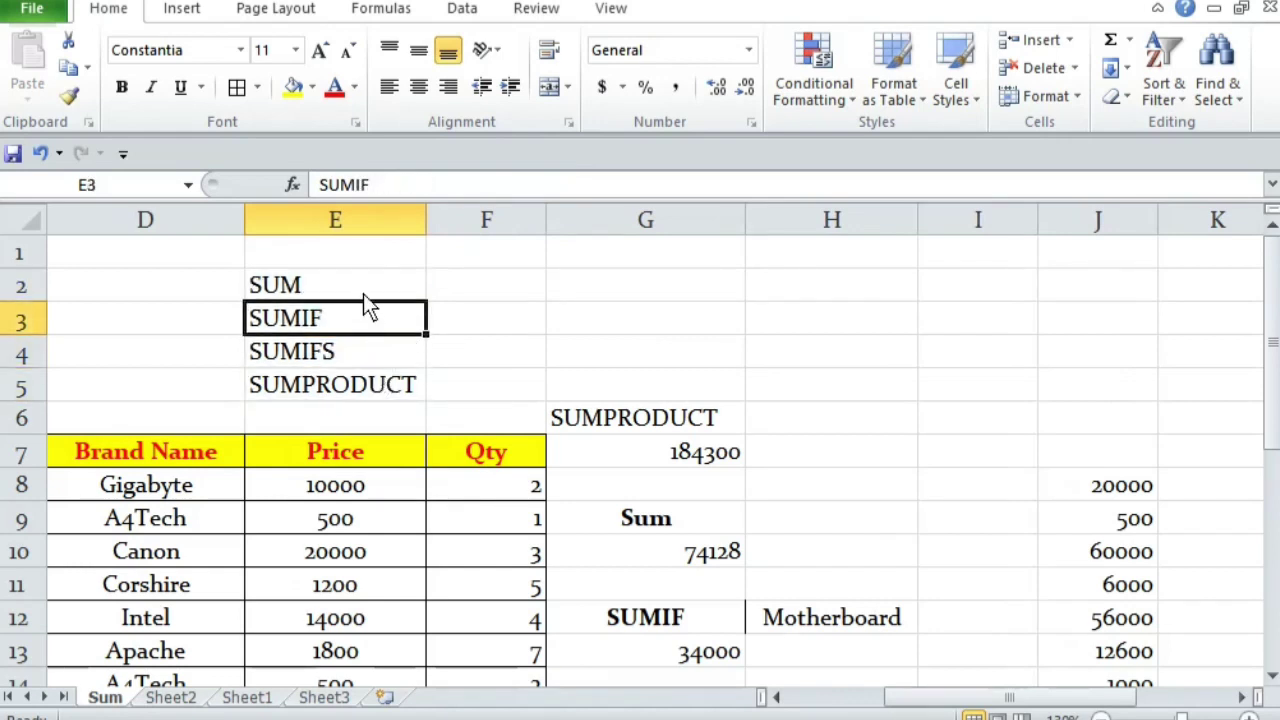
{"action": "left_click", "coordinate": [363, 288]}
{"action": "left_click", "coordinate": [364, 324]}
{"action": "left_click", "coordinate": [368, 355]}
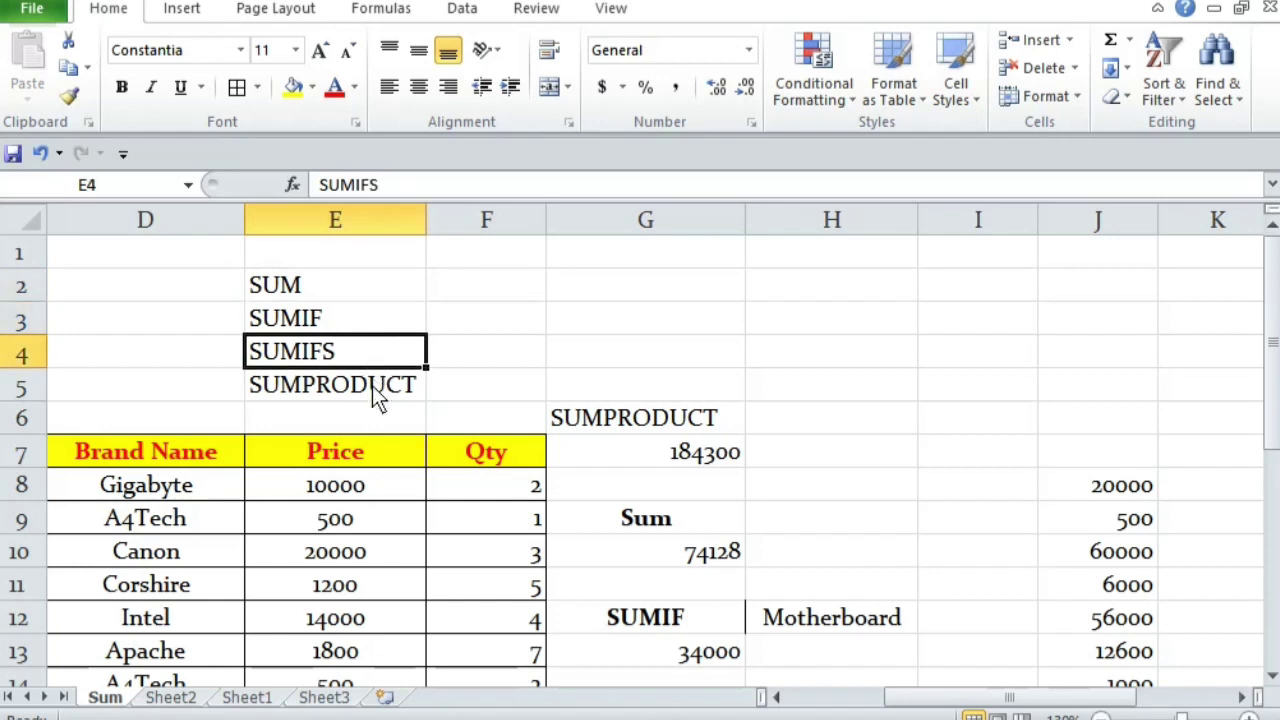
{"action": "left_click", "coordinate": [372, 385]}
{"action": "left_click", "coordinate": [368, 287]}
{"action": "left_click", "coordinate": [373, 321]}
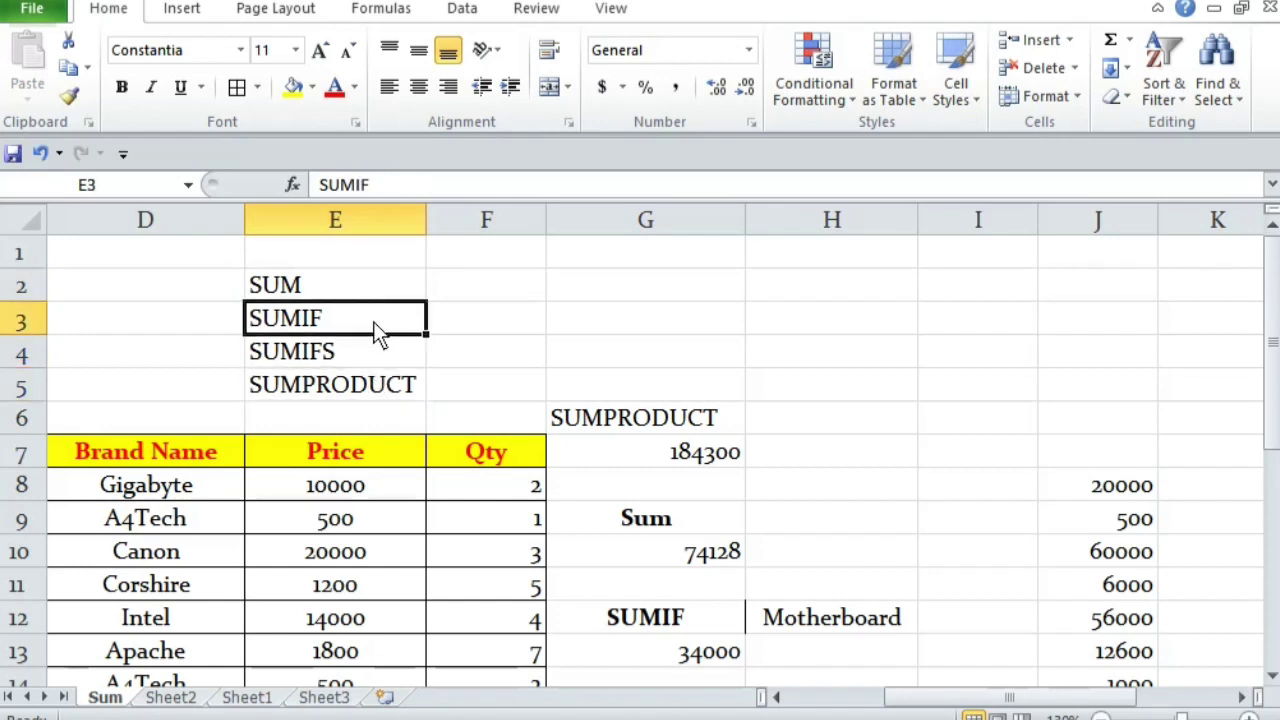
{"action": "left_click", "coordinate": [376, 355]}
{"action": "left_click", "coordinate": [385, 390]}
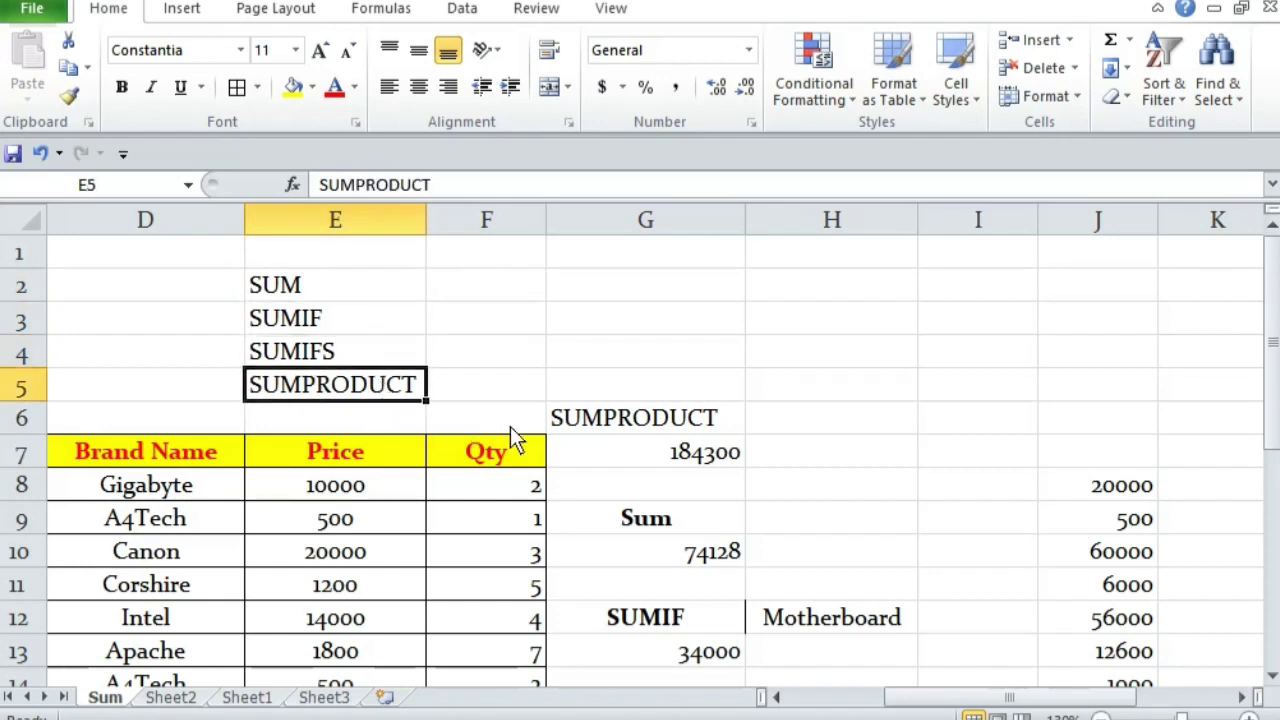
{"action": "left_click", "coordinate": [712, 464]}
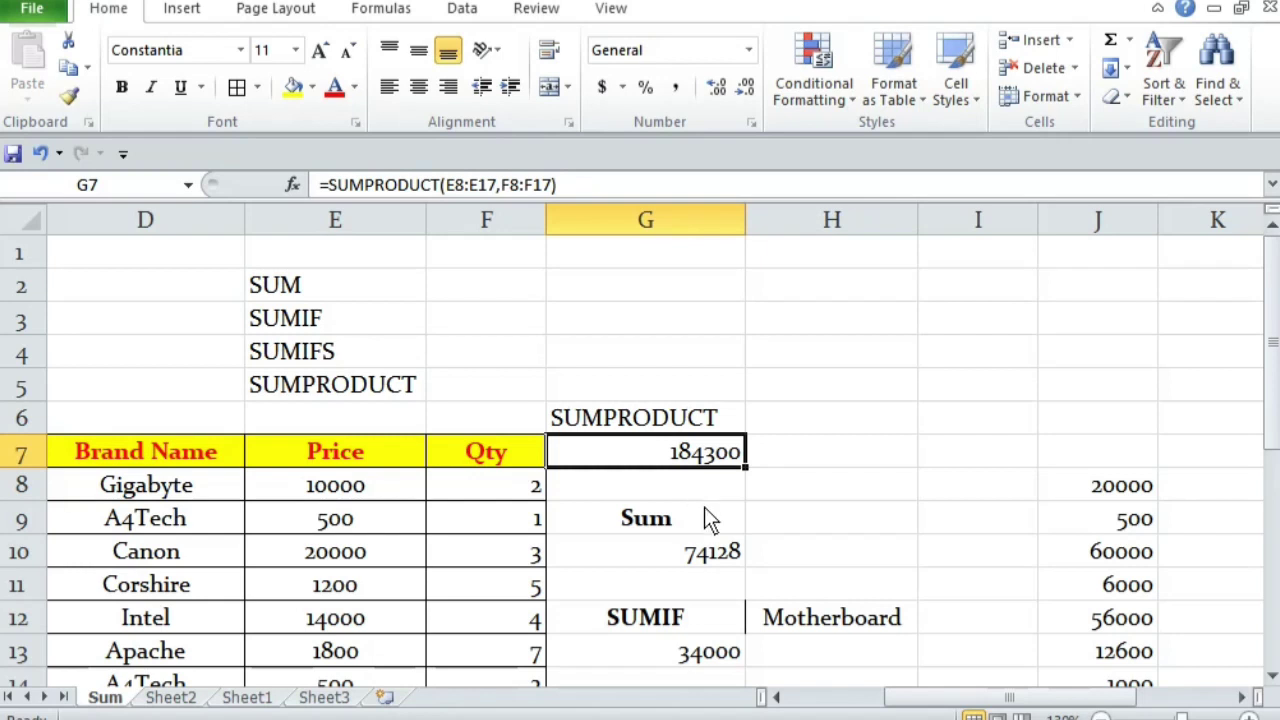
{"action": "left_click", "coordinate": [694, 492]}
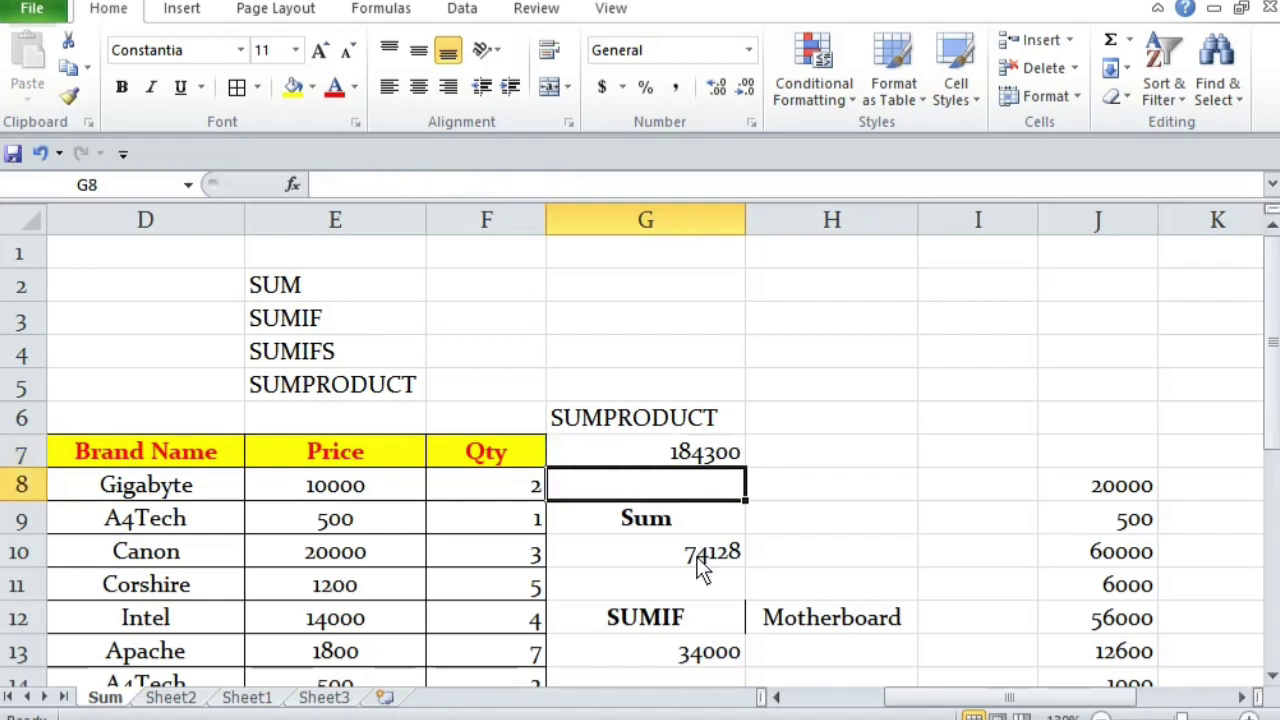